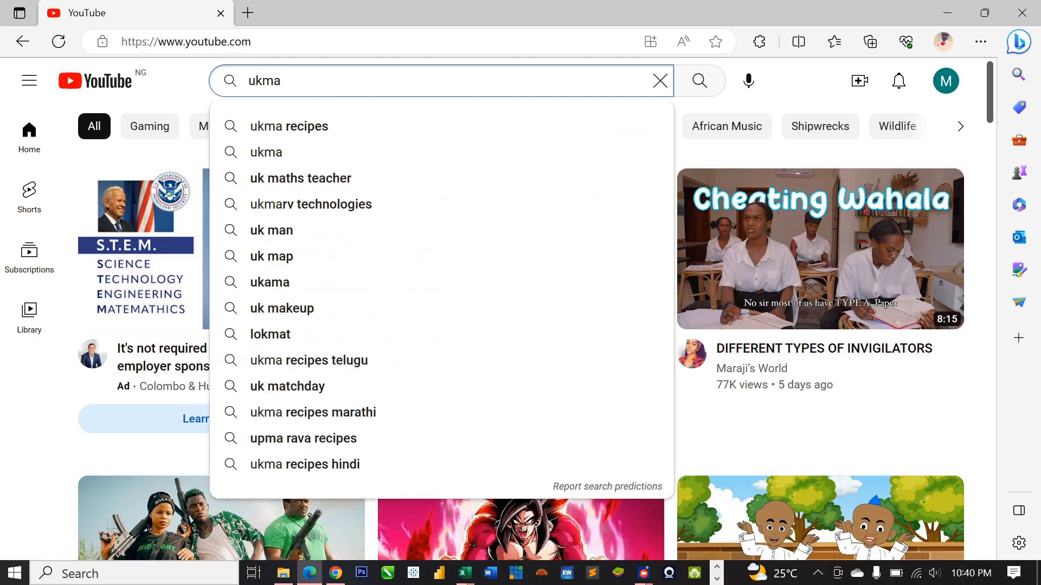
Step: Search YouTube for 'ukmarv technologies' and open the Ukmarv Technologies Ltd channel
{"action": "type", "text": "rv"}
{"action": "left_click", "coordinate": [393, 146]}
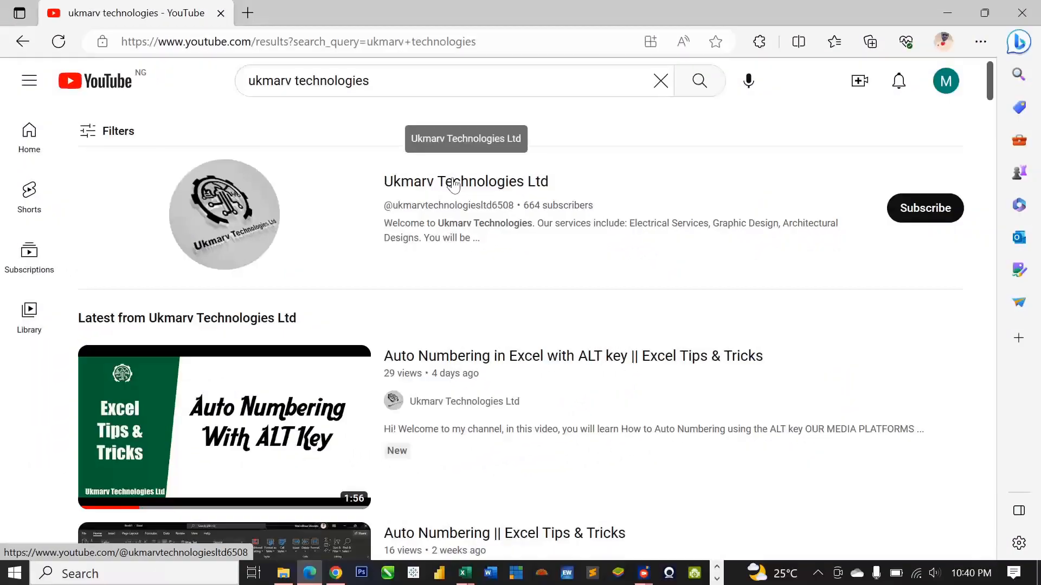
{"action": "left_click", "coordinate": [453, 187]}
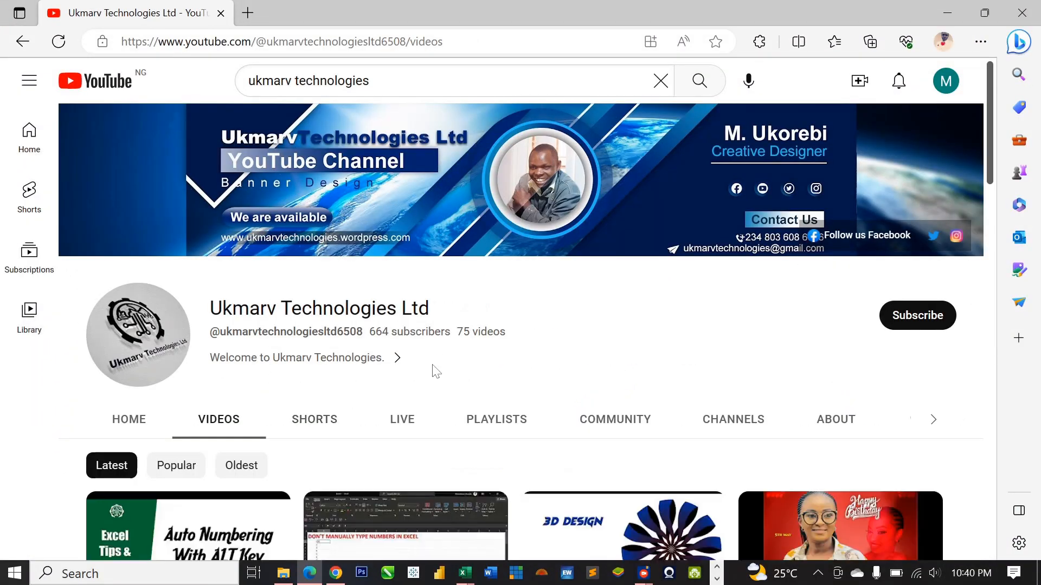
Step: Subscribe to the channel and set its notifications to All
{"action": "left_click", "coordinate": [915, 320]}
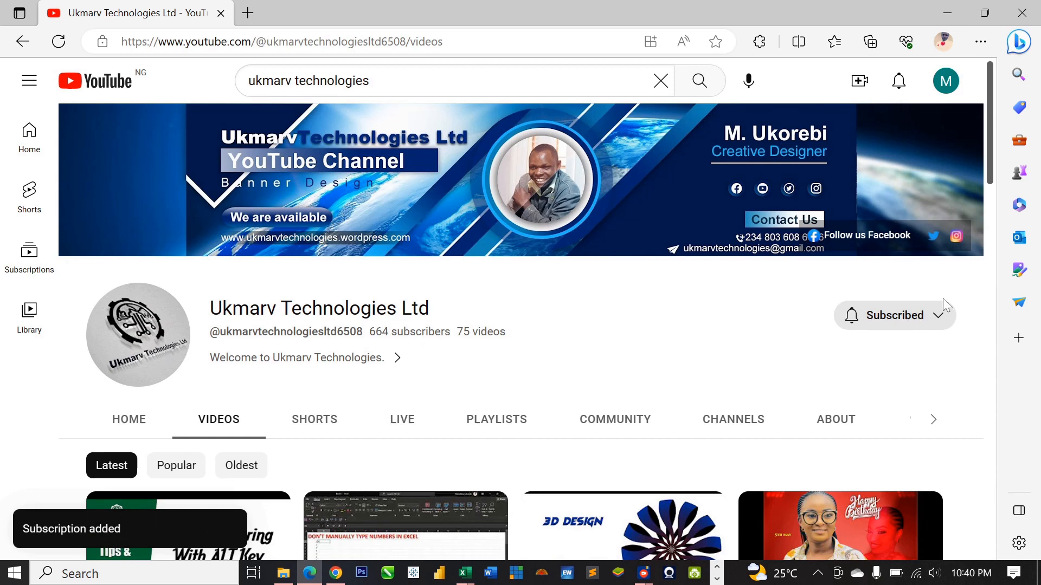
{"action": "left_click", "coordinate": [938, 317]}
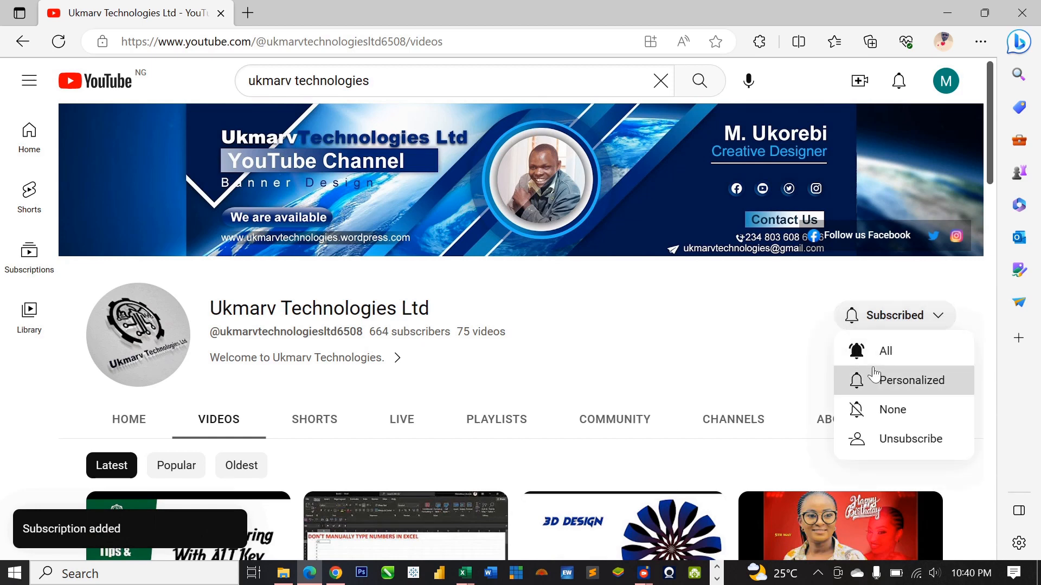
{"action": "left_click", "coordinate": [883, 350]}
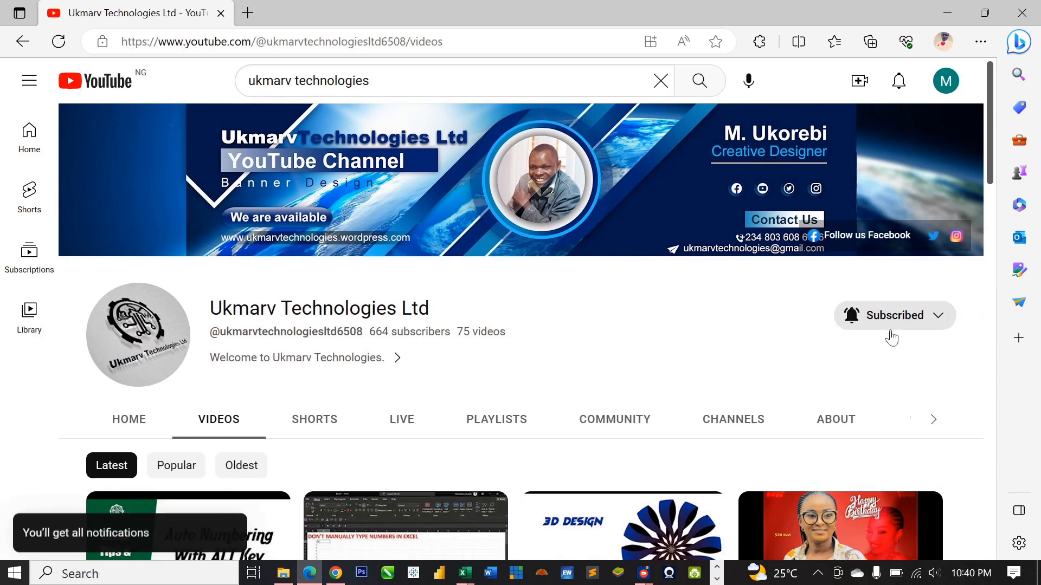
{"action": "scroll", "coordinate": [600, 364], "scroll_direction": "down", "scroll_amount": 6}
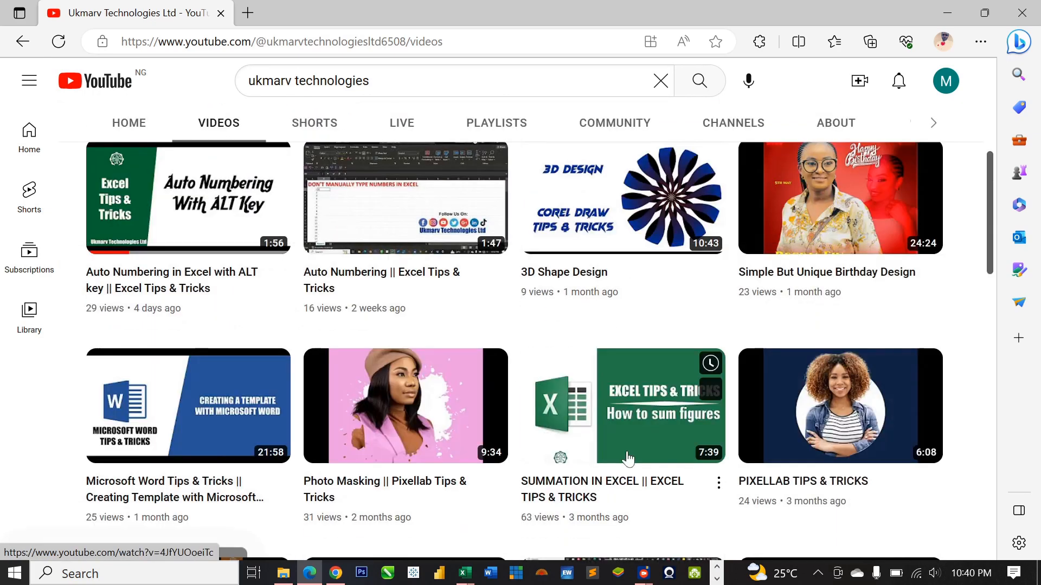
Step: Scroll down the channel's Videos list to browse older uploads, then back up slightly
{"action": "scroll", "coordinate": [626, 453], "scroll_direction": "down", "scroll_amount": 5}
{"action": "scroll", "coordinate": [626, 452], "scroll_direction": "down", "scroll_amount": 5}
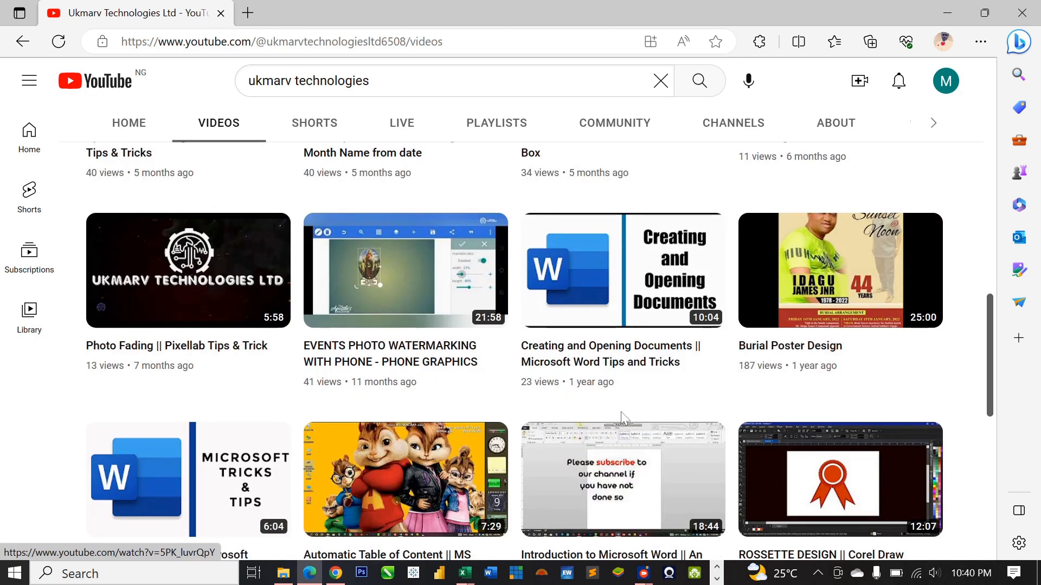
{"action": "scroll", "coordinate": [621, 403], "scroll_direction": "down", "scroll_amount": 5}
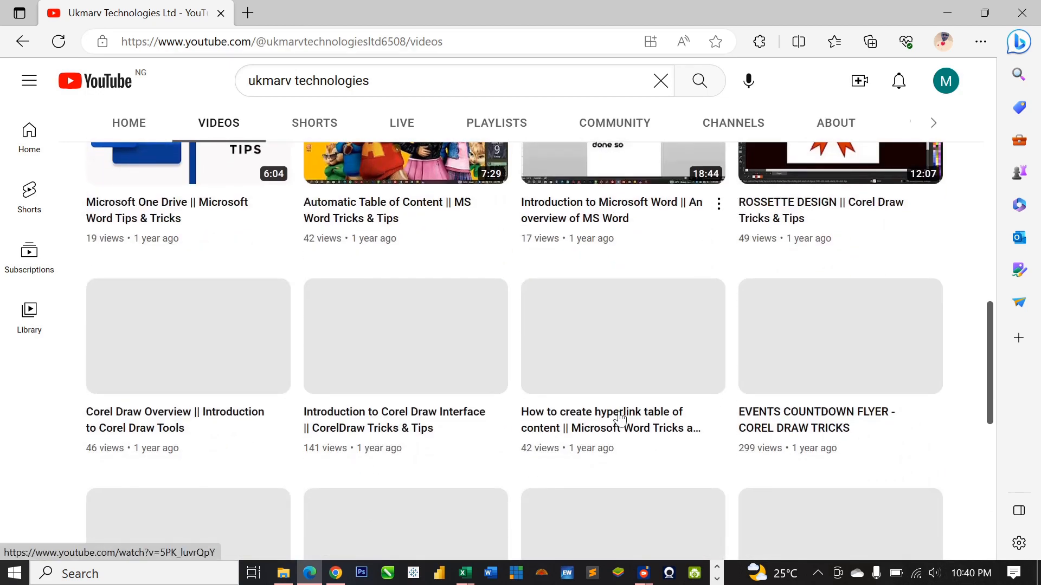
{"action": "scroll", "coordinate": [628, 412], "scroll_direction": "down", "scroll_amount": 3}
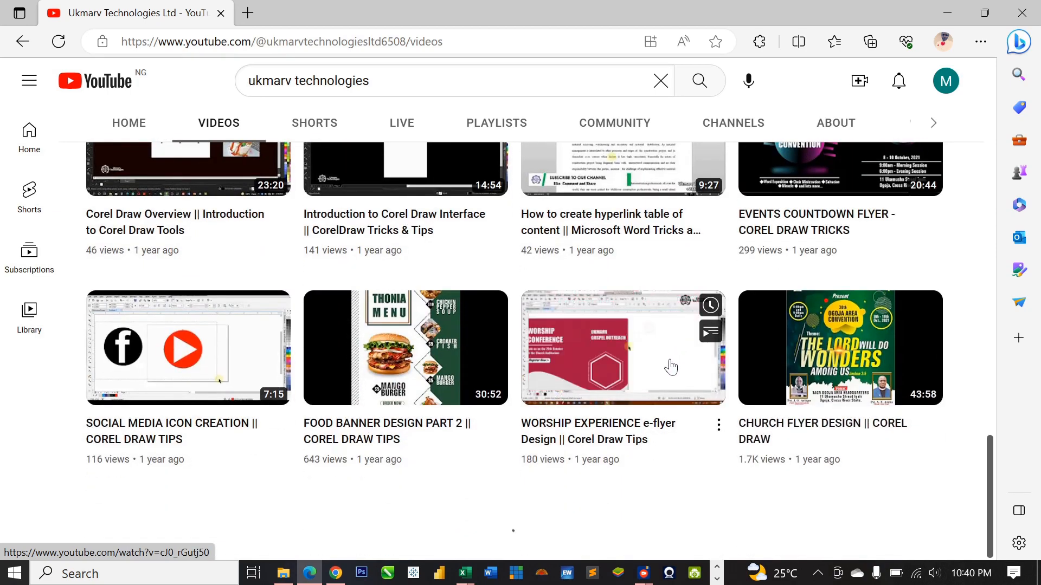
{"action": "scroll", "coordinate": [661, 361], "scroll_direction": "down", "scroll_amount": 5}
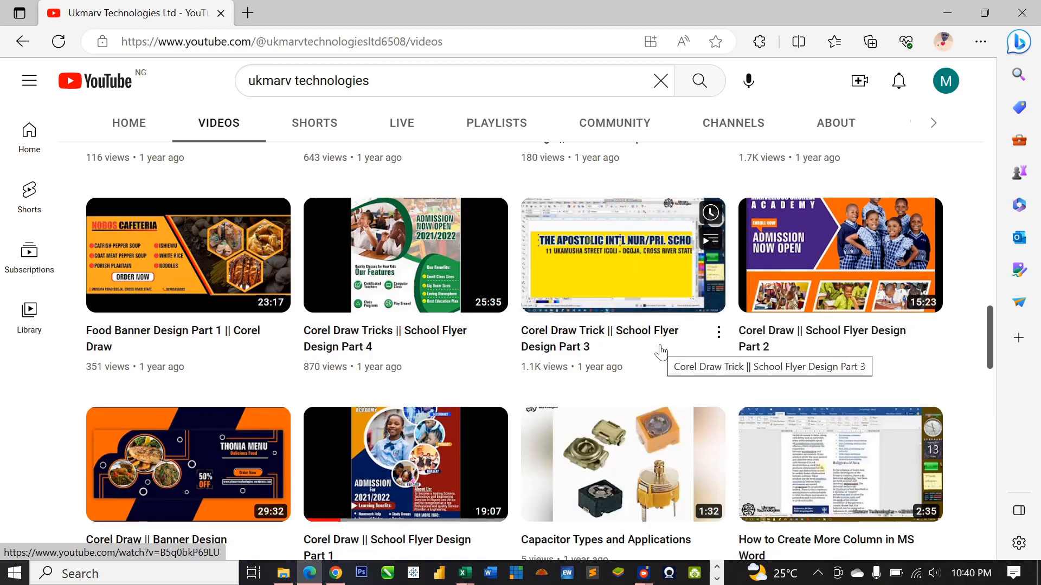
{"action": "scroll", "coordinate": [661, 357], "scroll_direction": "down", "scroll_amount": 4}
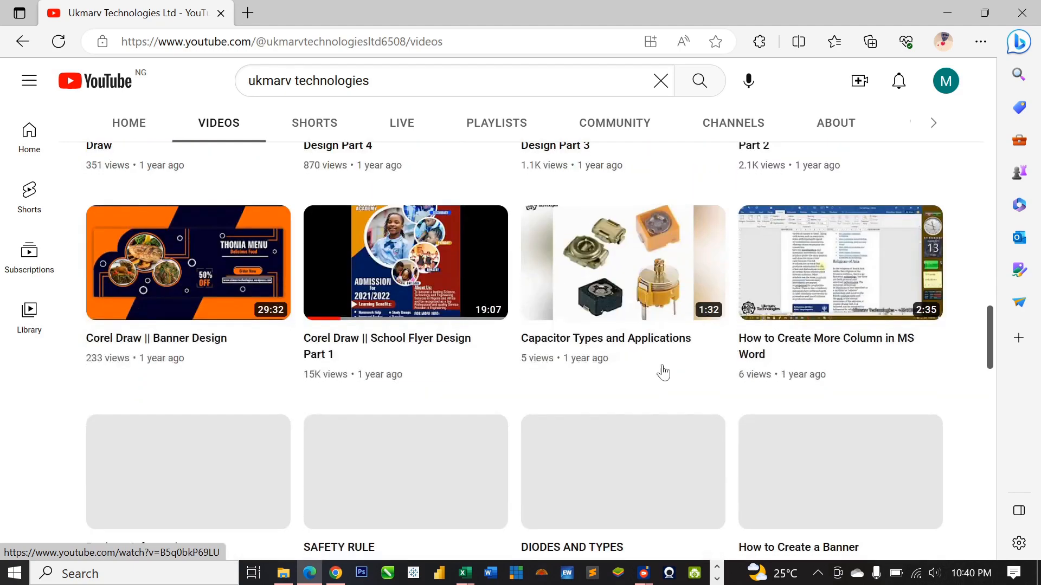
{"action": "scroll", "coordinate": [661, 379], "scroll_direction": "down", "scroll_amount": 7}
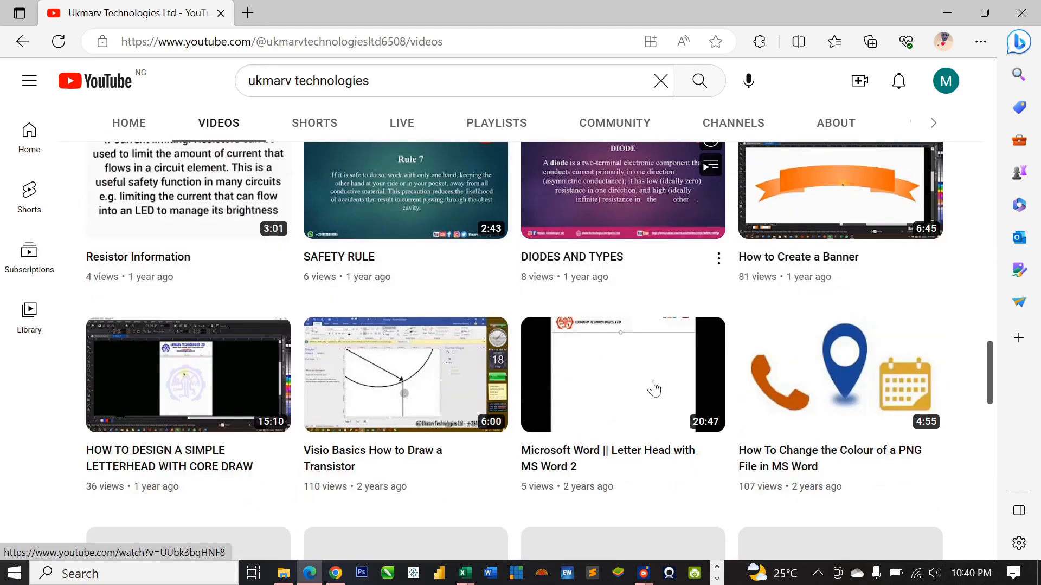
{"action": "scroll", "coordinate": [651, 401], "scroll_direction": "down", "scroll_amount": 8}
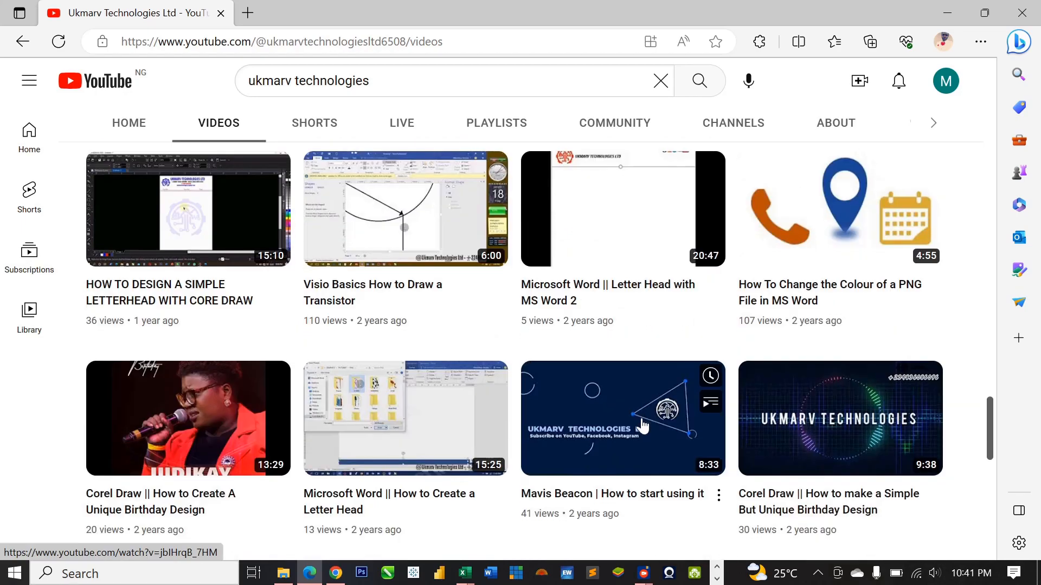
{"action": "scroll", "coordinate": [642, 433], "scroll_direction": "down", "scroll_amount": 1}
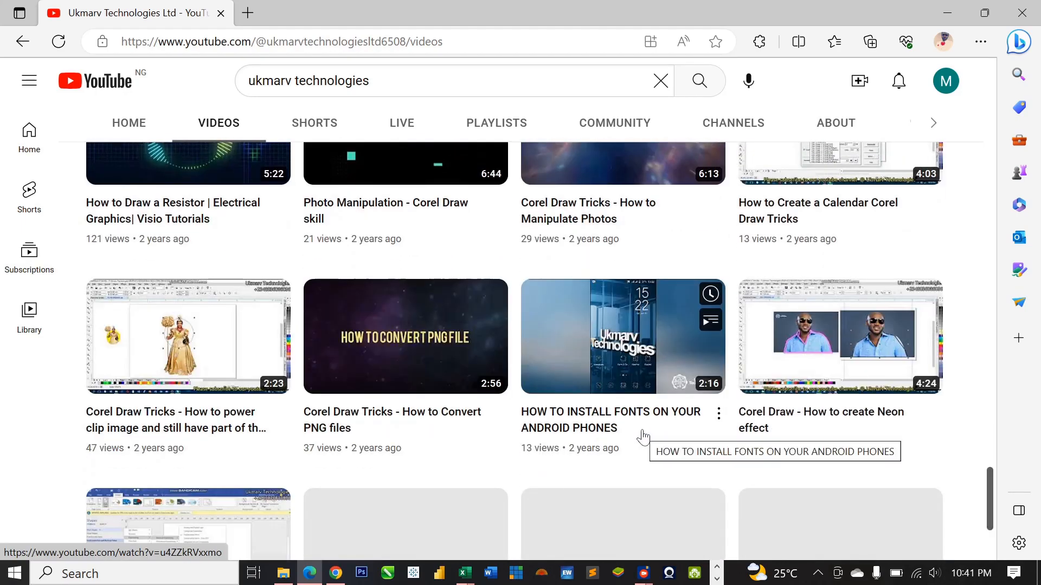
{"action": "scroll", "coordinate": [642, 433], "scroll_direction": "up", "scroll_amount": 6}
{"action": "scroll", "coordinate": [643, 434], "scroll_direction": "up", "scroll_amount": 14}
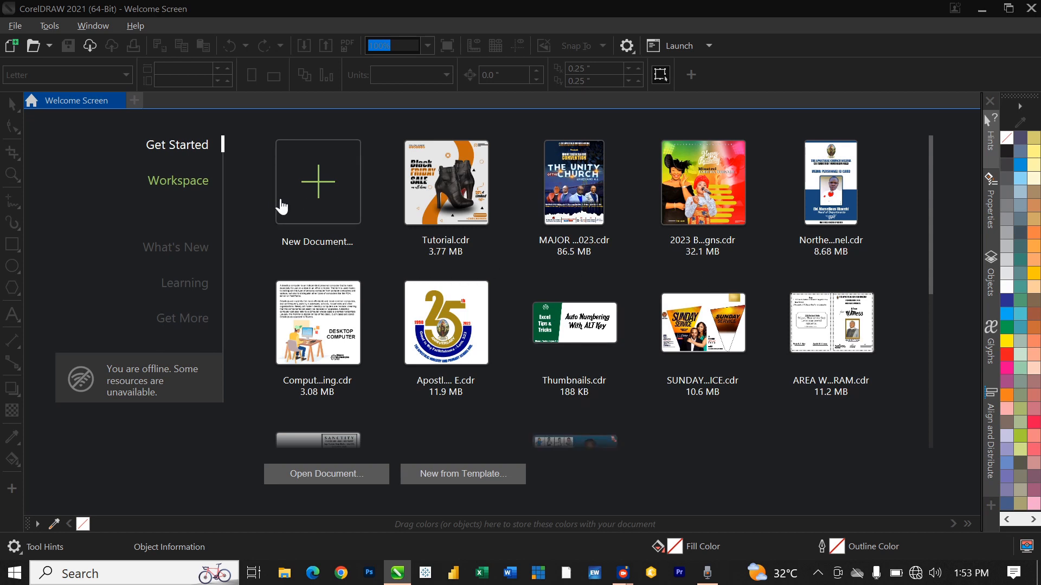
Step: Choose New Document on the CorelDRAW Welcome Screen
{"action": "left_click", "coordinate": [320, 190]}
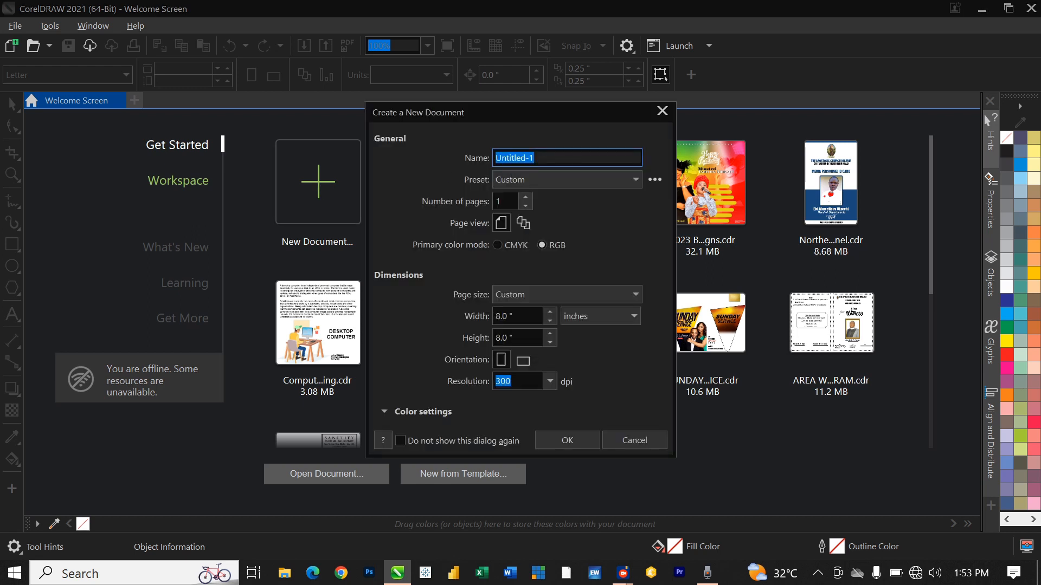
Step: Create the document named Tutorial at 8 × 8 inches, RGB, 300 dpi
{"action": "type", "text": "Tutorial"}
{"action": "left_click", "coordinate": [558, 440]}
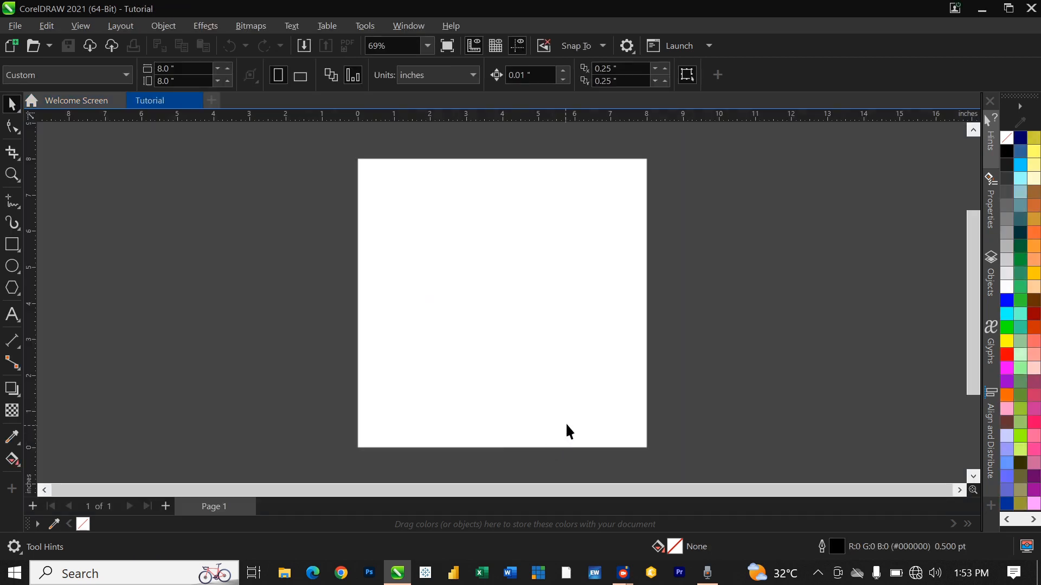
{"action": "scroll", "coordinate": [644, 386], "scroll_direction": "up", "scroll_amount": 1}
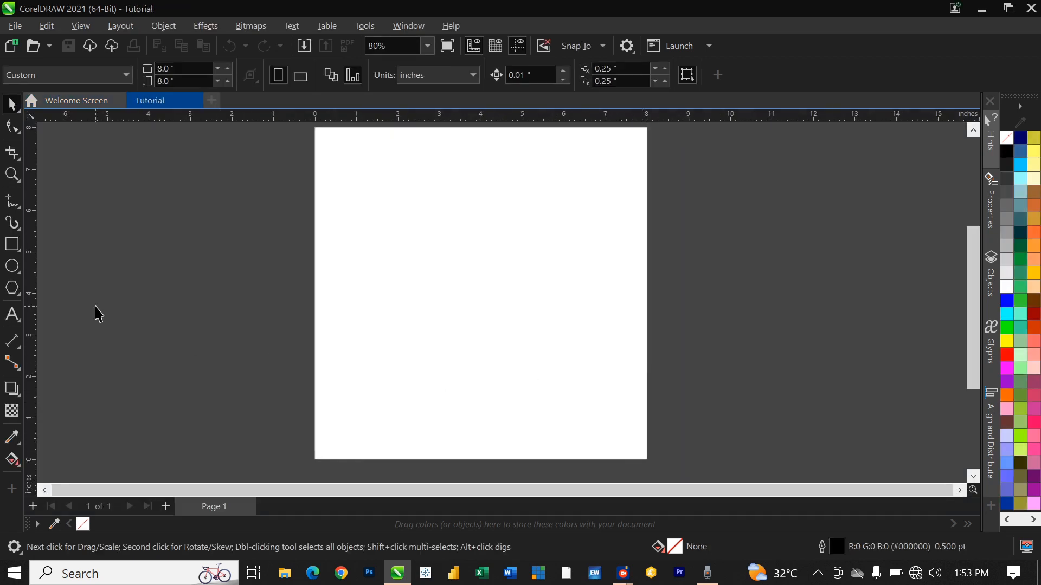
{"action": "left_click", "coordinate": [15, 243]}
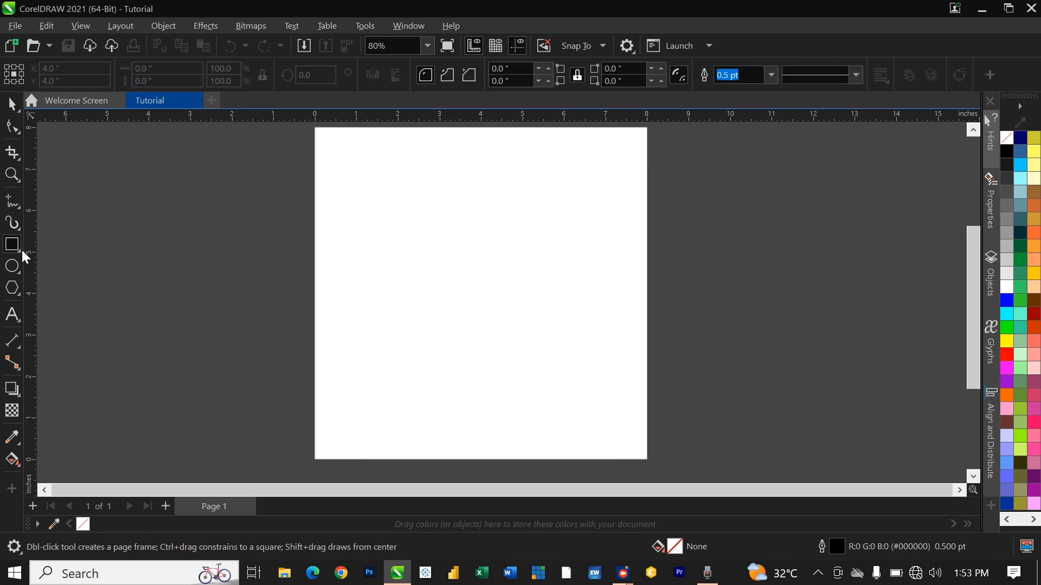
Step: Draw a rectangle, size it to 8 × 8 inches and centre it on the page
{"action": "left_click_drag", "start_coordinate": [132, 189], "coordinate": [270, 324]}
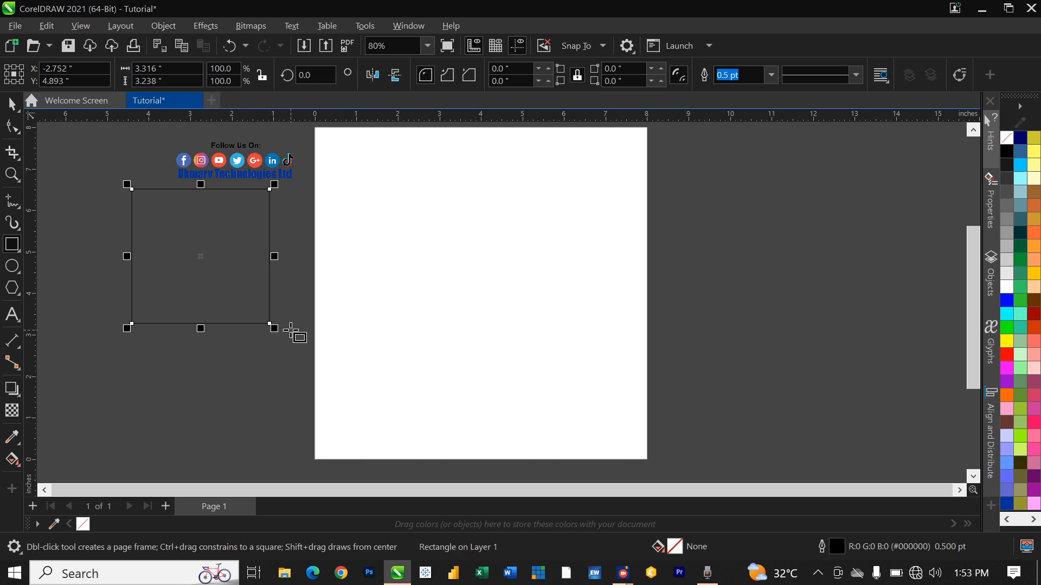
{"action": "left_click", "coordinate": [154, 68]}
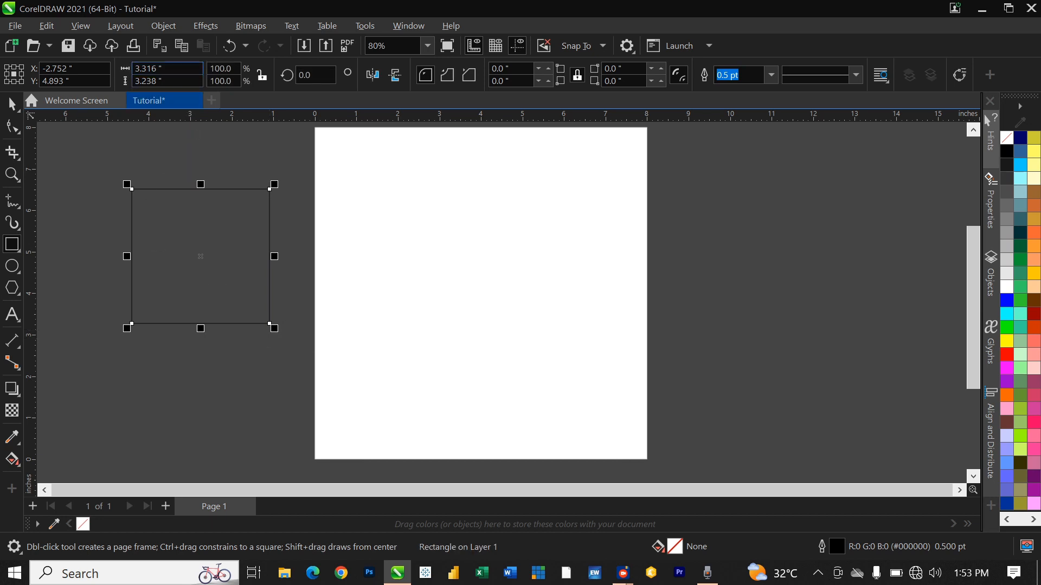
{"action": "type", "text": "8"}
{"action": "key", "text": "Tab"}
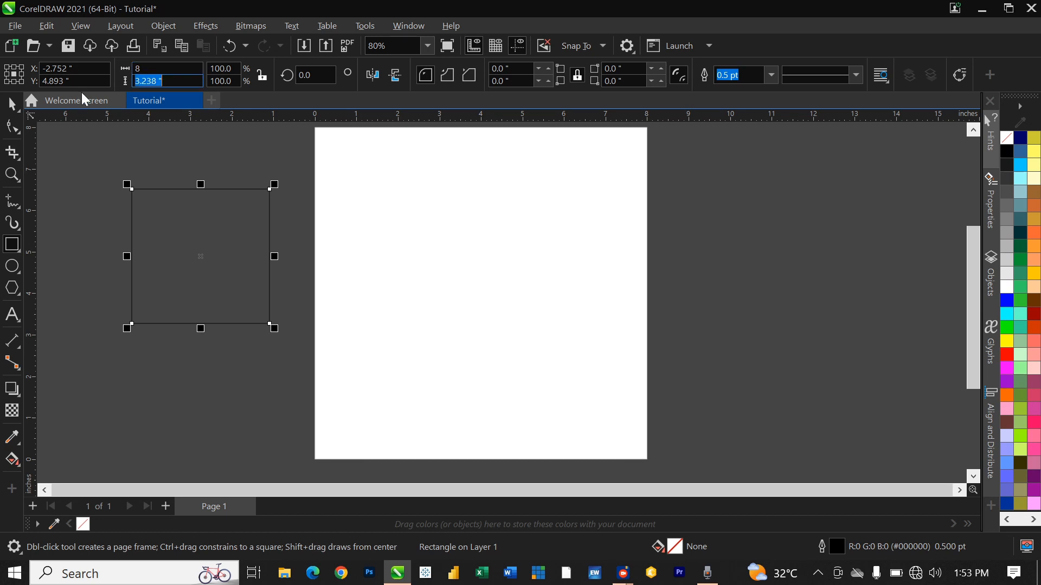
{"action": "type", "text": "8"}
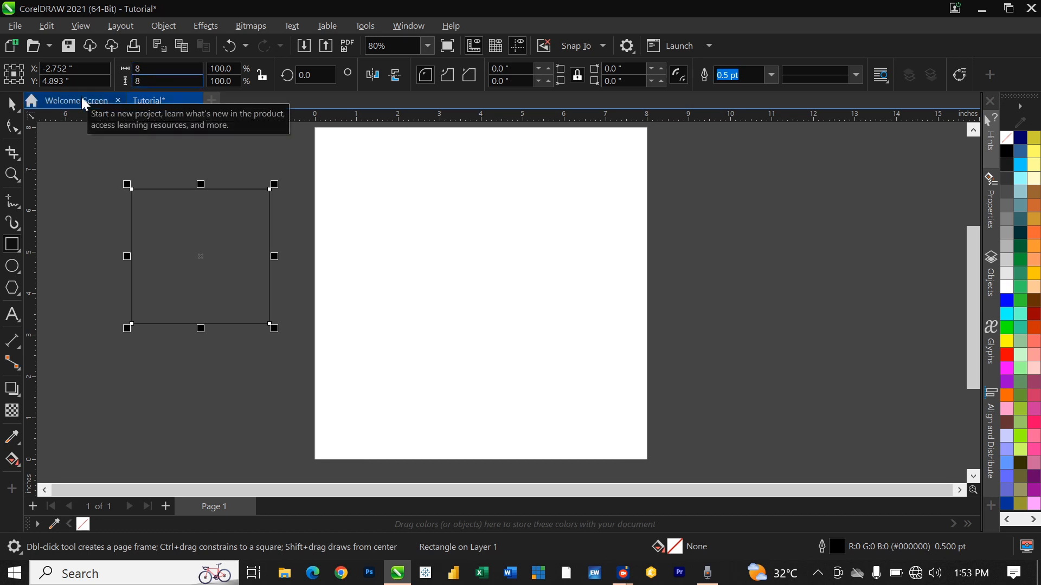
{"action": "key", "text": "Return"}
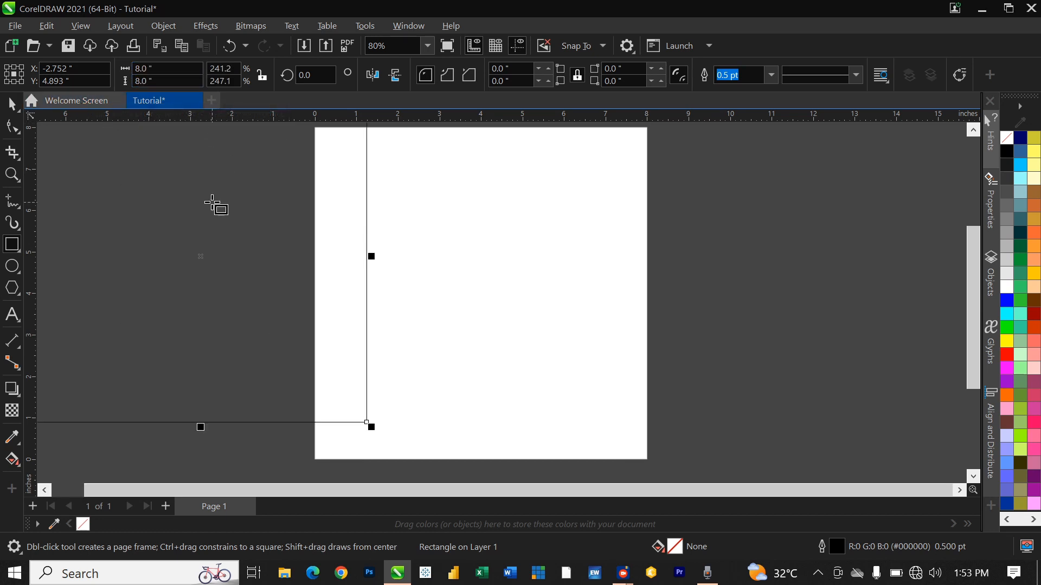
{"action": "key", "text": "p"}
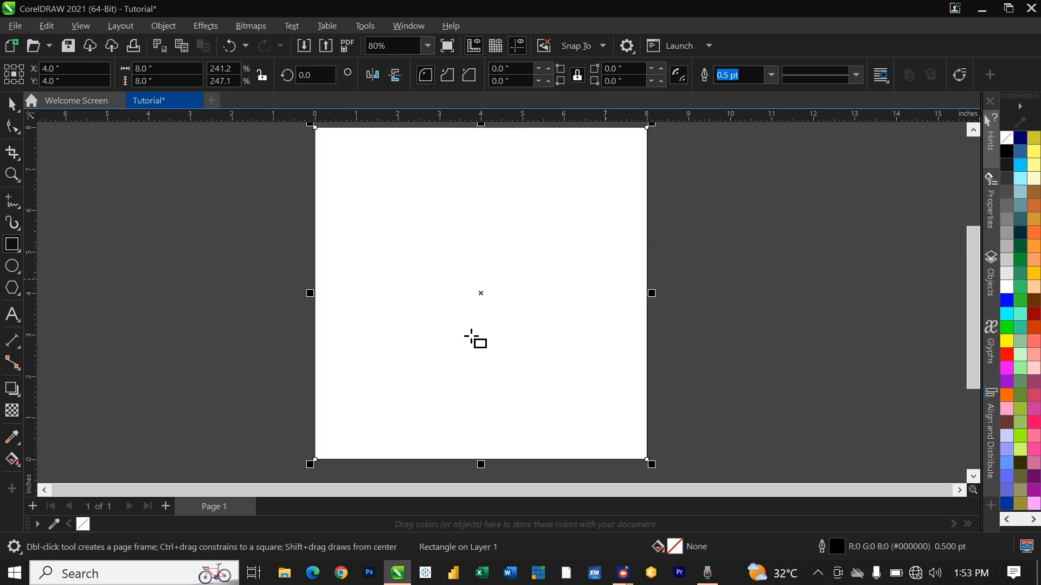
Step: Set the rectangle's outline to None and deselect it
{"action": "right_click", "coordinate": [1006, 138]}
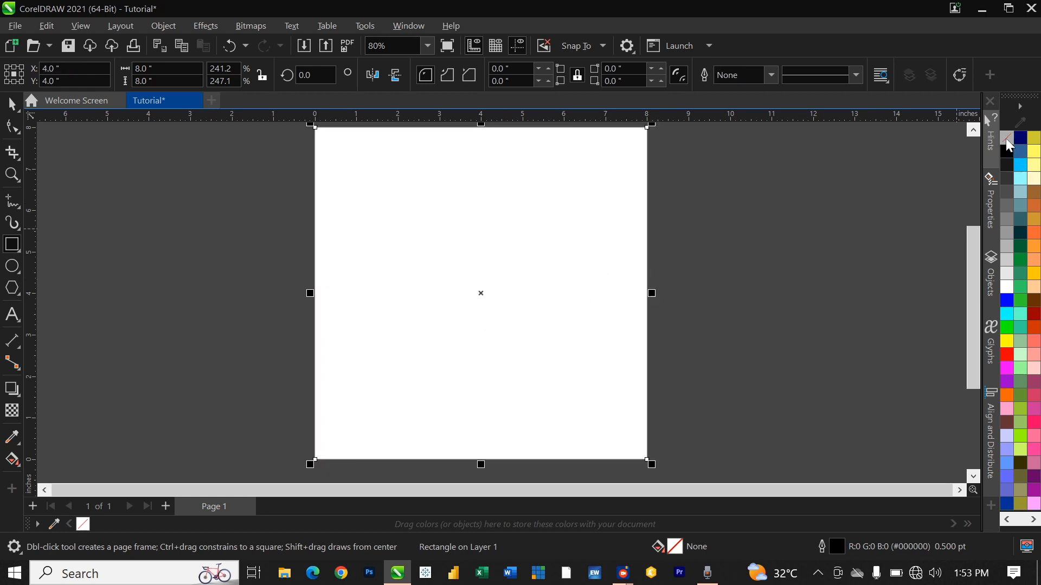
{"action": "key", "text": "space"}
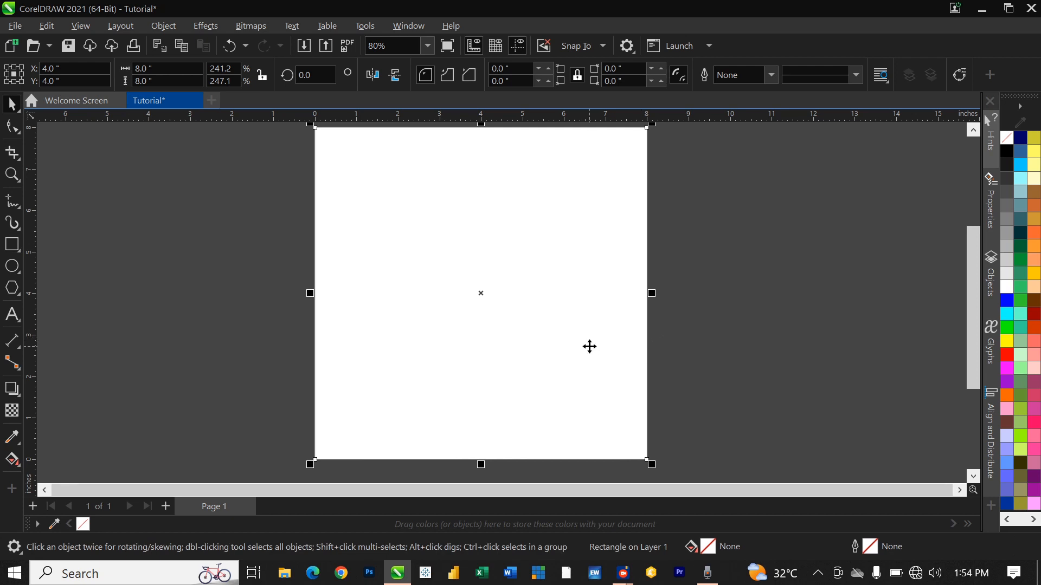
{"action": "scroll", "coordinate": [592, 347], "scroll_direction": "down", "scroll_amount": 1}
{"action": "left_click", "coordinate": [694, 271]}
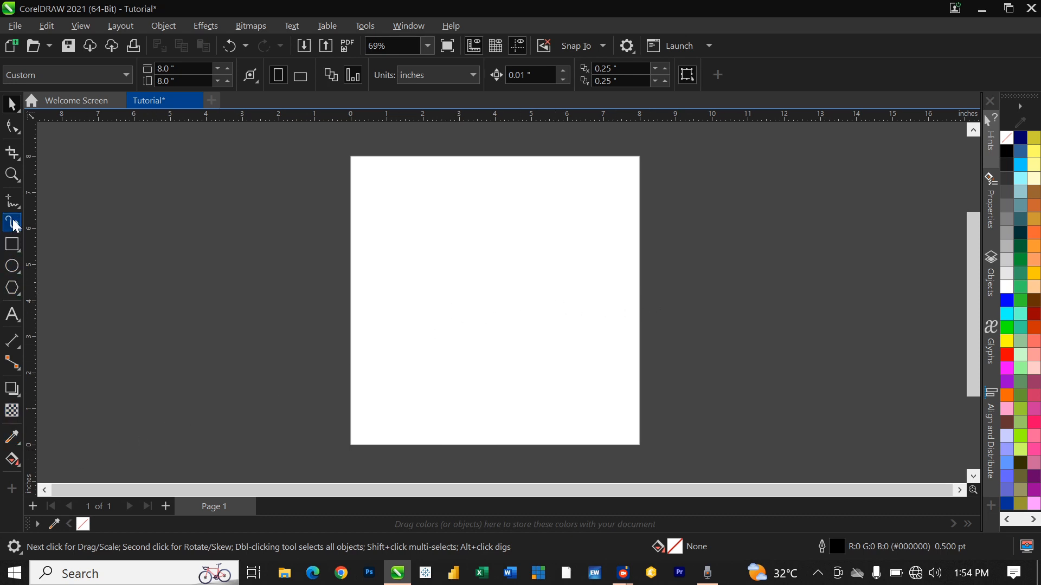
Step: Draw a straight Freehand line from above the page's top edge to below its bottom edge
{"action": "left_click", "coordinate": [16, 202]}
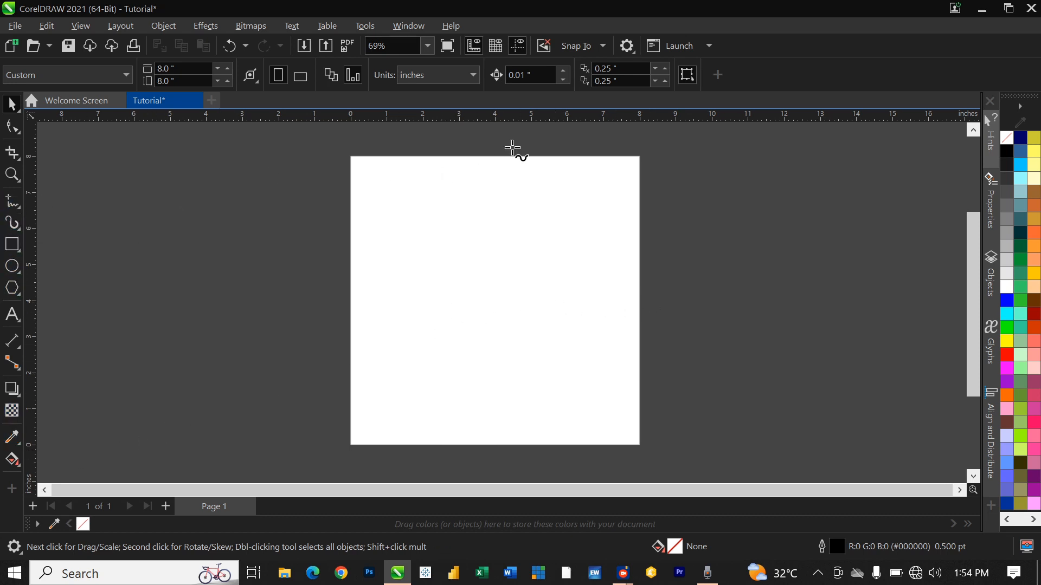
{"action": "left_click", "coordinate": [501, 144]}
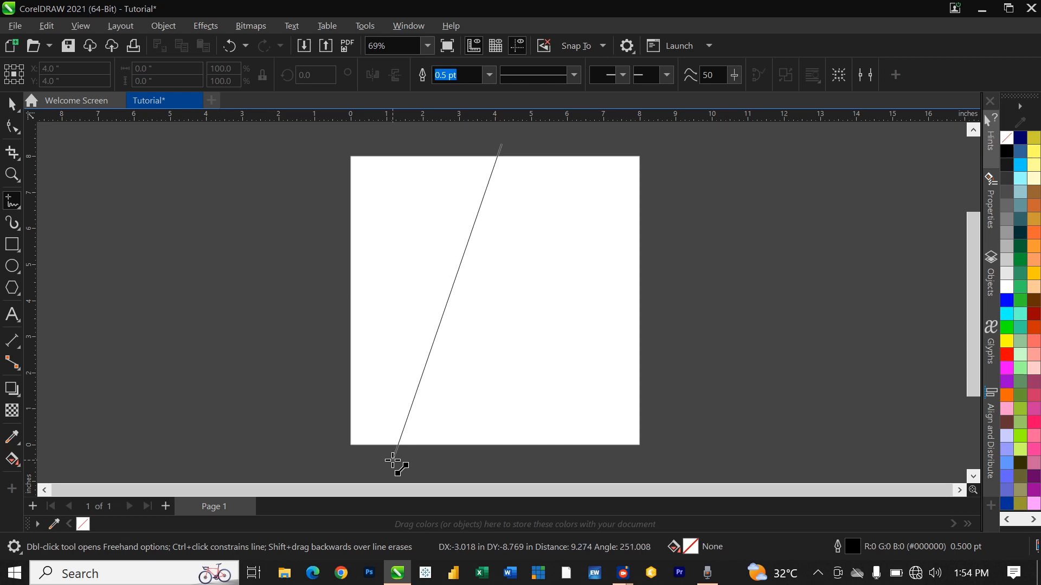
{"action": "left_click", "coordinate": [405, 460]}
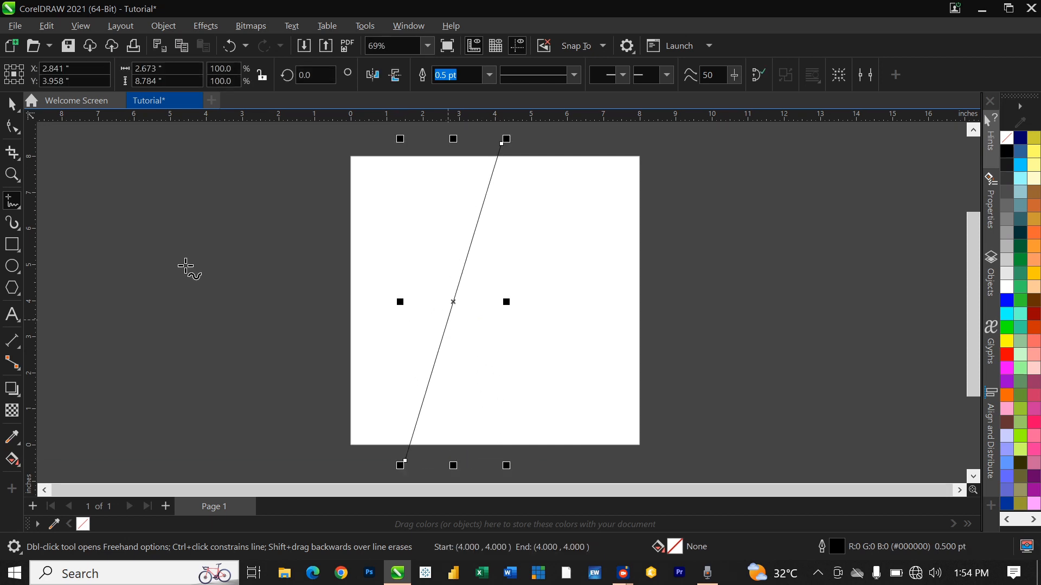
{"action": "left_click", "coordinate": [14, 129]}
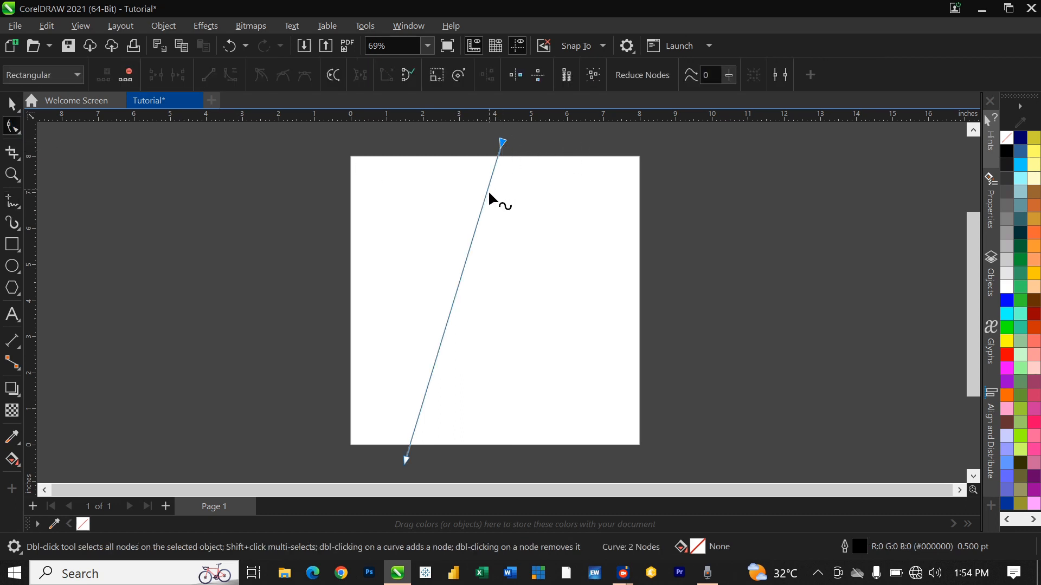
{"action": "left_click", "coordinate": [483, 204]}
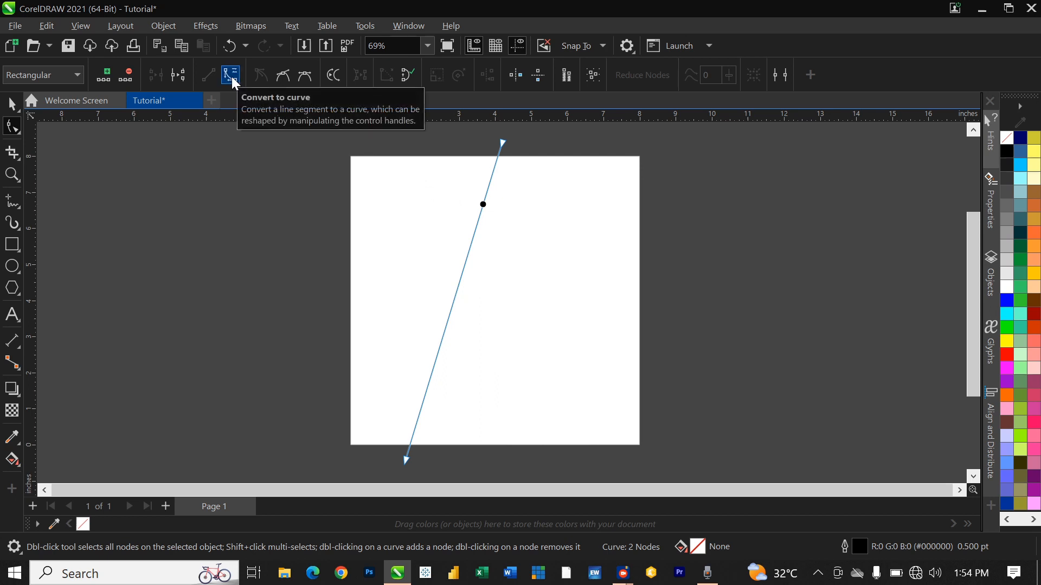
Step: Convert the line to a curve, bending its upper half right and lower half left
{"action": "right_click", "coordinate": [470, 249]}
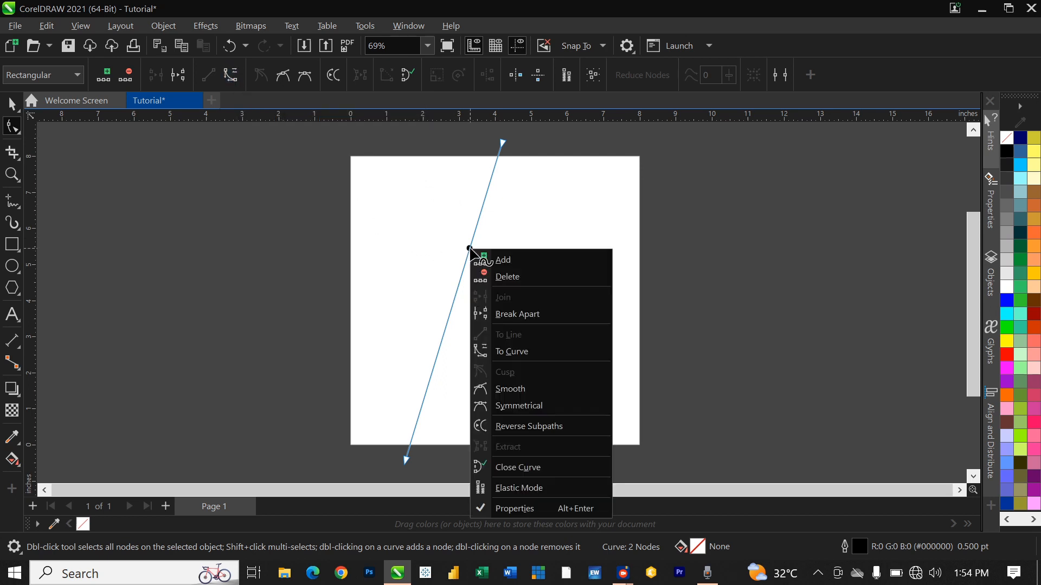
{"action": "left_click", "coordinate": [517, 351]}
{"action": "left_click_drag", "start_coordinate": [470, 248], "coordinate": [572, 247]}
{"action": "left_click_drag", "start_coordinate": [437, 356], "coordinate": [388, 348]}
{"action": "left_click_drag", "start_coordinate": [573, 247], "coordinate": [613, 258]}
Step: Refine the S-curve's bends and top end, then drop a copy to its right
{"action": "left_click_drag", "start_coordinate": [504, 139], "coordinate": [516, 144]}
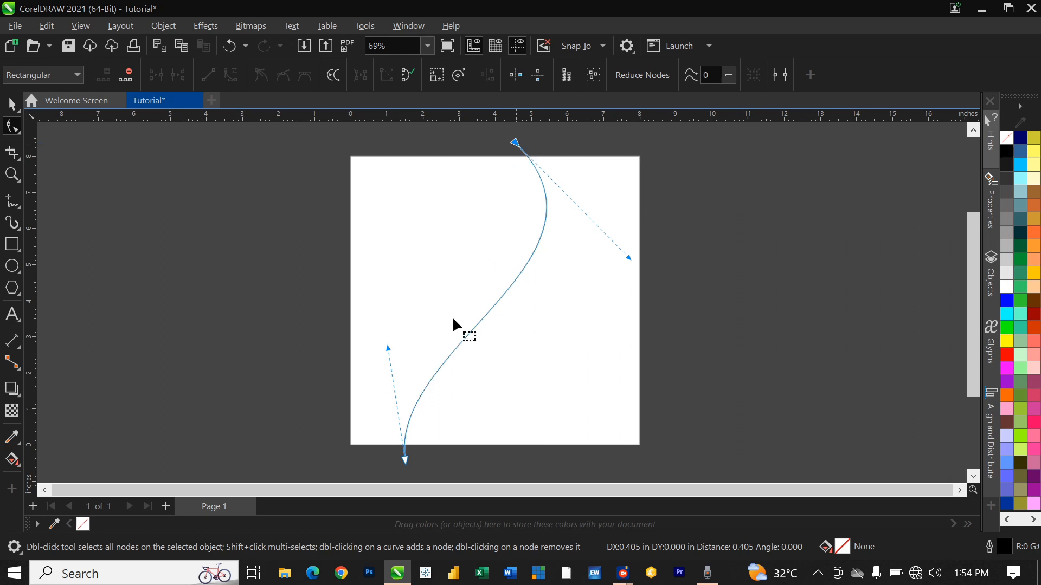
{"action": "left_click_drag", "start_coordinate": [389, 348], "coordinate": [369, 346]}
{"action": "left_click_drag", "start_coordinate": [628, 258], "coordinate": [639, 278]}
{"action": "key", "text": "space"}
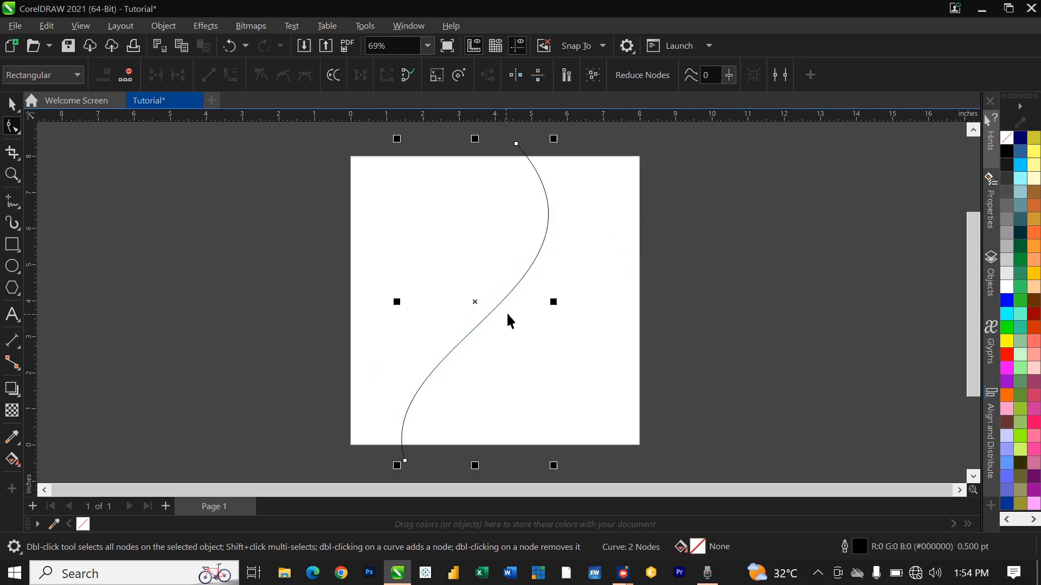
{"action": "left_click_drag", "start_coordinate": [476, 308], "coordinate": [521, 303]}
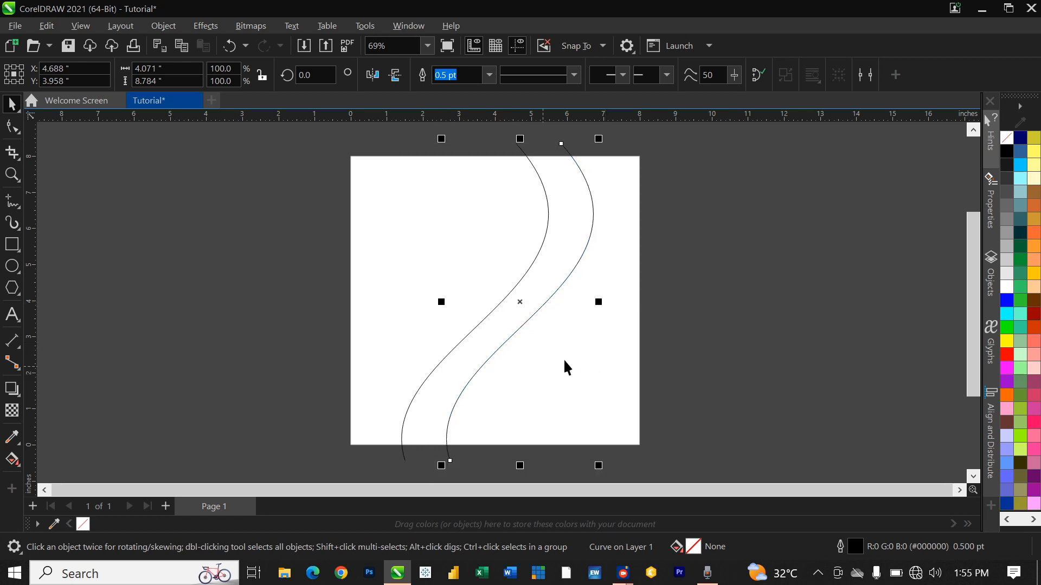
Step: Deselect the two parallel S-curves by clicking empty space
{"action": "left_click", "coordinate": [696, 313]}
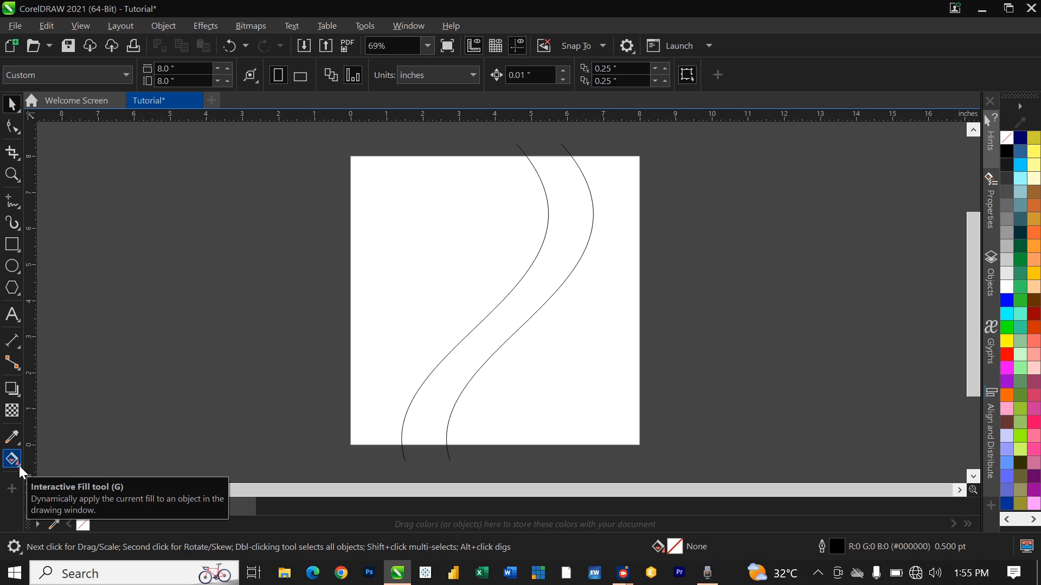
Step: Smart Fill the left, right and middle page regions with blue
{"action": "left_click", "coordinate": [19, 466]}
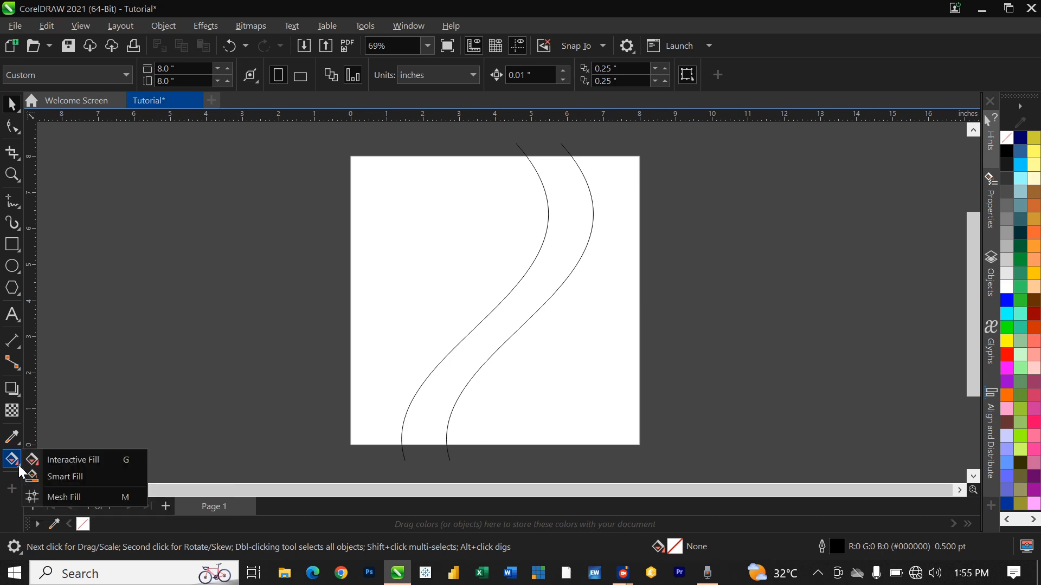
{"action": "left_click", "coordinate": [62, 473]}
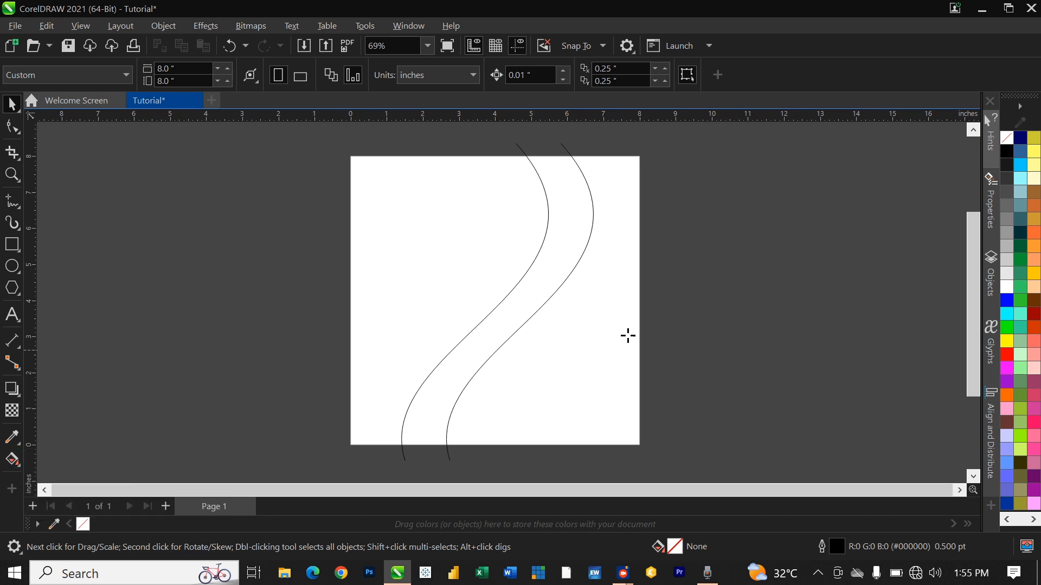
{"action": "left_click", "coordinate": [430, 269]}
{"action": "left_click", "coordinate": [538, 367]}
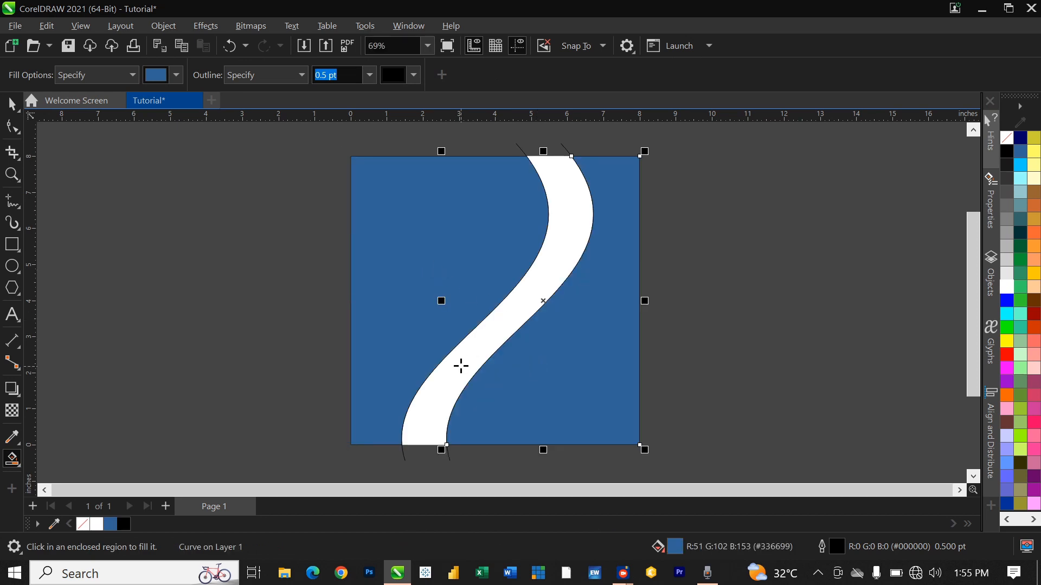
{"action": "left_click", "coordinate": [462, 364]}
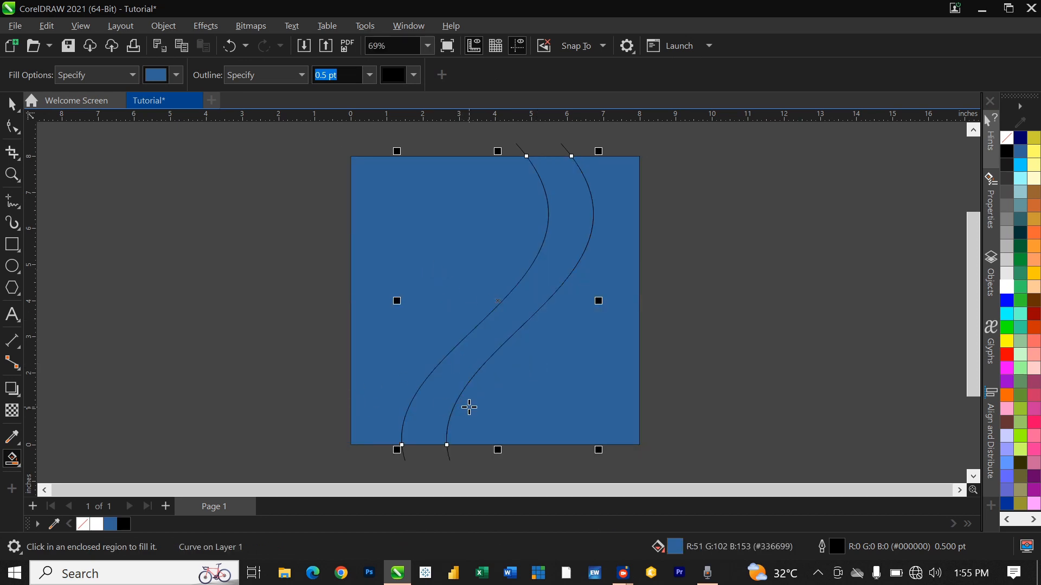
Step: Delete both original S-curves, leaving the three filled shapes
{"action": "key", "text": "space"}
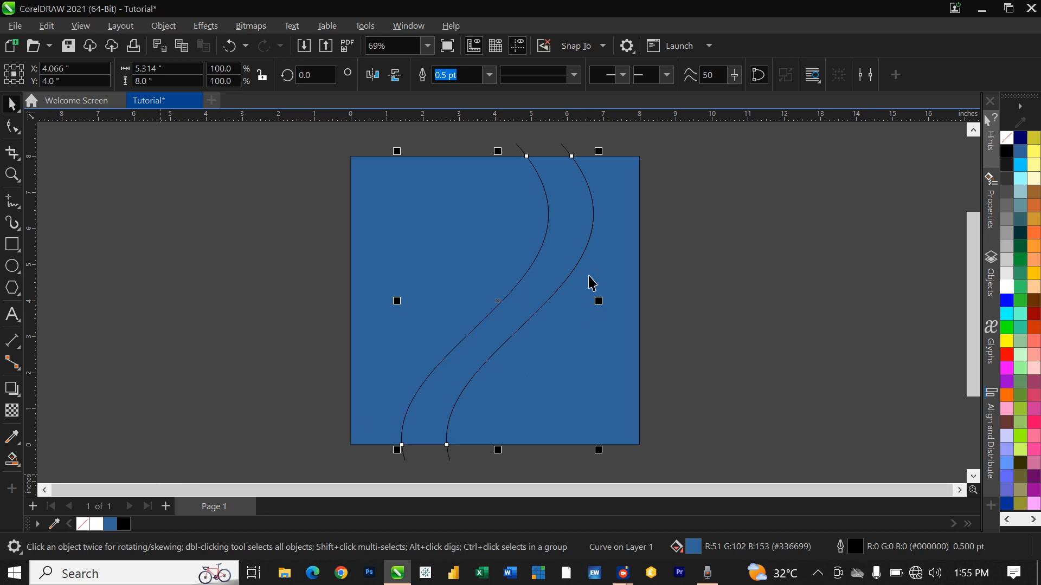
{"action": "left_click", "coordinate": [693, 209]}
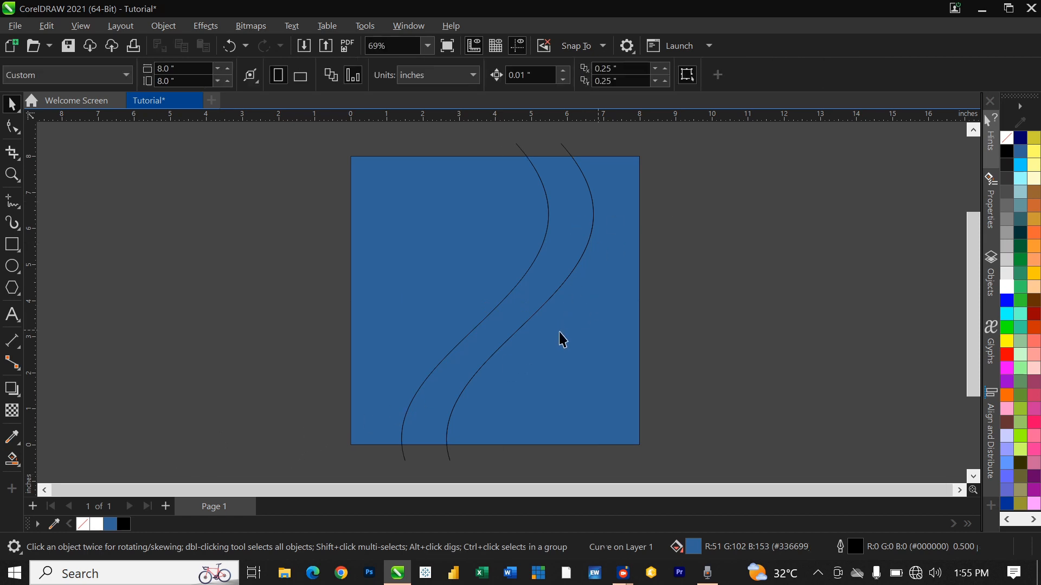
{"action": "left_click", "coordinate": [564, 144]}
{"action": "key", "text": "Delete"}
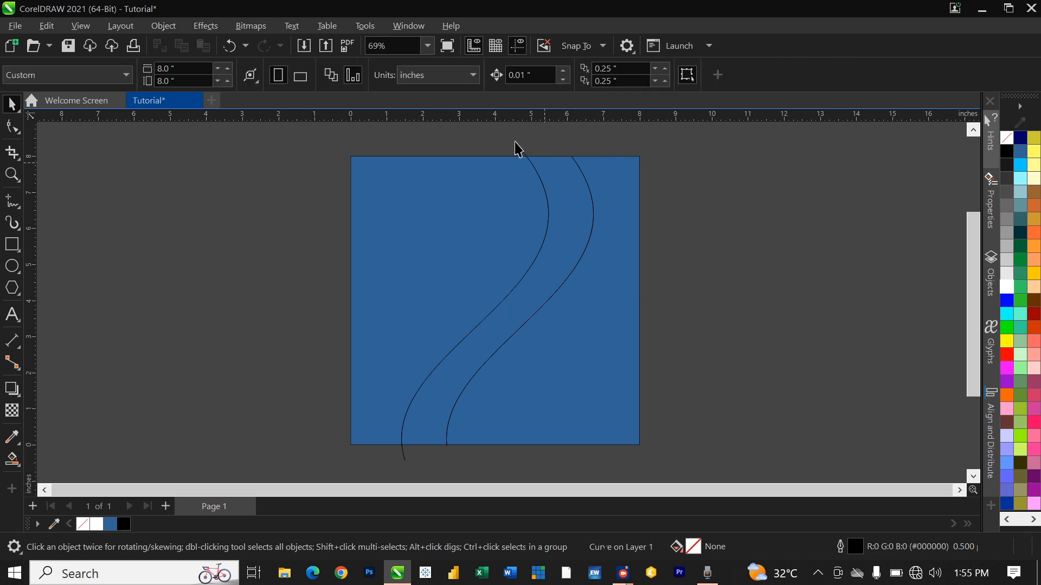
{"action": "left_click", "coordinate": [520, 149]}
{"action": "key", "text": "Delete"}
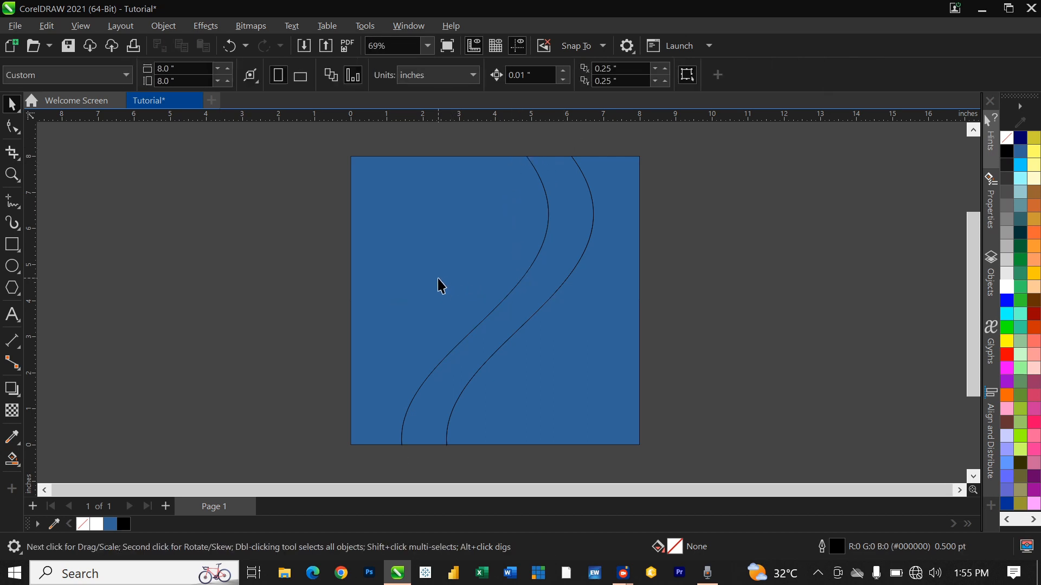
{"action": "left_click", "coordinate": [437, 331]}
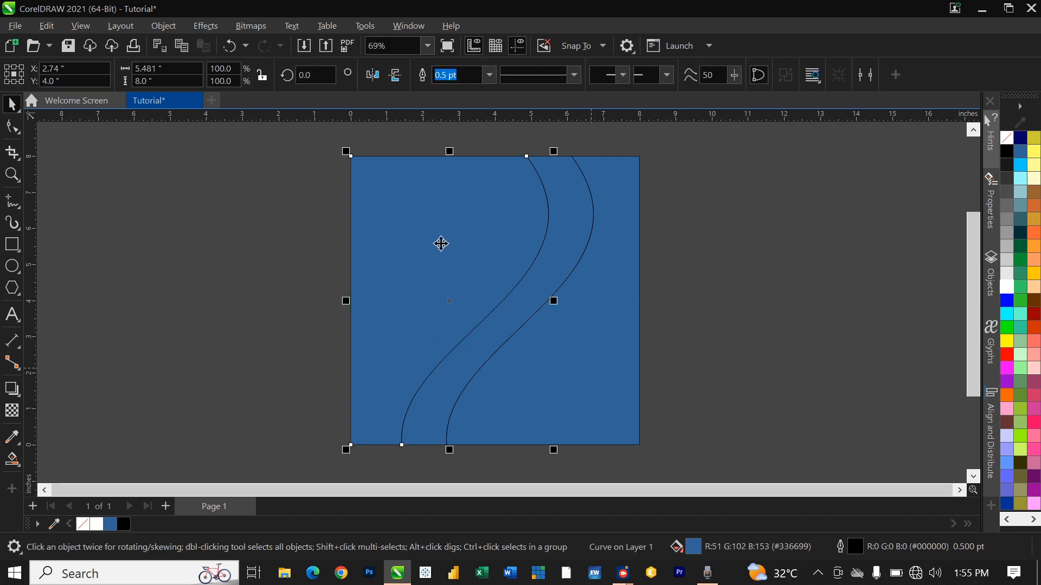
Step: Fill the left and right sections with 10% Black, then select the blue S-band
{"action": "left_click", "coordinate": [1007, 271]}
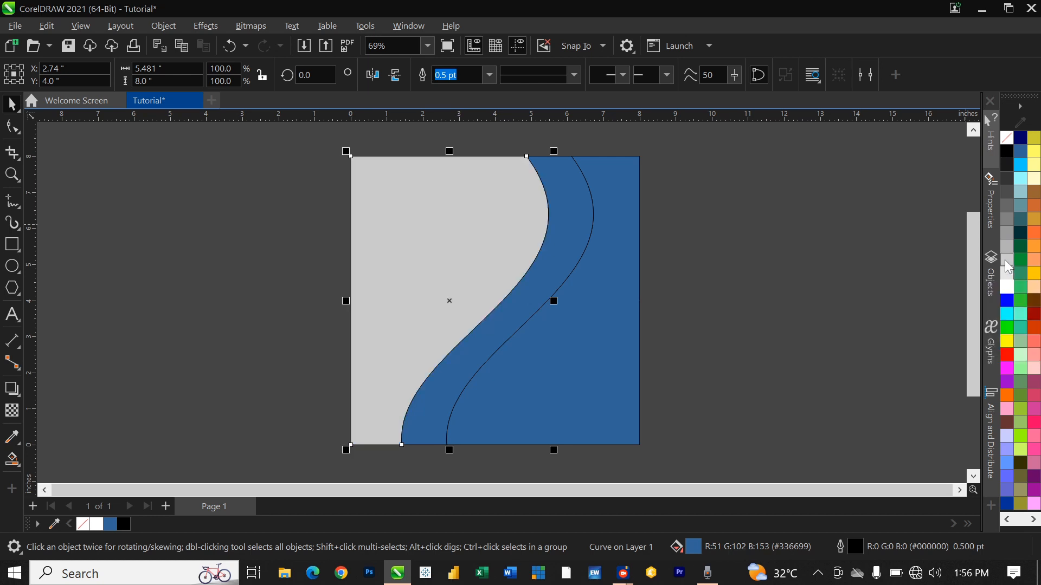
{"action": "left_click", "coordinate": [585, 369]}
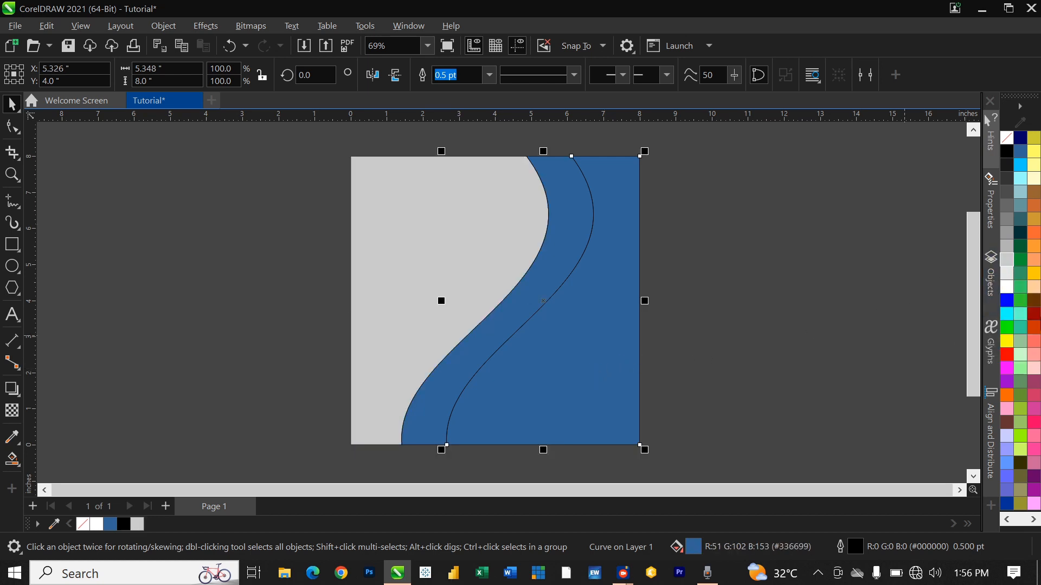
{"action": "left_click", "coordinate": [138, 525]}
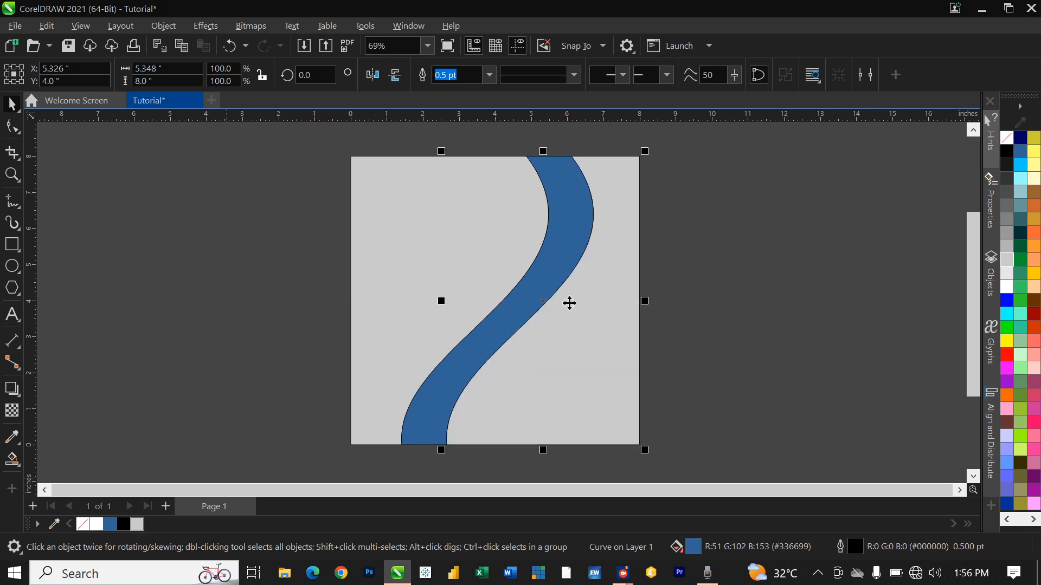
{"action": "left_click", "coordinate": [525, 313]}
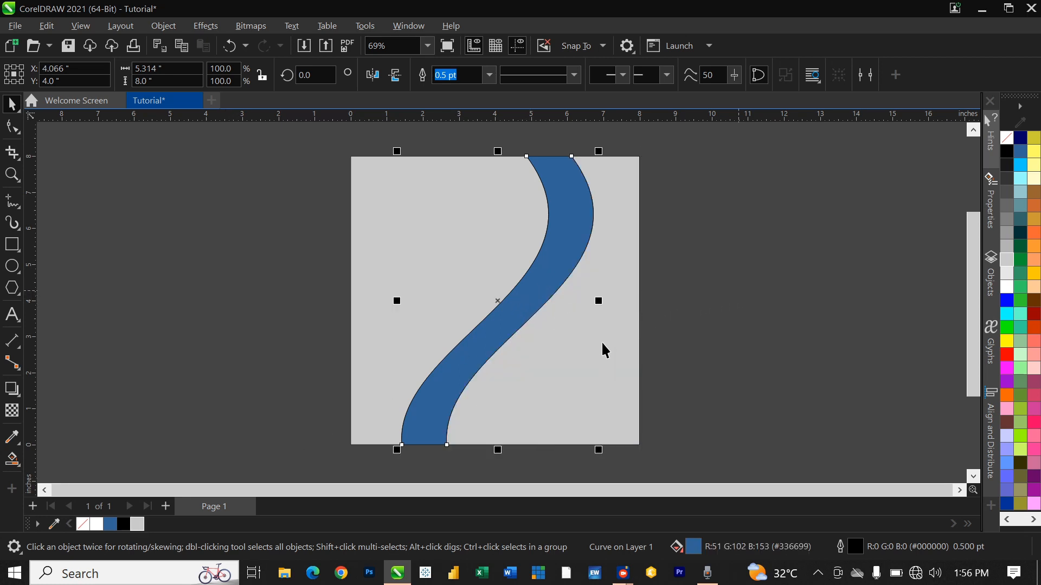
Step: Change the S-shaped band's fill from blue to orange #BF6B0B in Edit Fill
{"action": "double_click", "coordinate": [686, 544]}
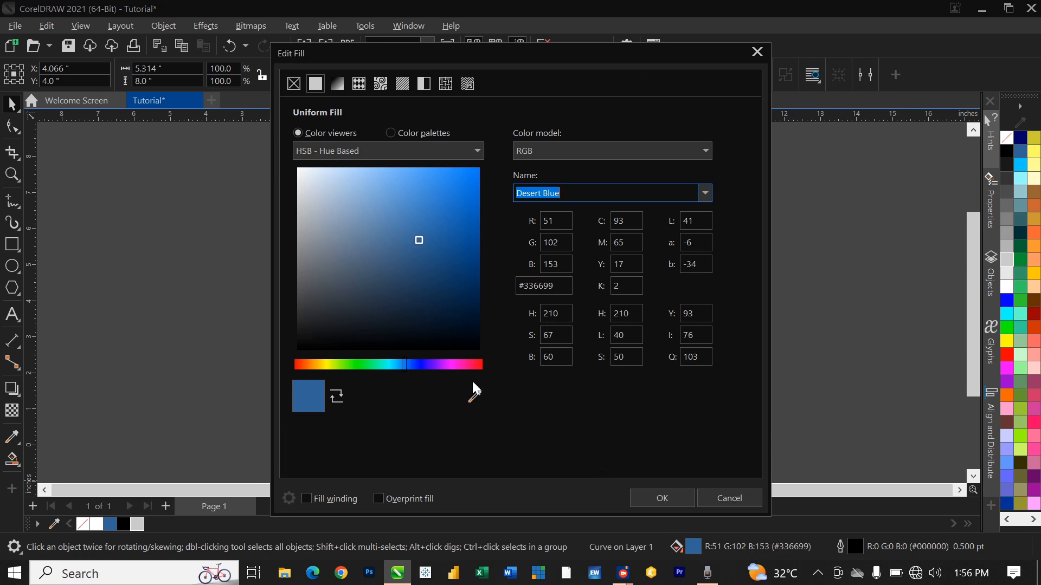
{"action": "left_click", "coordinate": [314, 365]}
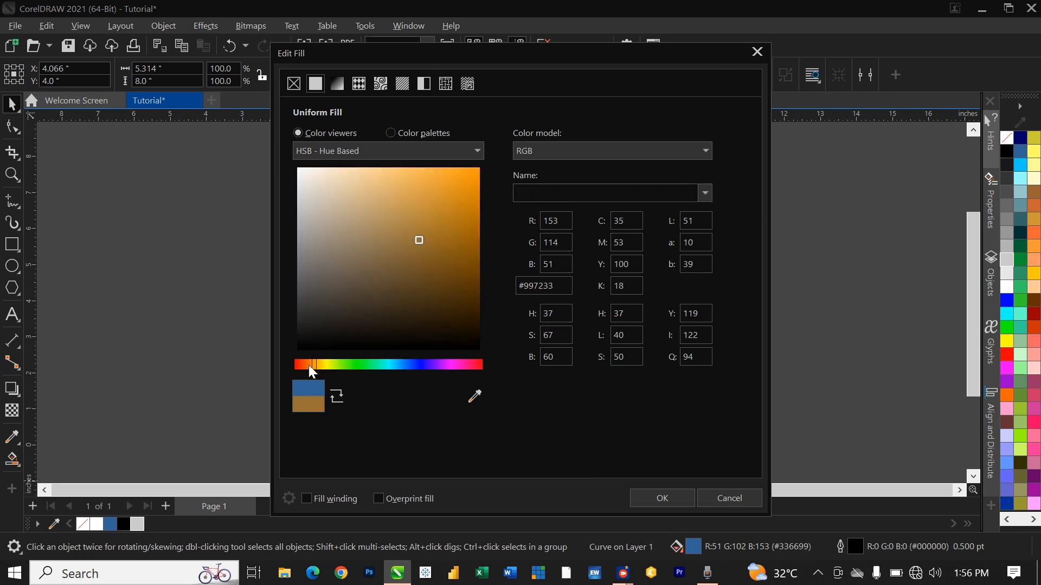
{"action": "left_click", "coordinate": [312, 364]}
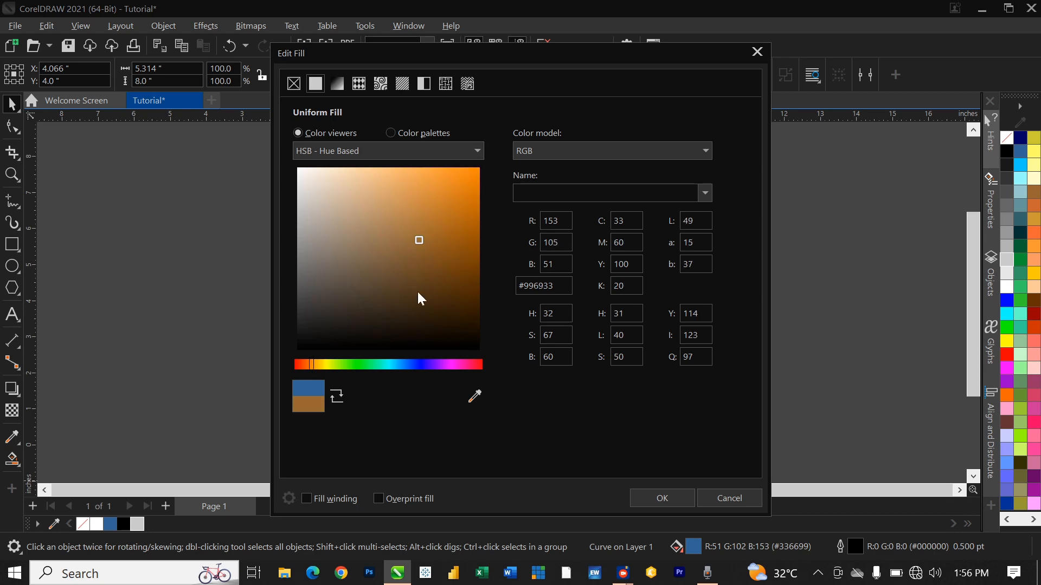
{"action": "left_click", "coordinate": [460, 234]}
{"action": "mouse_move", "coordinate": [593, 51]}
{"action": "left_mouse_down"}
{"action": "mouse_move", "coordinate": [320, 80]}
{"action": "mouse_move", "coordinate": [590, 102]}
{"action": "mouse_move", "coordinate": [499, 163]}
{"action": "mouse_move", "coordinate": [290, 124]}
{"action": "left_mouse_up"}
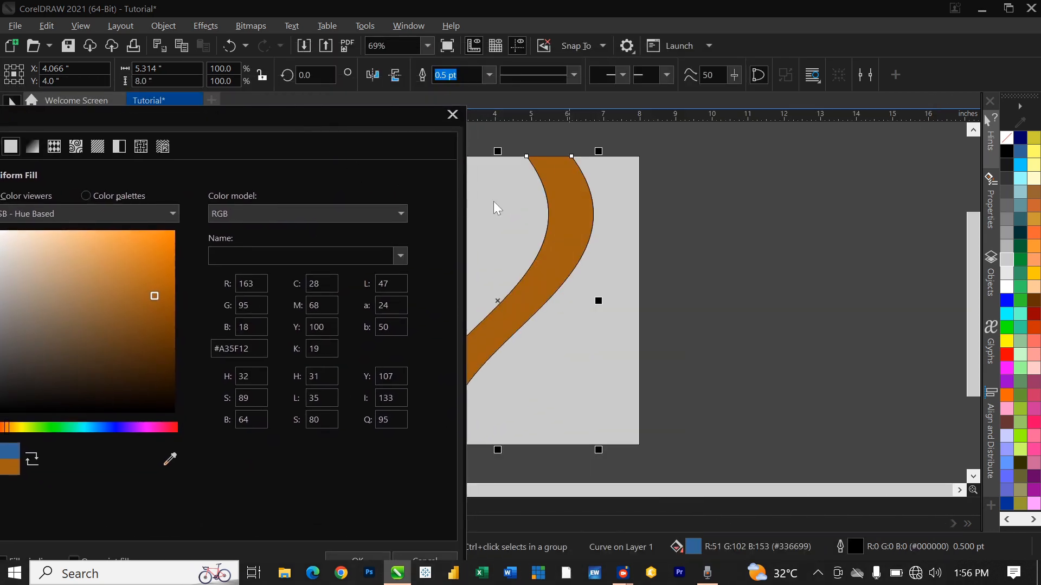
{"action": "left_click", "coordinate": [163, 276]}
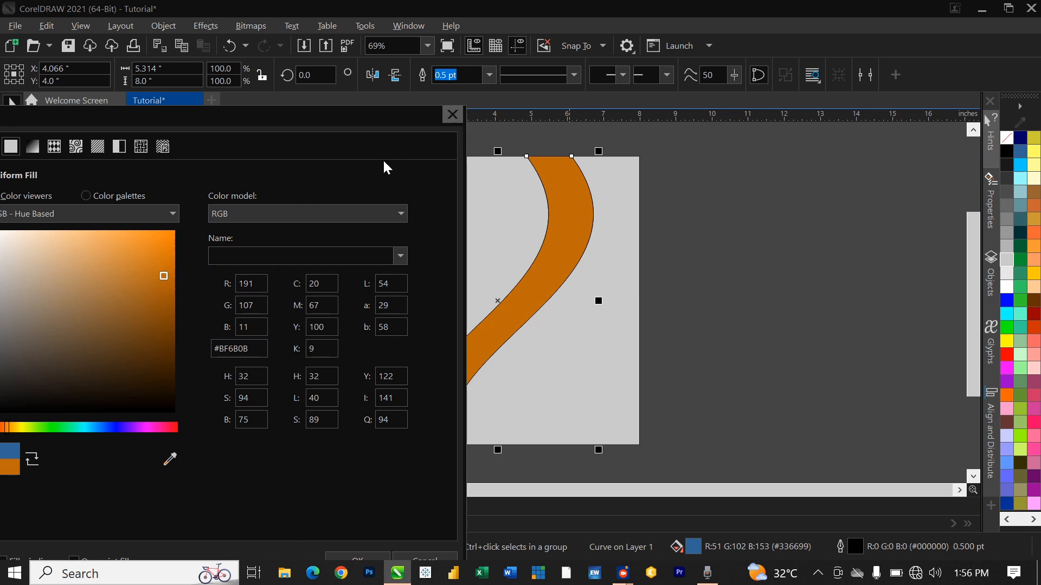
{"action": "left_click_drag", "start_coordinate": [317, 121], "coordinate": [357, 90]}
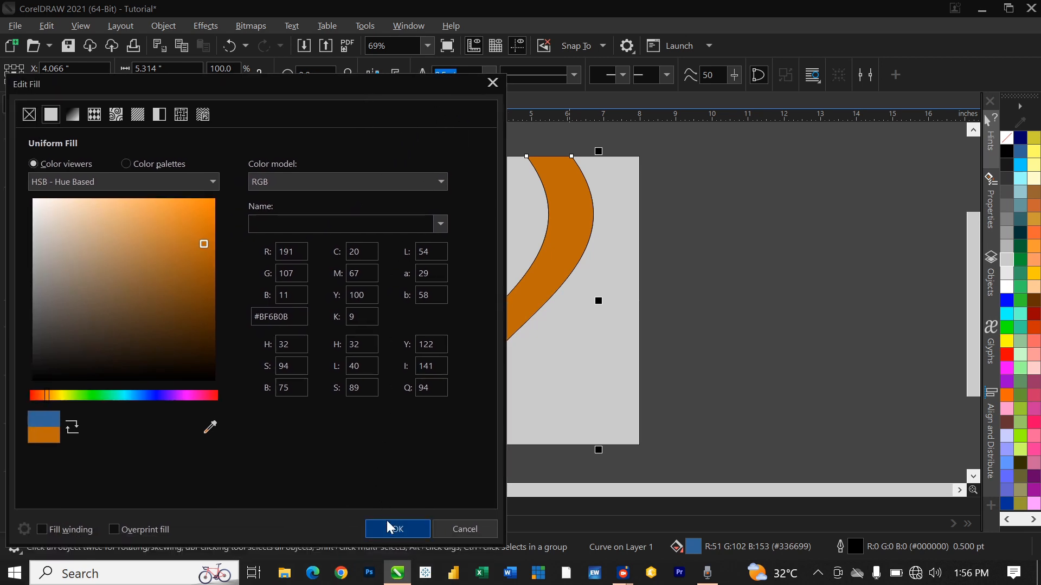
{"action": "left_click", "coordinate": [387, 529]}
Step: Deselect the band, then select every object on the page
{"action": "left_click_drag", "start_coordinate": [675, 475], "coordinate": [374, 202]}
{"action": "scroll", "coordinate": [563, 187], "scroll_direction": "up", "scroll_amount": 6}
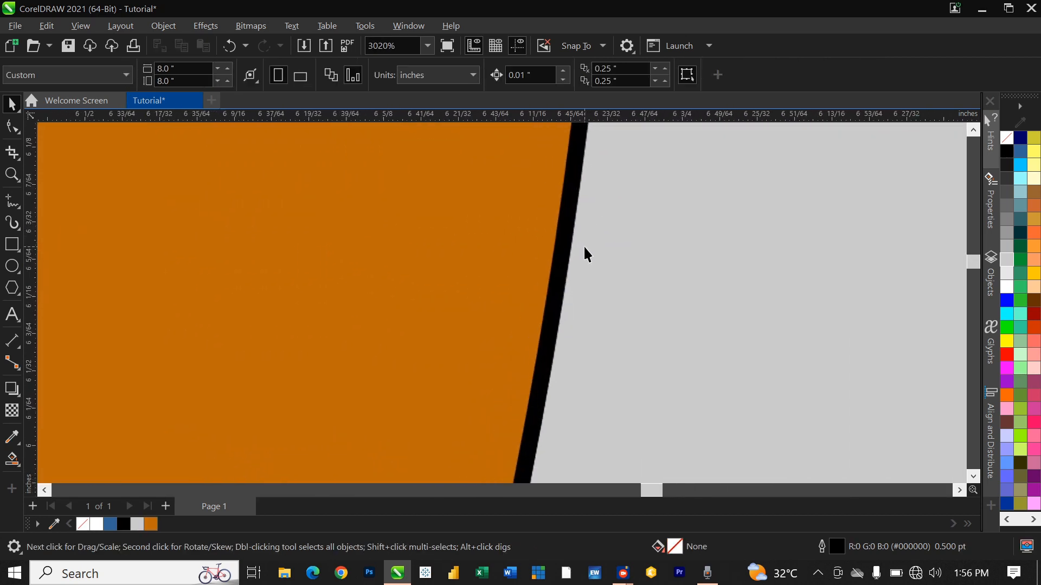
{"action": "scroll", "coordinate": [575, 244], "scroll_direction": "down", "scroll_amount": 4}
{"action": "scroll", "coordinate": [573, 266], "scroll_direction": "down", "scroll_amount": 4}
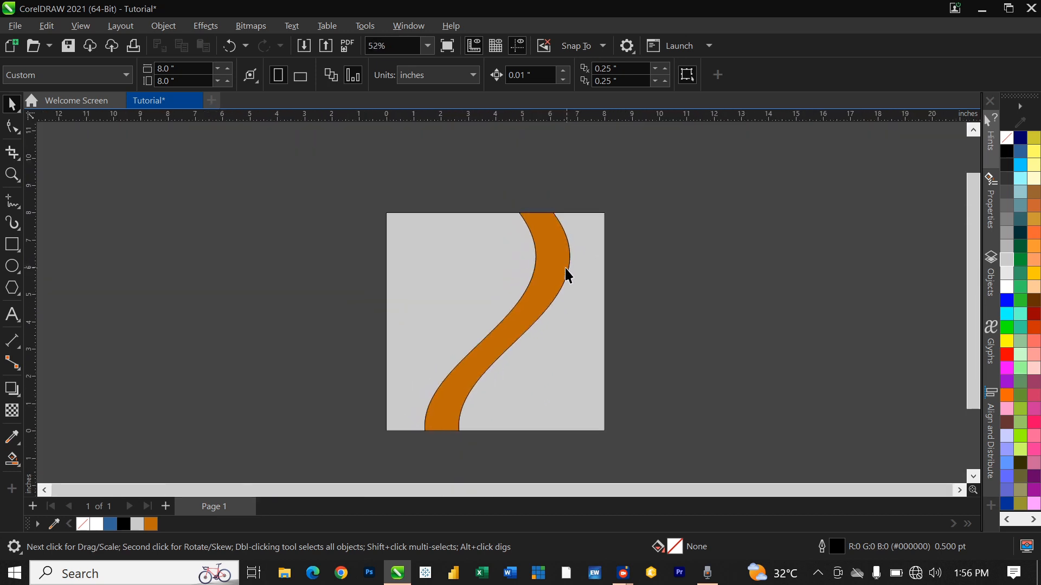
{"action": "left_click_drag", "start_coordinate": [353, 179], "coordinate": [661, 480]}
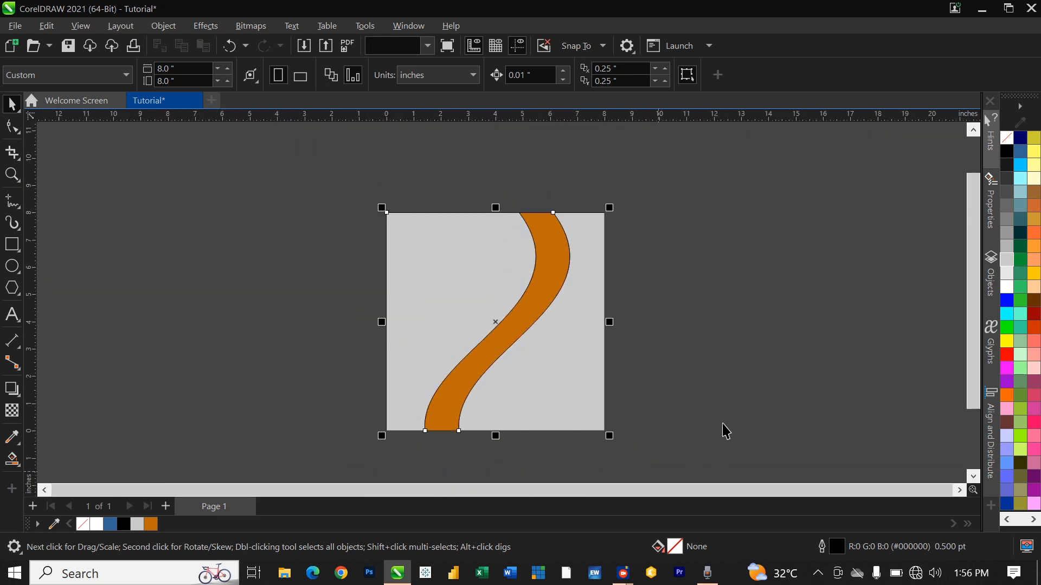
Step: Set Outline Width to None on the band and grey square background, removing their black outlines
{"action": "right_click", "coordinate": [1005, 137]}
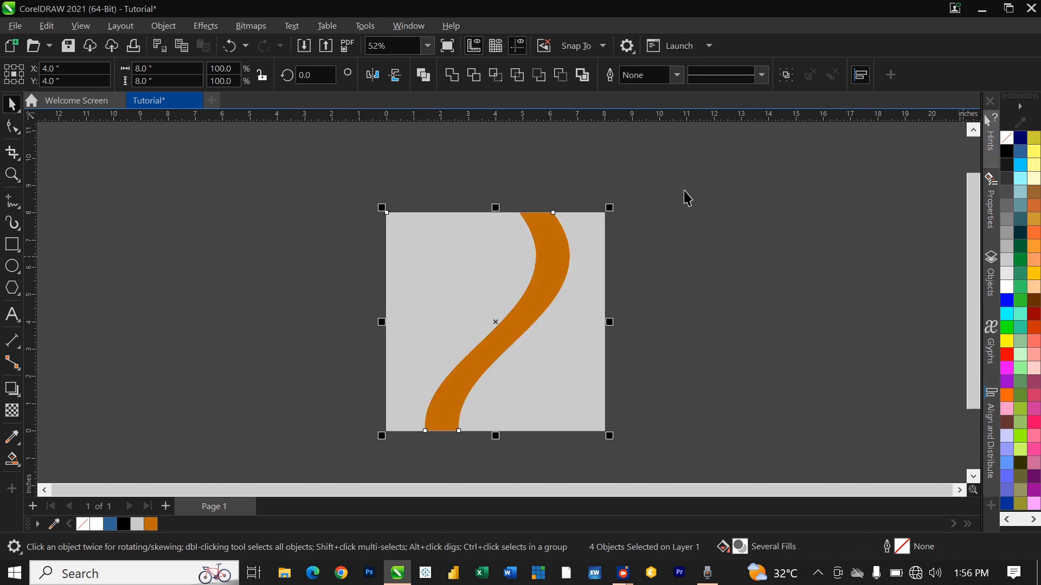
{"action": "key", "text": "ctrl+z"}
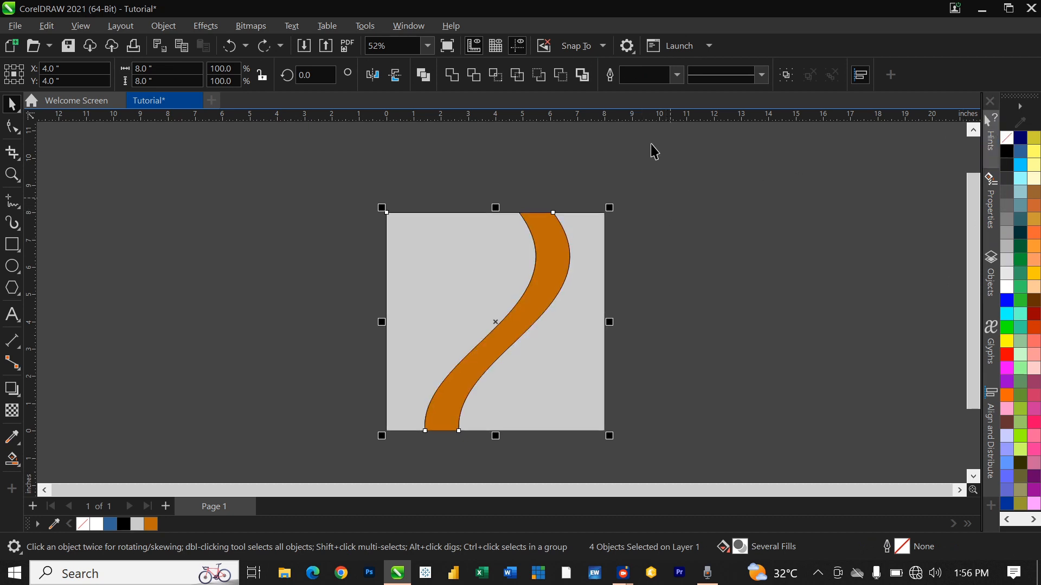
{"action": "left_click", "coordinate": [677, 75]}
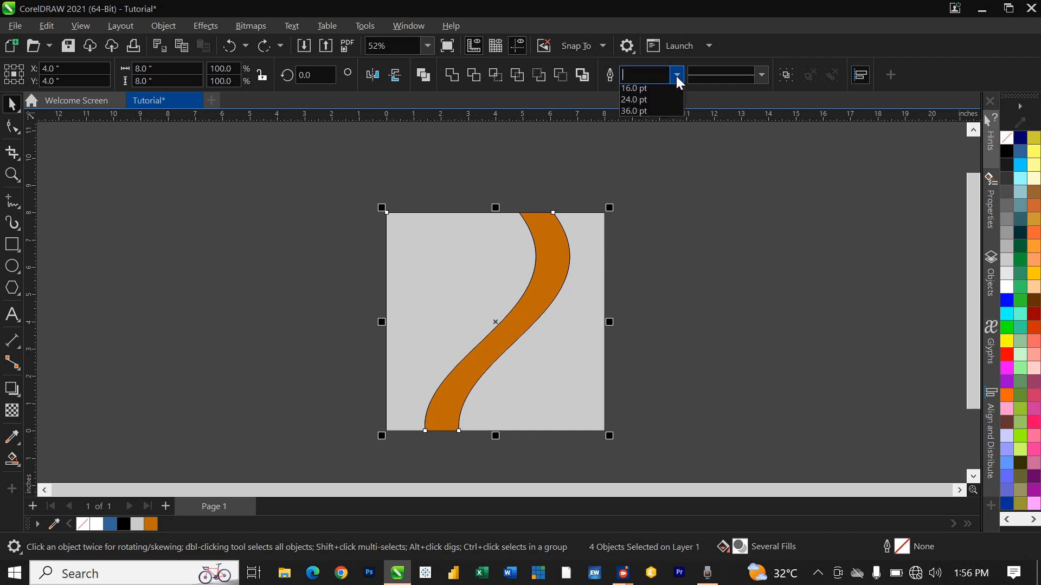
{"action": "left_click", "coordinate": [632, 91]}
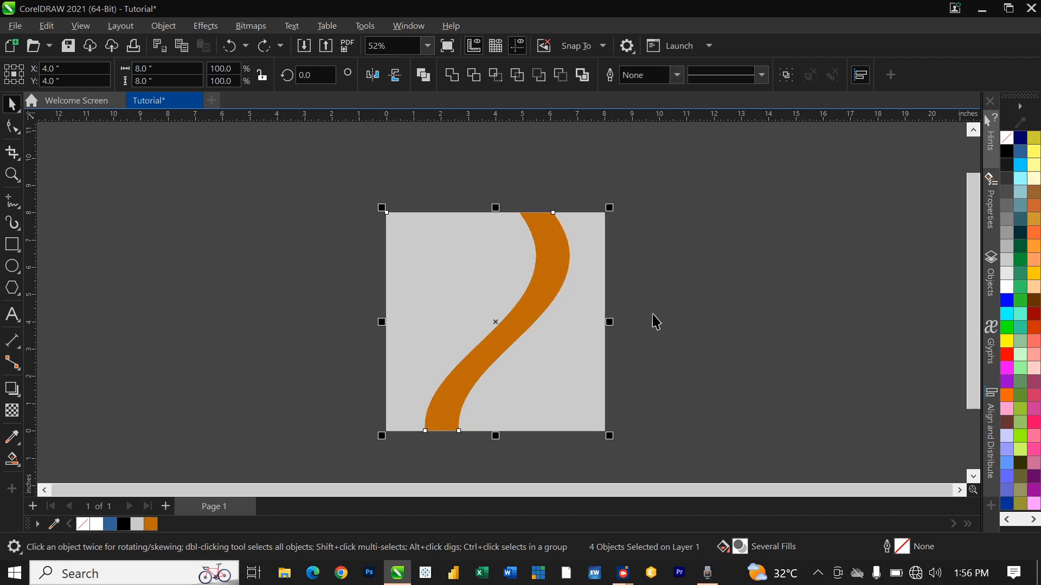
{"action": "scroll", "coordinate": [639, 321], "scroll_direction": "up", "scroll_amount": 1}
{"action": "scroll", "coordinate": [711, 307], "scroll_direction": "down", "scroll_amount": 2}
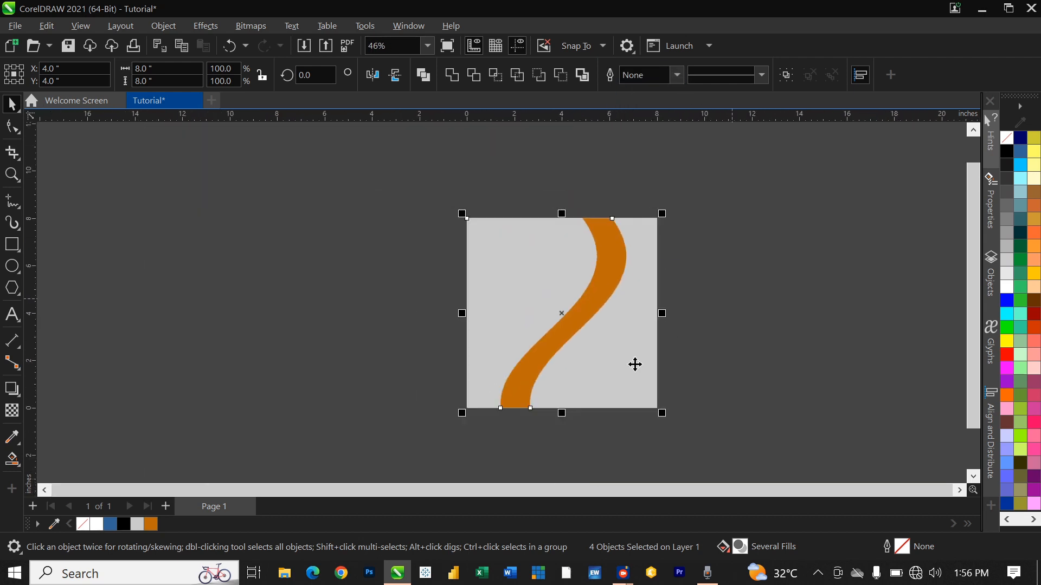
{"action": "left_click", "coordinate": [732, 371]}
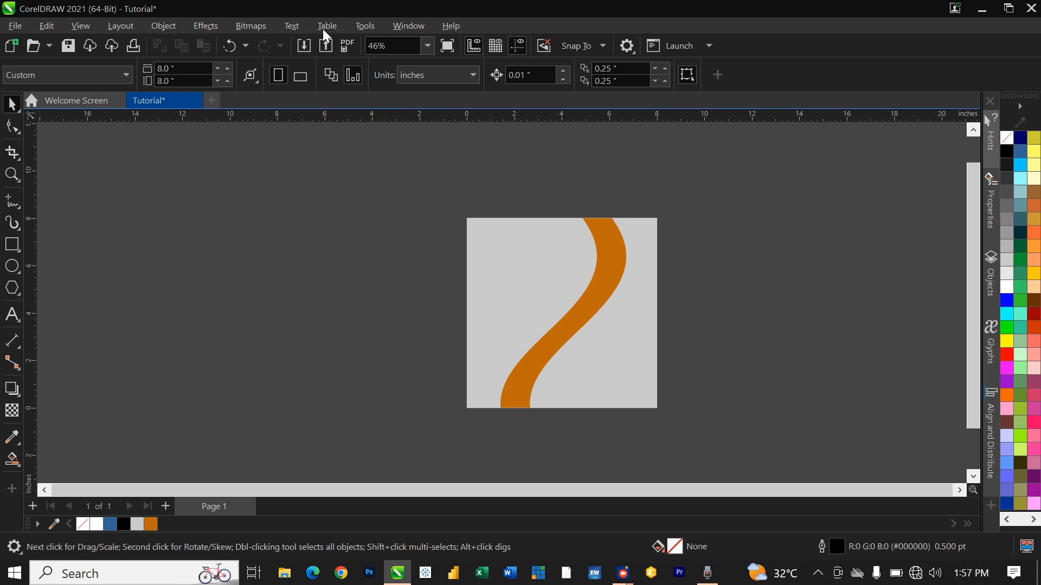
{"action": "left_click", "coordinate": [307, 46]}
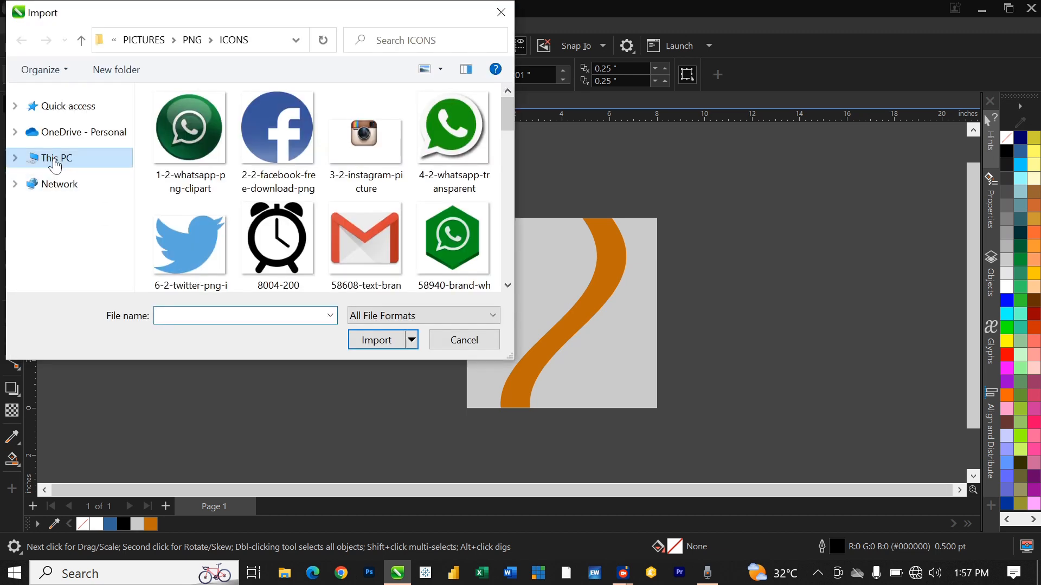
Step: Import Logo, pngwing.com (6) and Social Media Icon from Desktop > Ukmarv Technologies Ltd > GRAPHICS > Tutorial
{"action": "left_click", "coordinate": [55, 160]}
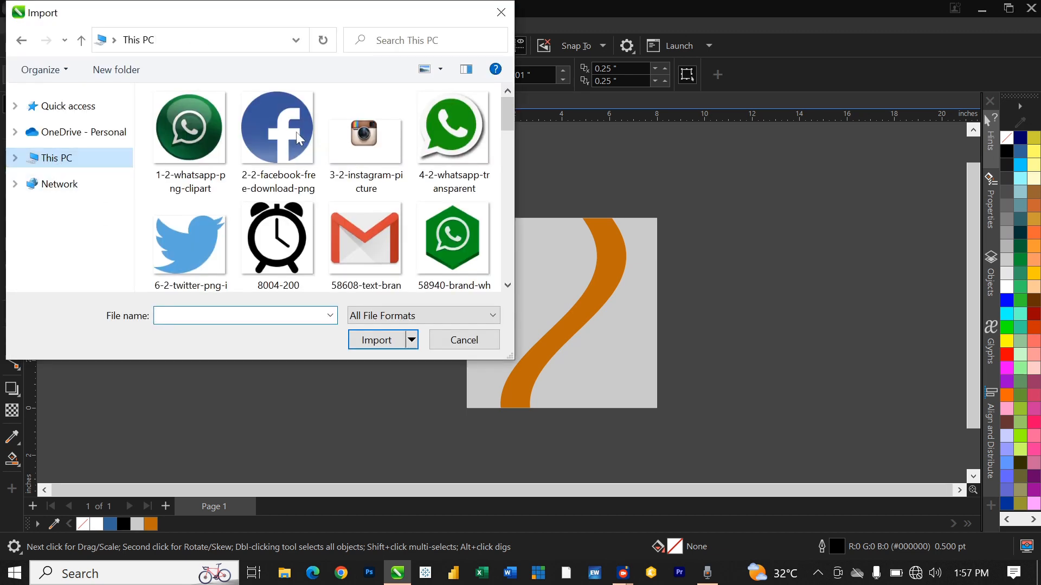
{"action": "scroll", "coordinate": [251, 209], "scroll_direction": "down", "scroll_amount": 3}
{"action": "scroll", "coordinate": [233, 233], "scroll_direction": "up", "scroll_amount": 3}
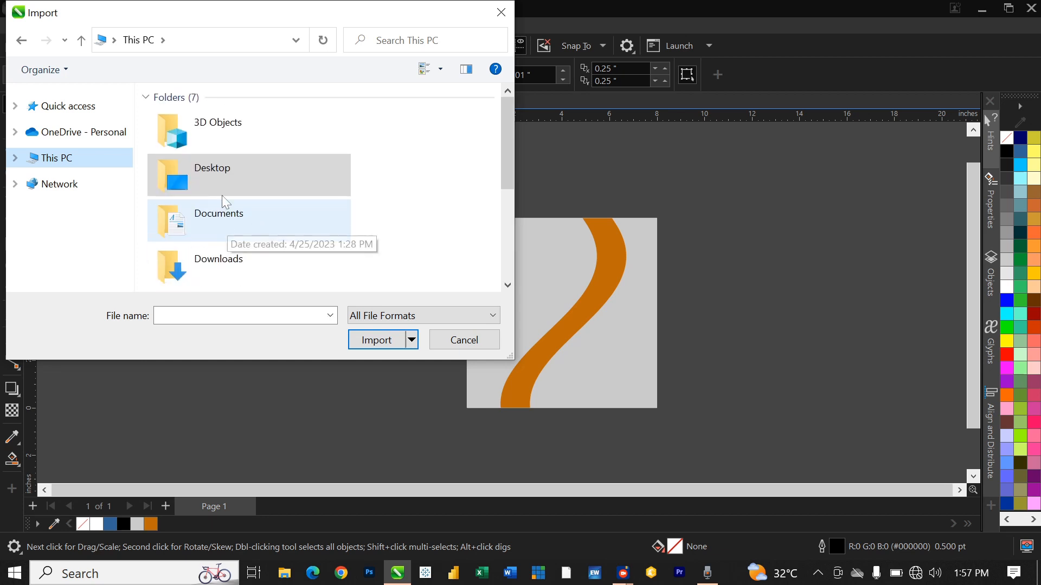
{"action": "double_click", "coordinate": [234, 172]}
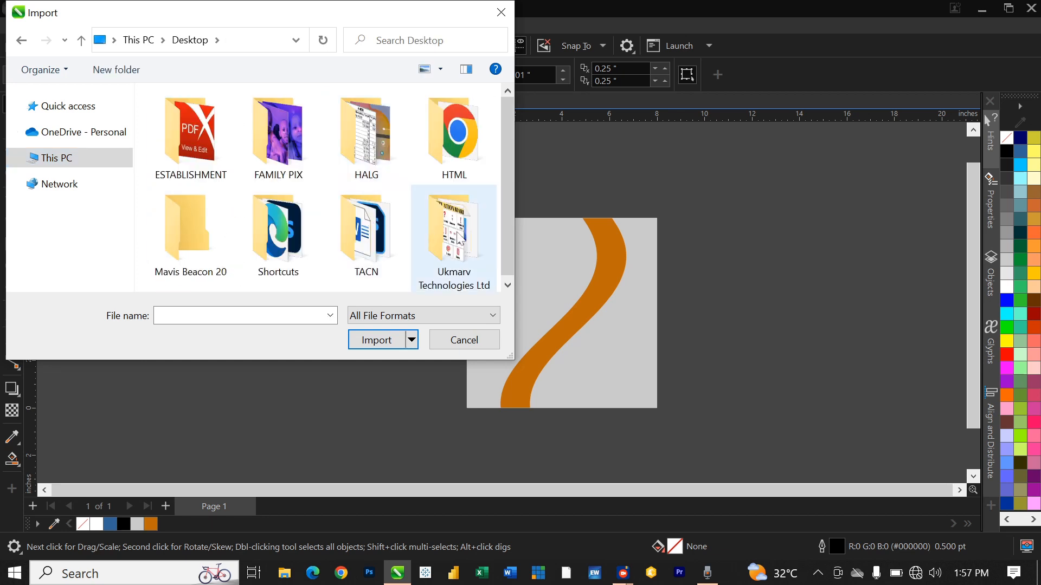
{"action": "double_click", "coordinate": [424, 223]}
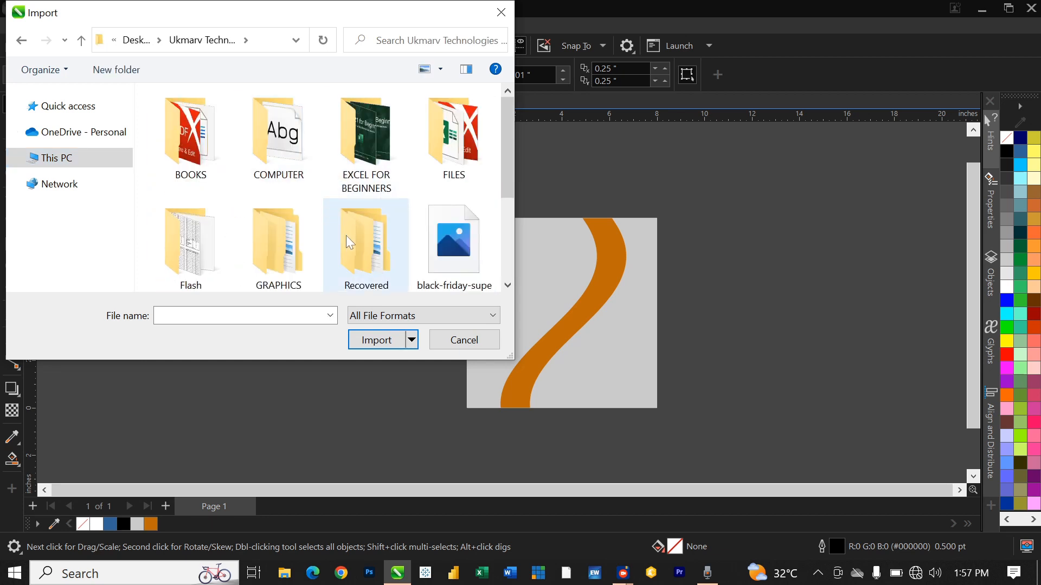
{"action": "scroll", "coordinate": [325, 239], "scroll_direction": "down", "scroll_amount": 1}
{"action": "left_click", "coordinate": [298, 217]}
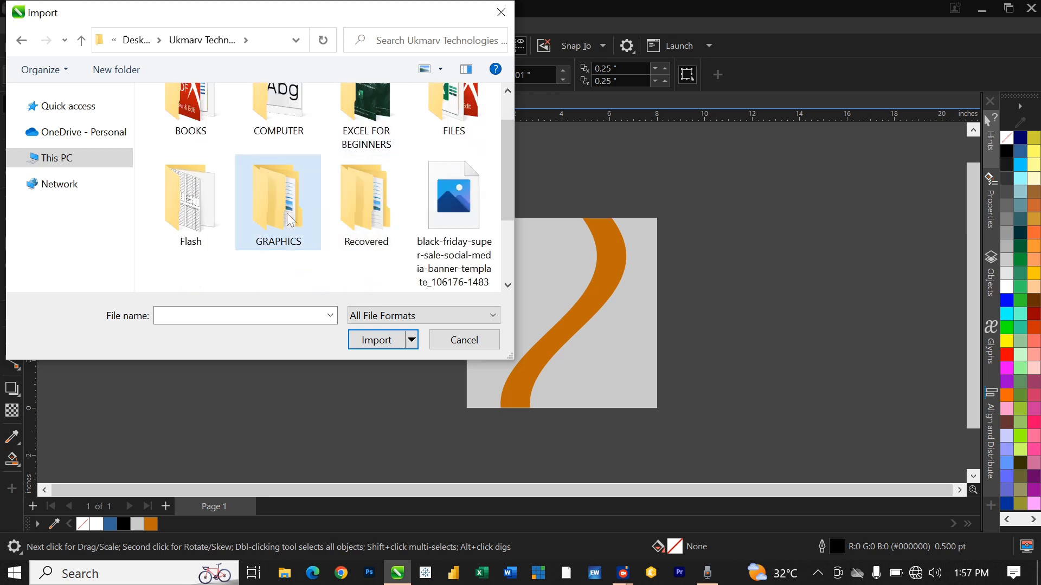
{"action": "double_click", "coordinate": [271, 217]}
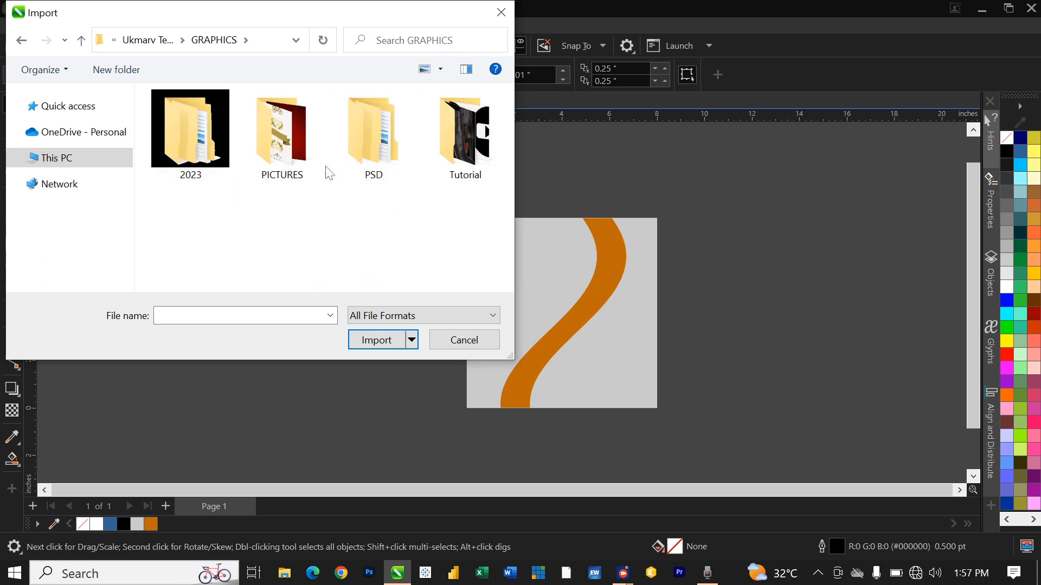
{"action": "double_click", "coordinate": [453, 156]}
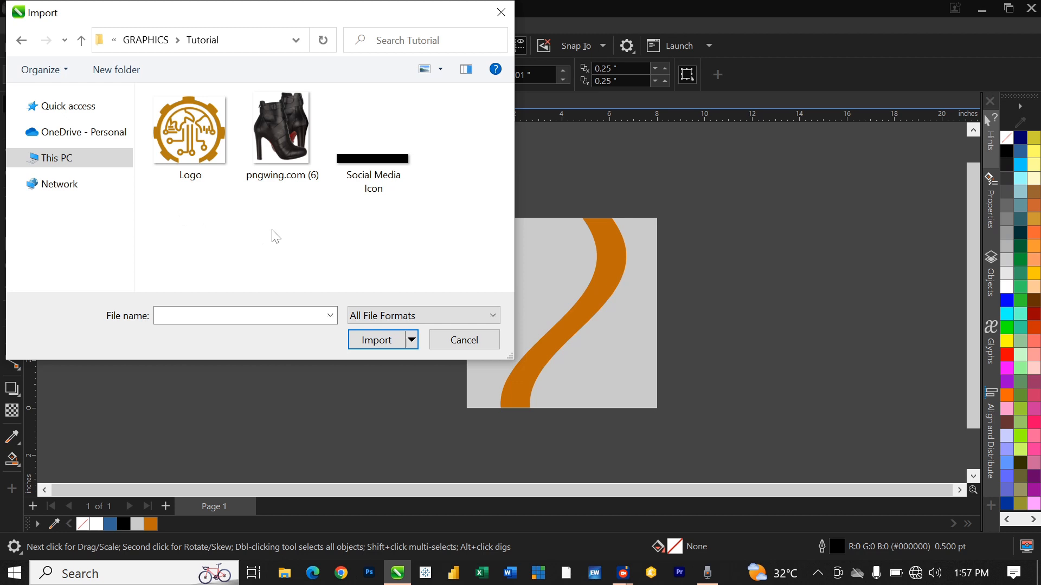
{"action": "left_click_drag", "start_coordinate": [448, 258], "coordinate": [154, 100]}
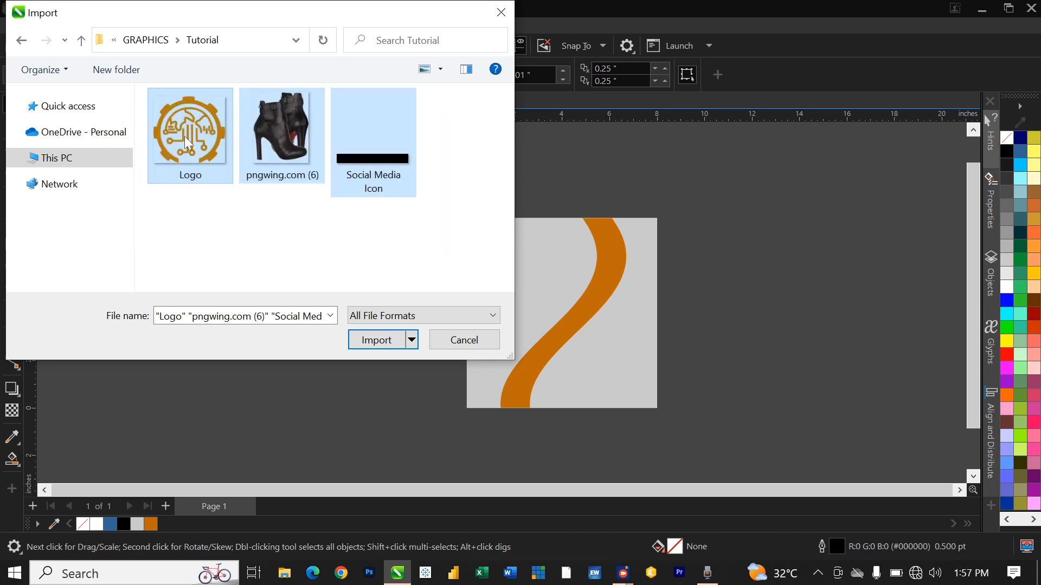
{"action": "left_click", "coordinate": [381, 347]}
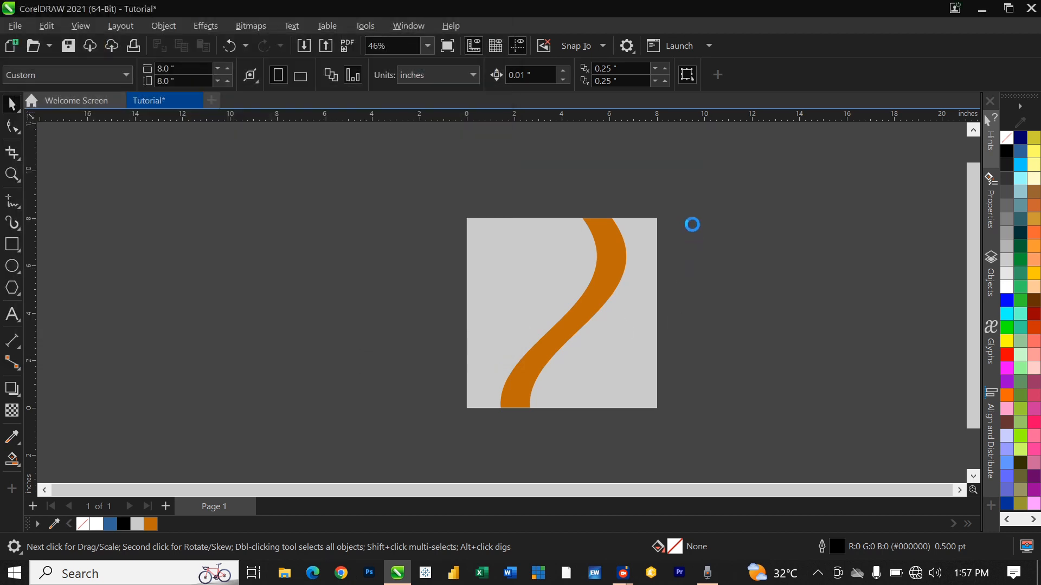
Step: Place the logo, boot and social media icon images beside the page
{"action": "left_click", "coordinate": [755, 215]}
{"action": "left_click", "coordinate": [817, 297]}
{"action": "left_click", "coordinate": [813, 372]}
{"action": "scroll", "coordinate": [685, 356], "scroll_direction": "up", "scroll_amount": 1}
{"action": "scroll", "coordinate": [685, 357], "scroll_direction": "up", "scroll_amount": 1}
{"action": "scroll", "coordinate": [692, 353], "scroll_direction": "down", "scroll_amount": 2}
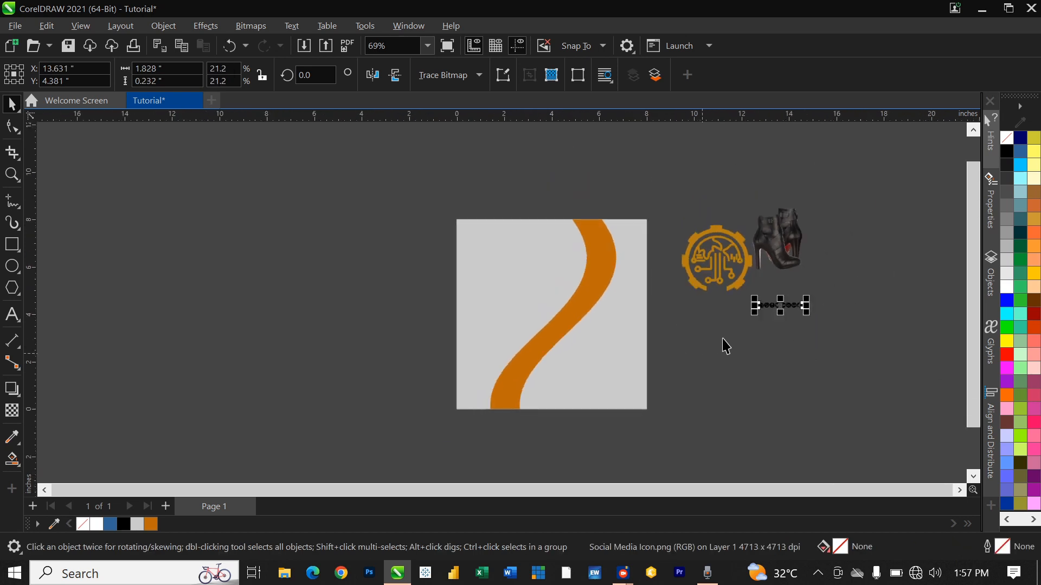
Step: Move the boot photo to the page centre and scale it to about 4.8 inches wide
{"action": "left_click", "coordinate": [779, 240]}
{"action": "left_click_drag", "start_coordinate": [778, 241], "coordinate": [554, 314]}
{"action": "left_click_drag", "start_coordinate": [582, 279], "coordinate": [654, 246]}
{"action": "left_click_drag", "start_coordinate": [526, 333], "coordinate": [555, 332]}
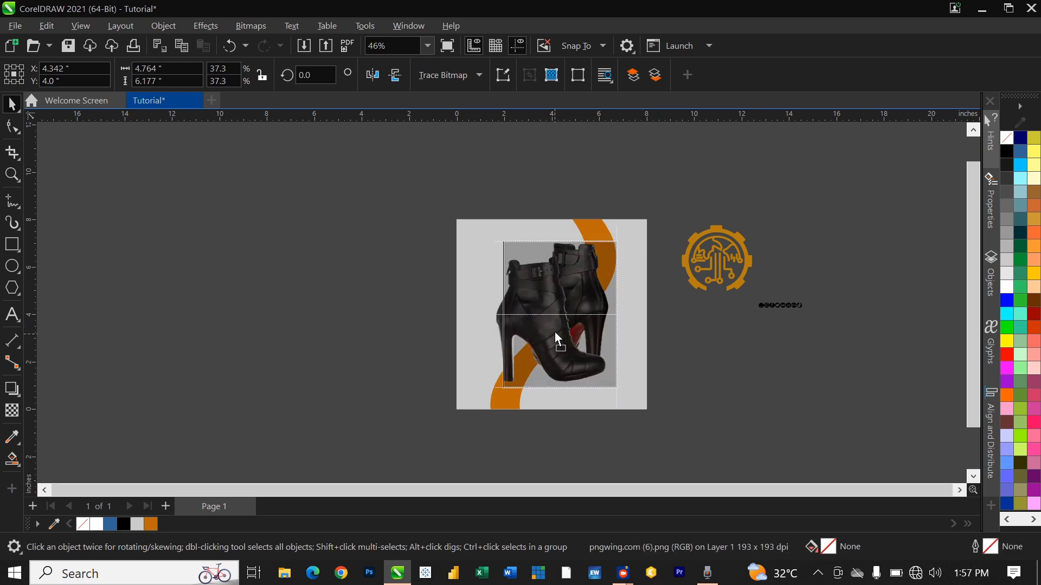
{"action": "left_click_drag", "start_coordinate": [618, 397], "coordinate": [606, 384]}
{"action": "left_click_drag", "start_coordinate": [538, 321], "coordinate": [545, 332]}
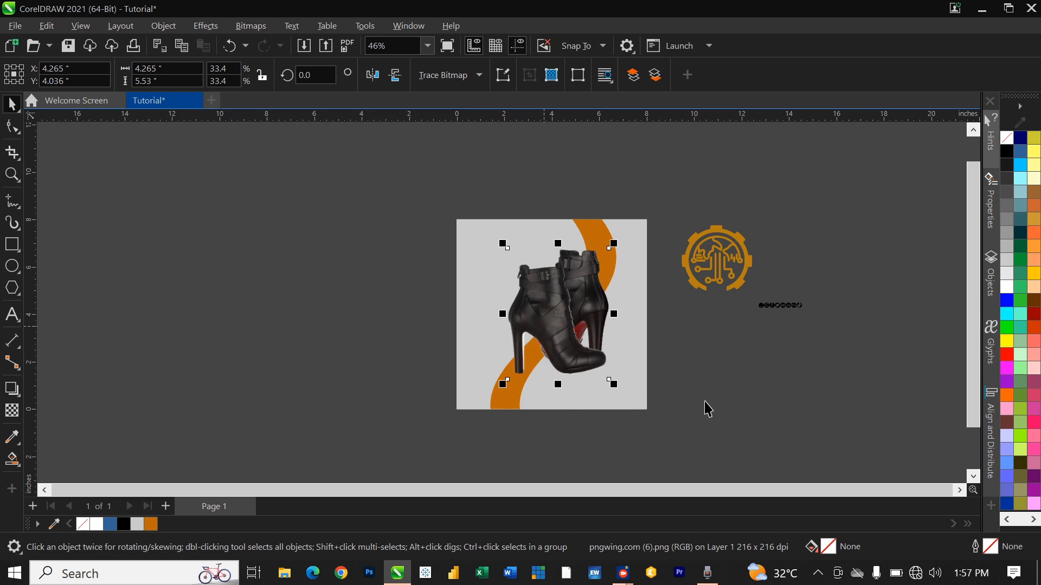
{"action": "scroll", "coordinate": [707, 409], "scroll_direction": "up", "scroll_amount": 2}
Step: Draw a flat 3.788 × 0.94 inch ellipse beneath the boot's sole
{"action": "left_click", "coordinate": [671, 352]}
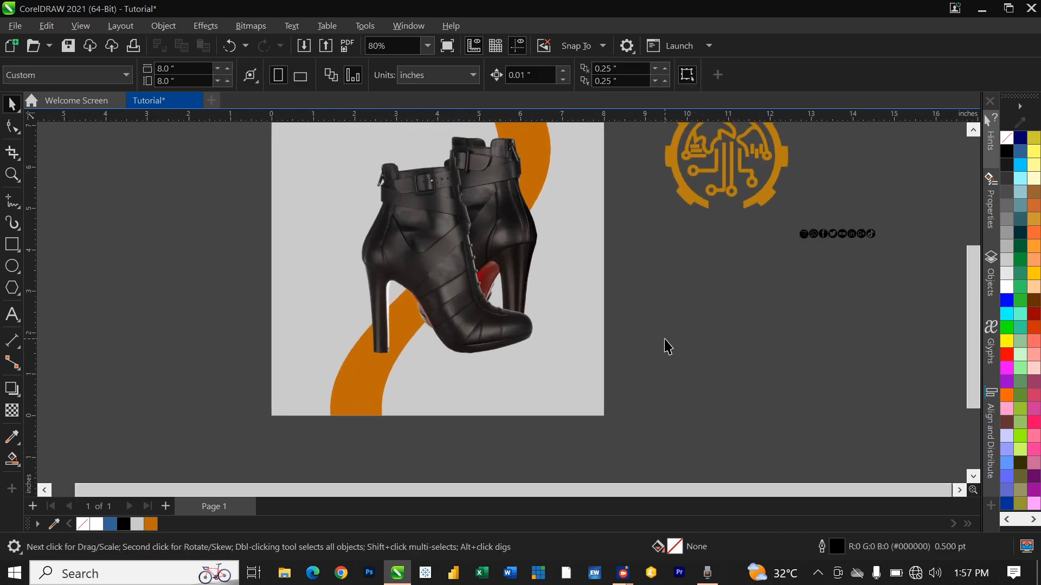
{"action": "left_click", "coordinate": [12, 265]}
{"action": "left_click_drag", "start_coordinate": [372, 334], "coordinate": [527, 374]}
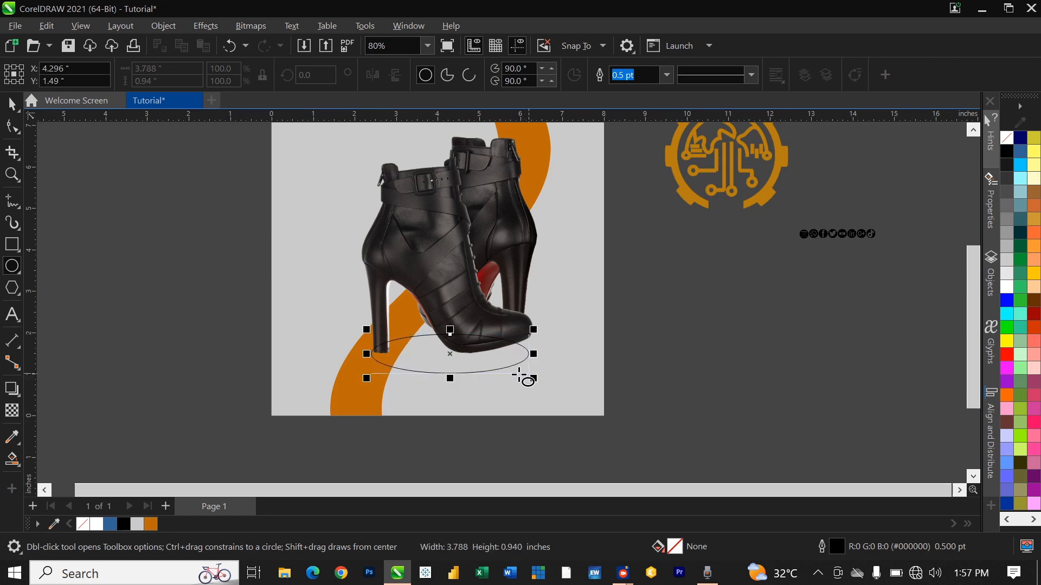
Step: Fill the ellipse black with no outline and convert it to a bitmap
{"action": "right_click", "coordinate": [1006, 138]}
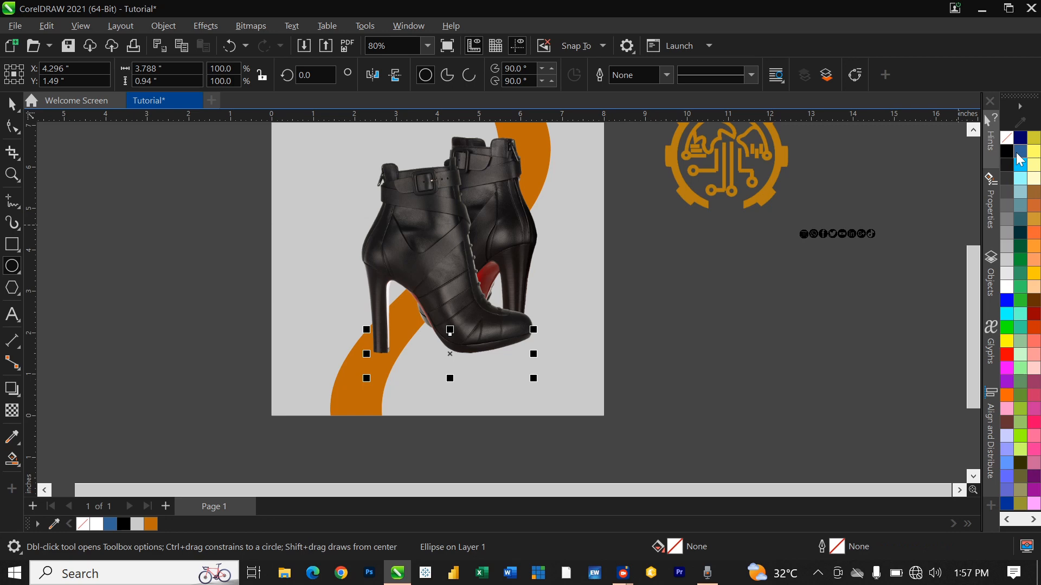
{"action": "left_click", "coordinate": [1008, 152]}
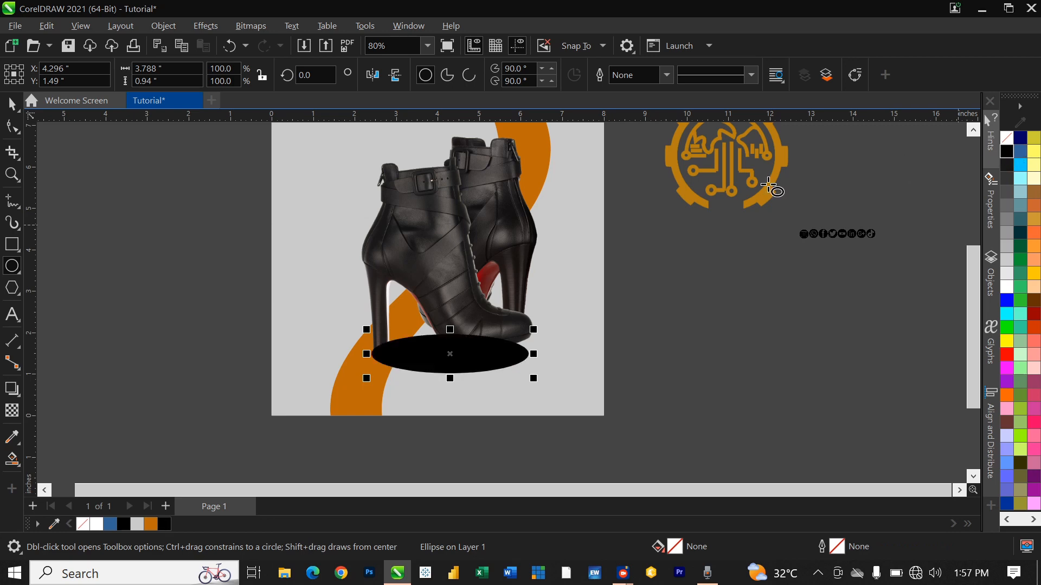
{"action": "left_click", "coordinate": [251, 26]}
{"action": "left_click", "coordinate": [322, 50]}
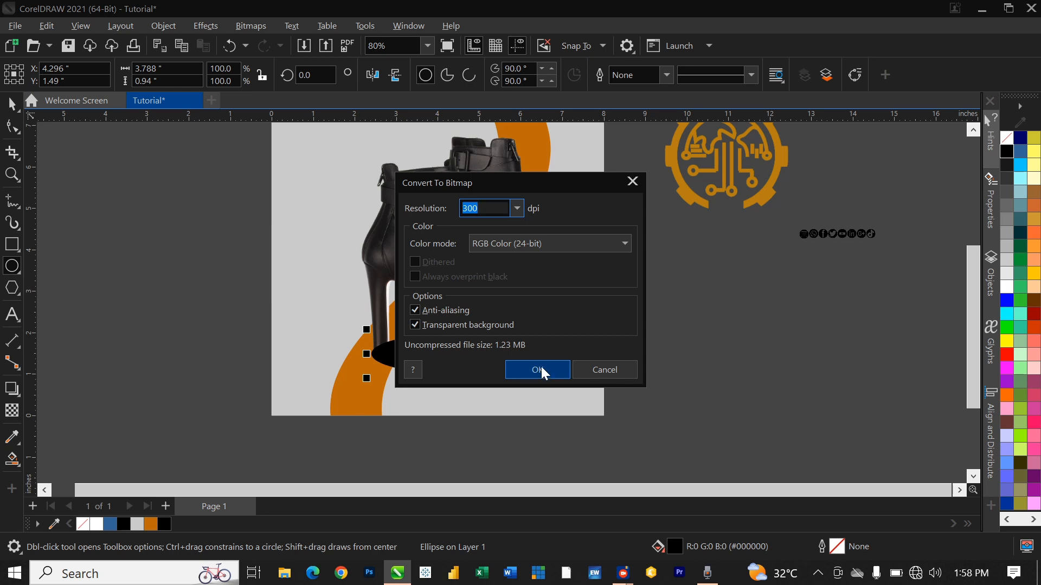
{"action": "left_click", "coordinate": [541, 368]}
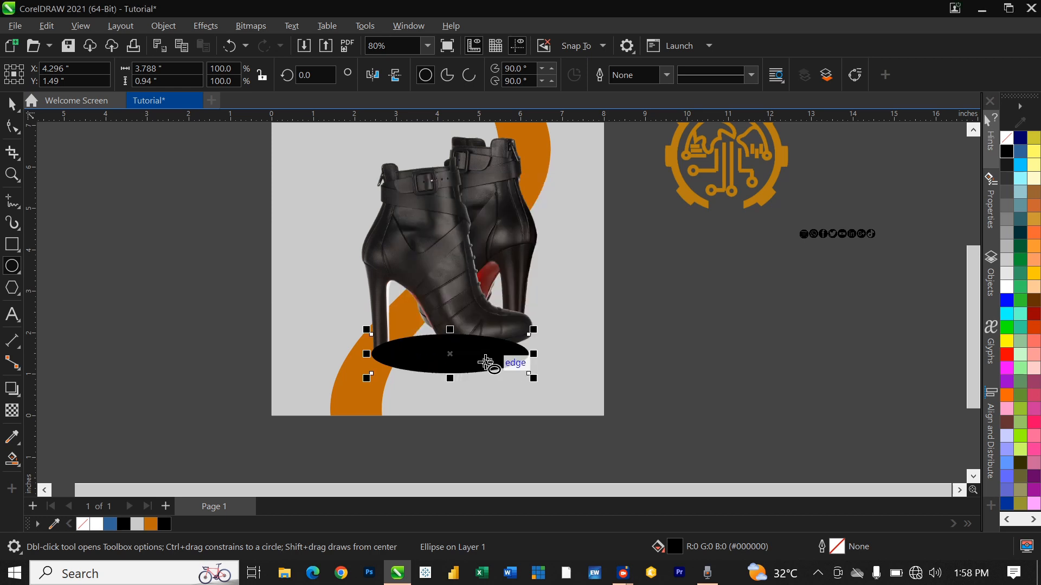
Step: Apply a 47.1-pixel Gaussian Blur to the black ellipse bitmap
{"action": "left_click", "coordinate": [206, 26]}
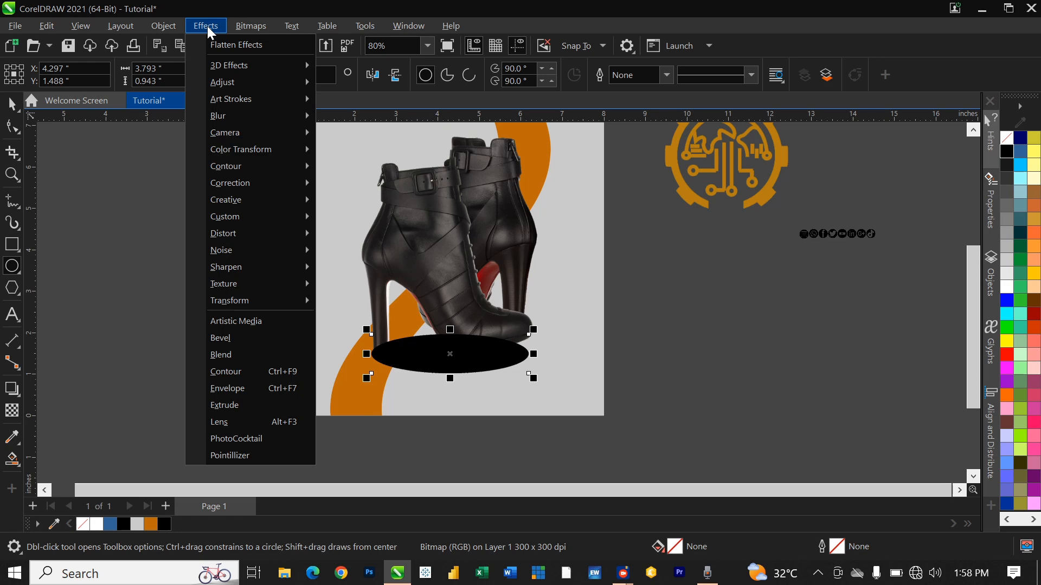
{"action": "mouse_move", "coordinate": [238, 120]}
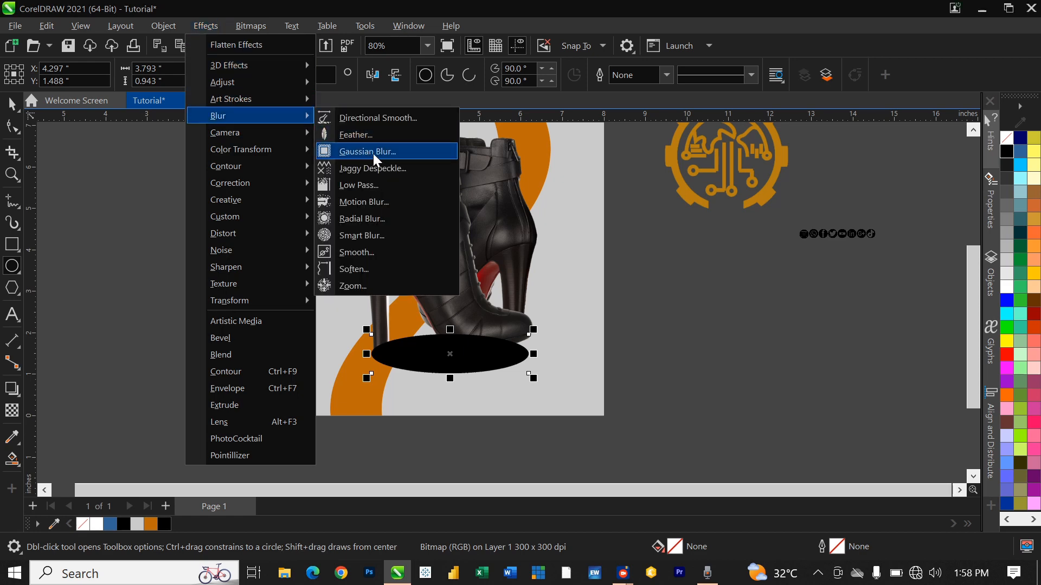
{"action": "left_click", "coordinate": [373, 152]}
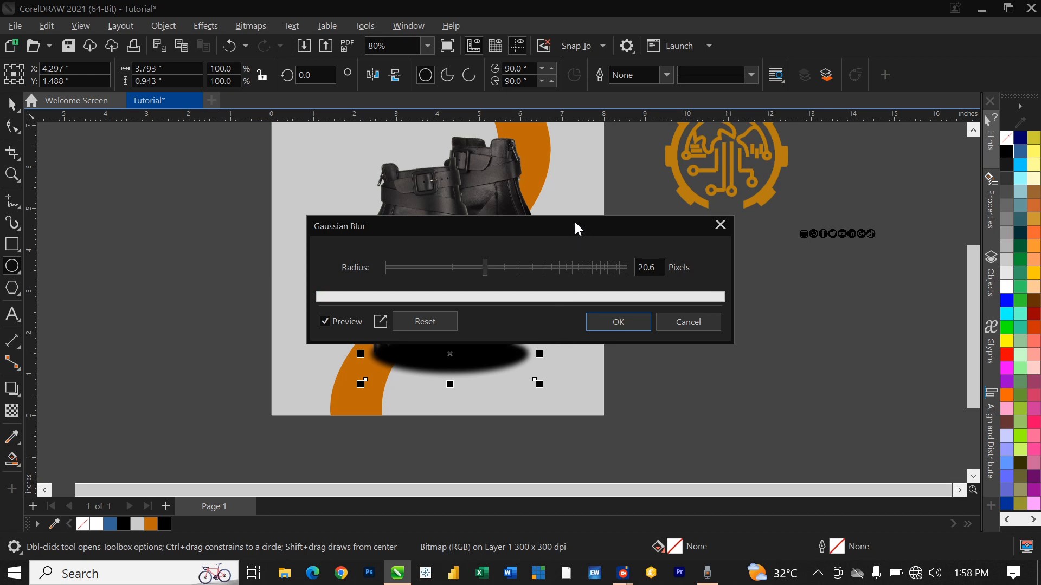
{"action": "left_click_drag", "start_coordinate": [576, 226], "coordinate": [697, 170]}
{"action": "left_click", "coordinate": [621, 211]}
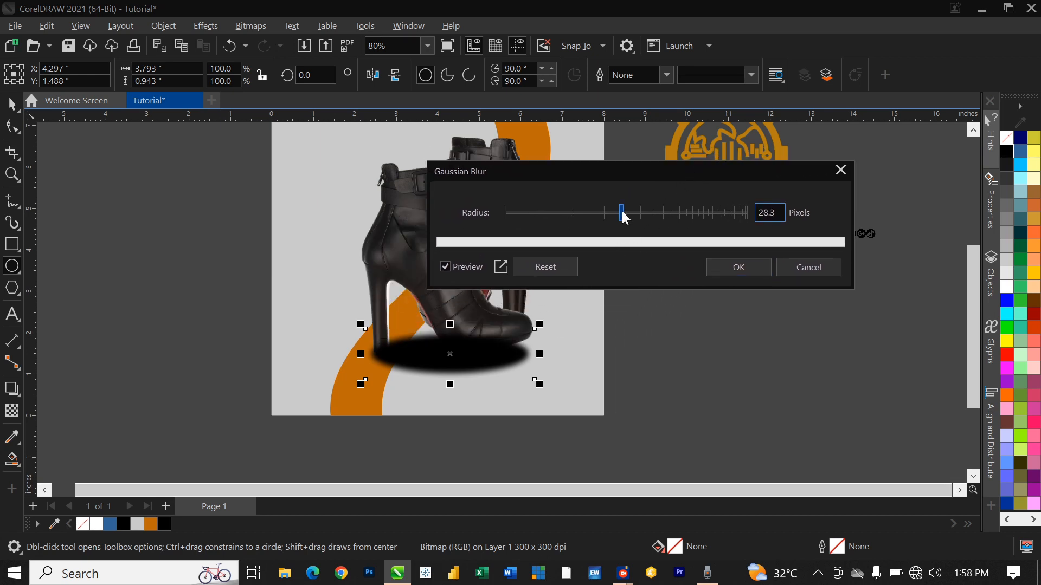
{"action": "left_click", "coordinate": [649, 211]}
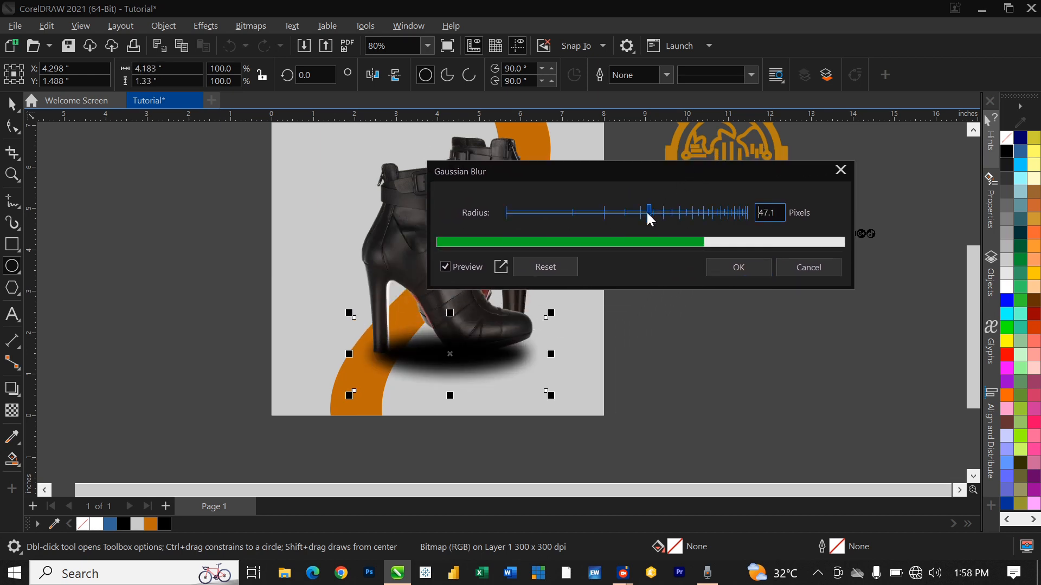
{"action": "left_click", "coordinate": [757, 270]}
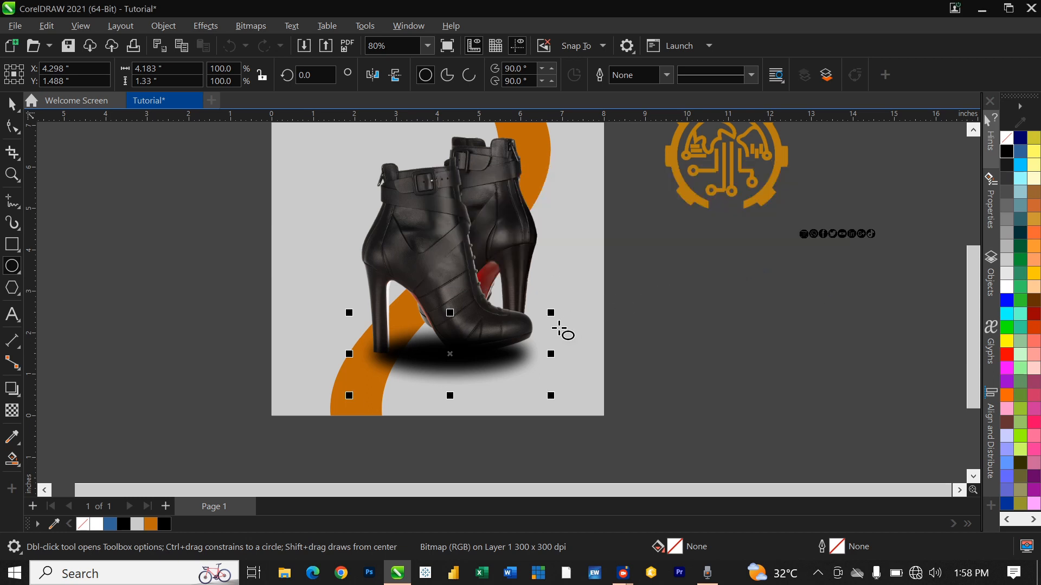
Step: Send the blurred shadow behind the boot with Order > Back One and Ctrl+PgDn
{"action": "right_click", "coordinate": [450, 353]}
{"action": "left_click", "coordinate": [816, 349]}
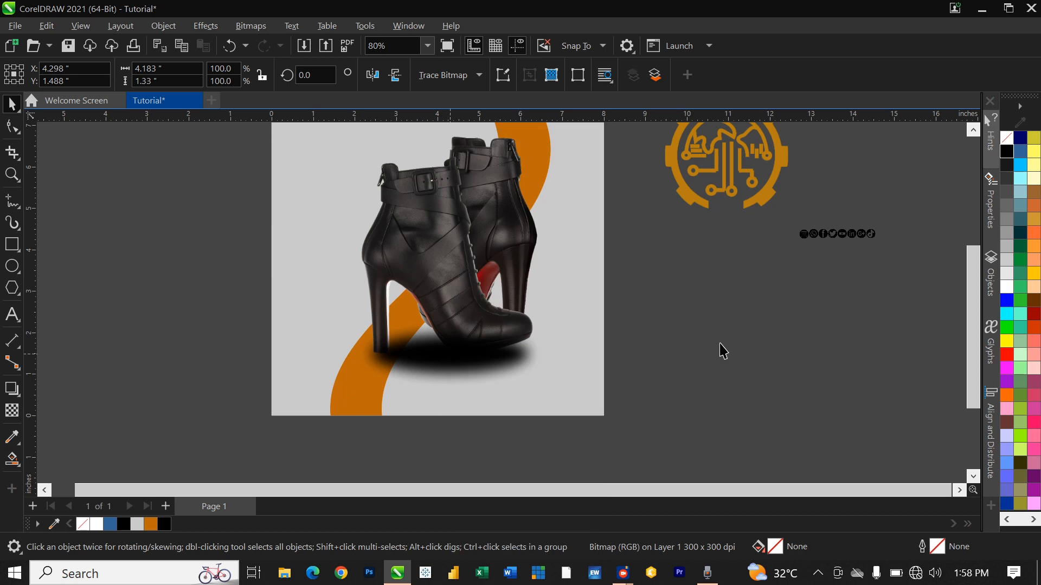
{"action": "left_click", "coordinate": [436, 363]}
{"action": "right_click", "coordinate": [430, 364]}
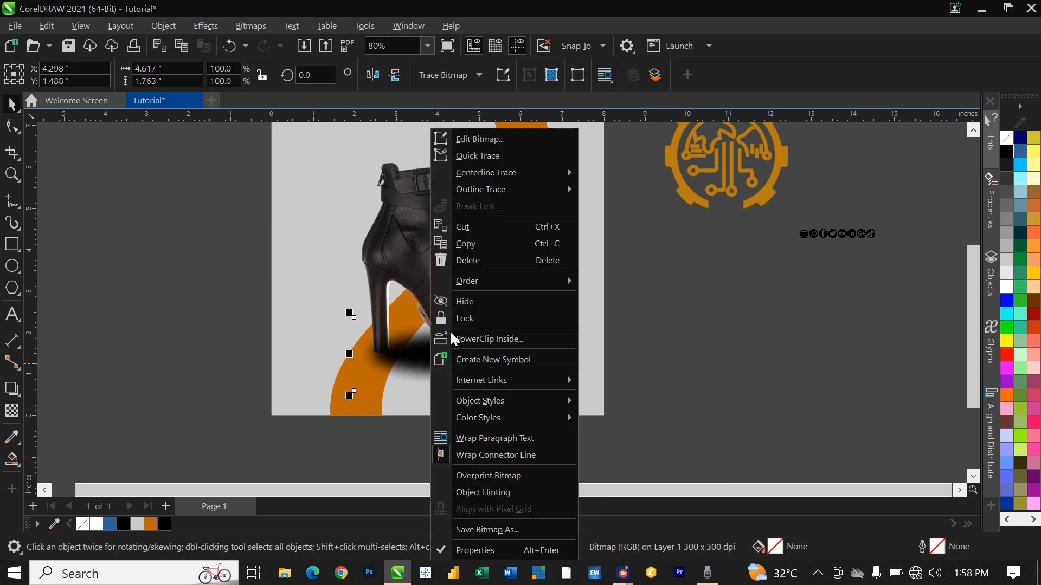
{"action": "mouse_move", "coordinate": [525, 288]}
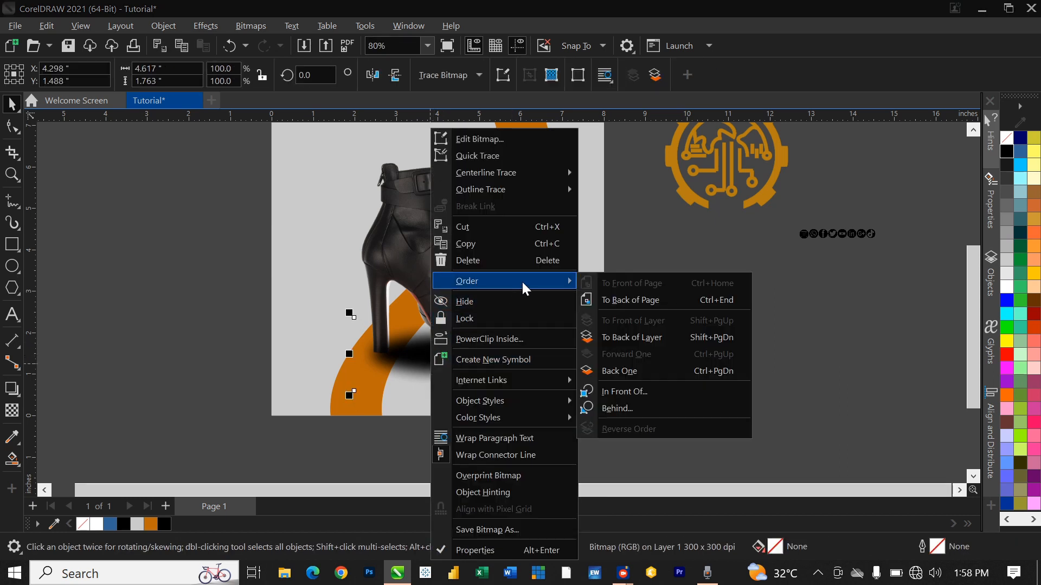
{"action": "left_click", "coordinate": [645, 372]}
{"action": "scroll", "coordinate": [508, 362], "scroll_direction": "up", "scroll_amount": 1}
{"action": "scroll", "coordinate": [508, 362], "scroll_direction": "up", "scroll_amount": 5}
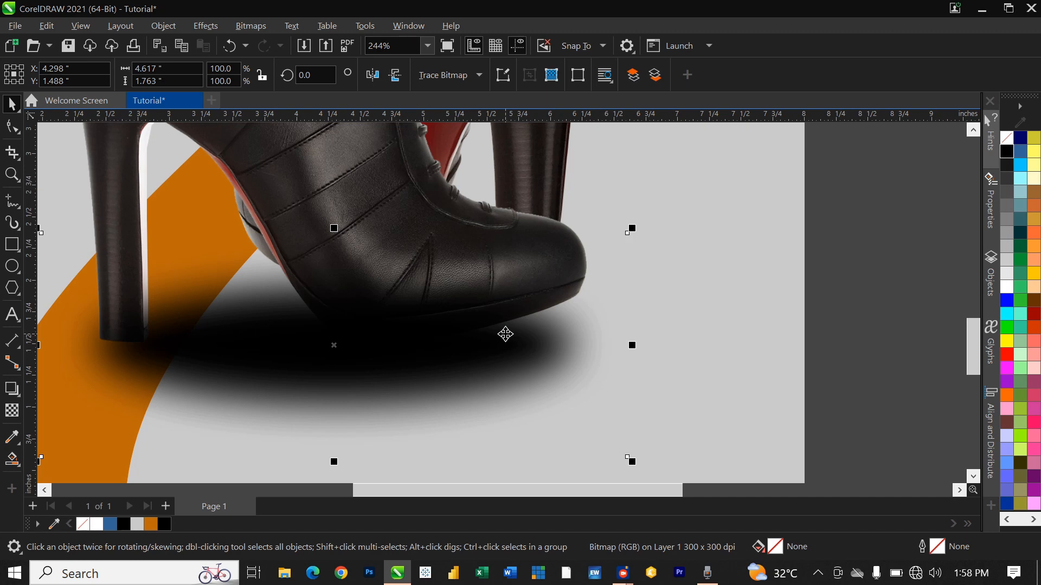
{"action": "key", "text": "ctrl+Page_Down"}
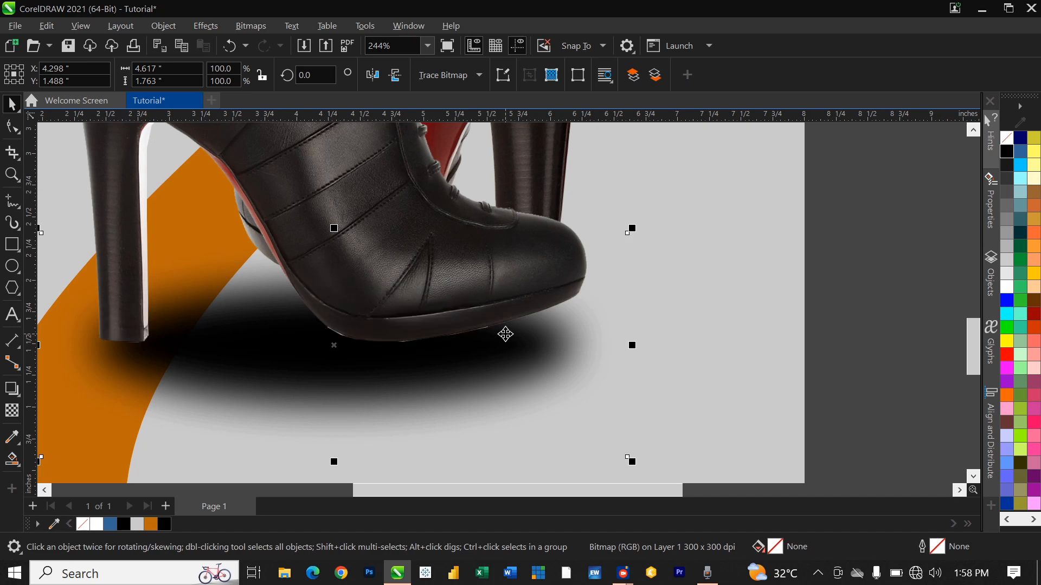
{"action": "scroll", "coordinate": [449, 297], "scroll_direction": "down", "scroll_amount": 5}
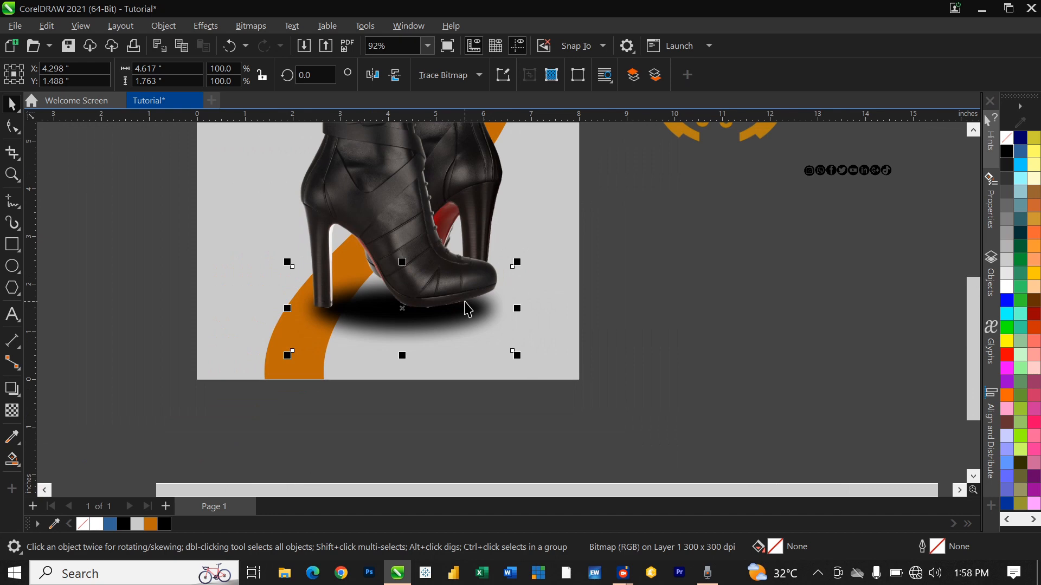
{"action": "left_click", "coordinate": [568, 308]}
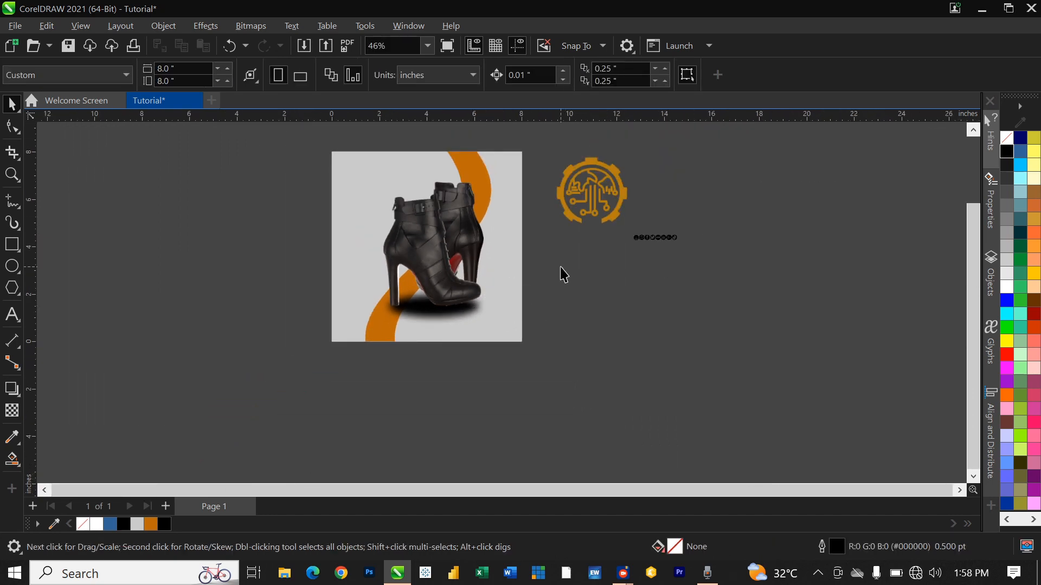
{"action": "scroll", "coordinate": [623, 228], "scroll_direction": "up", "scroll_amount": 1}
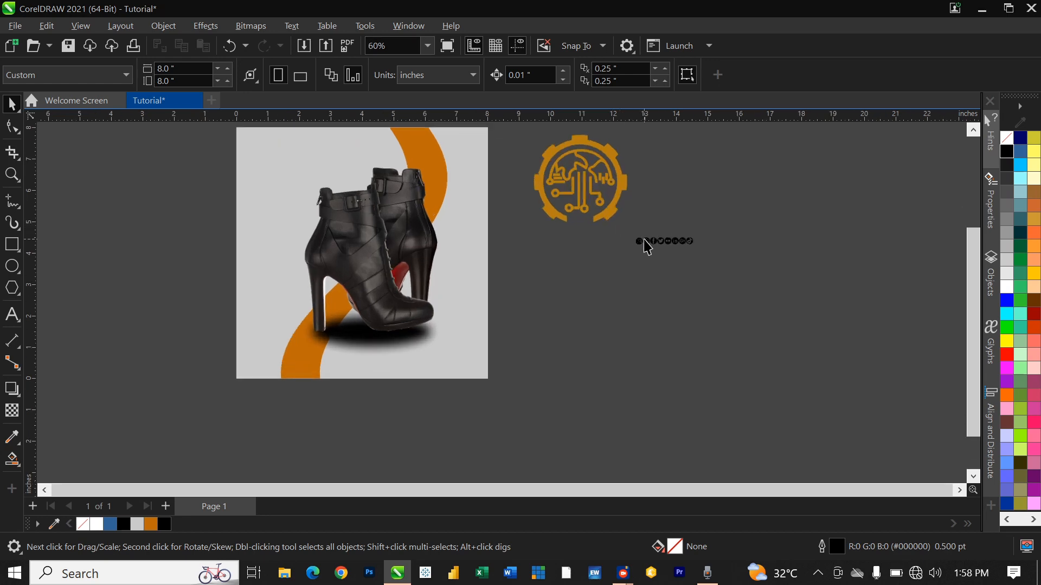
Step: Drag the social media icon strip from the pasteboard onto the page's top-left corner
{"action": "left_click", "coordinate": [646, 247]}
{"action": "left_click_drag", "start_coordinate": [663, 239], "coordinate": [283, 166]}
{"action": "scroll", "coordinate": [265, 145], "scroll_direction": "up", "scroll_amount": 4}
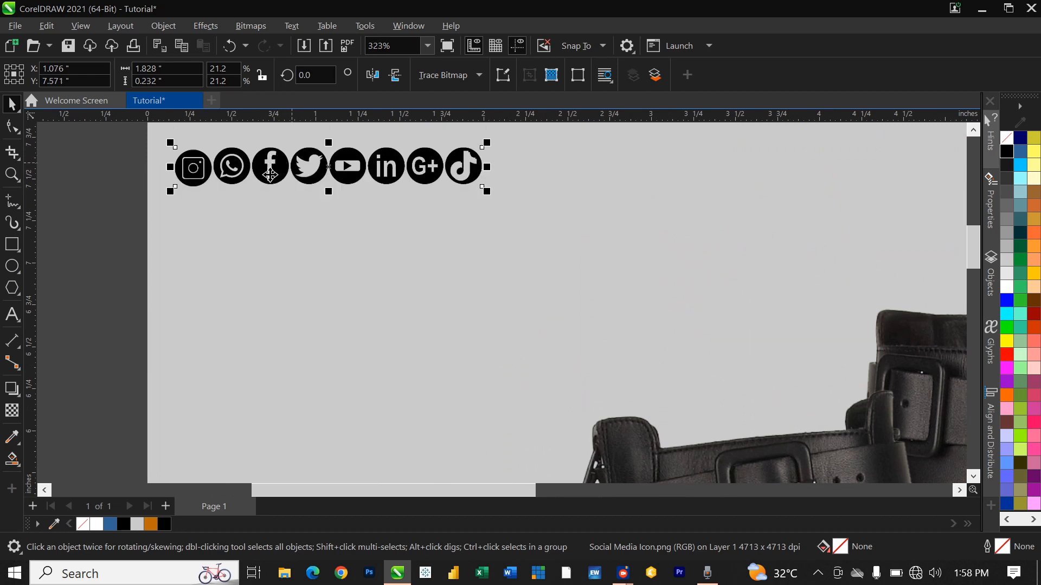
{"action": "scroll", "coordinate": [283, 166], "scroll_direction": "down", "scroll_amount": 2}
{"action": "scroll", "coordinate": [282, 166], "scroll_direction": "down", "scroll_amount": 1}
{"action": "scroll", "coordinate": [293, 173], "scroll_direction": "up", "scroll_amount": 4}
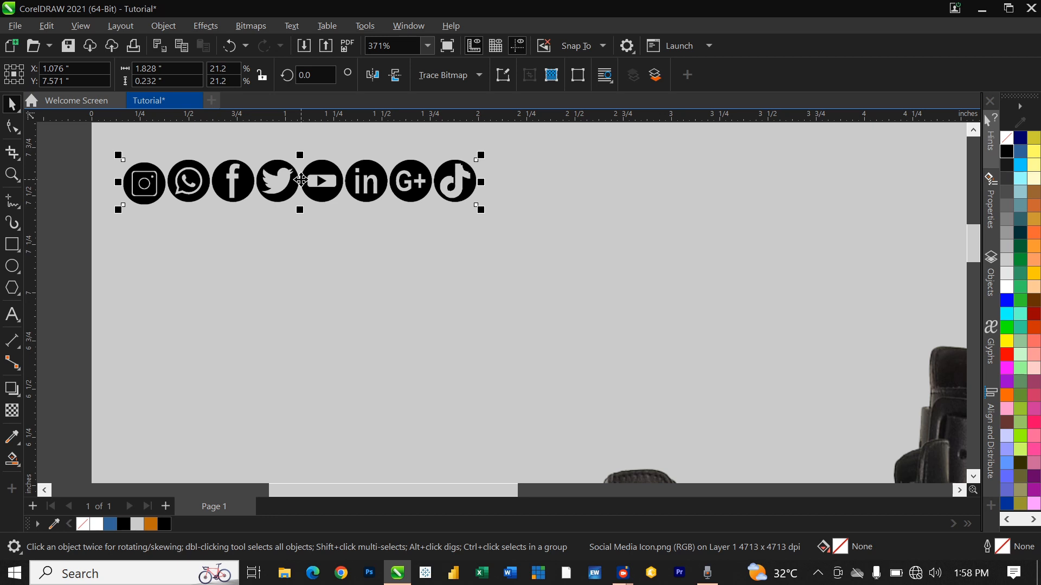
{"action": "scroll", "coordinate": [300, 180], "scroll_direction": "down", "scroll_amount": 2}
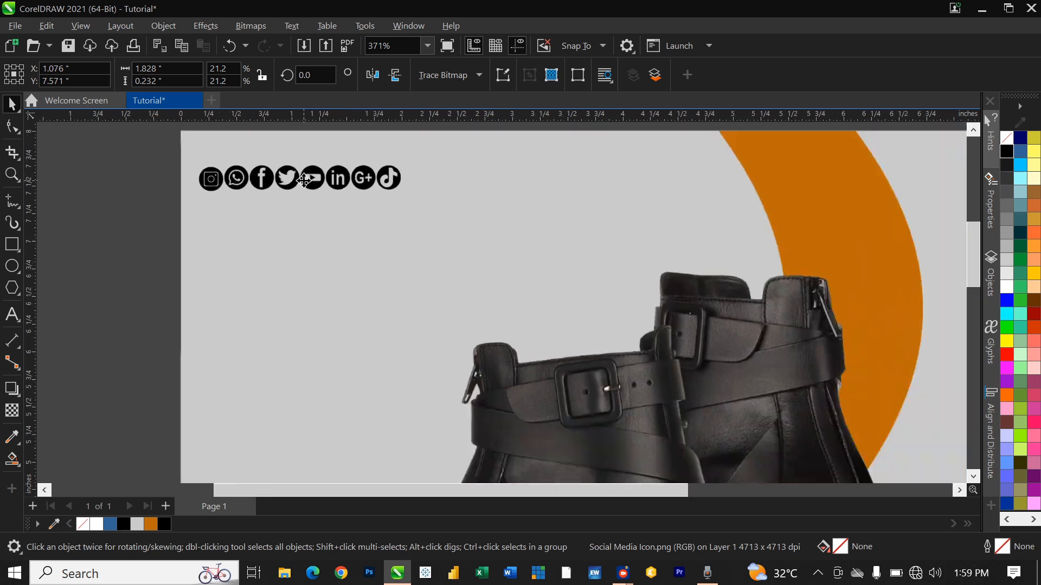
{"action": "scroll", "coordinate": [300, 182], "scroll_direction": "up", "scroll_amount": 1}
{"action": "scroll", "coordinate": [309, 187], "scroll_direction": "up", "scroll_amount": 3}
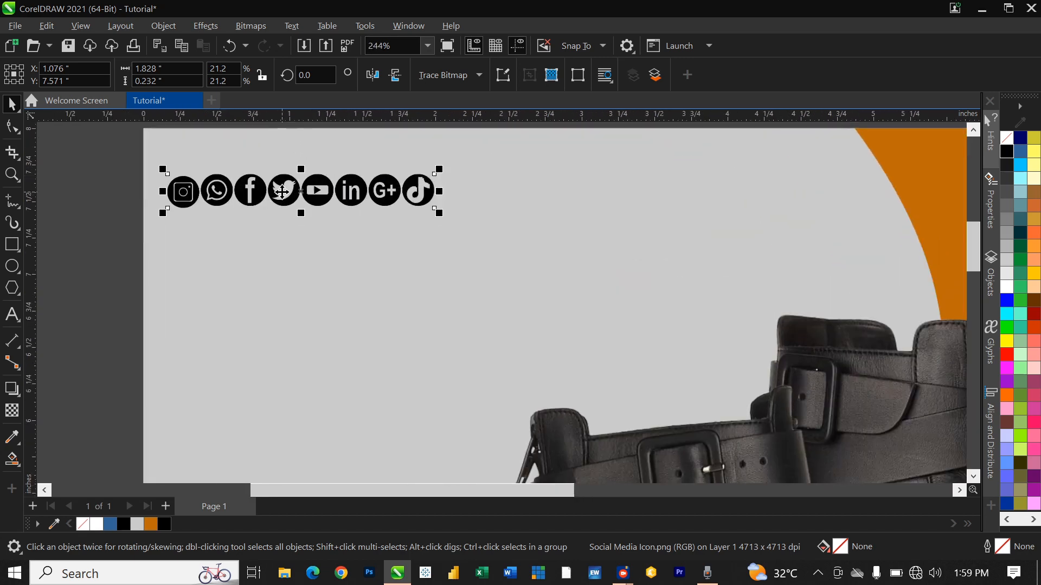
{"action": "scroll", "coordinate": [319, 190], "scroll_direction": "down", "scroll_amount": 2}
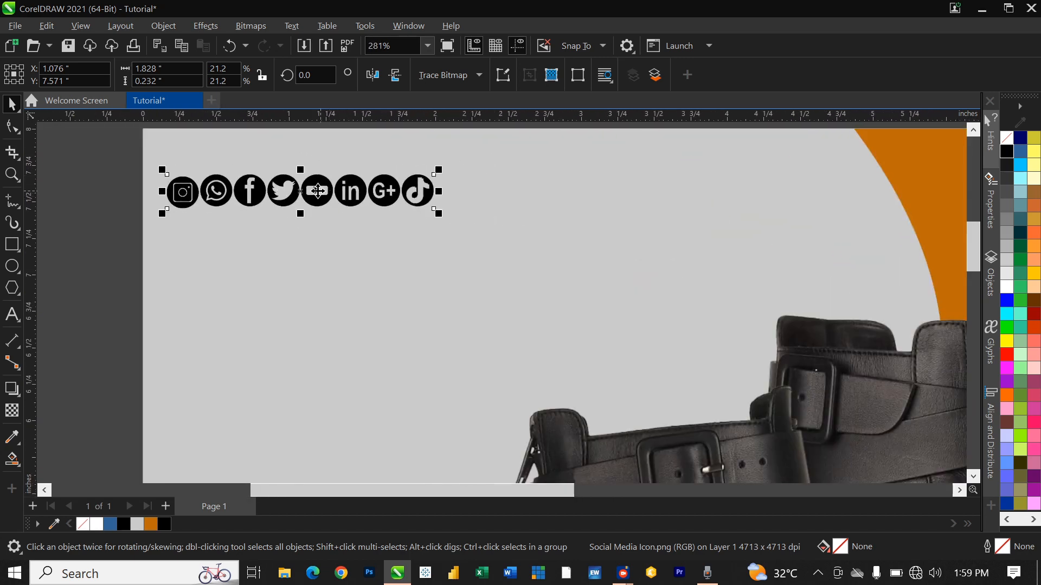
{"action": "scroll", "coordinate": [324, 191], "scroll_direction": "up", "scroll_amount": 1}
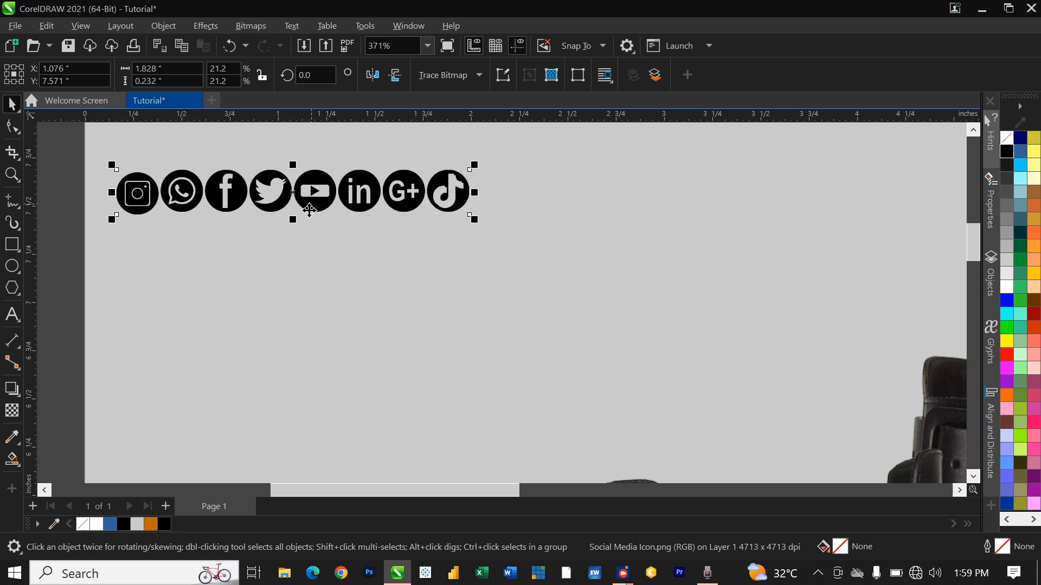
{"action": "scroll", "coordinate": [311, 228], "scroll_direction": "down", "scroll_amount": 2}
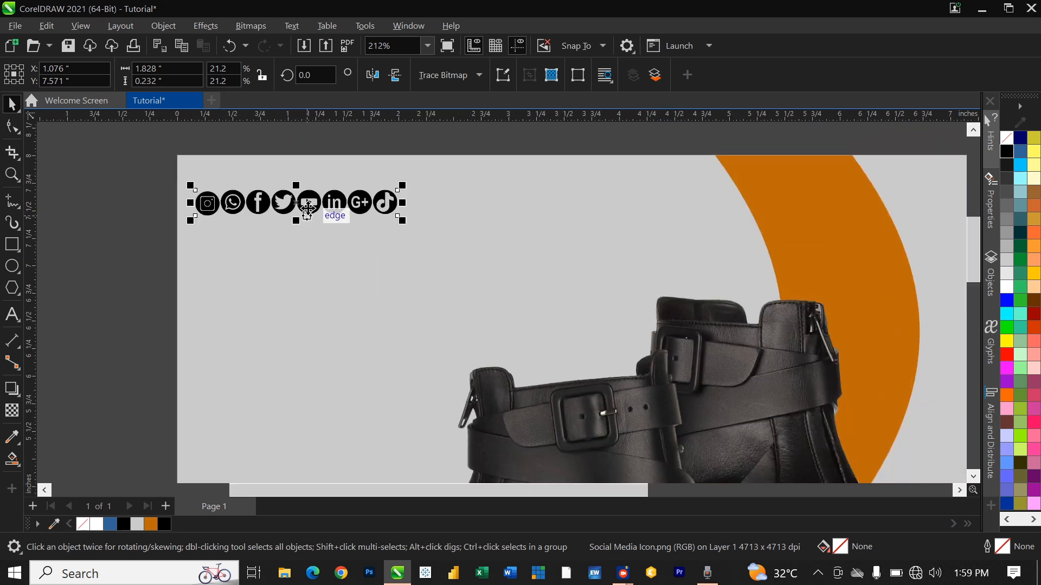
{"action": "scroll", "coordinate": [301, 219], "scroll_direction": "up", "scroll_amount": 2}
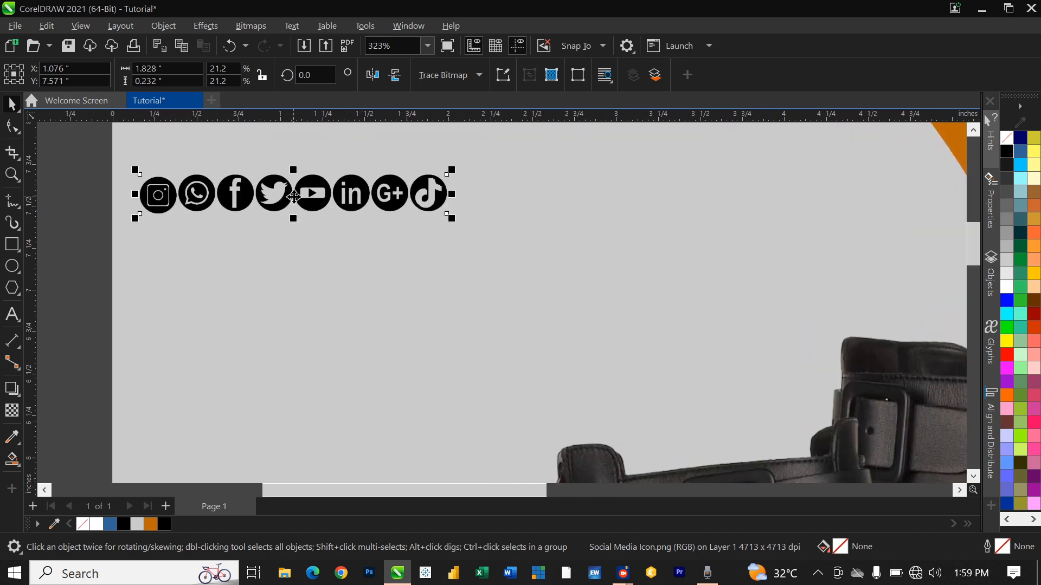
{"action": "scroll", "coordinate": [265, 256], "scroll_direction": "down", "scroll_amount": 2}
Step: Reselect the icon strip to check its 1.828 × 0.232 inch size, then deselect it
{"action": "key", "text": "Escape"}
{"action": "left_click", "coordinate": [279, 226]}
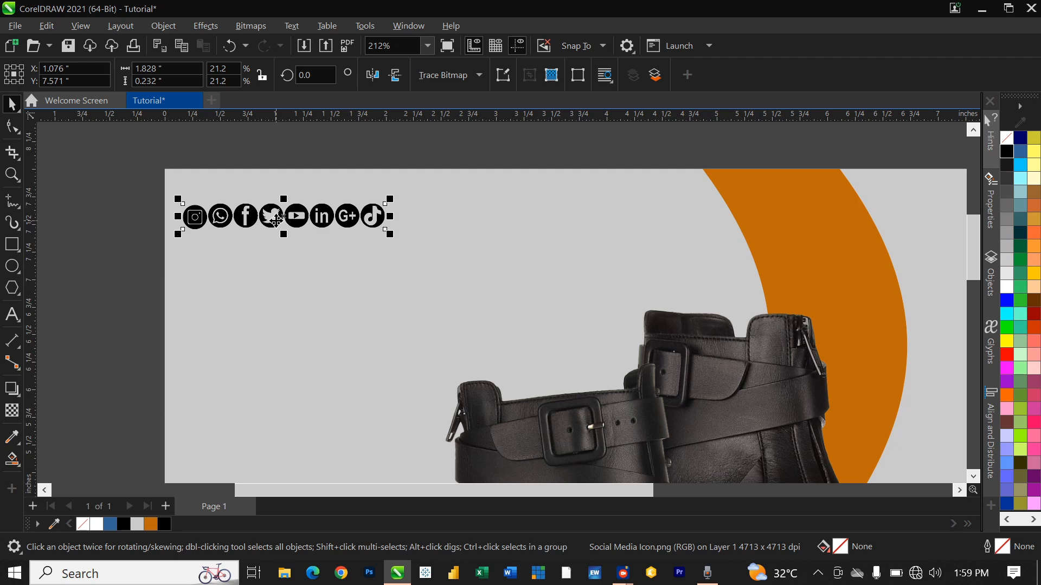
{"action": "left_click", "coordinate": [111, 301]}
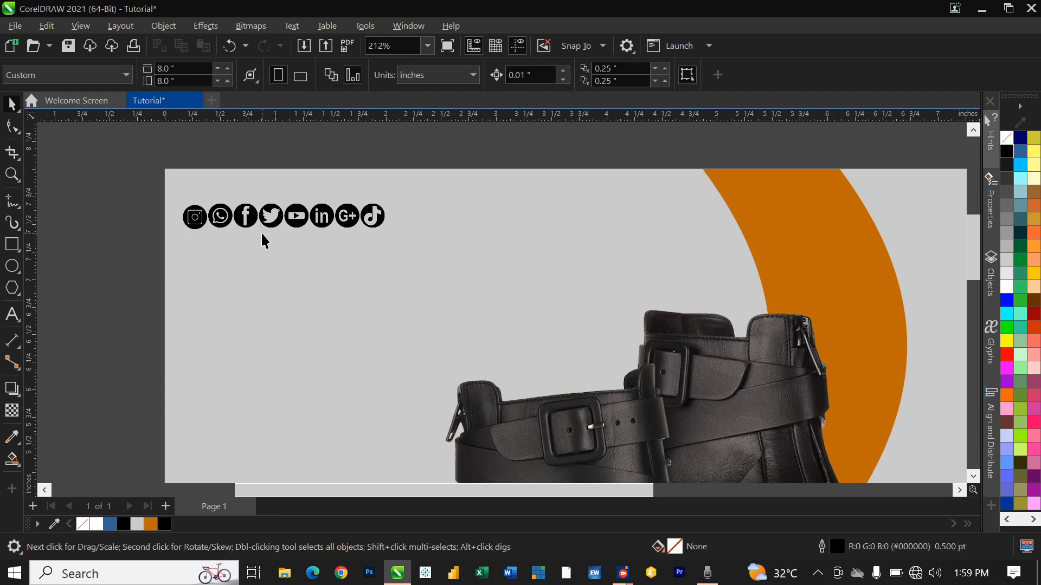
{"action": "scroll", "coordinate": [261, 232], "scroll_direction": "up", "scroll_amount": 1}
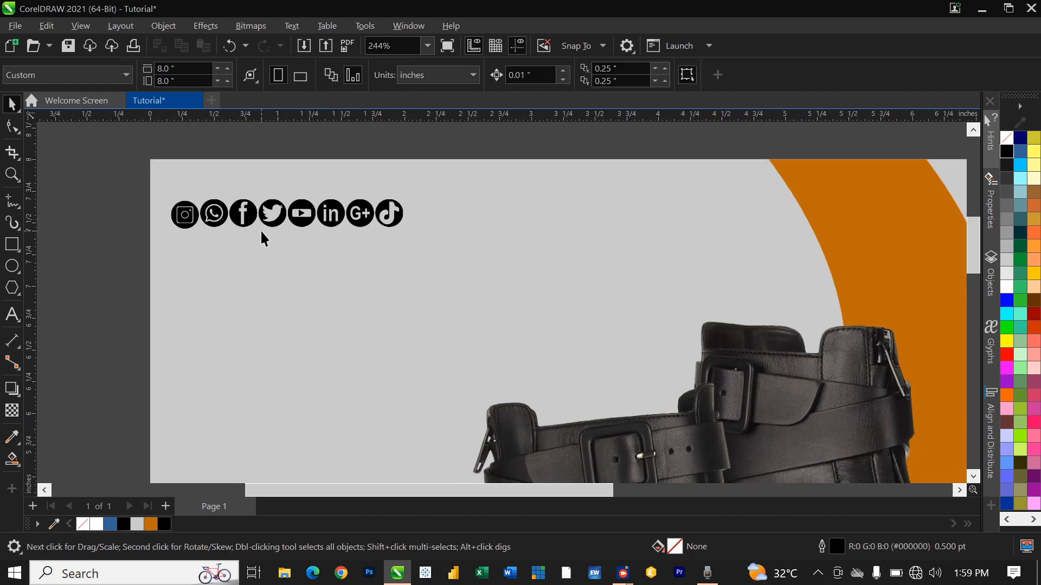
Step: Trace the social media icon bitmap into vector shapes with Clipart outline tracing
{"action": "left_click", "coordinate": [357, 226]}
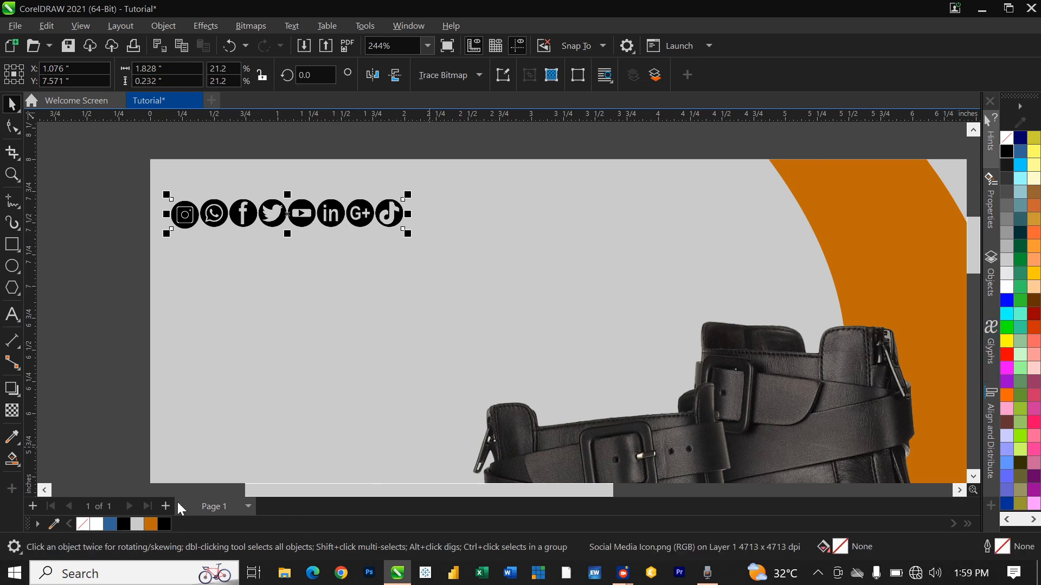
{"action": "double_click", "coordinate": [151, 525]}
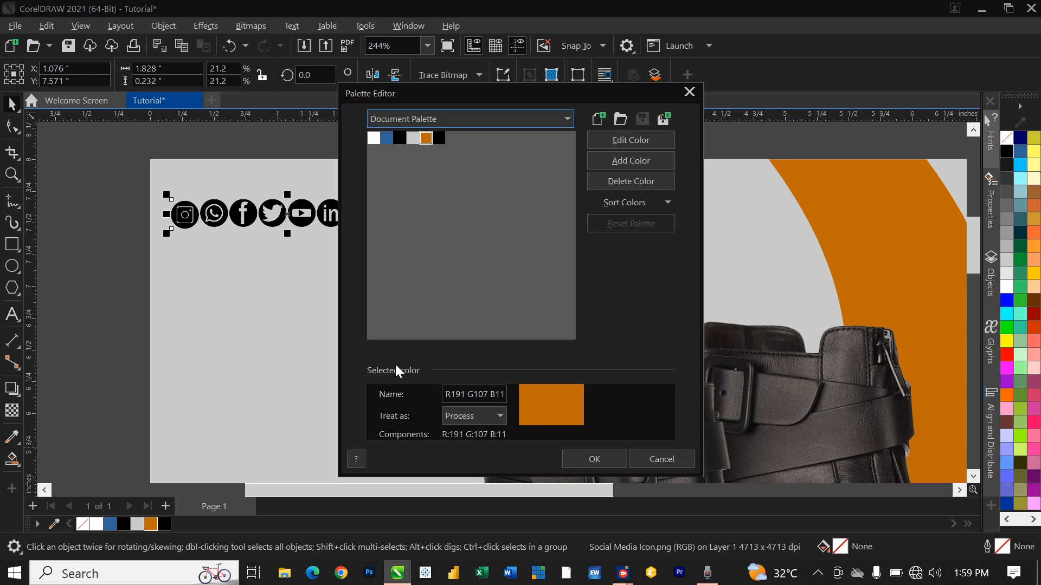
{"action": "left_click", "coordinate": [689, 92]}
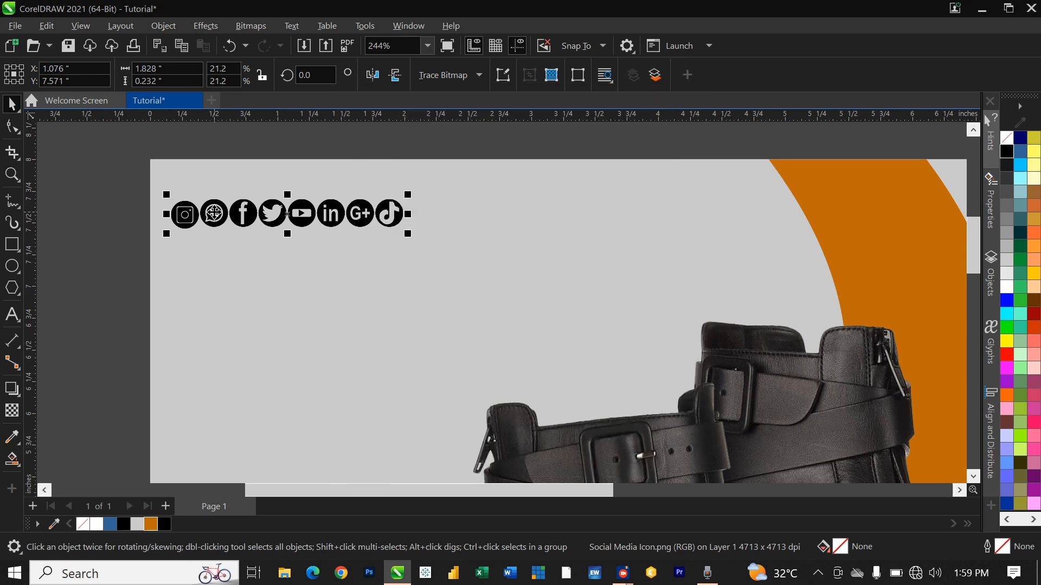
{"action": "left_click", "coordinate": [479, 76]}
{"action": "mouse_move", "coordinate": [517, 129]}
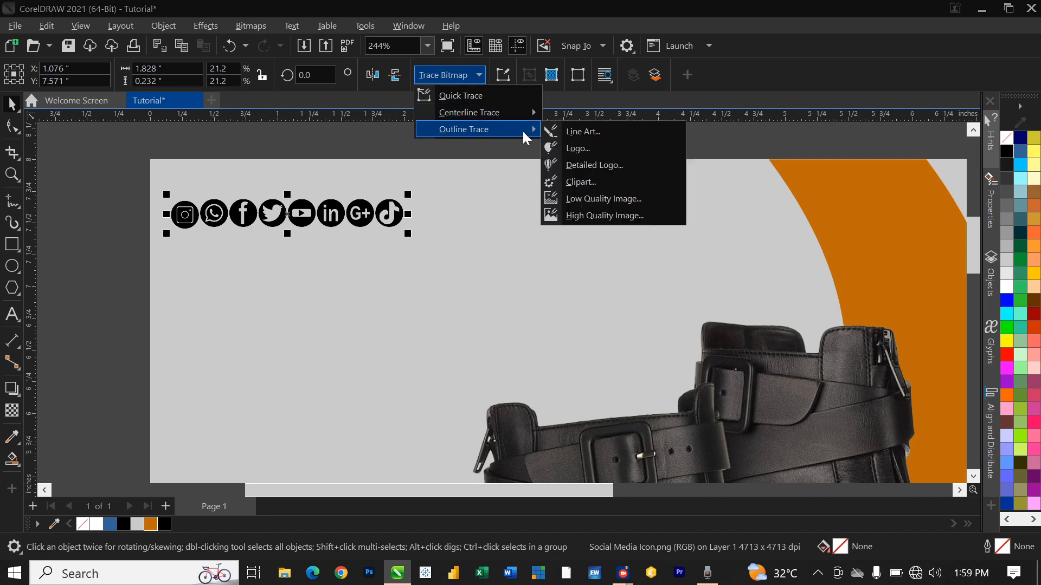
{"action": "left_click", "coordinate": [604, 184]}
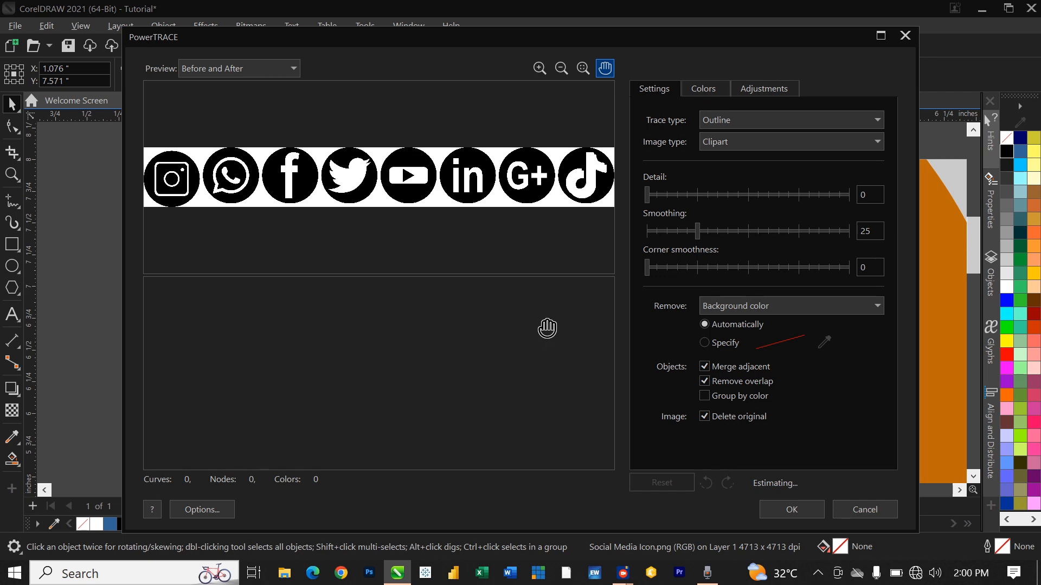
{"action": "left_click", "coordinate": [779, 505]}
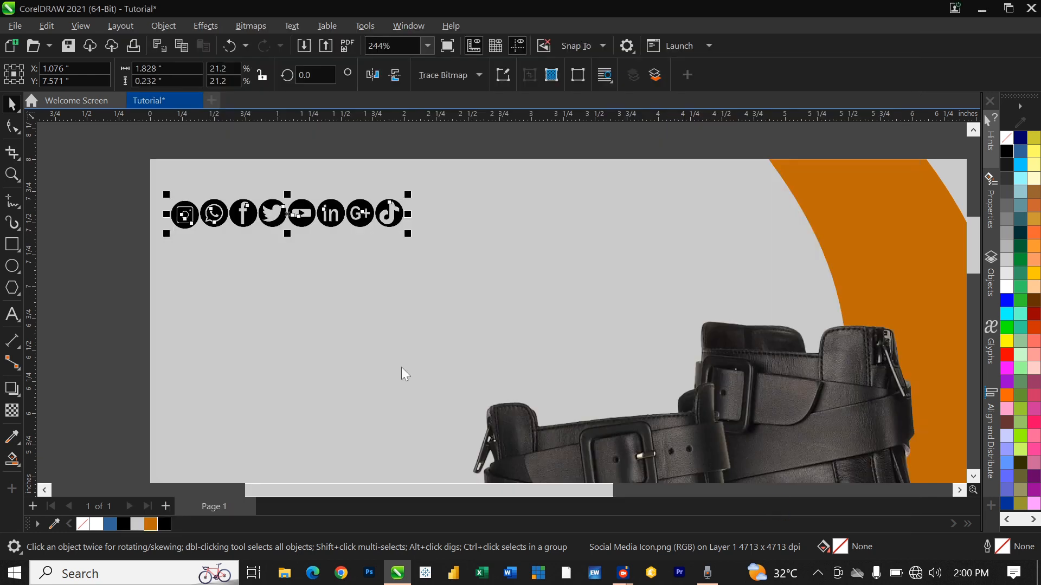
Step: Replace the original bitmap row with the traced icons and colour them orange #BF6B0B
{"action": "left_click_drag", "start_coordinate": [294, 213], "coordinate": [301, 259]}
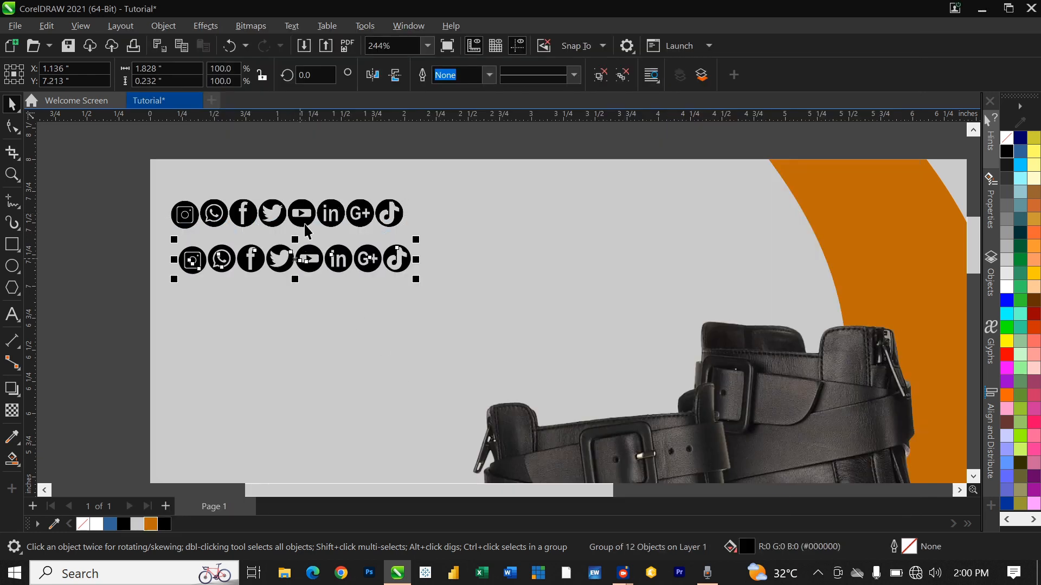
{"action": "left_click", "coordinate": [303, 224]}
{"action": "key", "text": "Delete"}
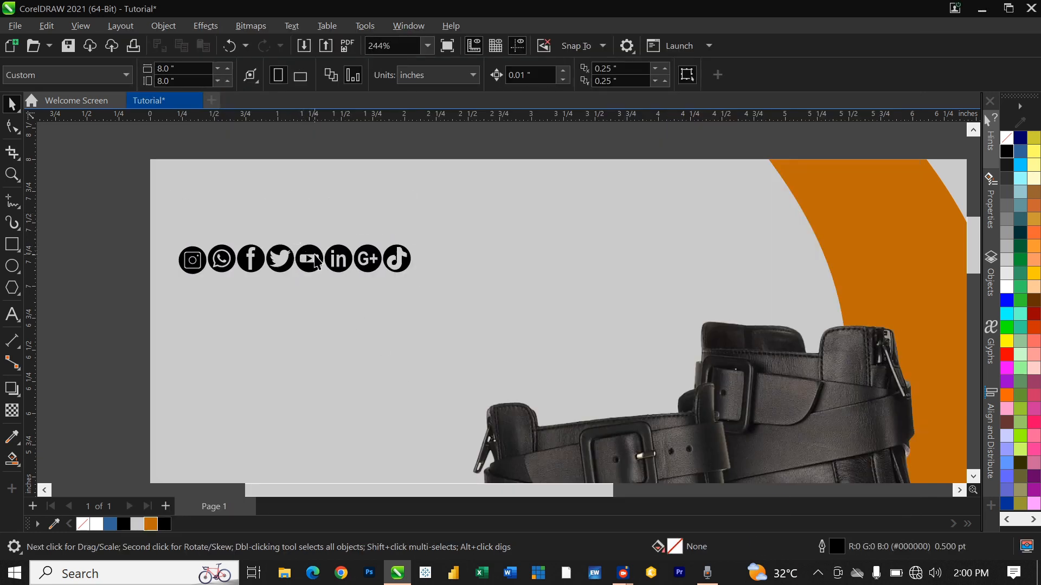
{"action": "left_click_drag", "start_coordinate": [366, 262], "coordinate": [349, 225]}
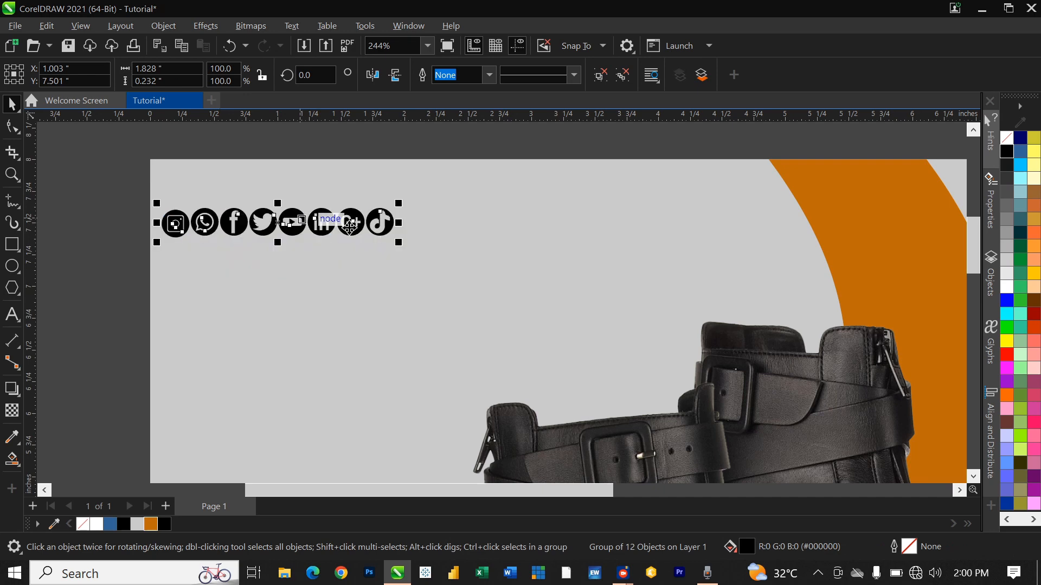
{"action": "left_click", "coordinate": [151, 523]}
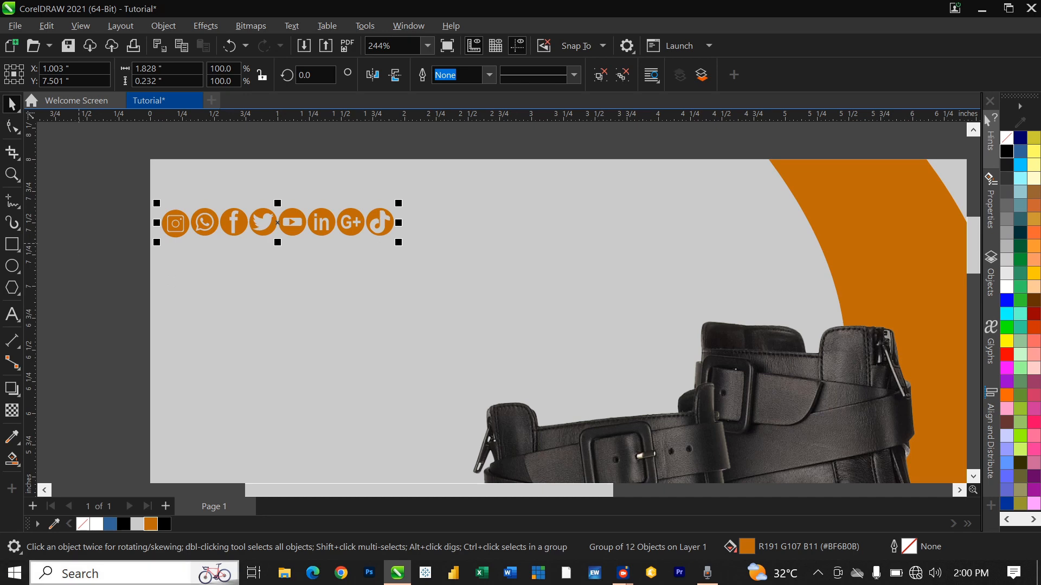
{"action": "left_click", "coordinate": [118, 383]}
{"action": "scroll", "coordinate": [119, 384], "scroll_direction": "down", "scroll_amount": 4}
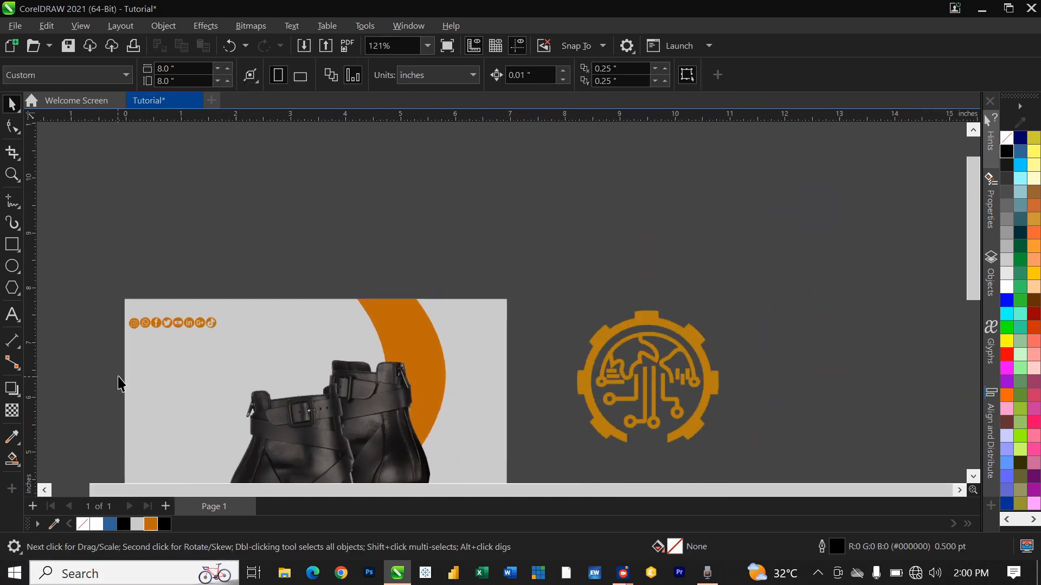
Step: Shrink the logo to about 12% and trace it as a Clipart outline vector
{"action": "scroll", "coordinate": [118, 384], "scroll_direction": "down", "scroll_amount": 2}
{"action": "left_click", "coordinate": [593, 364]}
{"action": "mouse_move", "coordinate": [645, 315]}
{"action": "left_mouse_down"}
{"action": "mouse_move", "coordinate": [542, 390]}
{"action": "mouse_move", "coordinate": [558, 401]}
{"action": "mouse_move", "coordinate": [408, 333]}
{"action": "mouse_move", "coordinate": [402, 343]}
{"action": "mouse_move", "coordinate": [411, 306]}
{"action": "mouse_move", "coordinate": [414, 321]}
{"action": "left_mouse_up"}
{"action": "scroll", "coordinate": [402, 343], "scroll_direction": "up", "scroll_amount": 2}
{"action": "left_click", "coordinate": [479, 75]}
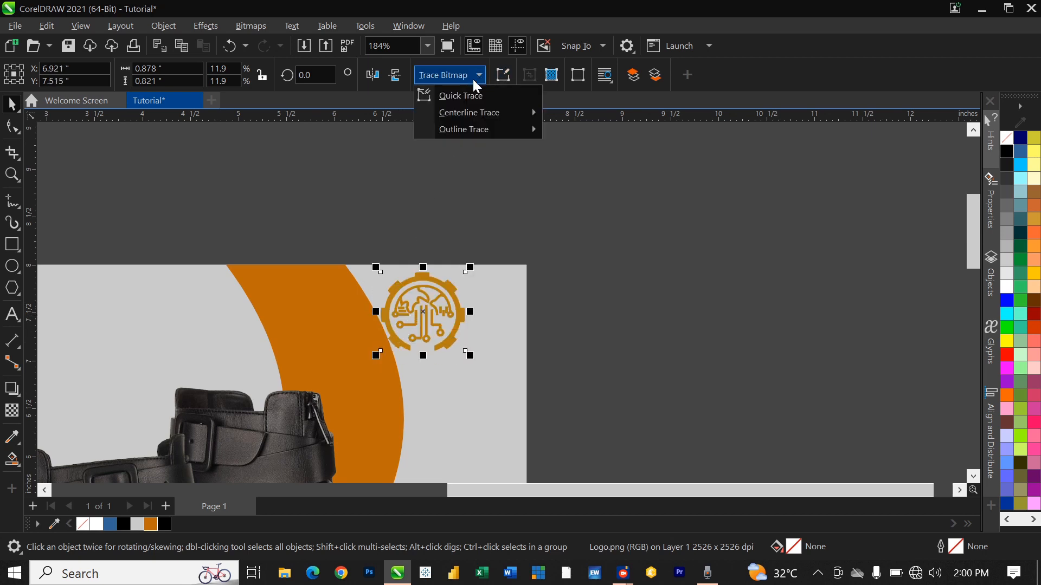
{"action": "mouse_move", "coordinate": [476, 131]}
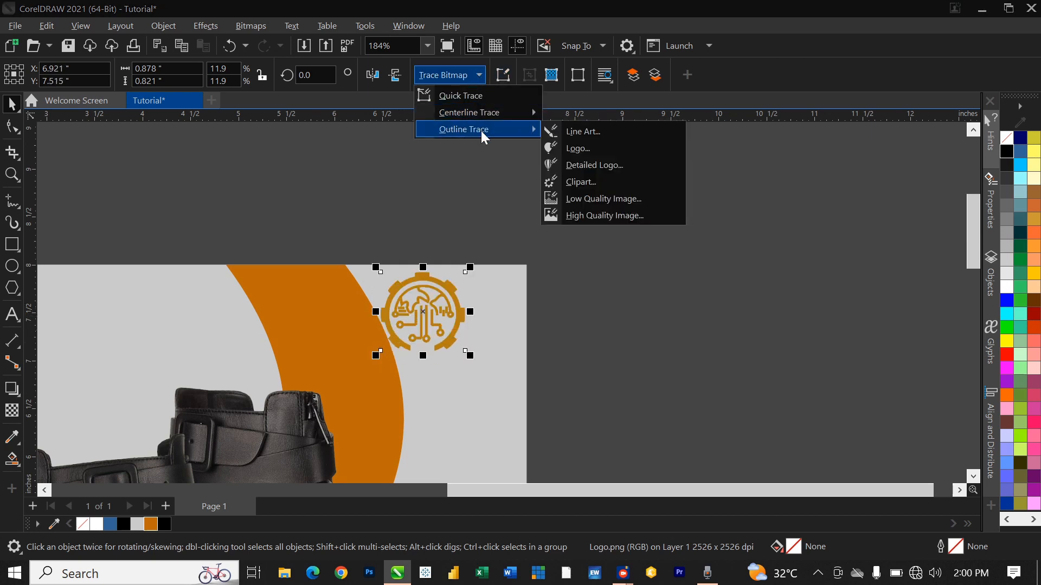
{"action": "left_click", "coordinate": [594, 186]}
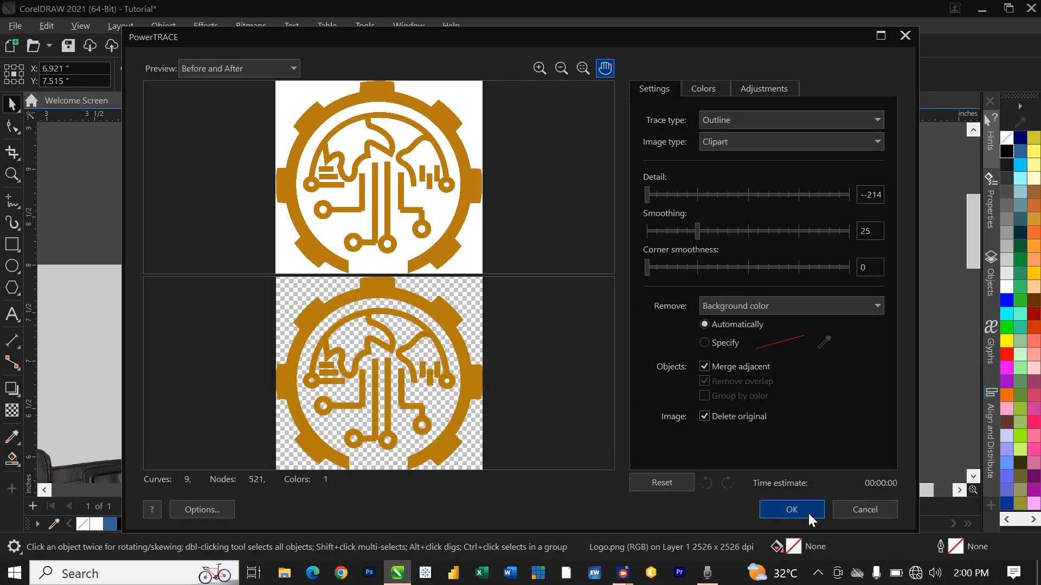
{"action": "left_click", "coordinate": [792, 511]}
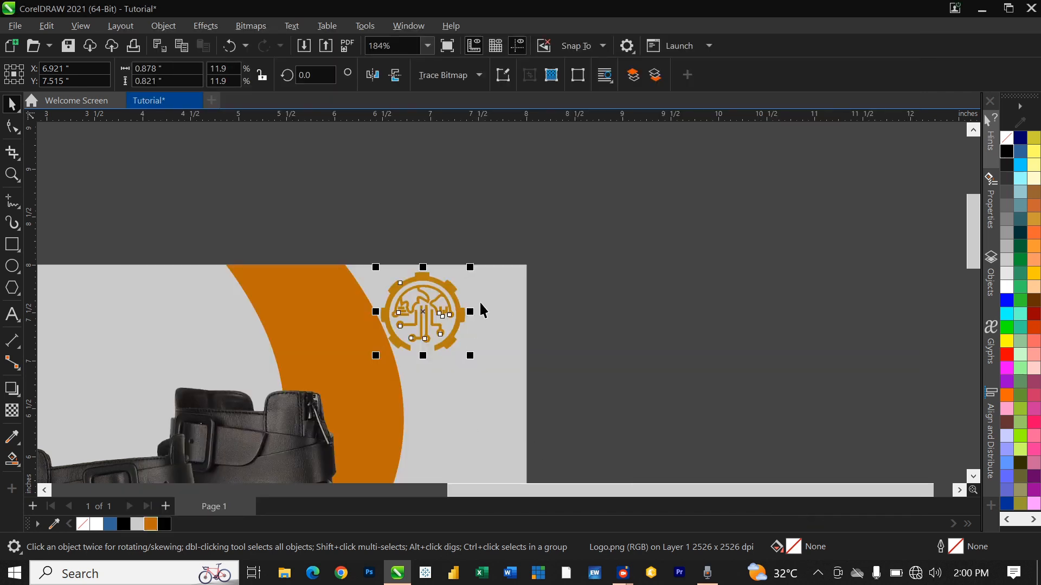
Step: Replace the bitmap logo with the traced one, colour it orange, and shrink it top-right
{"action": "left_click_drag", "start_coordinate": [424, 306], "coordinate": [550, 281]}
{"action": "left_click", "coordinate": [441, 333]}
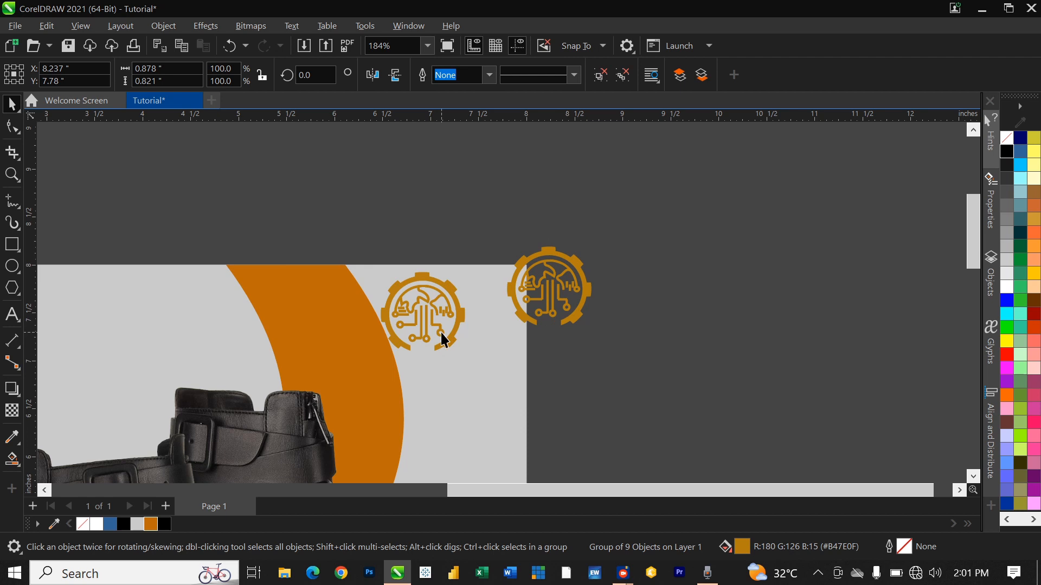
{"action": "key", "text": "Delete"}
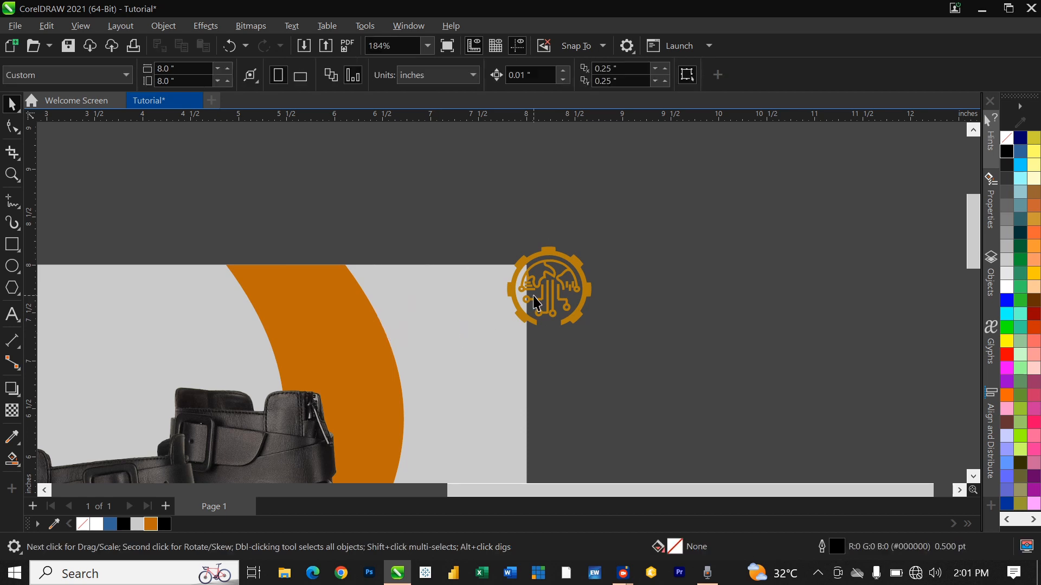
{"action": "left_click_drag", "start_coordinate": [540, 298], "coordinate": [445, 325]}
{"action": "left_click", "coordinate": [151, 524]}
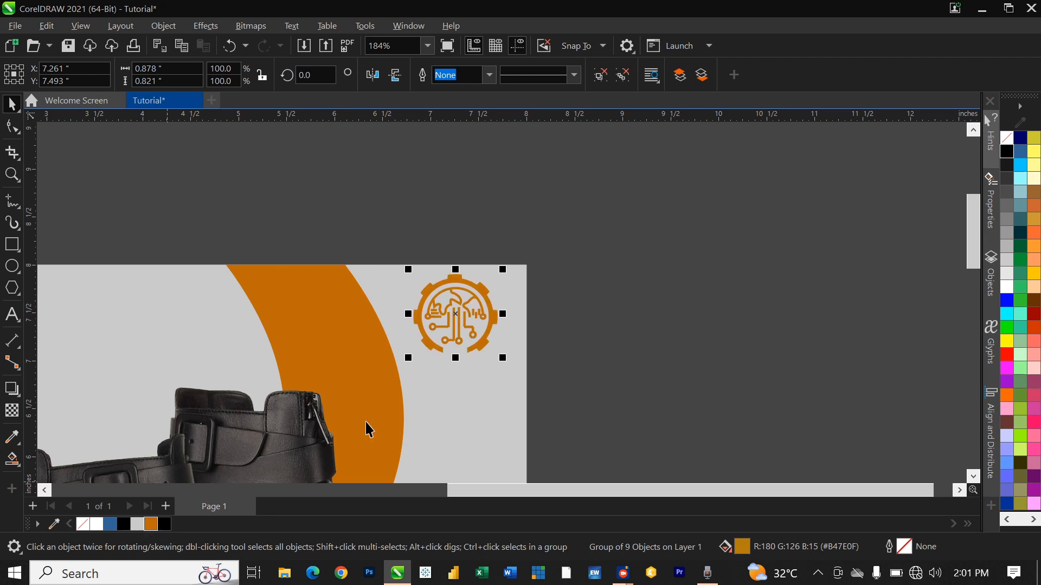
{"action": "left_click_drag", "start_coordinate": [503, 270], "coordinate": [415, 314]}
{"action": "scroll", "coordinate": [602, 314], "scroll_direction": "down", "scroll_amount": 5}
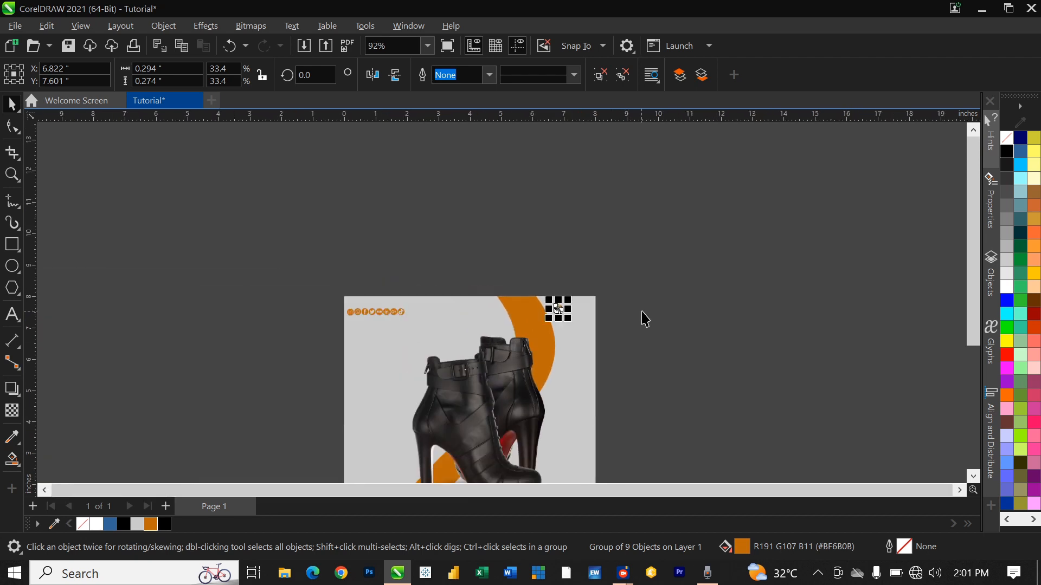
{"action": "scroll", "coordinate": [615, 289], "scroll_direction": "down", "scroll_amount": 1}
{"action": "scroll", "coordinate": [632, 425], "scroll_direction": "up", "scroll_amount": 1}
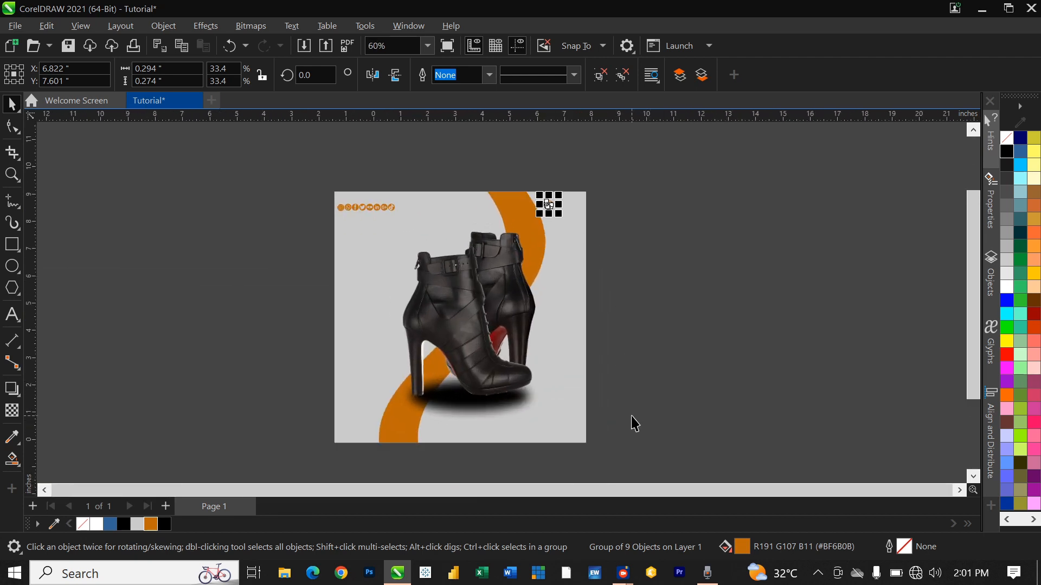
{"action": "left_click", "coordinate": [674, 370]}
{"action": "scroll", "coordinate": [640, 411], "scroll_direction": "up", "scroll_amount": 1}
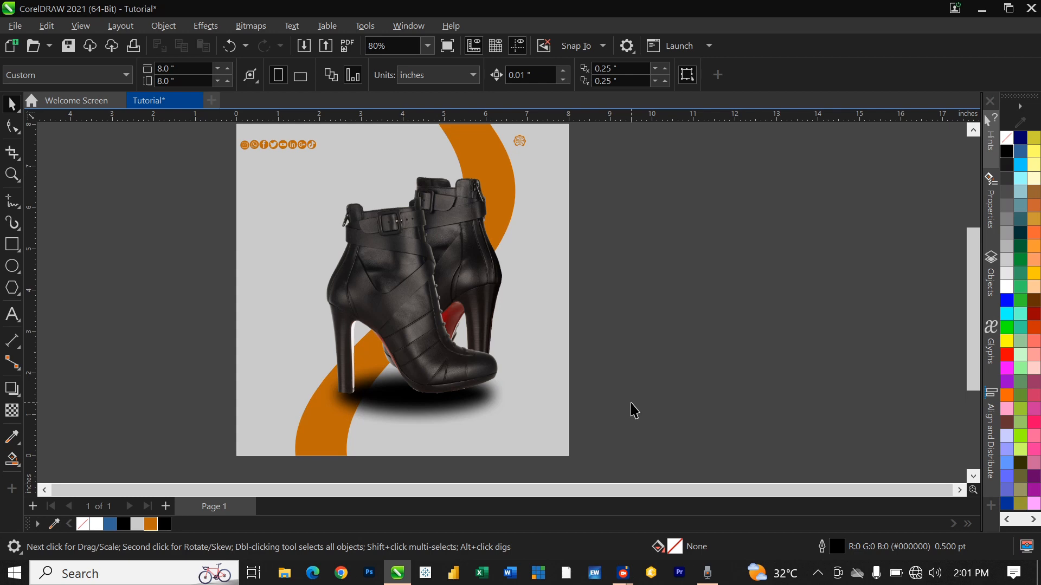
Step: Add the text 'Black FRIDAY SALE' near the top-left of the page
{"action": "left_click", "coordinate": [13, 314]}
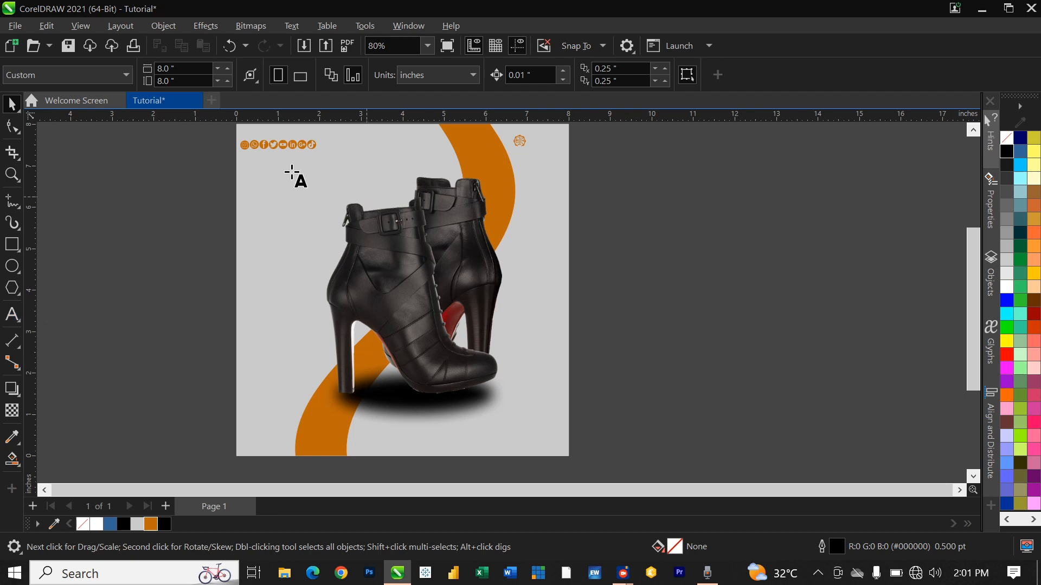
{"action": "left_click", "coordinate": [246, 190]}
{"action": "type", "text": "Black"}
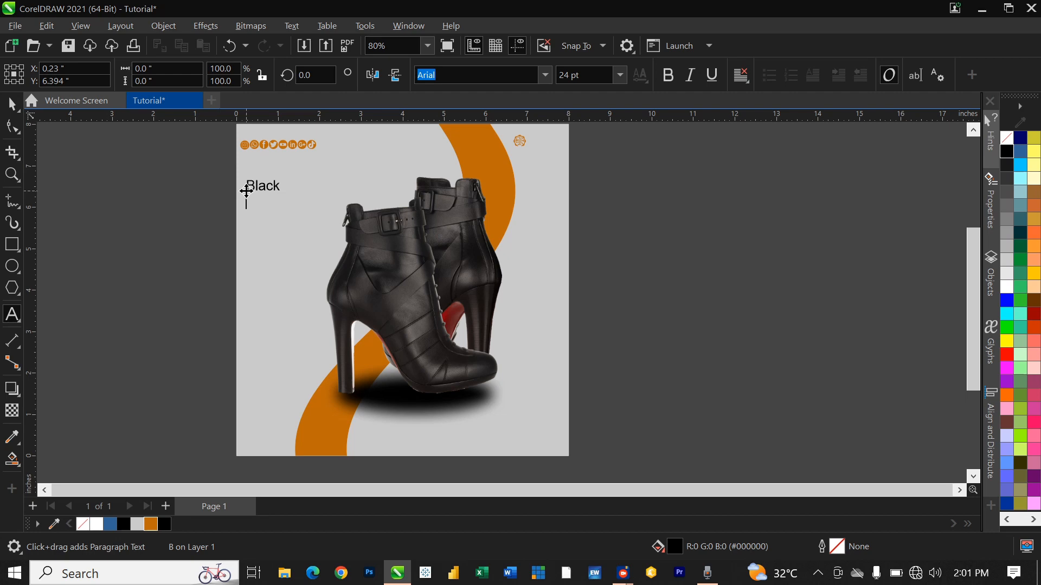
{"action": "type", "text": "FRIDAY "}
{"action": "type", "text": "SALE"}
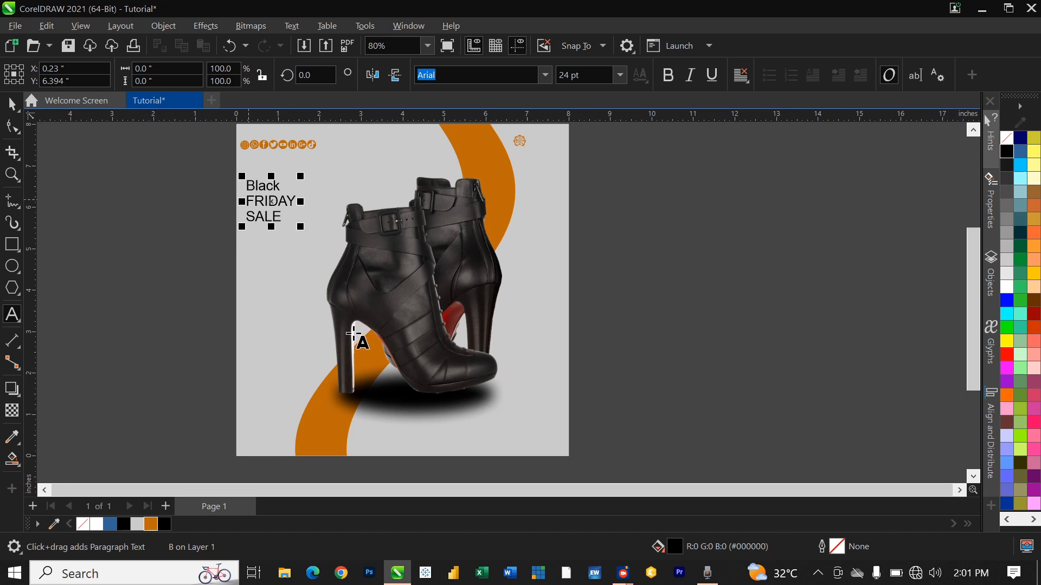
Step: Add 'in all items' as a separate text object below the headline
{"action": "left_click", "coordinate": [261, 268]}
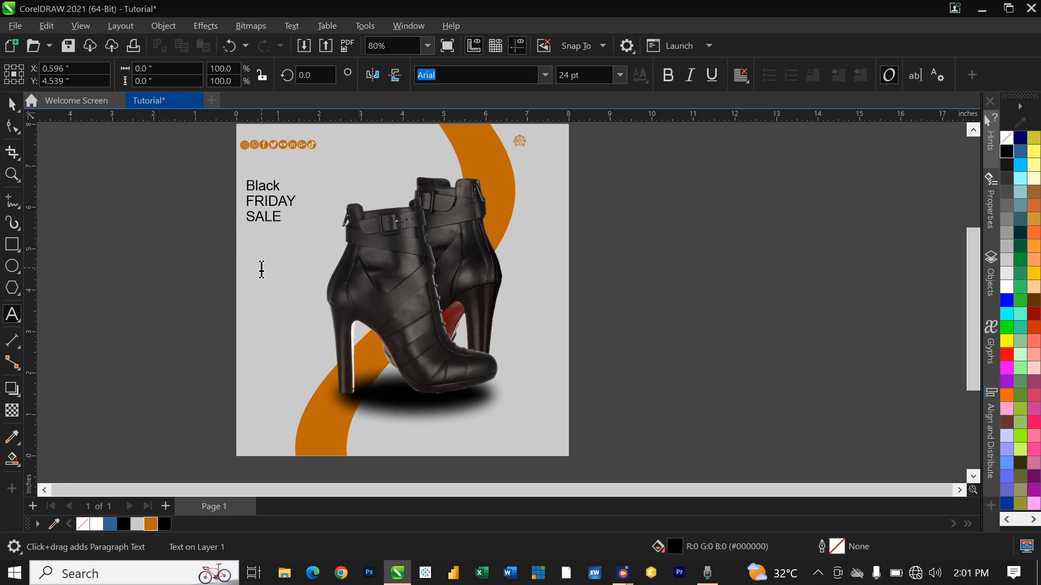
{"action": "type", "text": "a"}
{"action": "key", "text": "BackSpace"}
{"action": "type", "text": "in all items"}
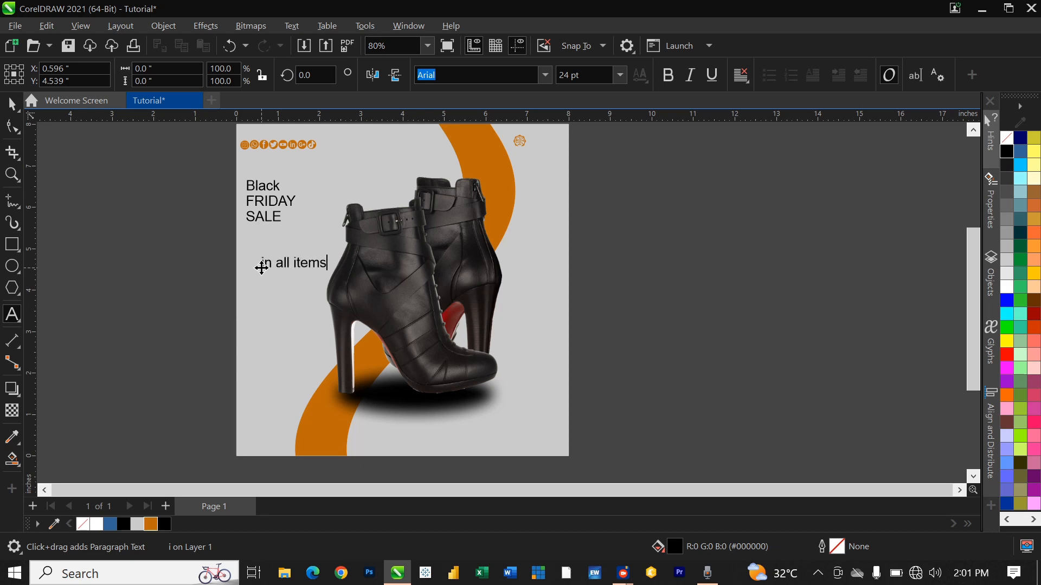
Step: Add '50% off', 'Limited' and 'Offer' as three lines right of the boot
{"action": "left_click", "coordinate": [510, 299]}
{"action": "type", "text": "50%"}
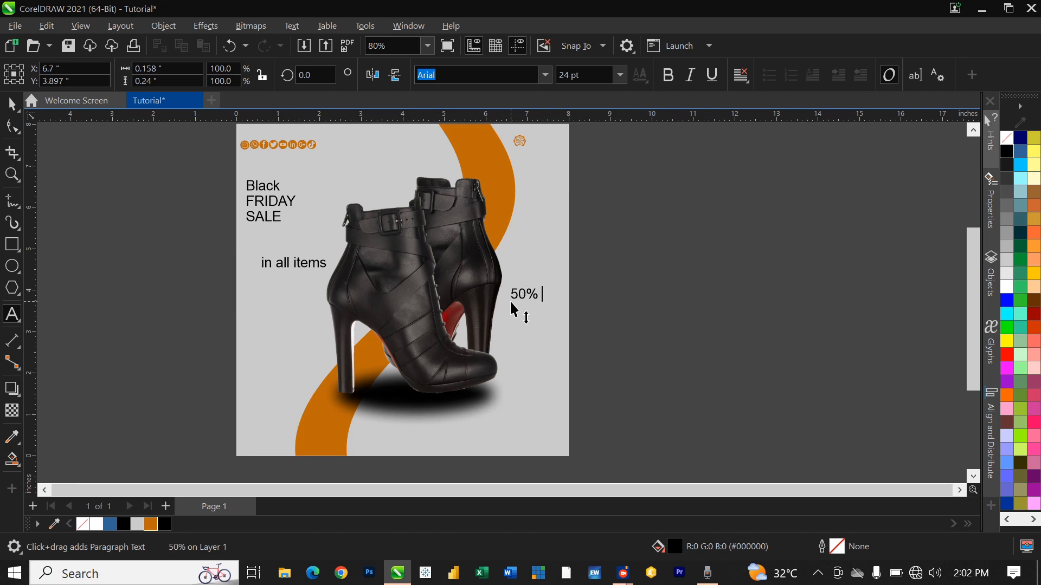
{"action": "type", "text": " off"}
{"action": "key", "text": "Return"}
{"action": "type", "text": "Limited"}
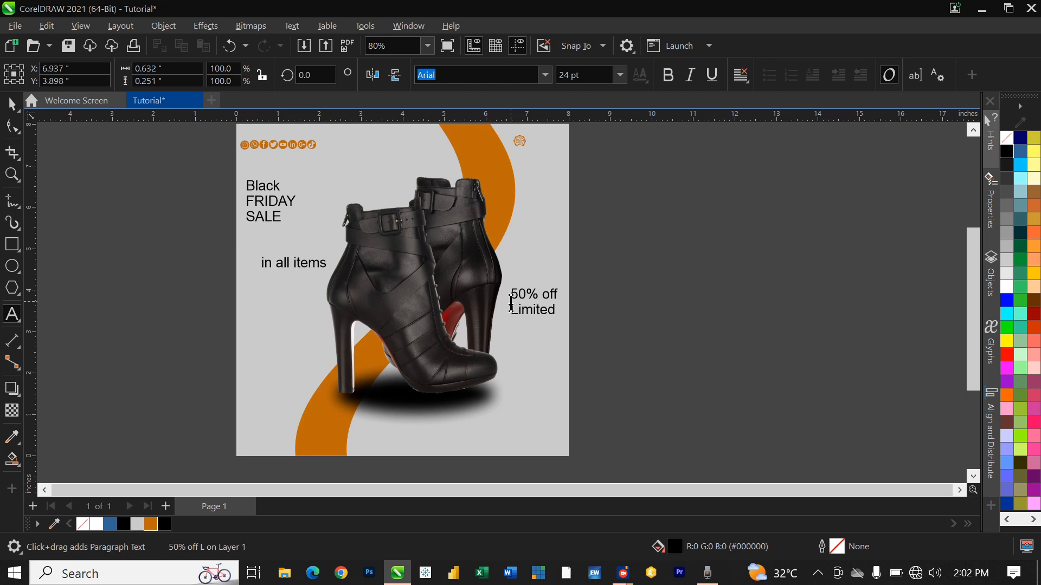
{"action": "key", "text": "Return"}
{"action": "type", "text": "O"}
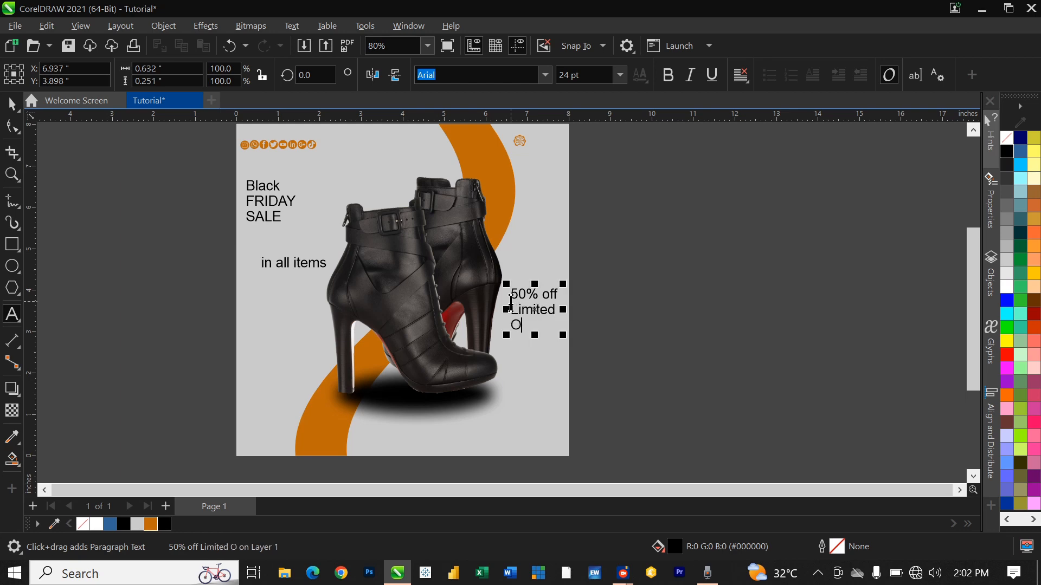
{"action": "type", "text": "ffer"}
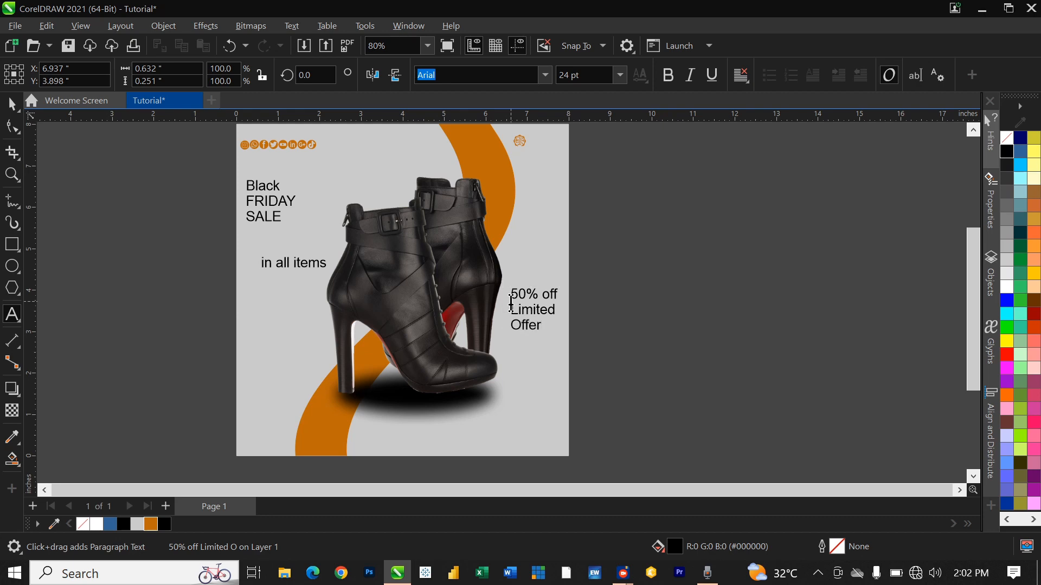
{"action": "key", "text": "Escape"}
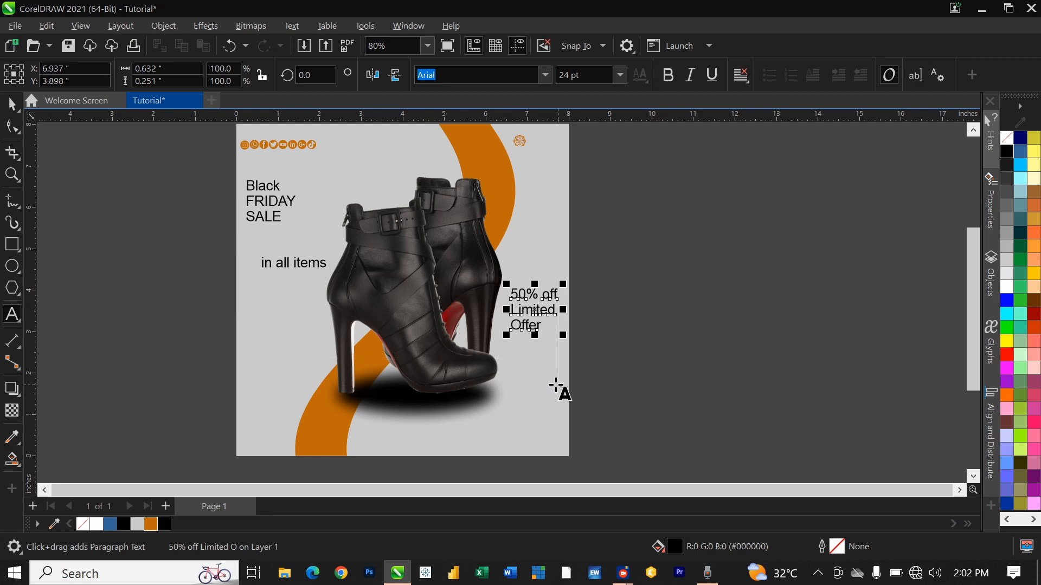
Step: Switch to the Pick tool and select the Black FRIDAY SALE text
{"action": "key", "text": "space"}
{"action": "key", "text": "Escape"}
{"action": "left_click", "coordinate": [267, 198]}
{"action": "scroll", "coordinate": [261, 198], "scroll_direction": "up", "scroll_amount": 2}
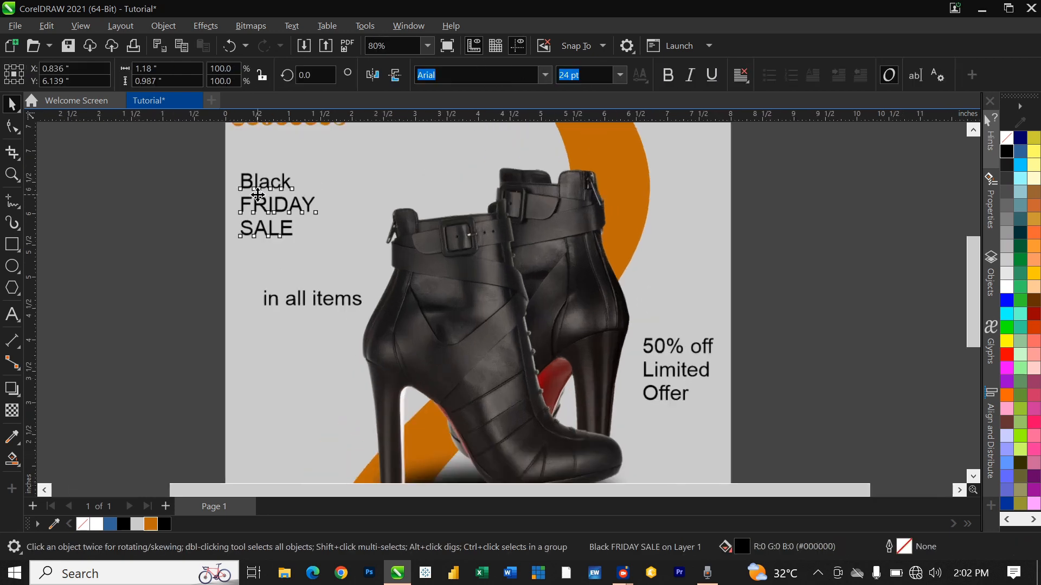
{"action": "scroll", "coordinate": [259, 198], "scroll_direction": "up", "scroll_amount": 1}
{"action": "scroll", "coordinate": [256, 202], "scroll_direction": "down", "scroll_amount": 2}
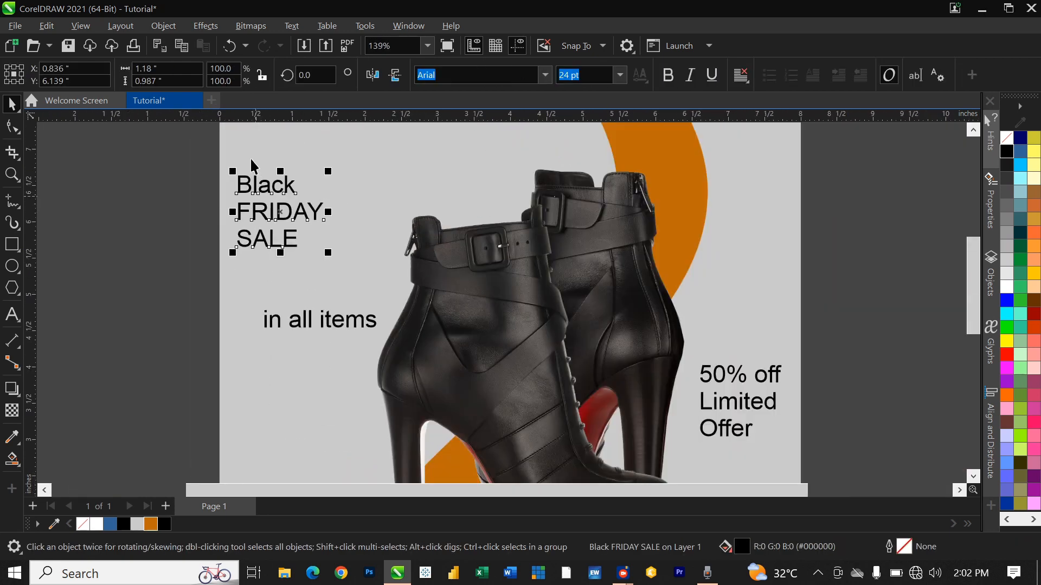
{"action": "scroll", "coordinate": [281, 180], "scroll_direction": "up", "scroll_amount": 1}
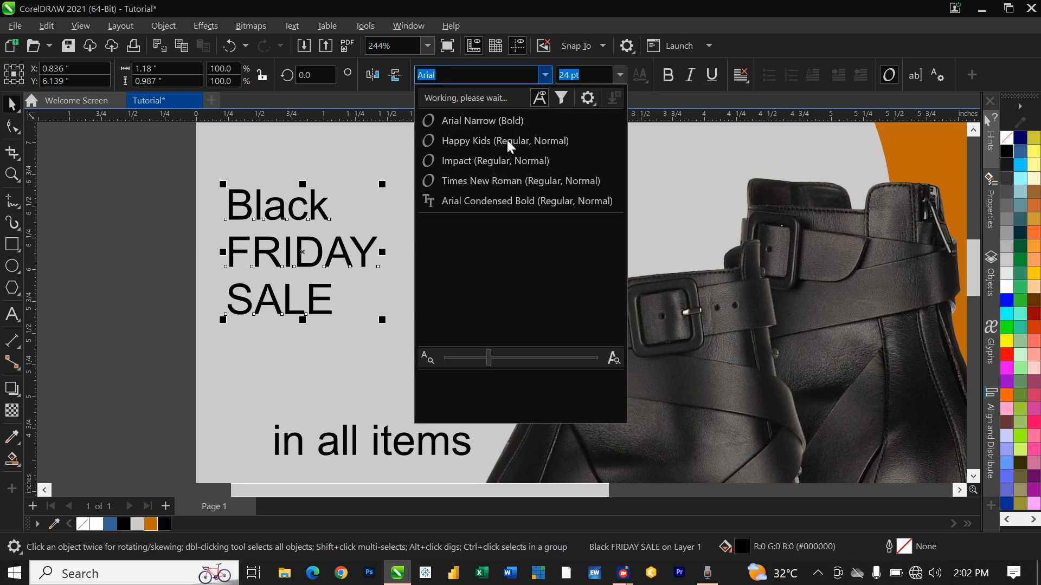
Step: Set the headline font to Impact and tighten its line spacing
{"action": "left_click", "coordinate": [489, 163]}
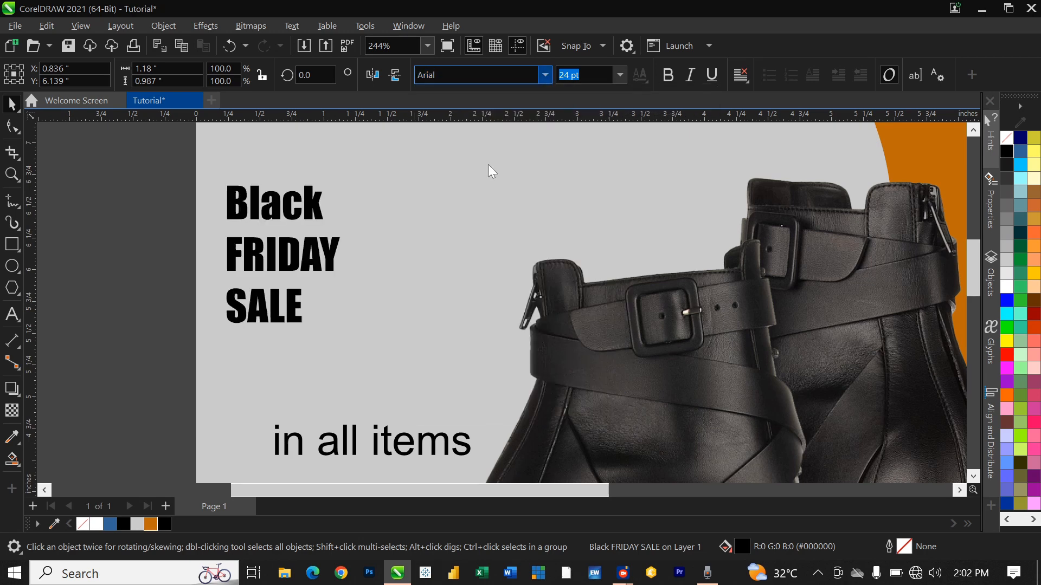
{"action": "key", "text": "F10"}
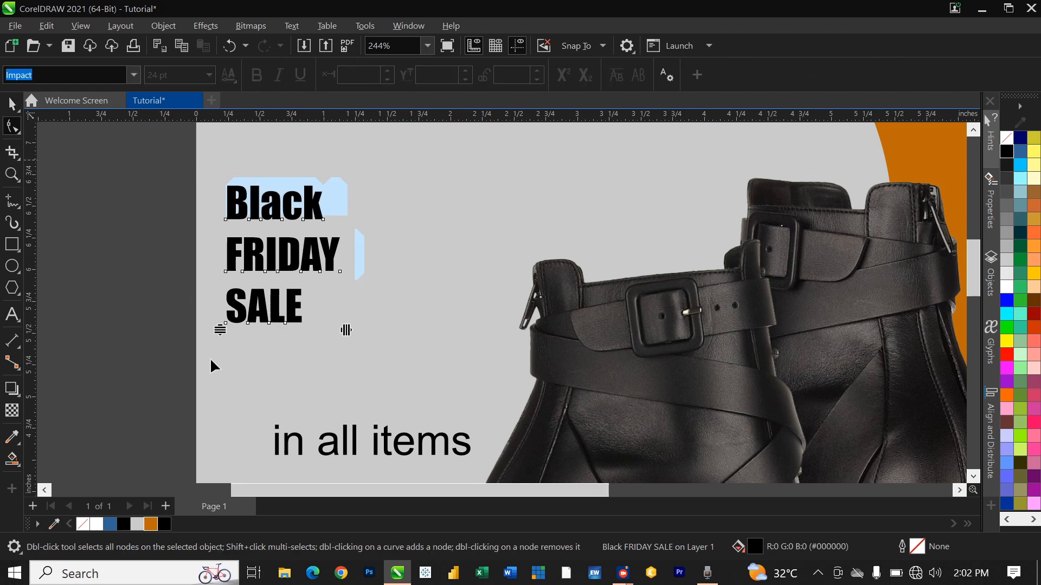
{"action": "left_click_drag", "start_coordinate": [219, 330], "coordinate": [214, 279]}
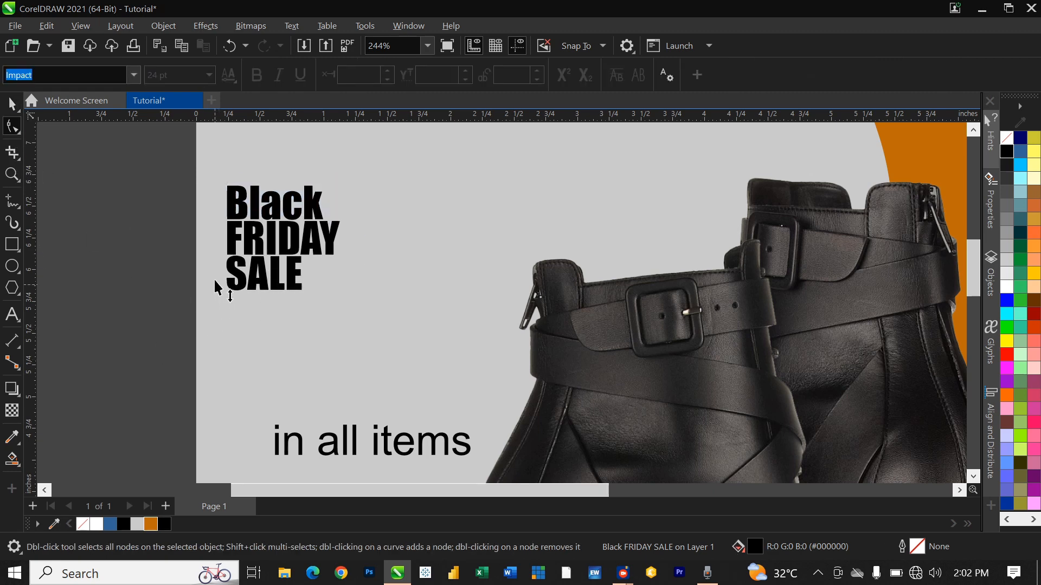
Step: Scale the headline up to about 60 pt and move 'in all items' down beneath it
{"action": "key", "text": "space"}
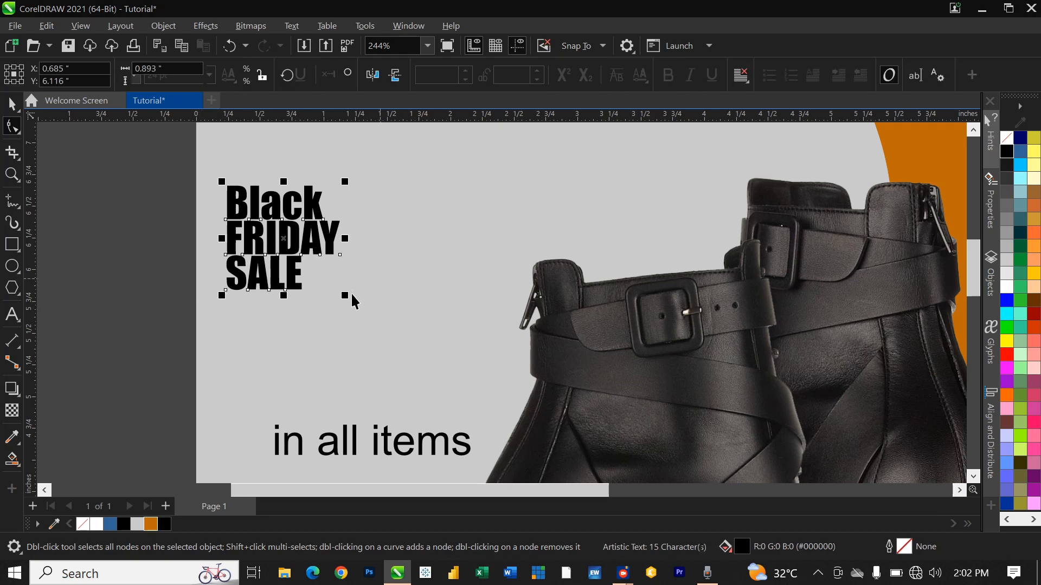
{"action": "left_click_drag", "start_coordinate": [345, 295], "coordinate": [496, 420]}
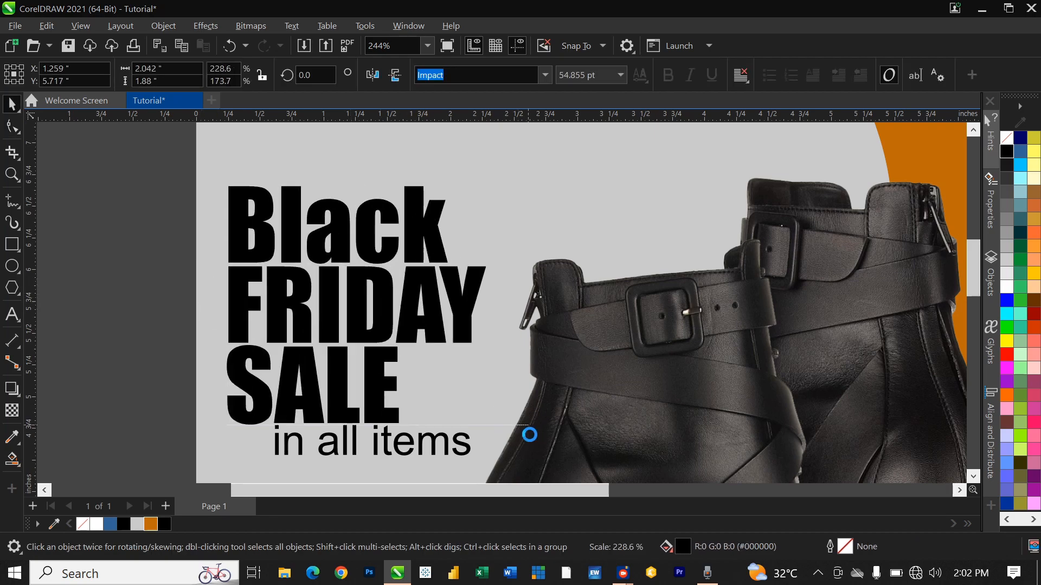
{"action": "scroll", "coordinate": [347, 321], "scroll_direction": "down", "scroll_amount": 1}
{"action": "scroll", "coordinate": [347, 322], "scroll_direction": "down", "scroll_amount": 4}
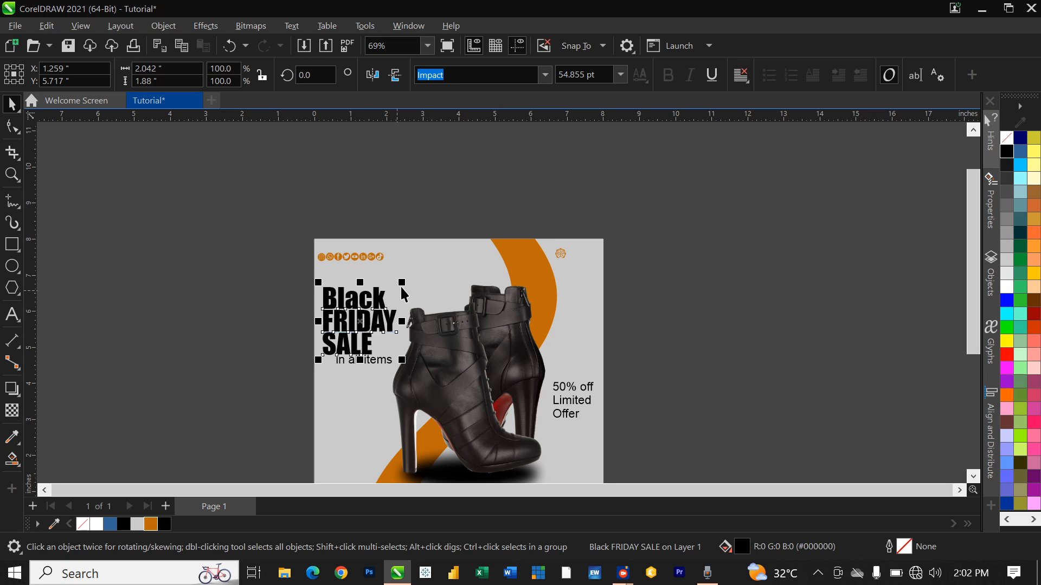
{"action": "left_click_drag", "start_coordinate": [404, 282], "coordinate": [414, 273]}
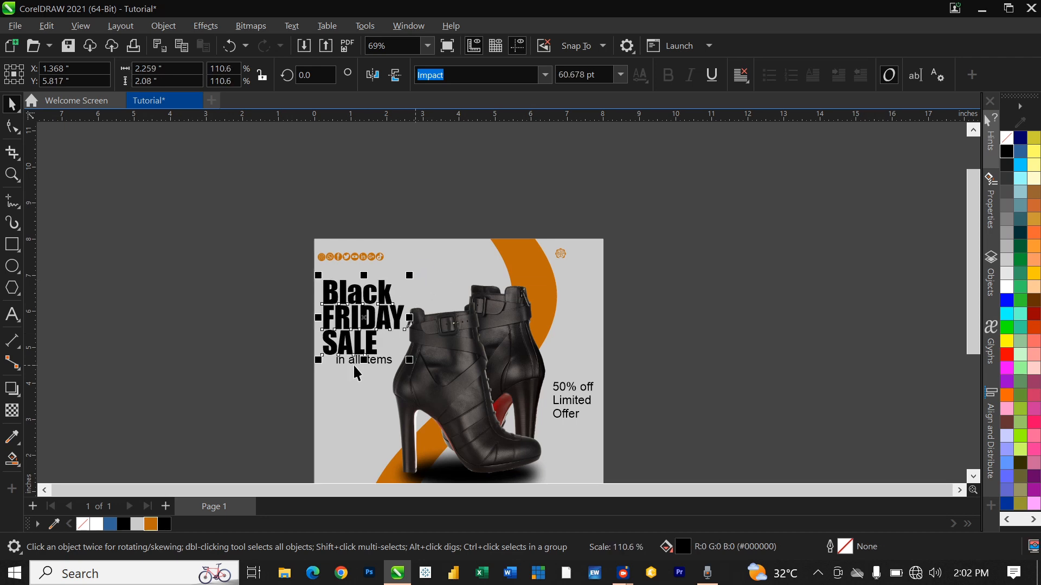
{"action": "scroll", "coordinate": [353, 363], "scroll_direction": "up", "scroll_amount": 1}
{"action": "left_click", "coordinate": [353, 363]}
{"action": "left_click_drag", "start_coordinate": [362, 363], "coordinate": [354, 401]}
{"action": "left_click", "coordinate": [235, 320]}
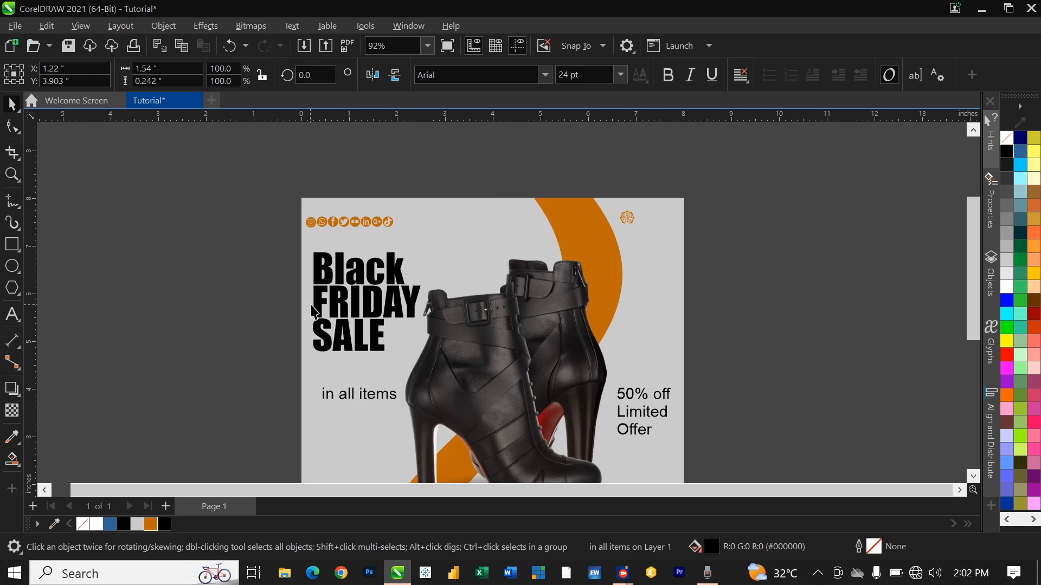
Step: Skew the Black, FRIDAY and SALE lines so the headline slants forward
{"action": "left_click", "coordinate": [336, 305]}
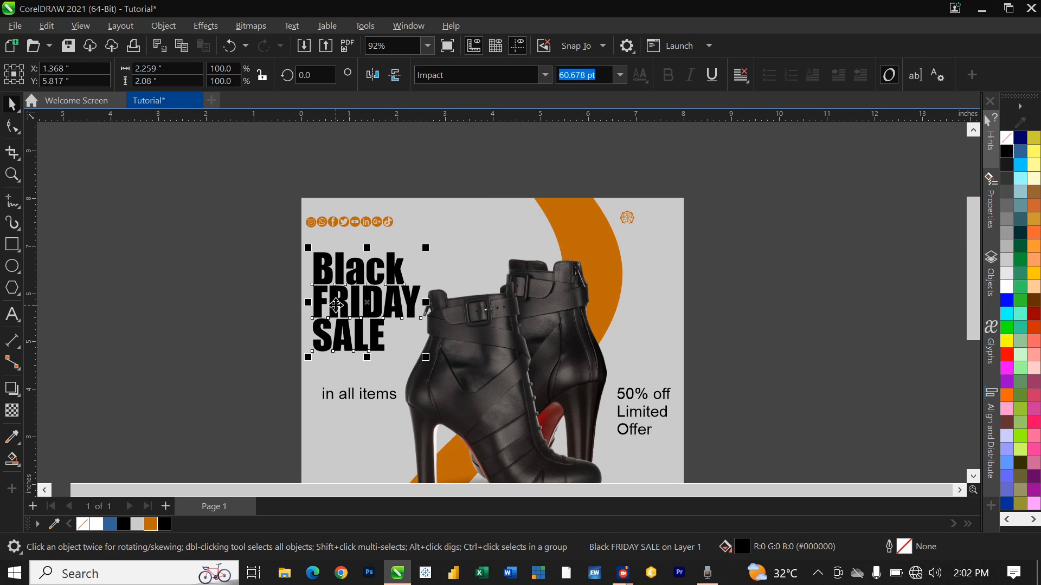
{"action": "left_click", "coordinate": [336, 305], "text": "ctrl"}
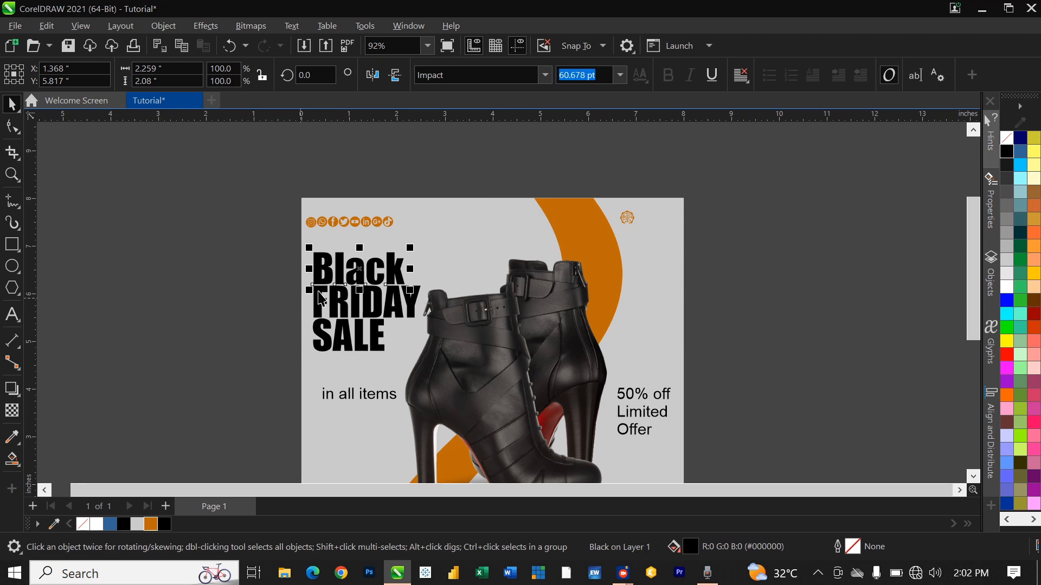
{"action": "left_click", "coordinate": [321, 311], "text": "shift"}
{"action": "left_click", "coordinate": [321, 335], "text": "shift"}
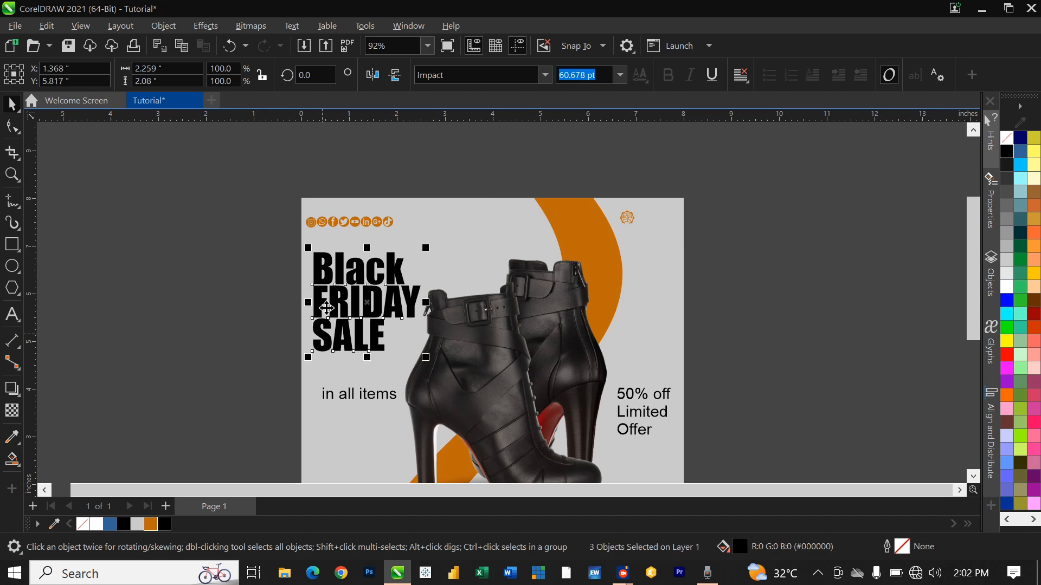
{"action": "left_click", "coordinate": [357, 293]}
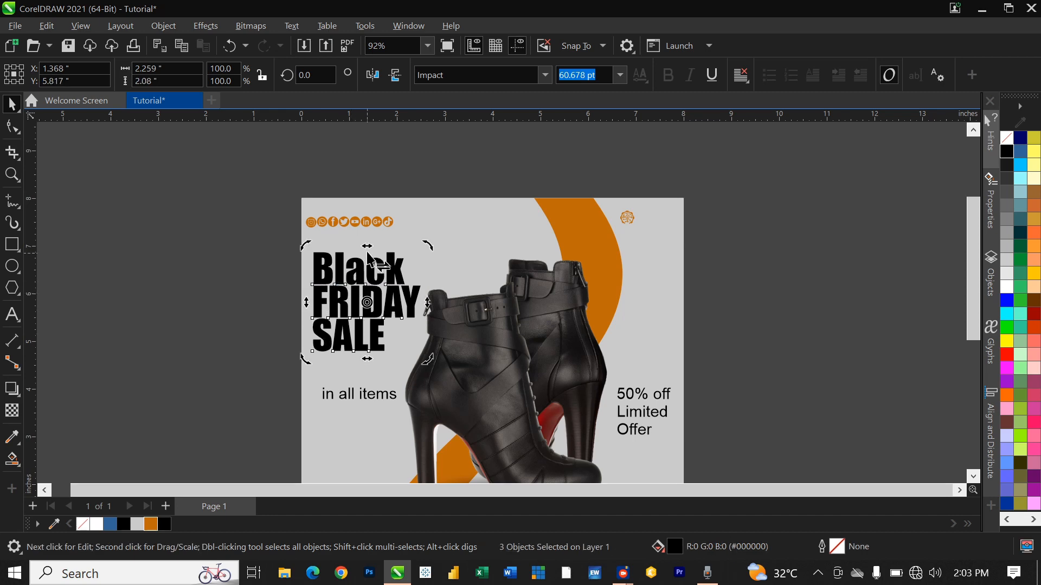
{"action": "left_click_drag", "start_coordinate": [367, 249], "coordinate": [378, 257]}
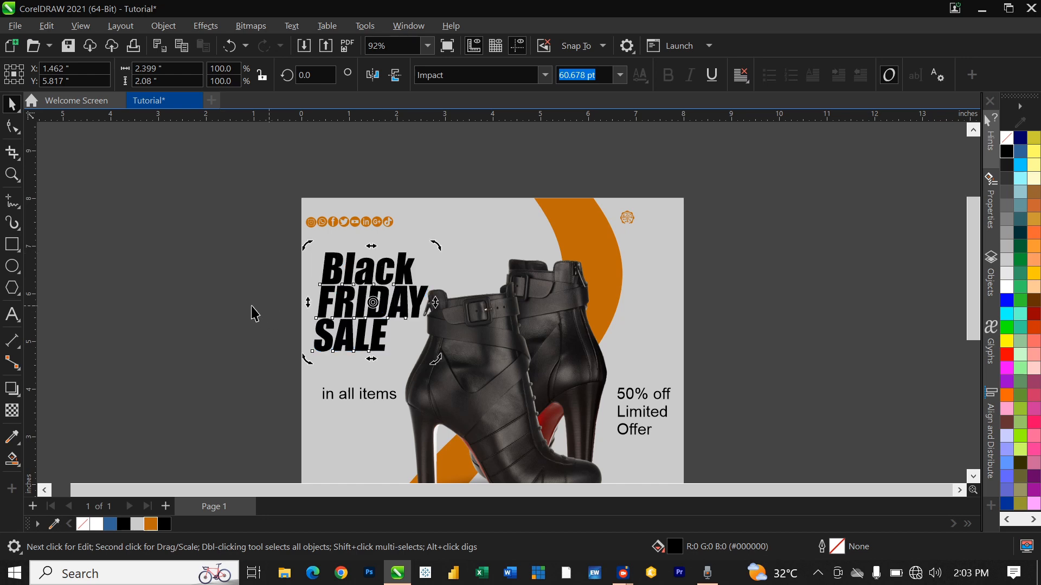
{"action": "left_click", "coordinate": [255, 314]}
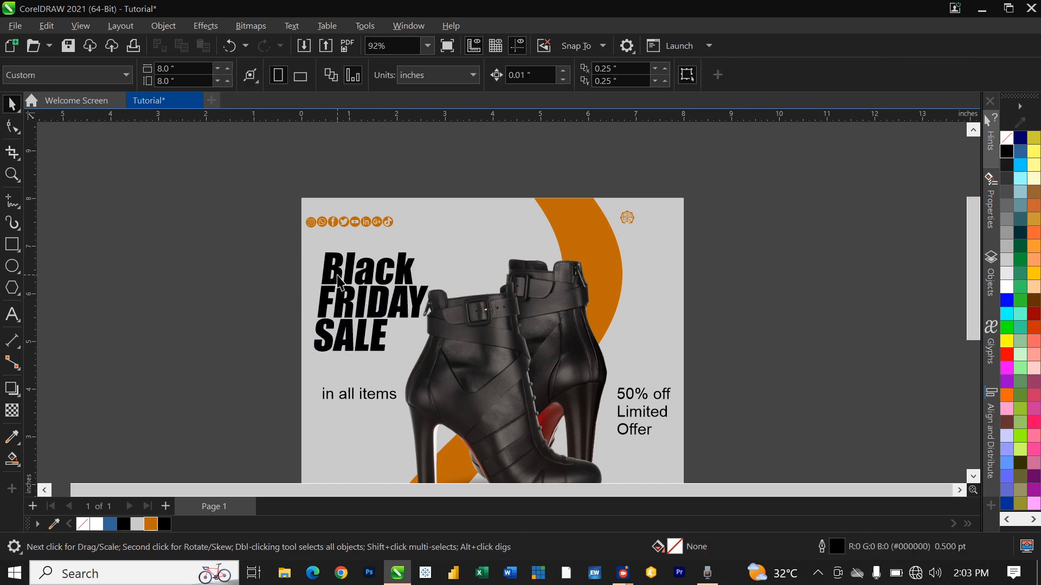
Step: Left-align Black and SALE to FRIDAY so all three lines share one edge
{"action": "left_click", "coordinate": [346, 314]}
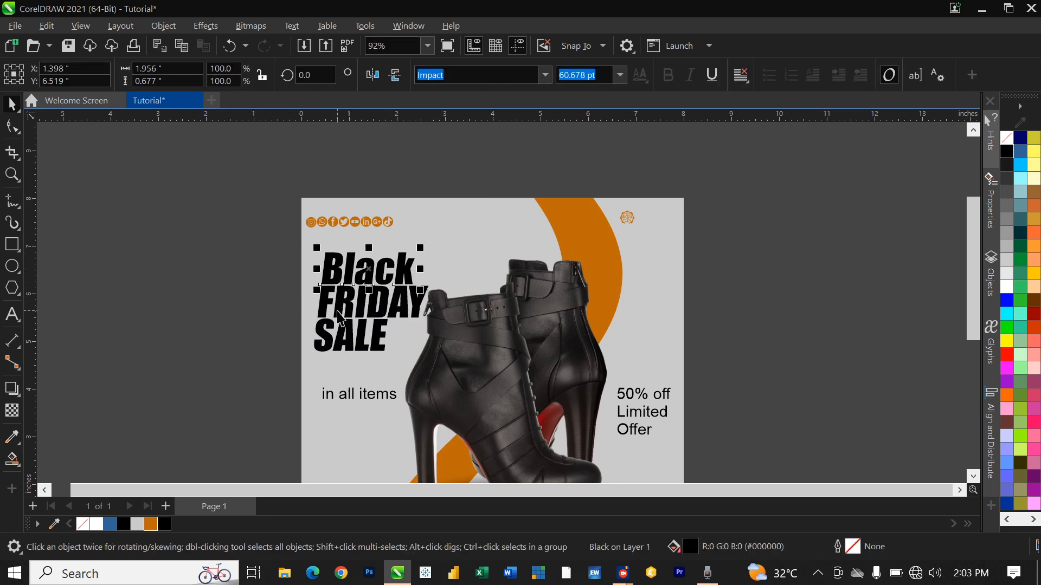
{"action": "left_click", "coordinate": [339, 316], "text": "shift"}
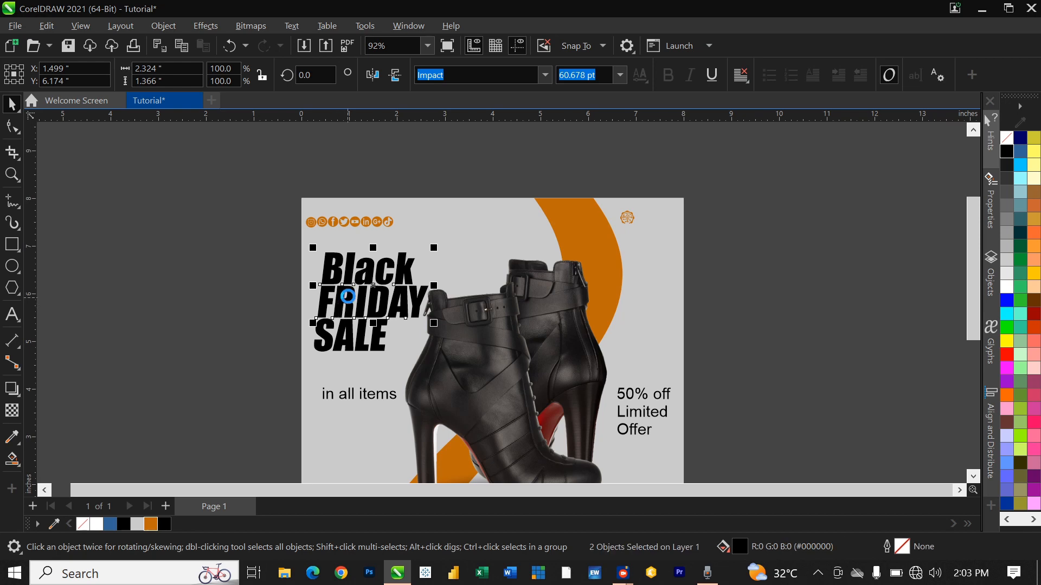
{"action": "key", "text": "l"}
{"action": "left_click", "coordinate": [335, 352]}
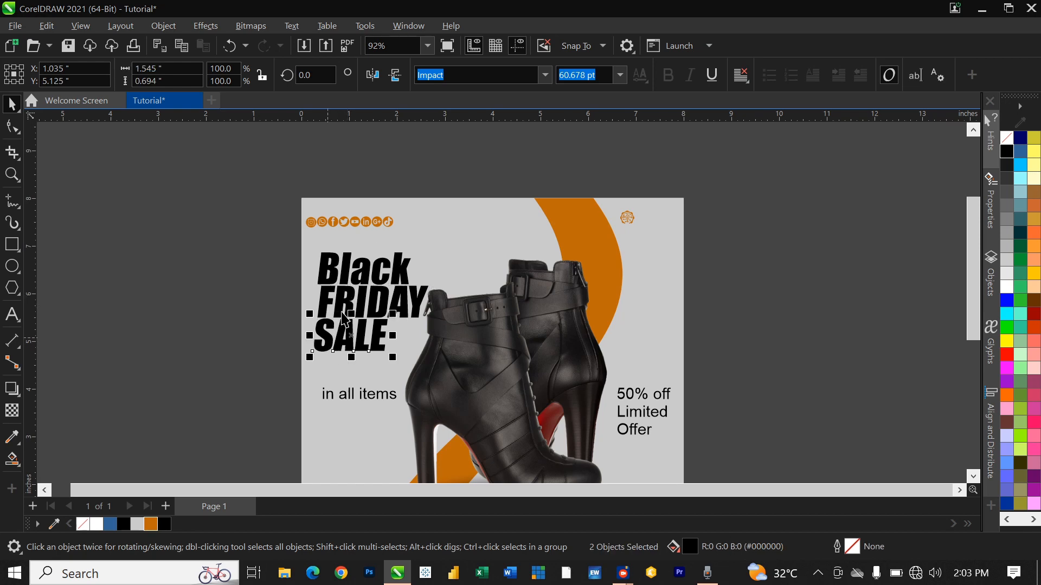
{"action": "left_click", "coordinate": [335, 312], "text": "shift"}
{"action": "key", "text": "l"}
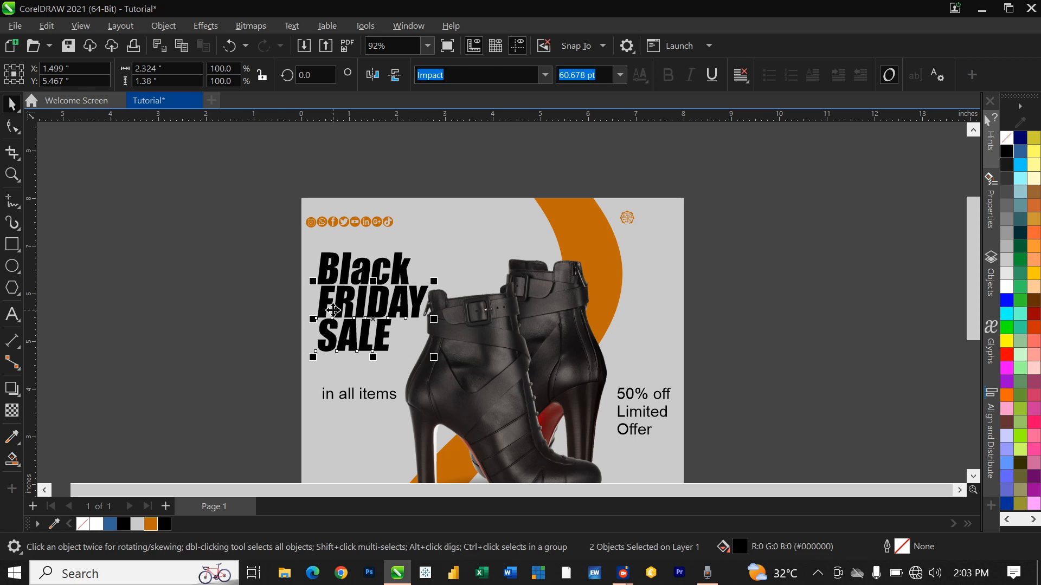
{"action": "left_click", "coordinate": [233, 357]}
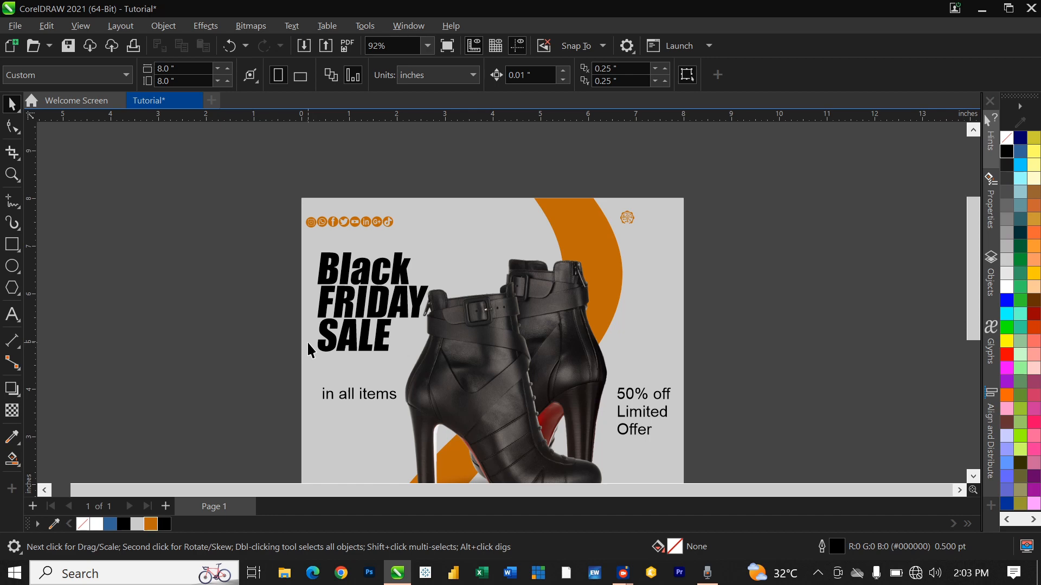
Step: Set 'in all items' in Harvest Barn DEMO and scale it about 330% to roughly 66 pt
{"action": "left_click", "coordinate": [348, 395]}
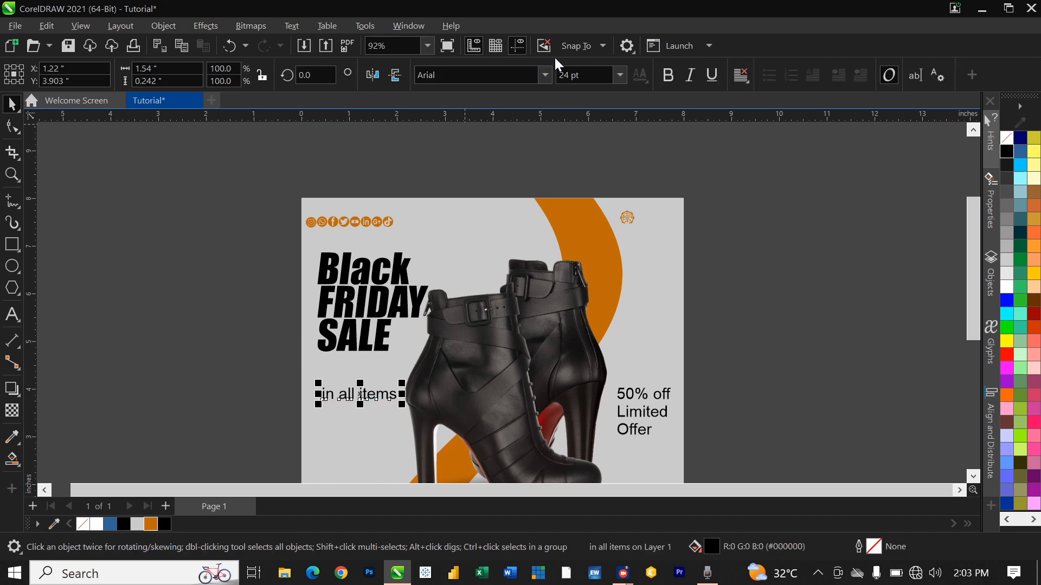
{"action": "left_click", "coordinate": [544, 75]}
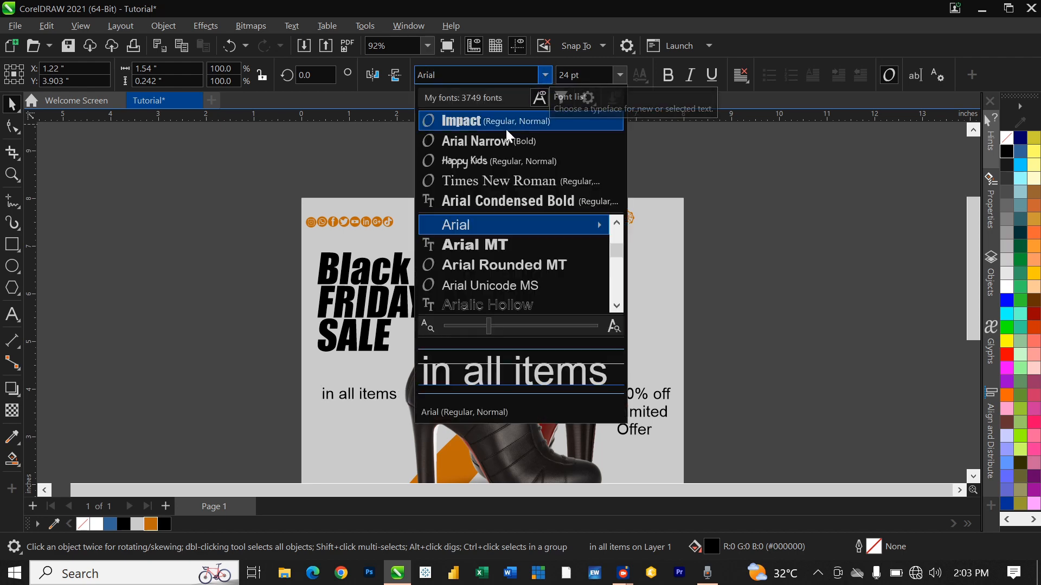
{"action": "mouse_move", "coordinate": [601, 220]}
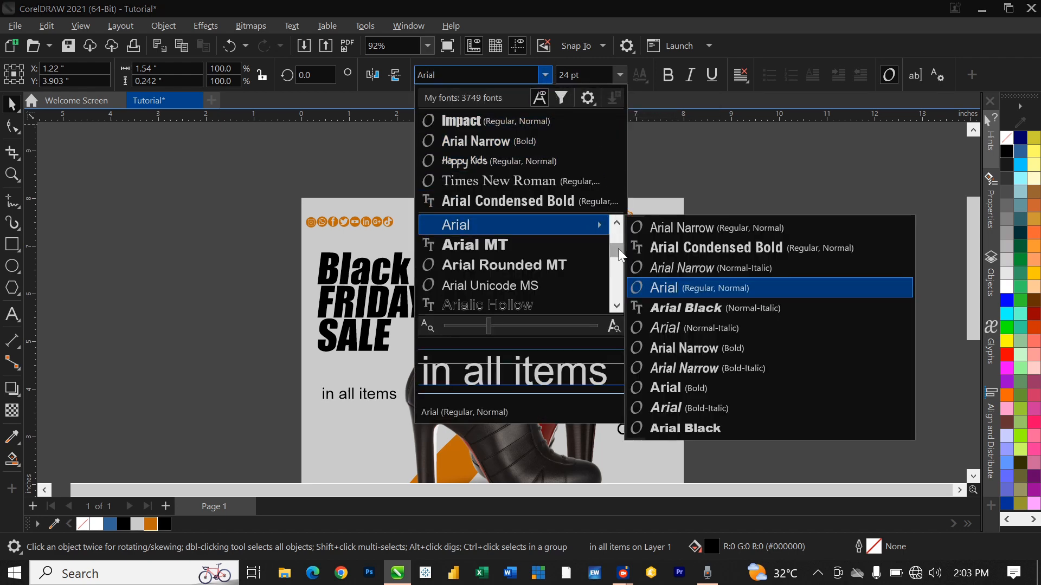
{"action": "left_click_drag", "start_coordinate": [619, 259], "coordinate": [620, 267]}
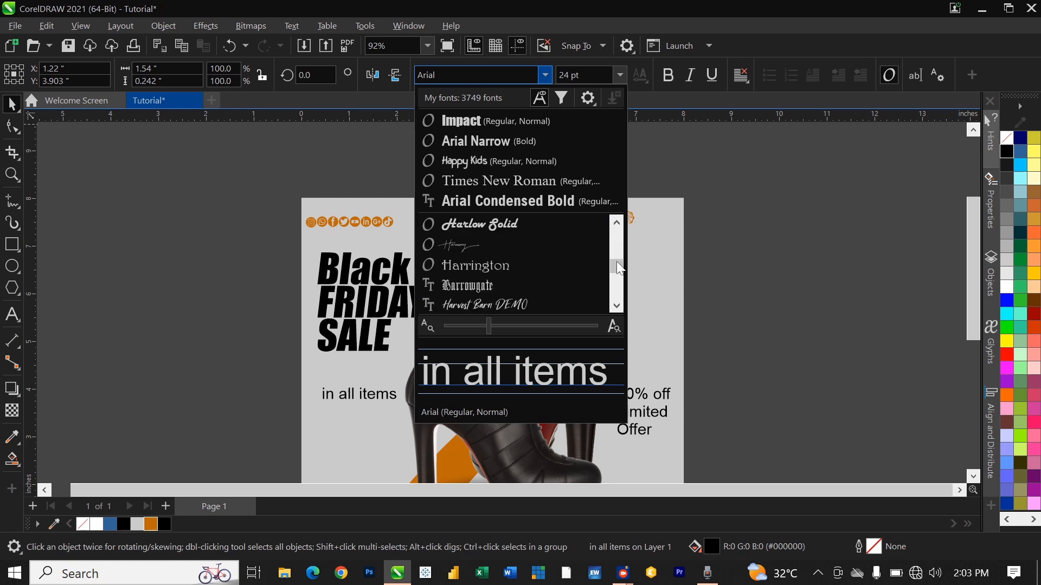
{"action": "left_click", "coordinate": [511, 302]}
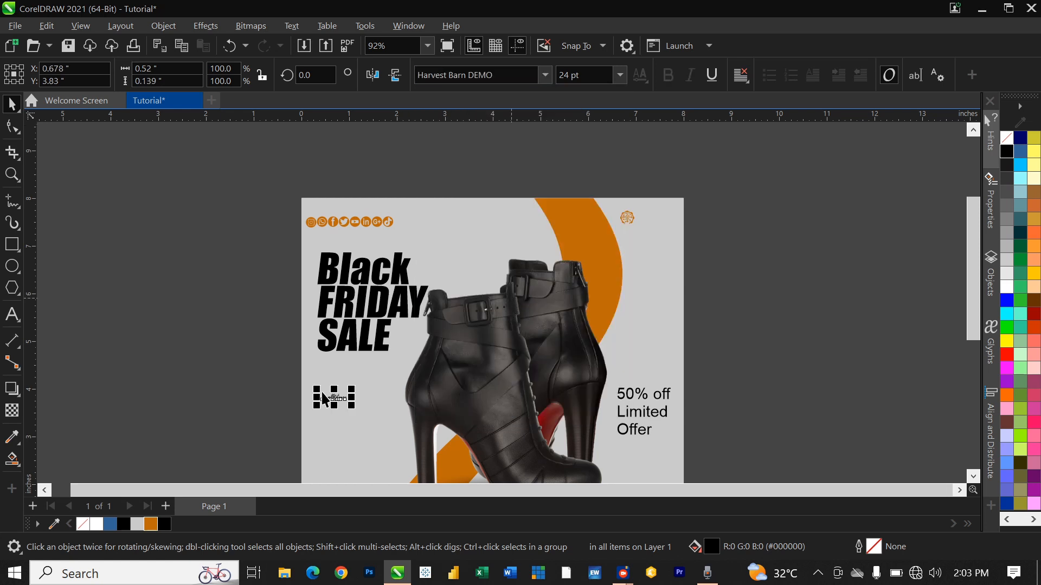
{"action": "left_click_drag", "start_coordinate": [353, 388], "coordinate": [409, 354]}
{"action": "scroll", "coordinate": [356, 409], "scroll_direction": "up", "scroll_amount": 1}
{"action": "left_click", "coordinate": [149, 364]}
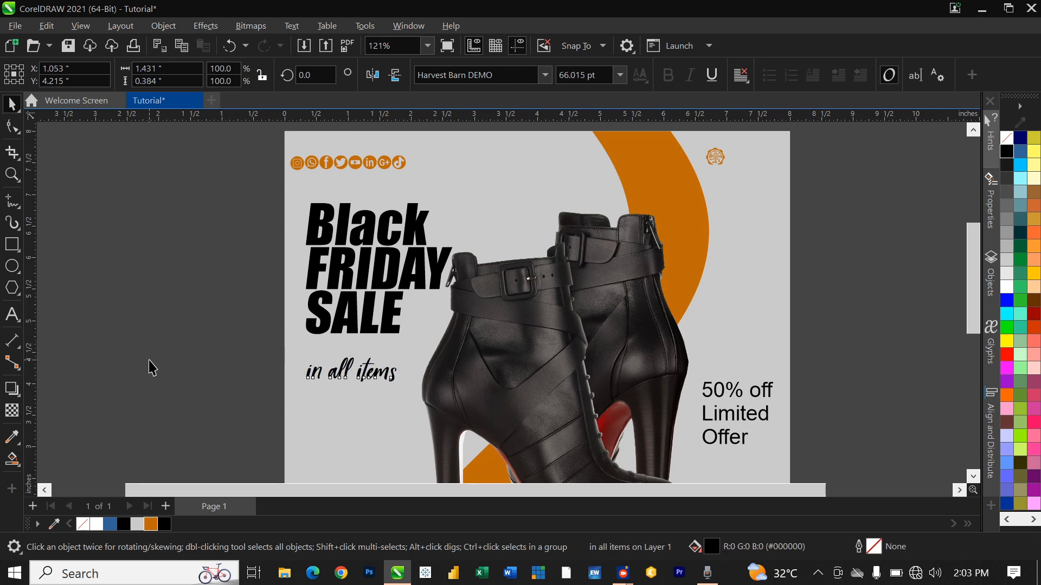
{"action": "left_click", "coordinate": [384, 237]}
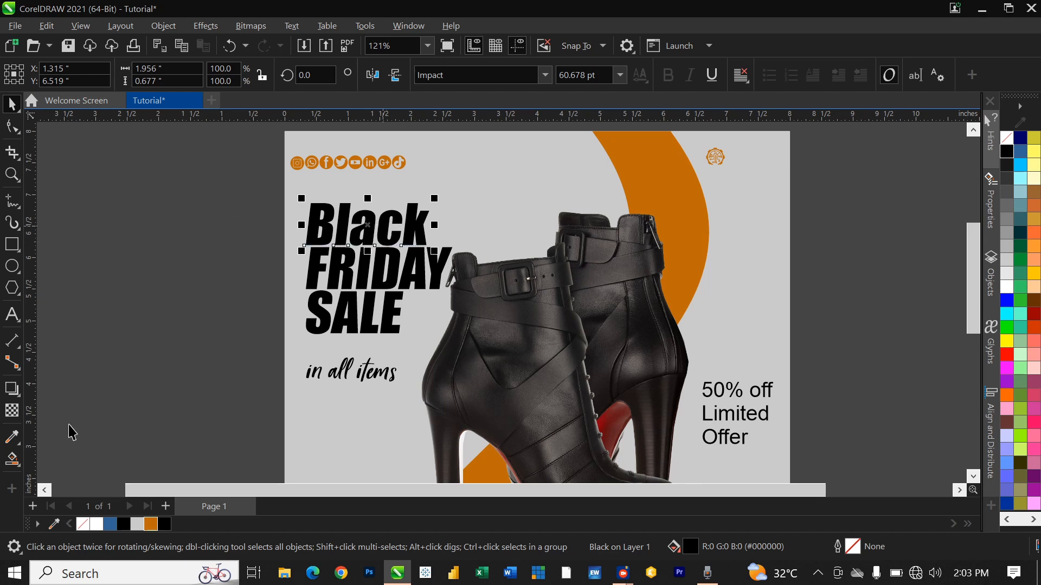
Step: Give the word Black a top-to-bottom fountain fill with a black top node
{"action": "left_click", "coordinate": [14, 459]}
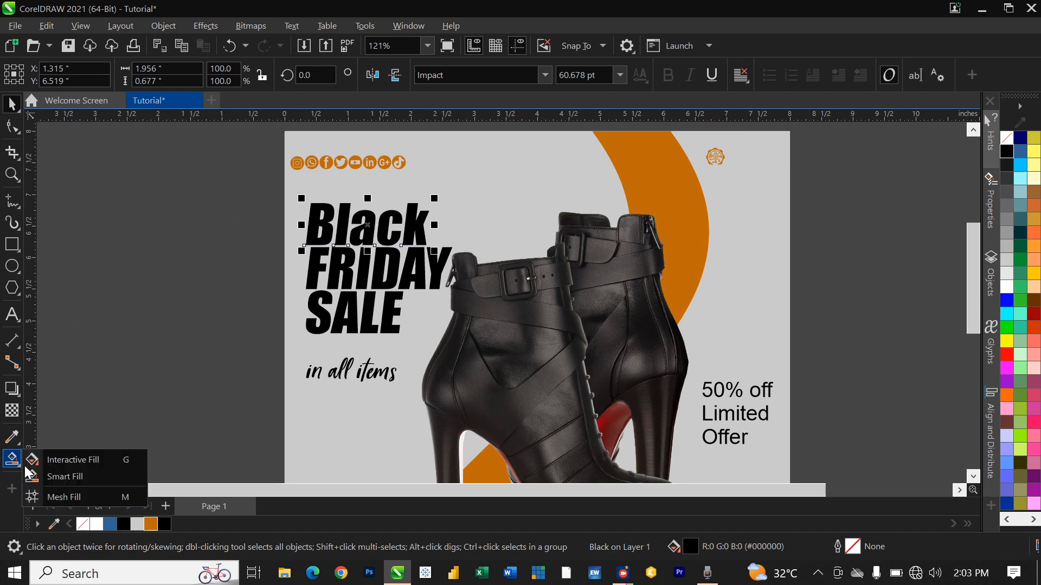
{"action": "left_click", "coordinate": [57, 466]}
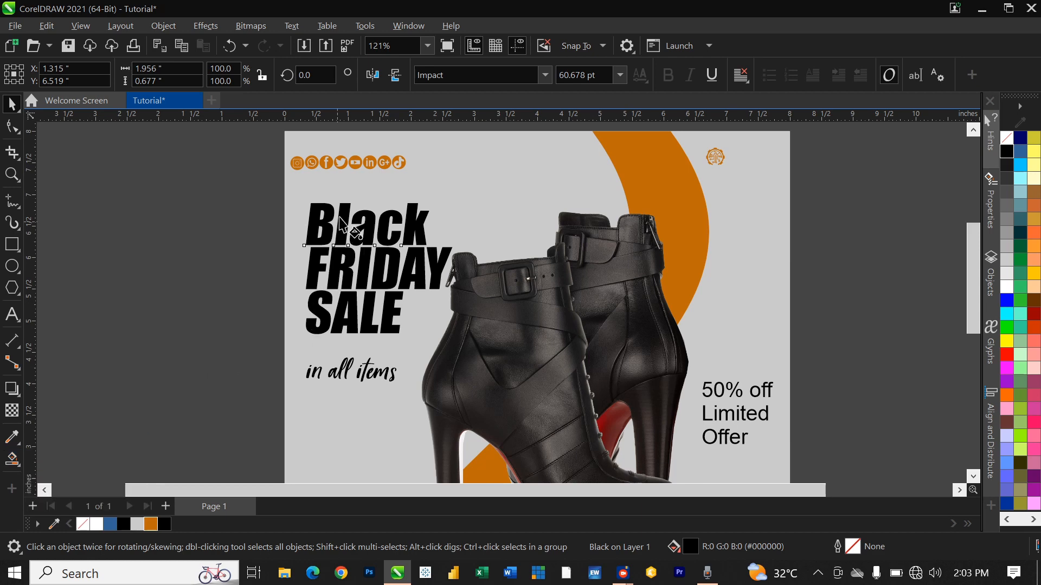
{"action": "scroll", "coordinate": [358, 220], "scroll_direction": "up", "scroll_amount": 5}
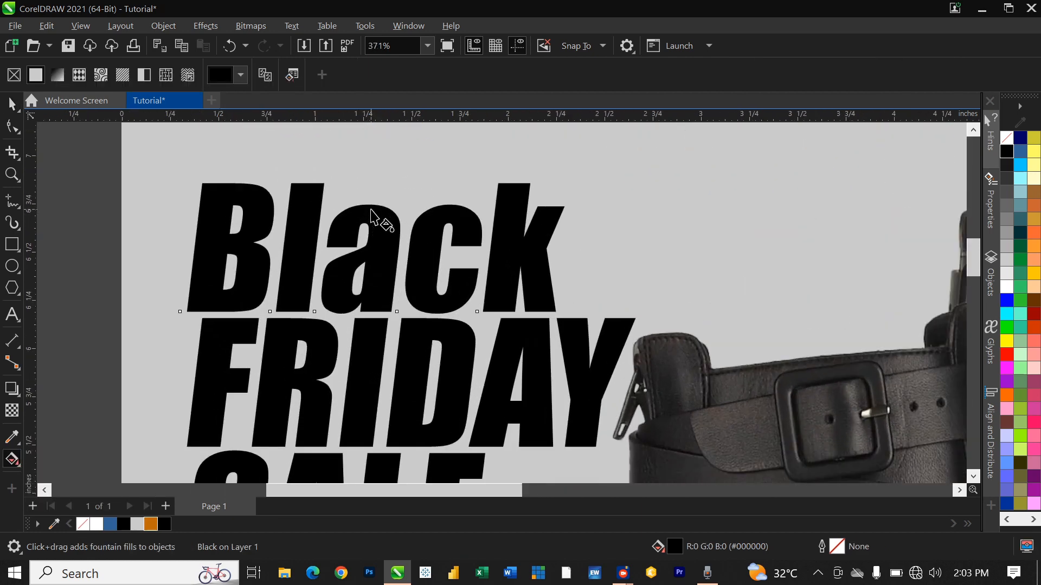
{"action": "left_click_drag", "start_coordinate": [371, 207], "coordinate": [371, 304]}
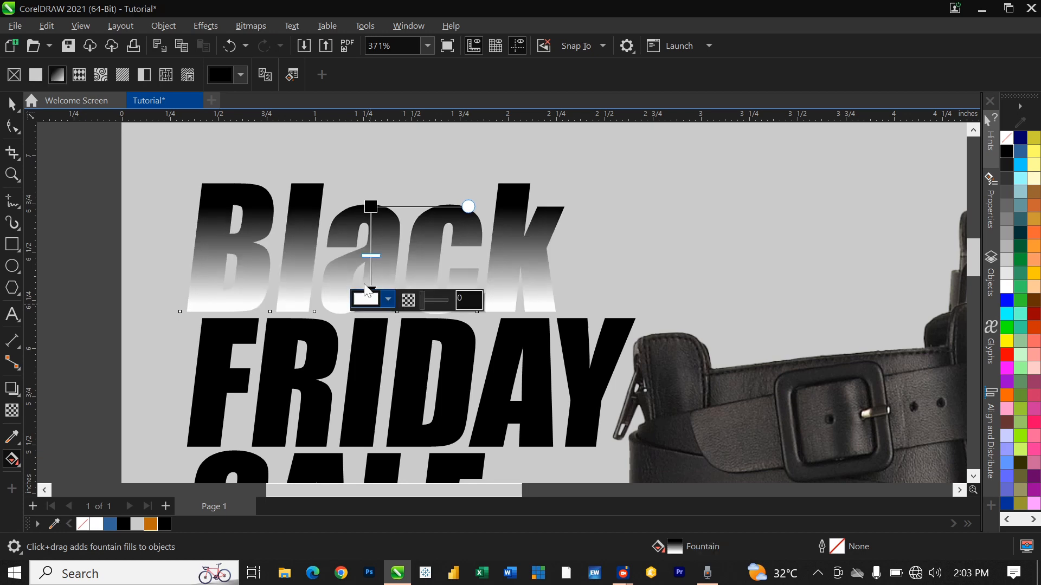
{"action": "left_click", "coordinate": [388, 299]}
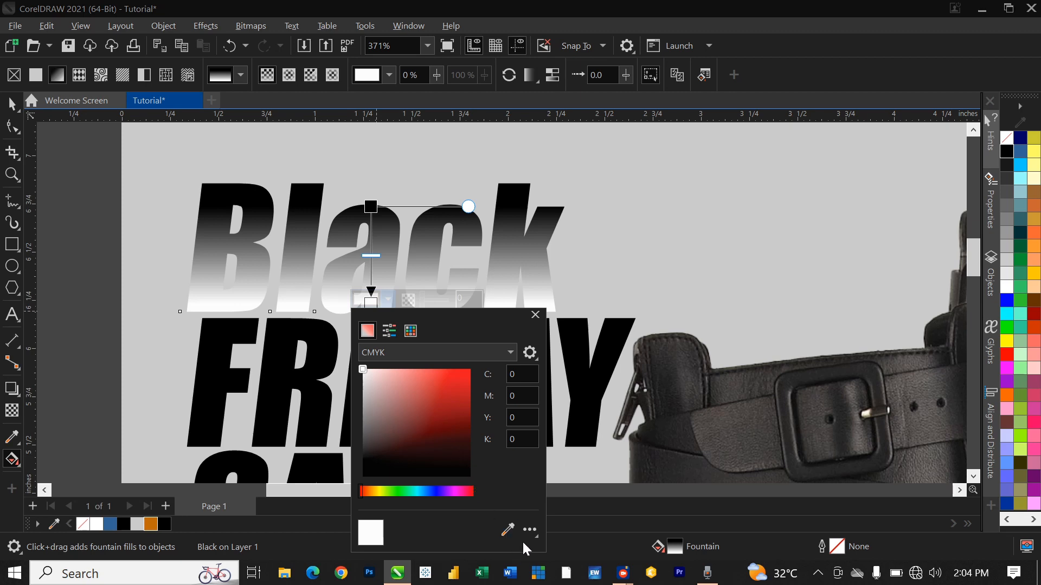
{"action": "left_click", "coordinate": [507, 529]}
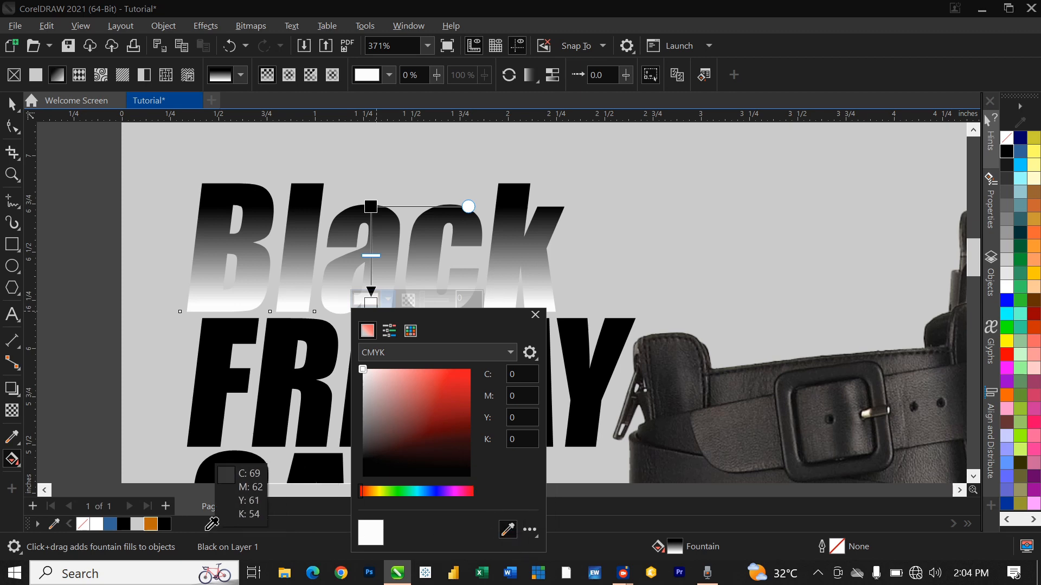
{"action": "left_click", "coordinate": [152, 524]}
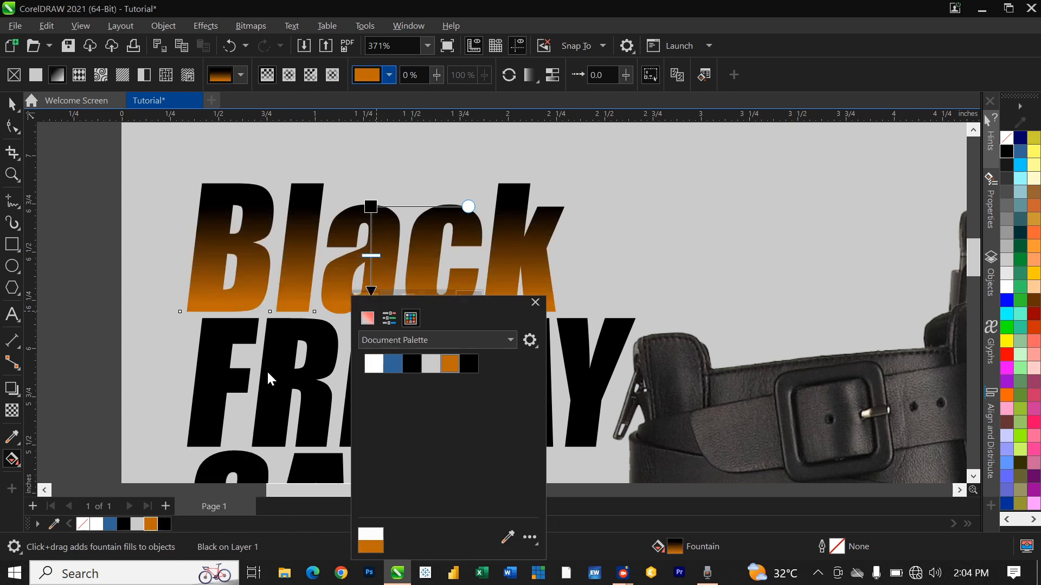
{"action": "key", "text": "ctrl+z"}
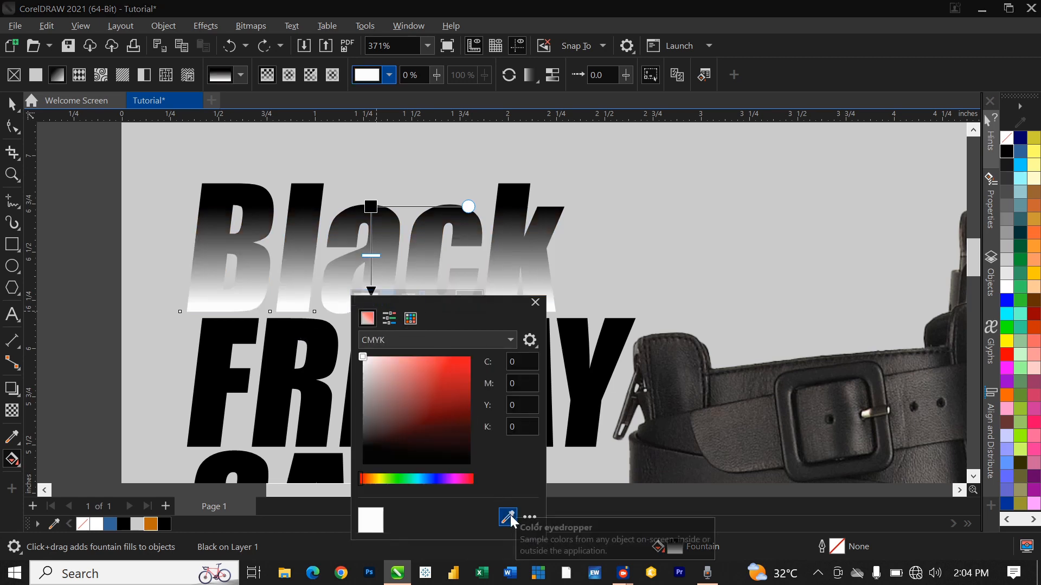
{"action": "left_click", "coordinate": [509, 516]}
{"action": "left_click", "coordinate": [125, 522]}
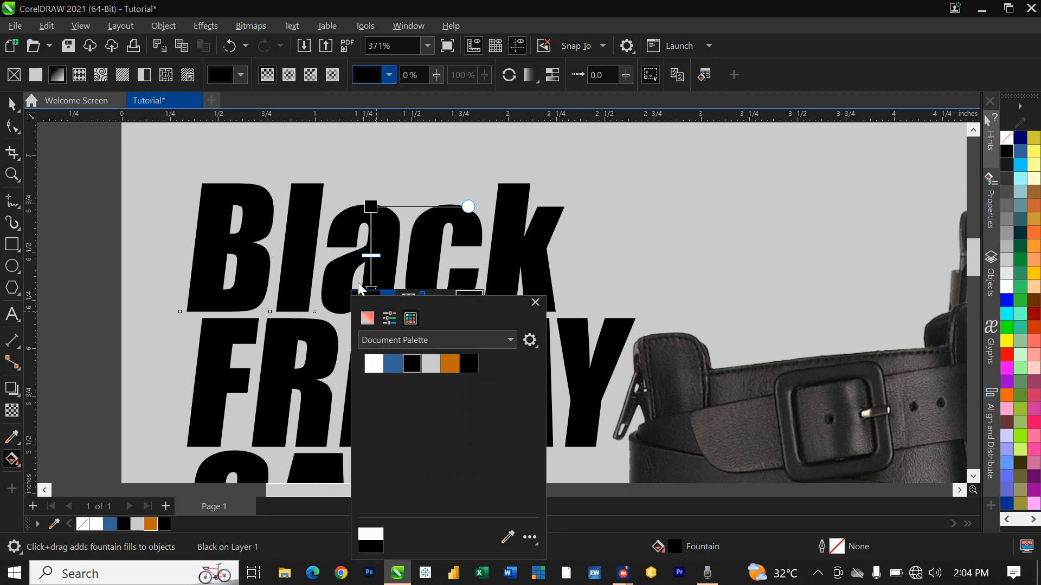
Step: Add a light grey (#B8B6B6) stop midway along Black's gradient
{"action": "scroll", "coordinate": [379, 268], "scroll_direction": "up", "scroll_amount": 4}
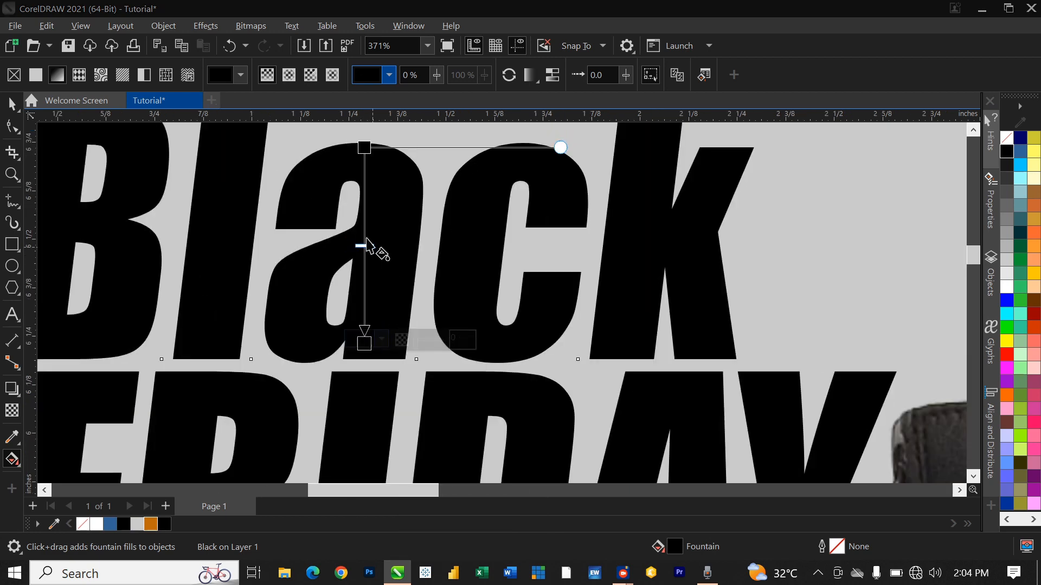
{"action": "double_click", "coordinate": [365, 236]}
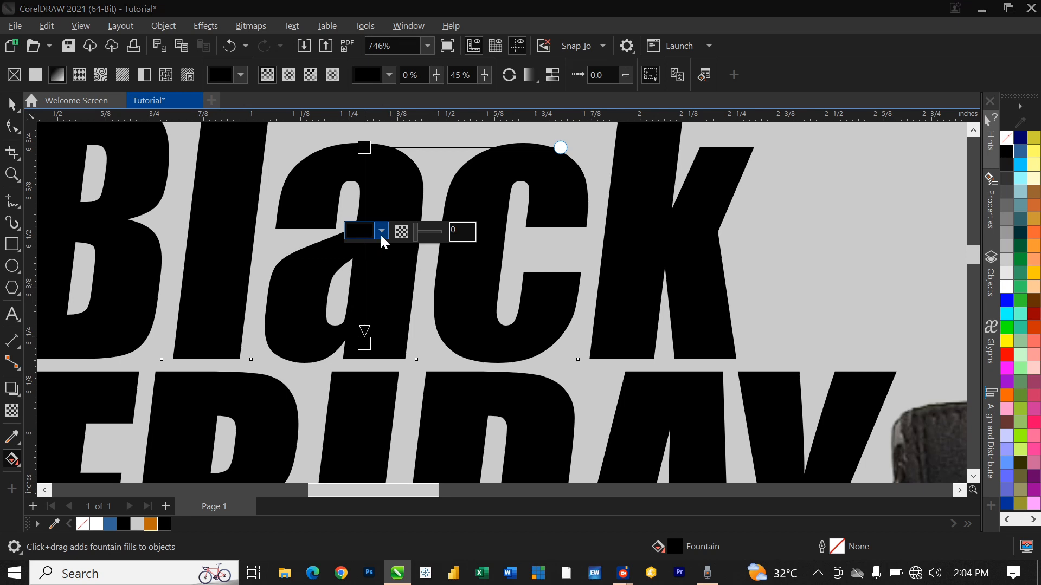
{"action": "left_click", "coordinate": [381, 237]}
{"action": "mouse_move", "coordinate": [384, 312]}
{"action": "left_mouse_down"}
{"action": "mouse_move", "coordinate": [362, 300]}
{"action": "mouse_move", "coordinate": [354, 331]}
{"action": "left_mouse_up"}
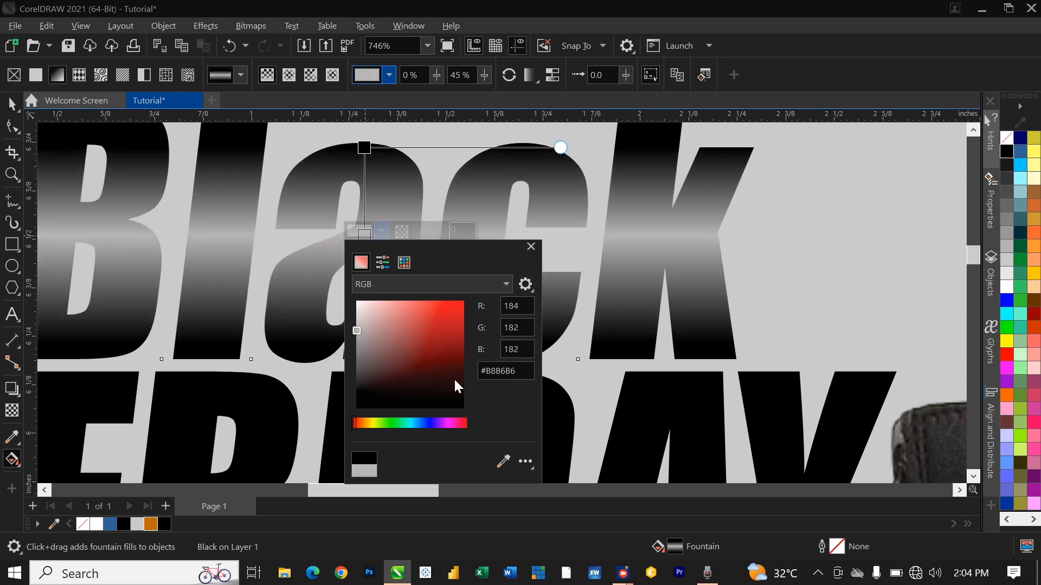
{"action": "scroll", "coordinate": [470, 290], "scroll_direction": "down", "scroll_amount": 5}
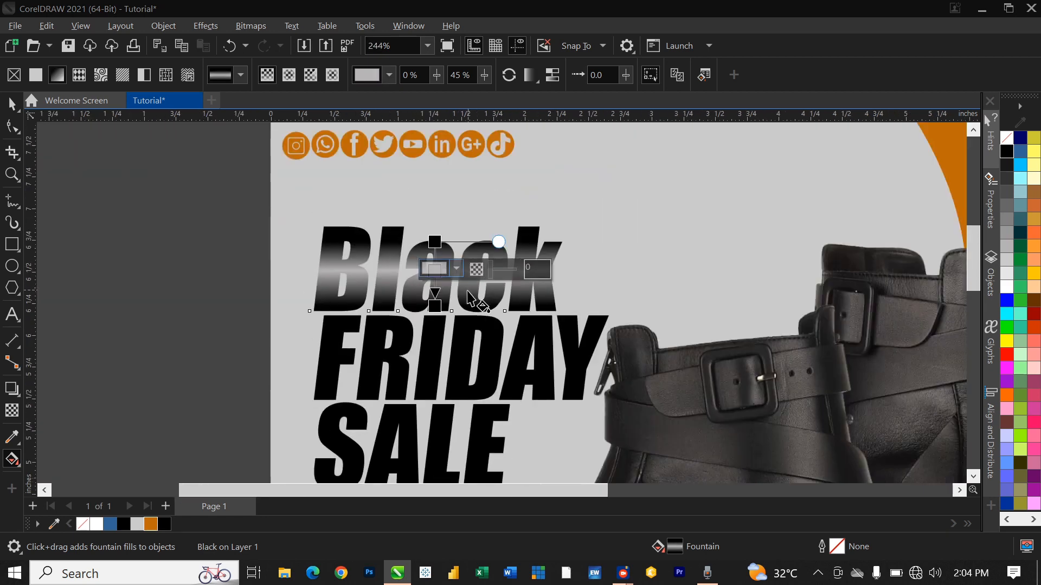
Step: Copy Black's metallic gradient fill onto SALE
{"action": "scroll", "coordinate": [518, 312], "scroll_direction": "up", "scroll_amount": 2}
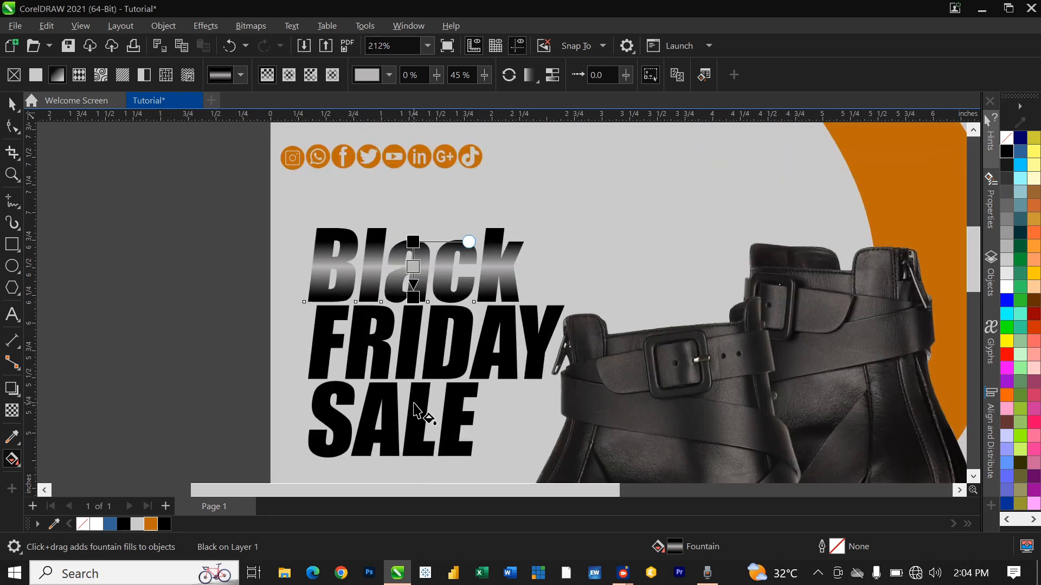
{"action": "left_click", "coordinate": [422, 428]}
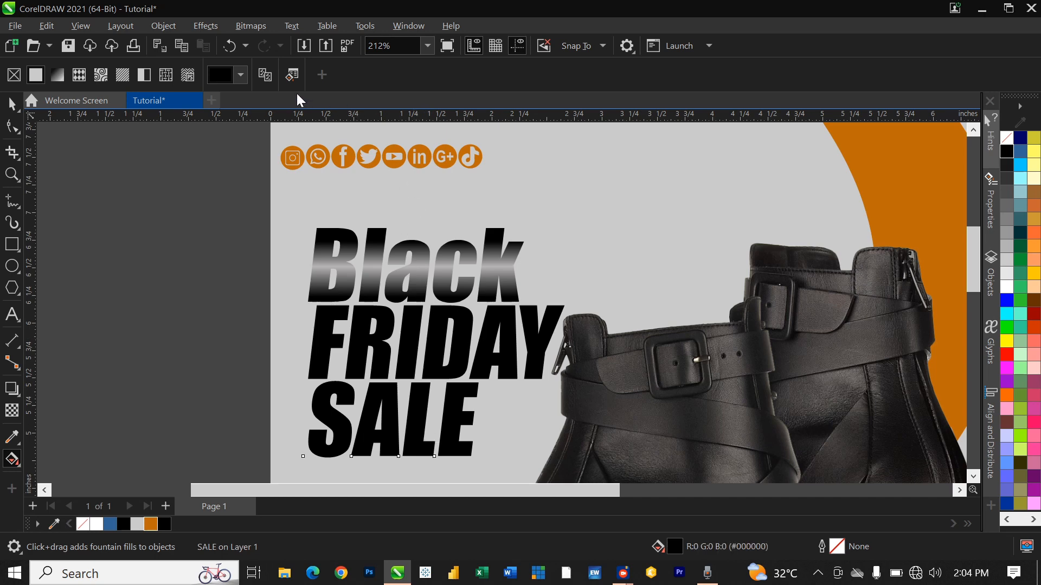
{"action": "left_click", "coordinate": [267, 76]}
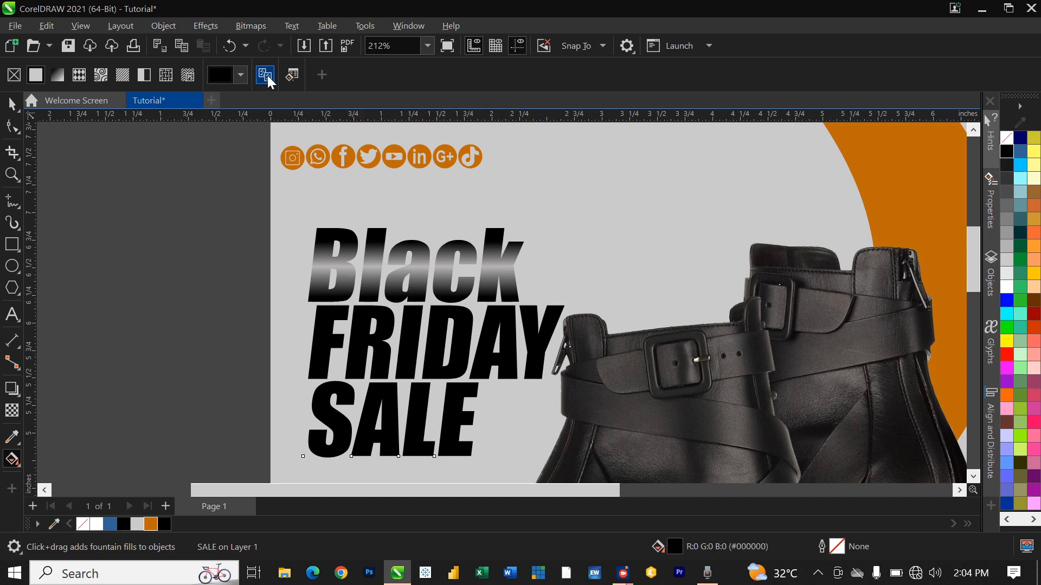
{"action": "left_click", "coordinate": [416, 270]}
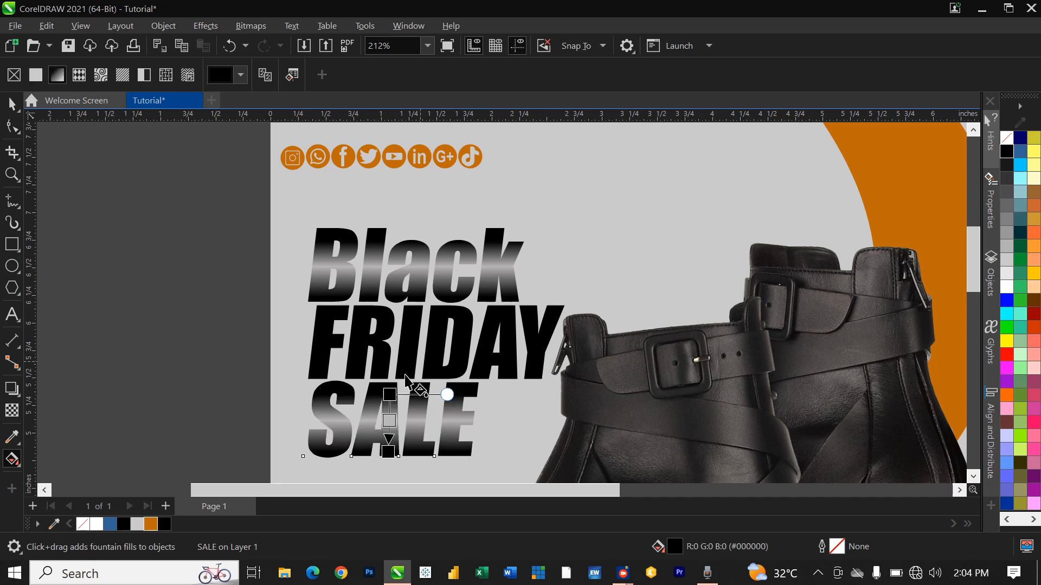
{"action": "scroll", "coordinate": [412, 386], "scroll_direction": "down", "scroll_amount": 1}
{"action": "scroll", "coordinate": [448, 399], "scroll_direction": "up", "scroll_amount": 2}
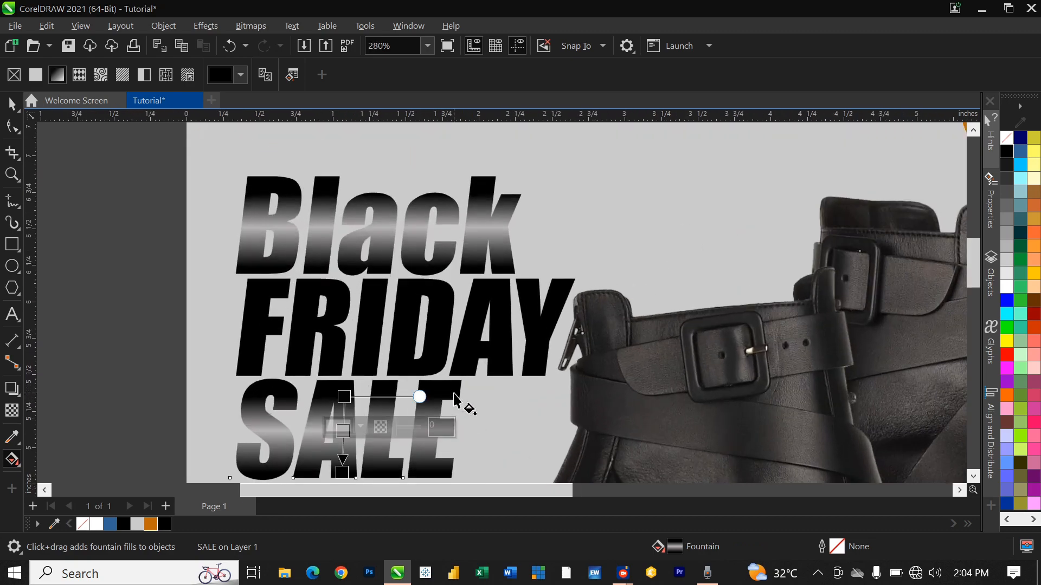
Step: Draw a top-to-bottom fountain fill on FRIDAY with an orange (#BF6B0B) end colour
{"action": "key", "text": "space"}
{"action": "left_click", "coordinate": [406, 315]}
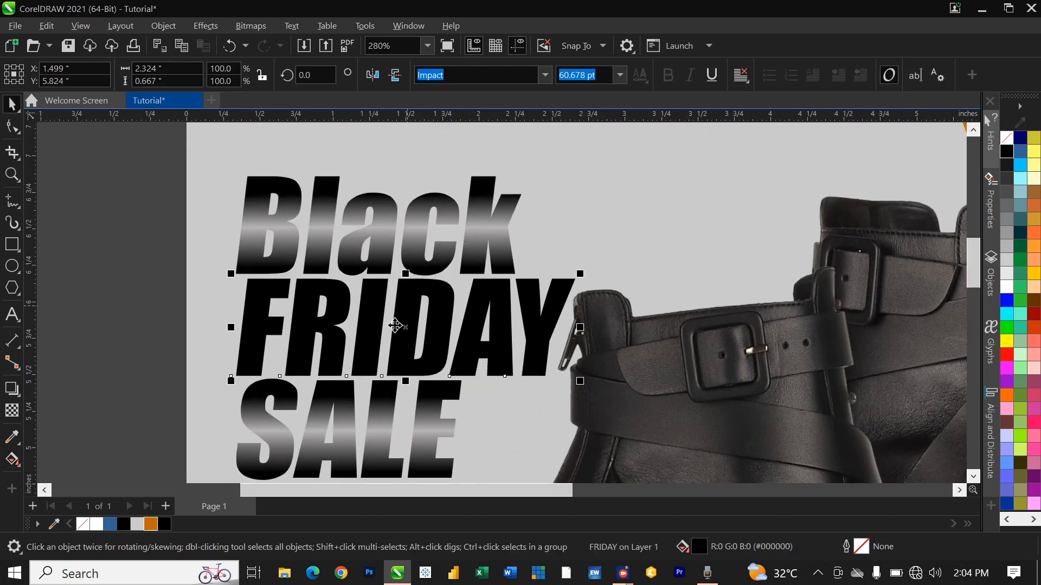
{"action": "key", "text": "space"}
{"action": "left_click_drag", "start_coordinate": [382, 282], "coordinate": [378, 372]}
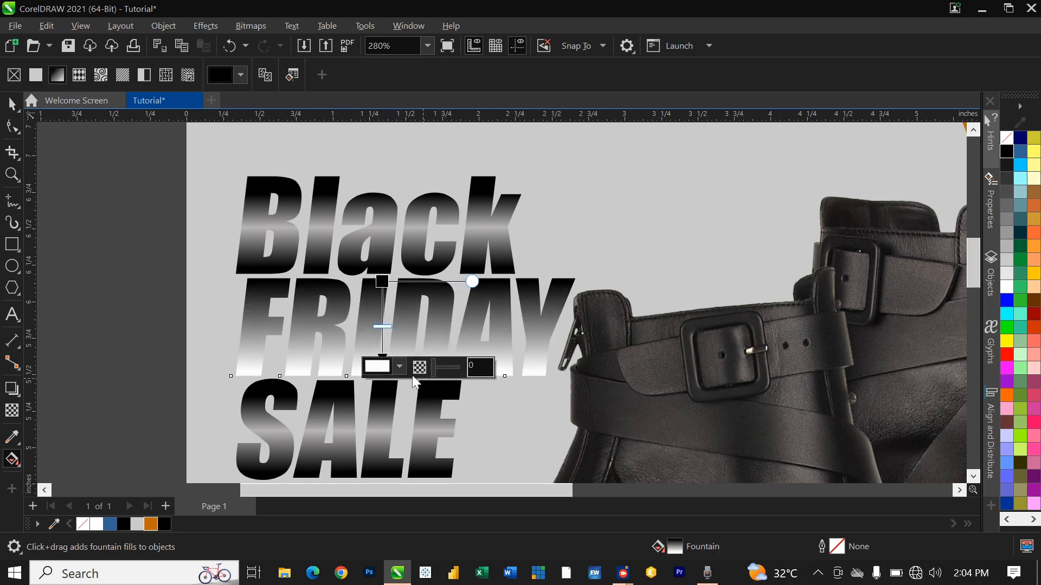
{"action": "left_click", "coordinate": [401, 366]}
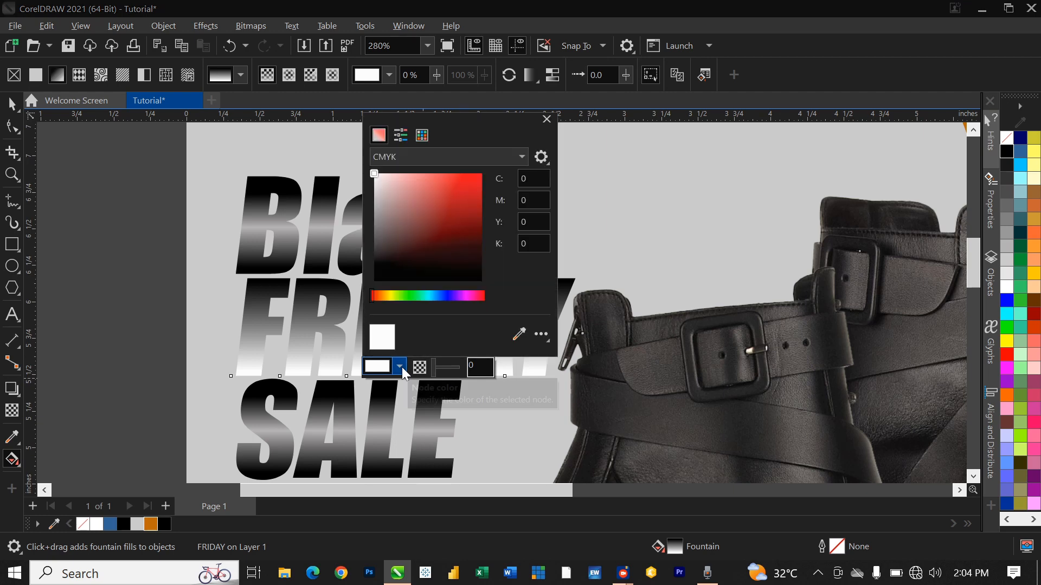
{"action": "left_click", "coordinate": [518, 334]}
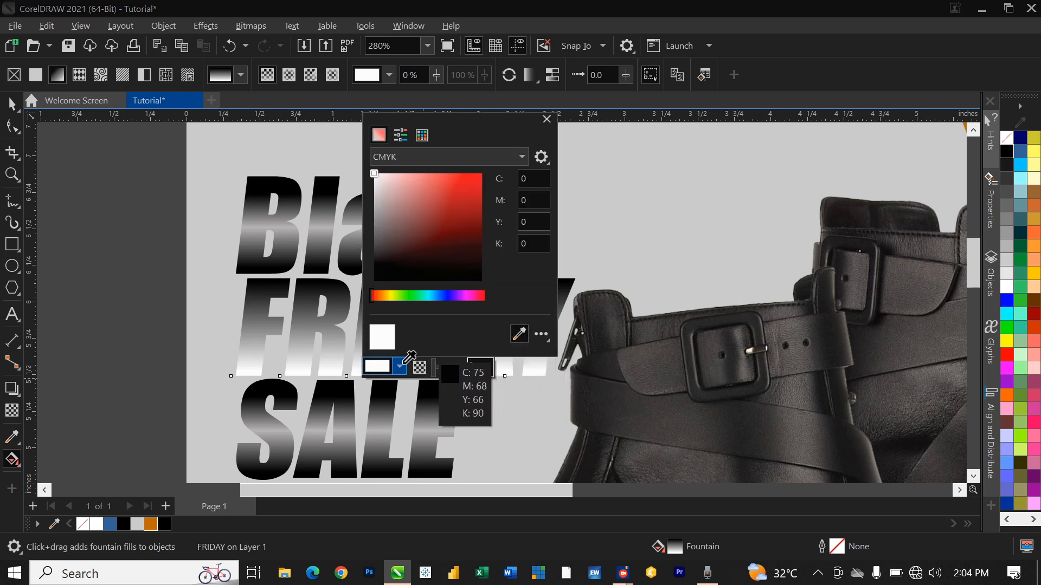
{"action": "left_click", "coordinate": [154, 524]}
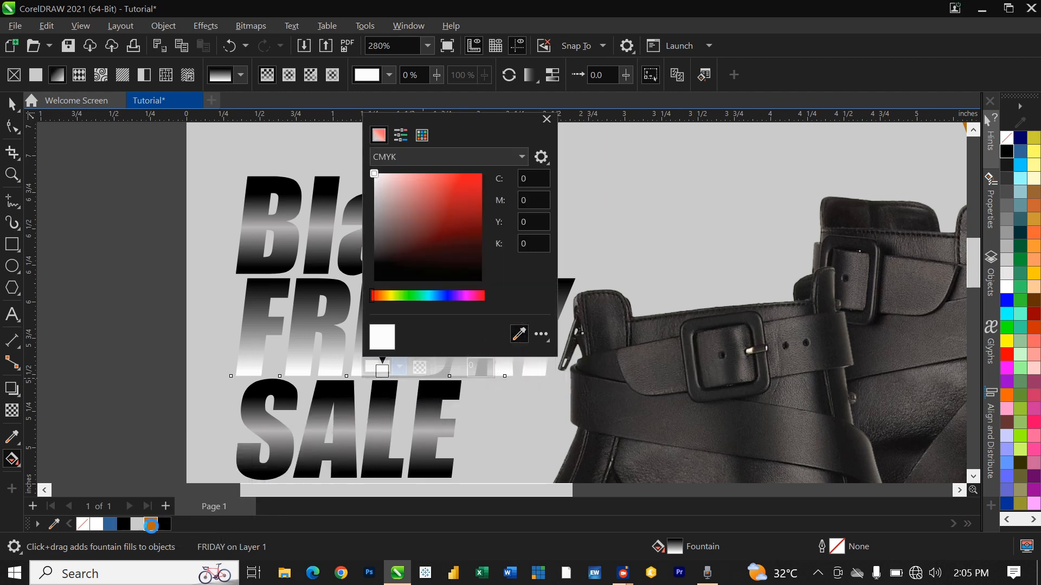
{"action": "left_click", "coordinate": [320, 329]}
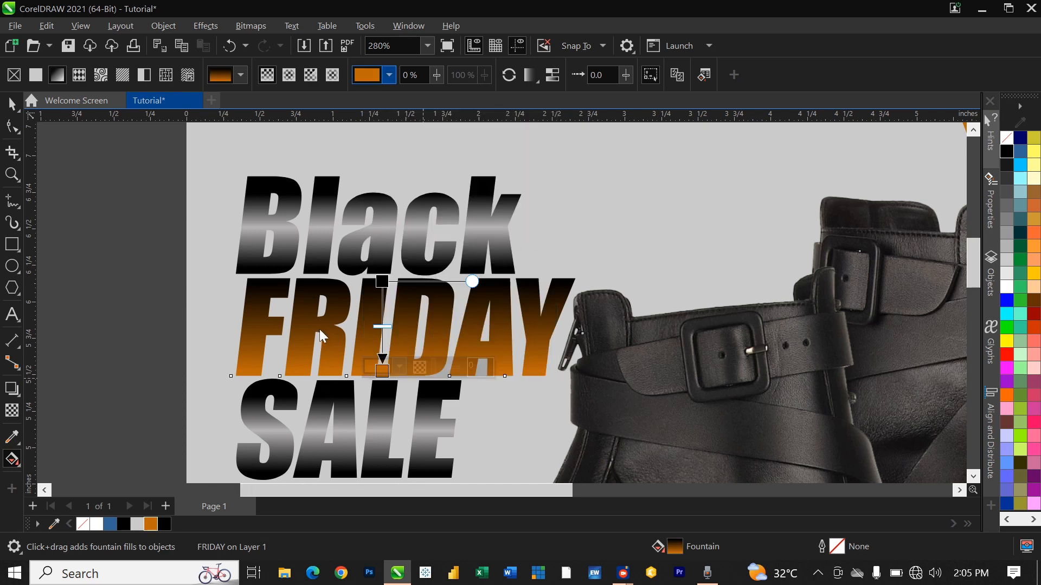
Step: Set FRIDAY's gradient start colour to the same orange
{"action": "left_click", "coordinate": [386, 282]}
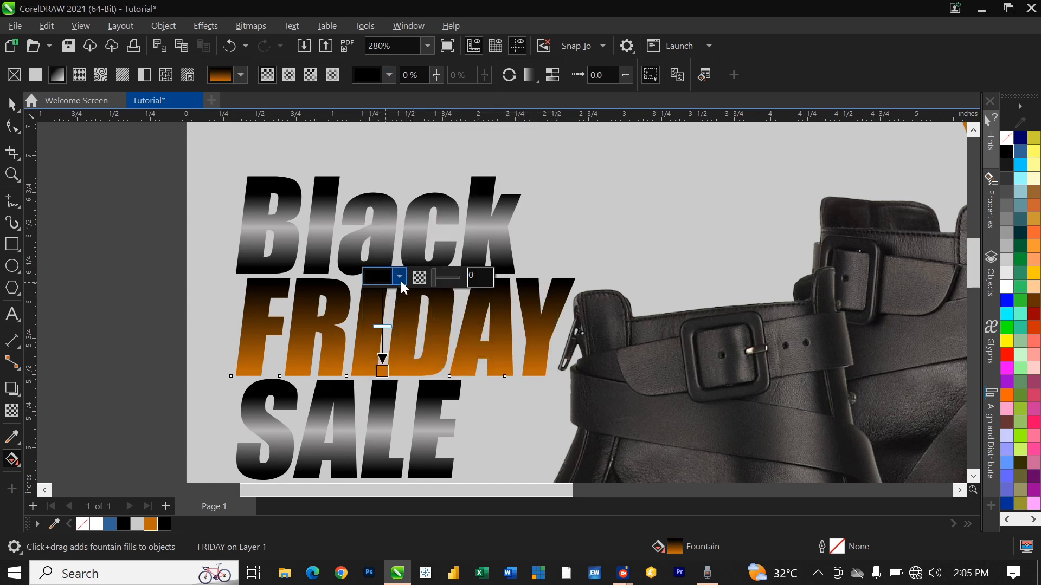
{"action": "left_click", "coordinate": [400, 278]}
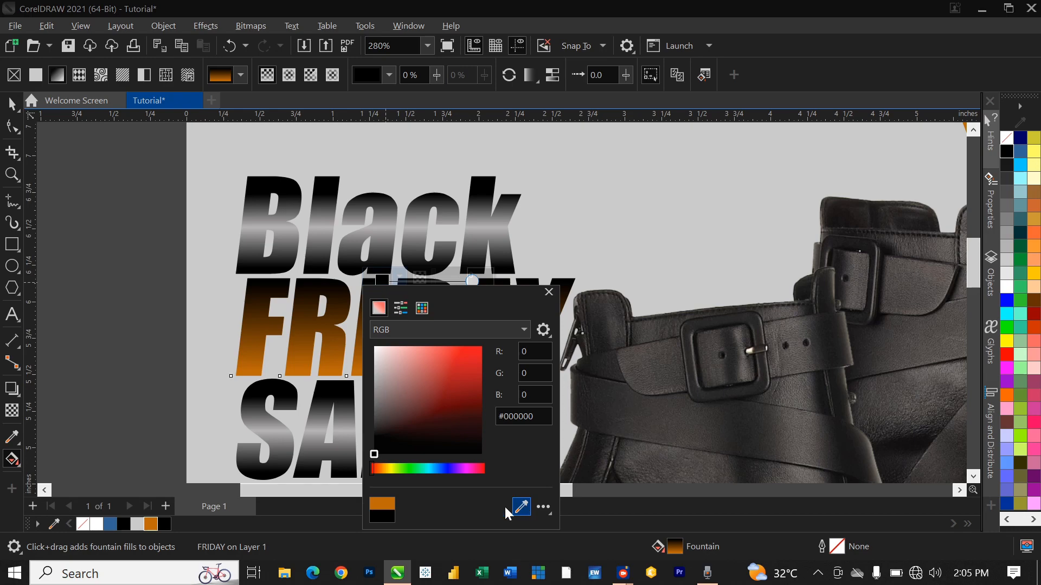
{"action": "left_click", "coordinate": [382, 503]}
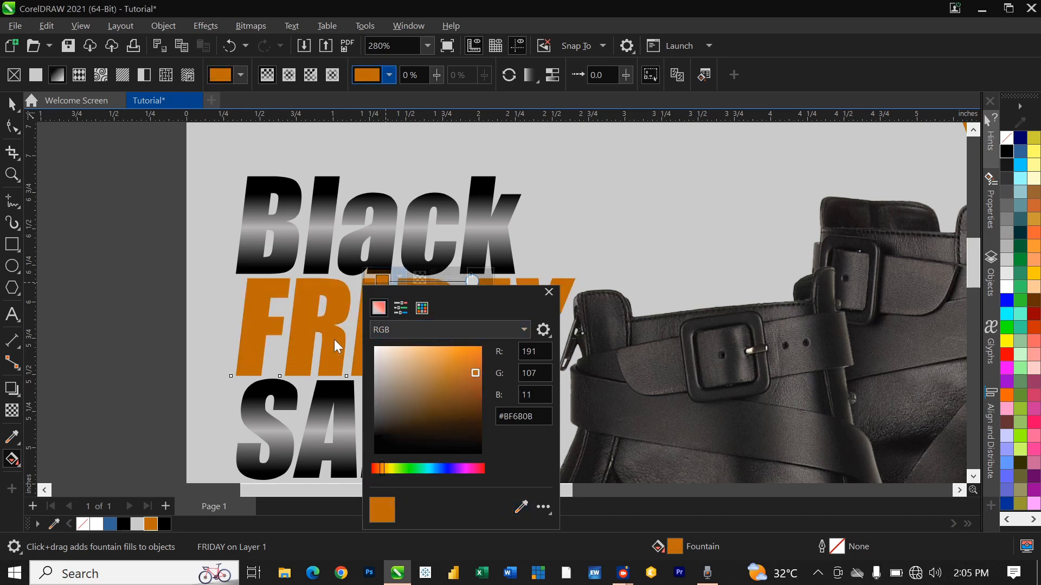
{"action": "left_click", "coordinate": [594, 255]}
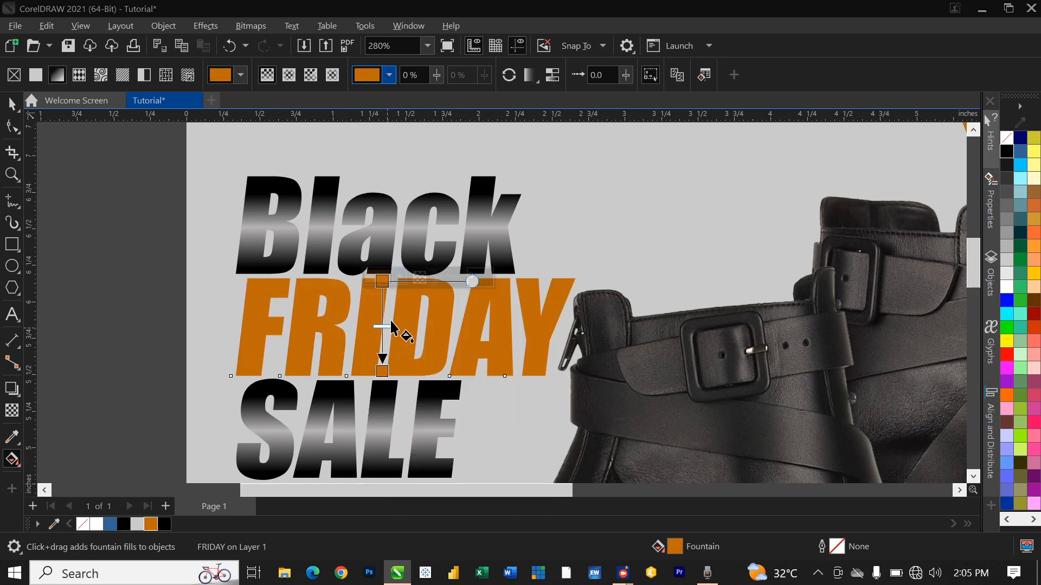
{"action": "scroll", "coordinate": [390, 323], "scroll_direction": "up", "scroll_amount": 5}
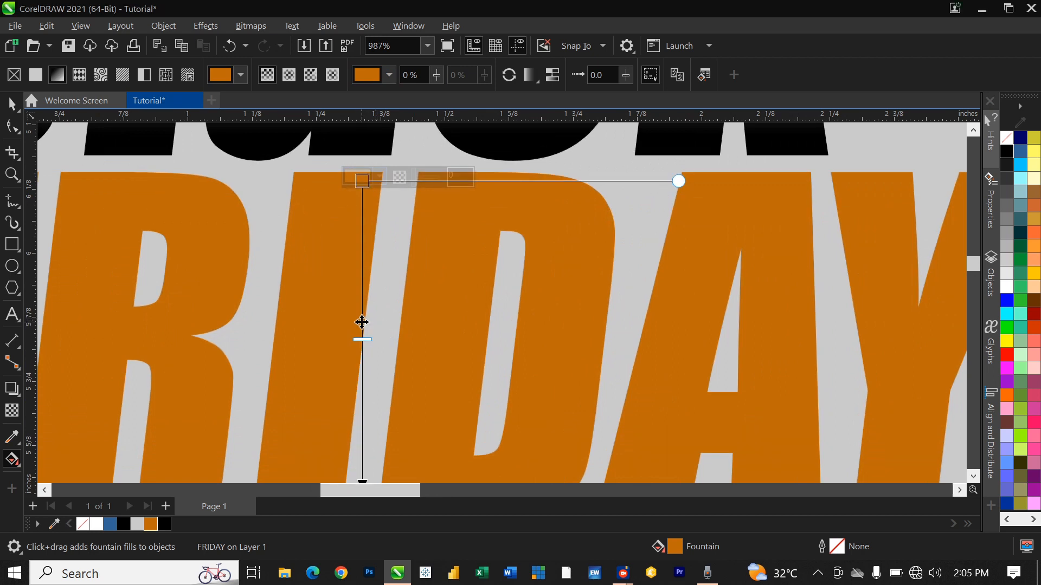
Step: Add a pale peach (#E5B072) stop in the middle of FRIDAY's gradient
{"action": "double_click", "coordinate": [362, 322]}
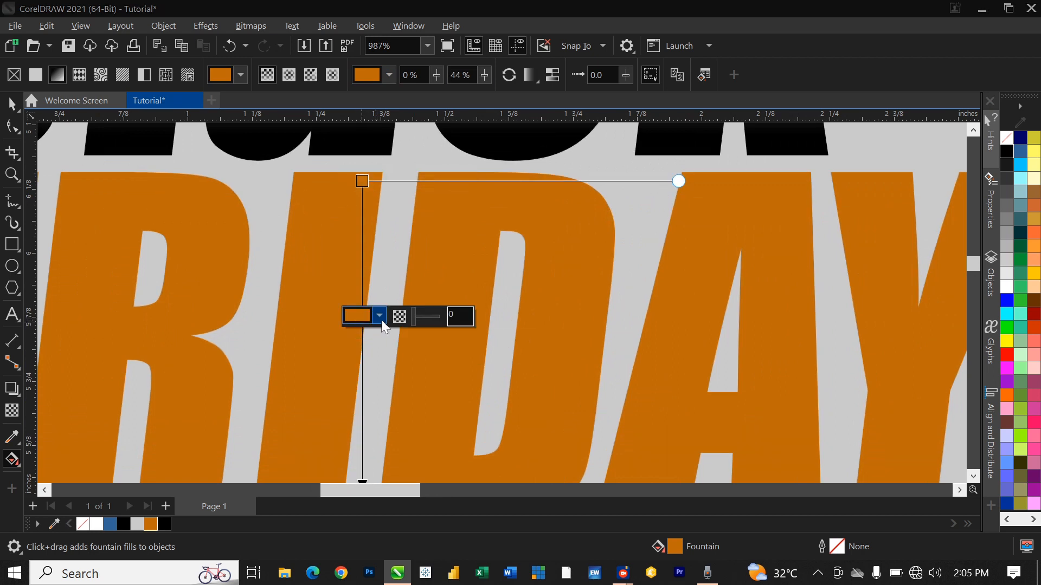
{"action": "left_click", "coordinate": [382, 319]}
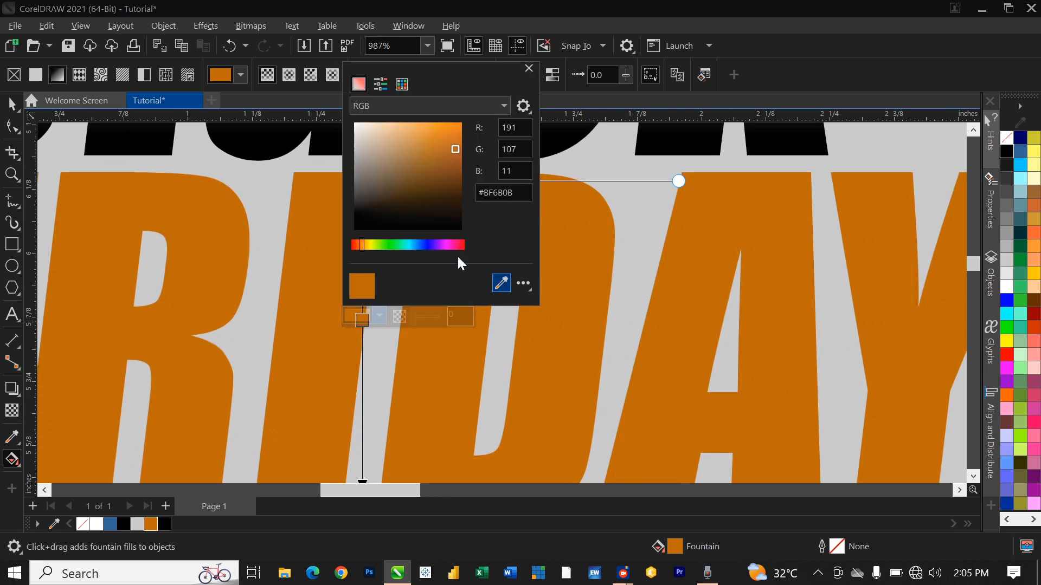
{"action": "left_click", "coordinate": [357, 151]}
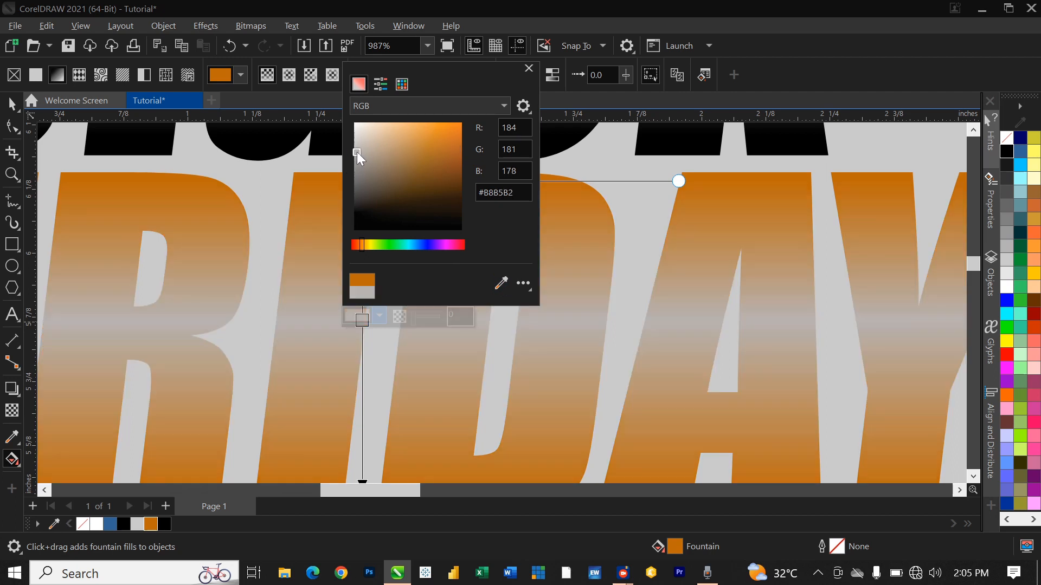
{"action": "mouse_move", "coordinate": [356, 154]}
{"action": "left_mouse_down"}
{"action": "mouse_move", "coordinate": [363, 124]}
{"action": "mouse_move", "coordinate": [391, 125]}
{"action": "left_mouse_up"}
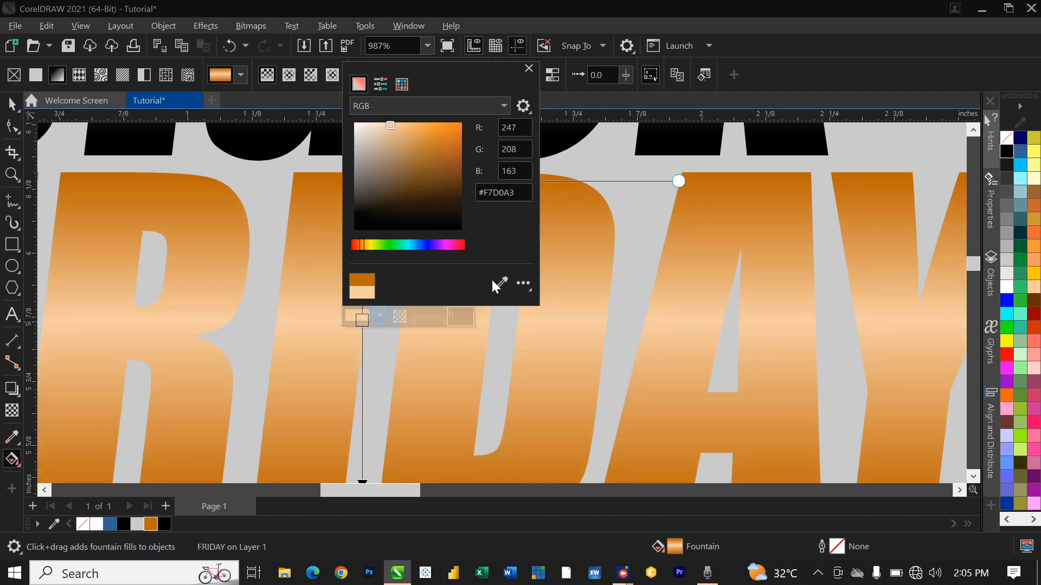
{"action": "left_click", "coordinate": [523, 283]}
{"action": "scroll", "coordinate": [561, 310], "scroll_direction": "down", "scroll_amount": 3}
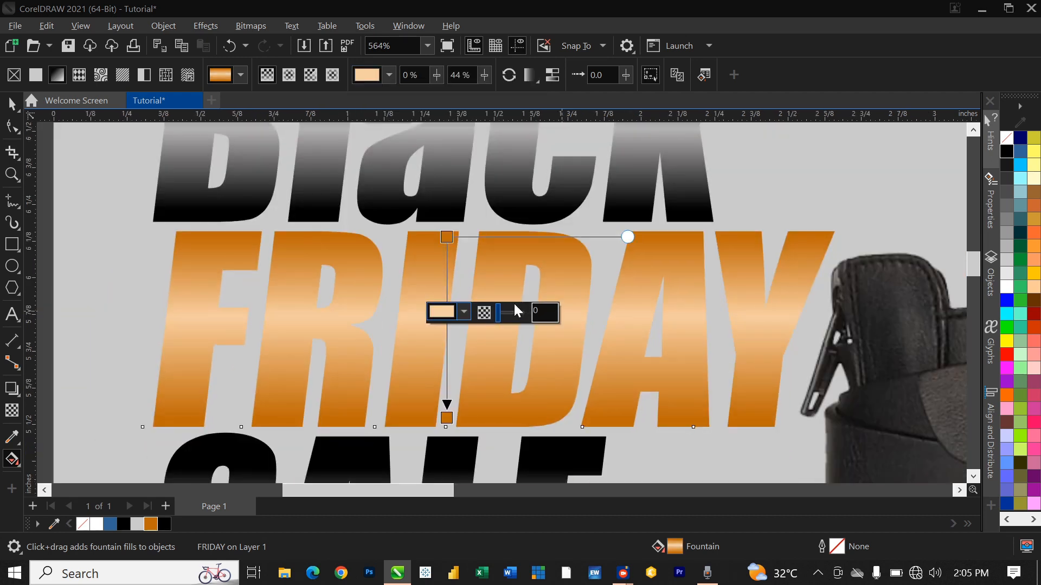
{"action": "scroll", "coordinate": [497, 326], "scroll_direction": "down", "scroll_amount": 2}
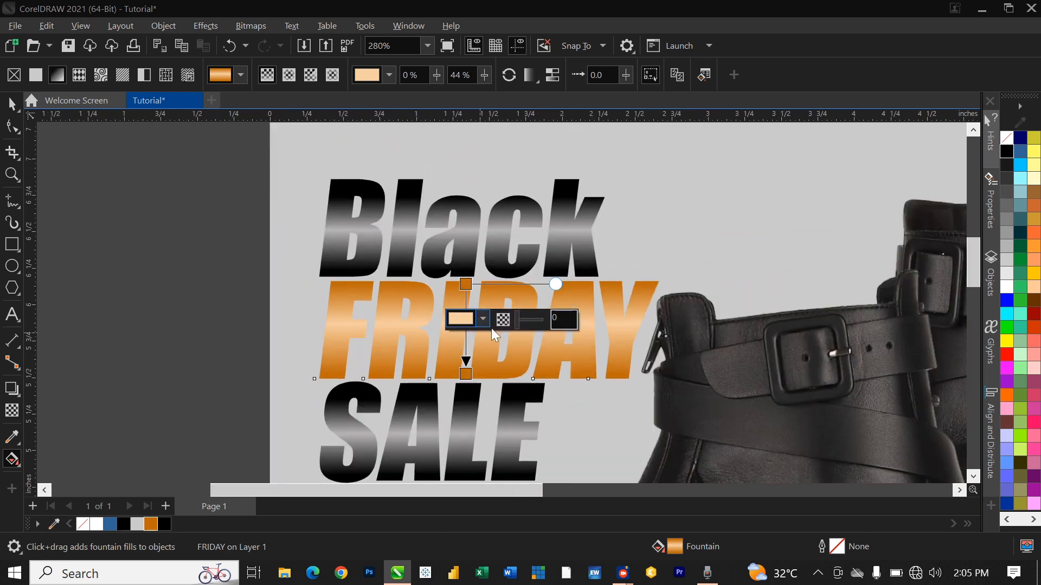
{"action": "scroll", "coordinate": [473, 313], "scroll_direction": "up", "scroll_amount": 4}
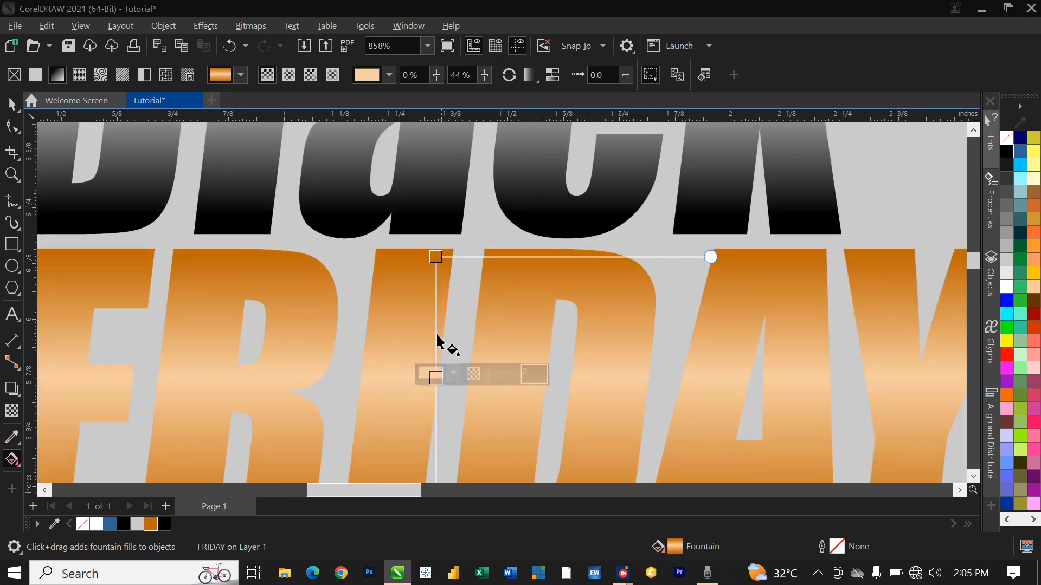
Step: Add a dark orange stop higher on FRIDAY's gradient
{"action": "double_click", "coordinate": [436, 323]}
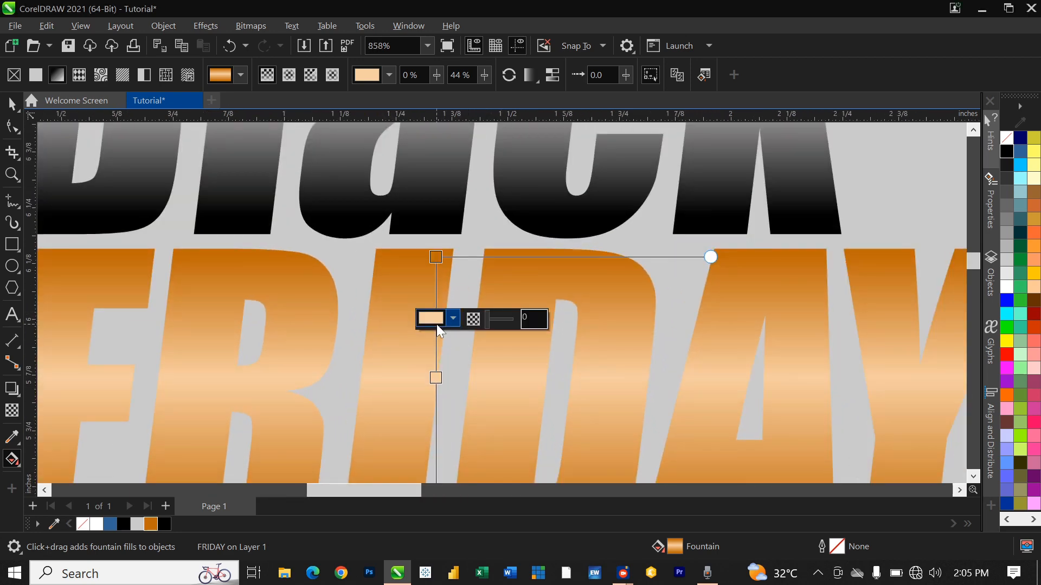
{"action": "left_click", "coordinate": [452, 320]}
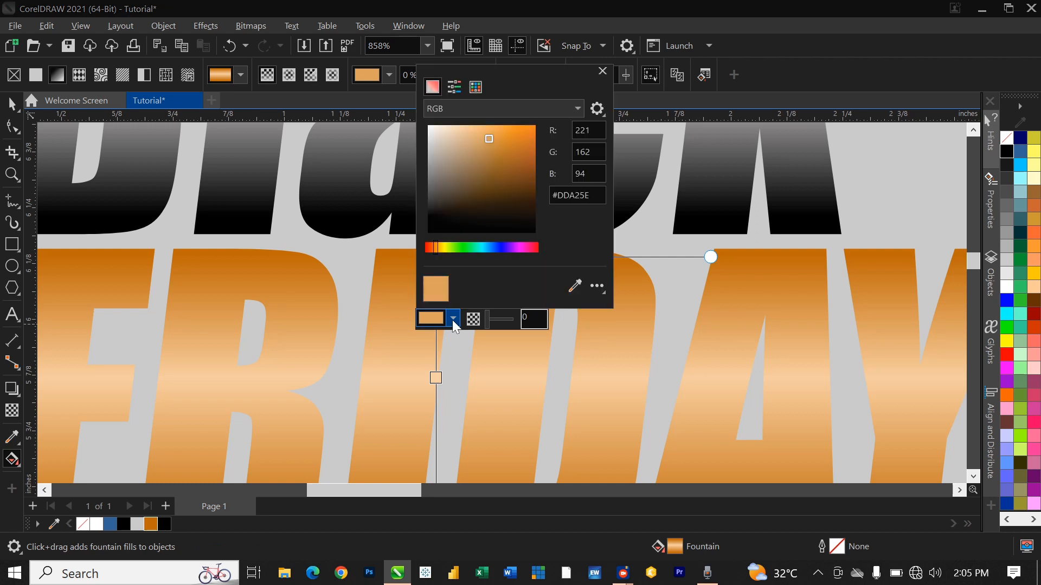
{"action": "left_click", "coordinate": [575, 288]}
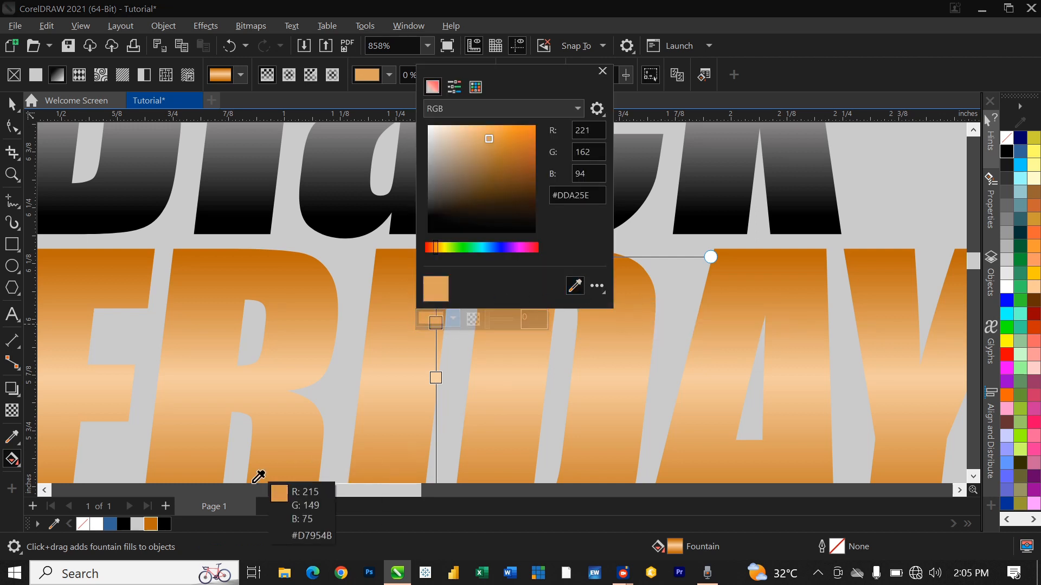
{"action": "left_click", "coordinate": [150, 521]}
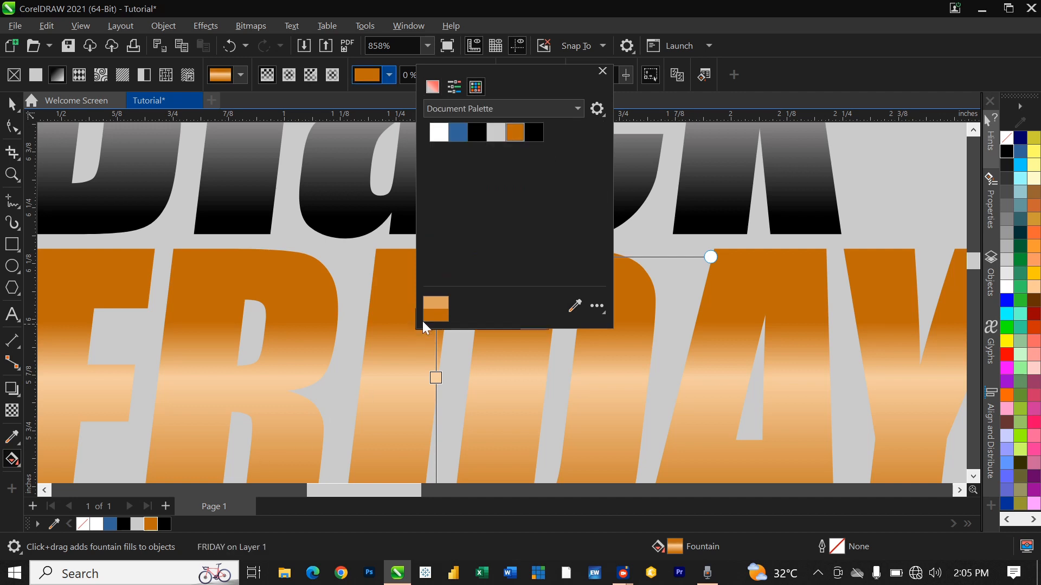
Step: Add another stop to FRIDAY's gradient sampled from the #BF6B0B dark orange swatch
{"action": "left_click", "coordinate": [440, 438]}
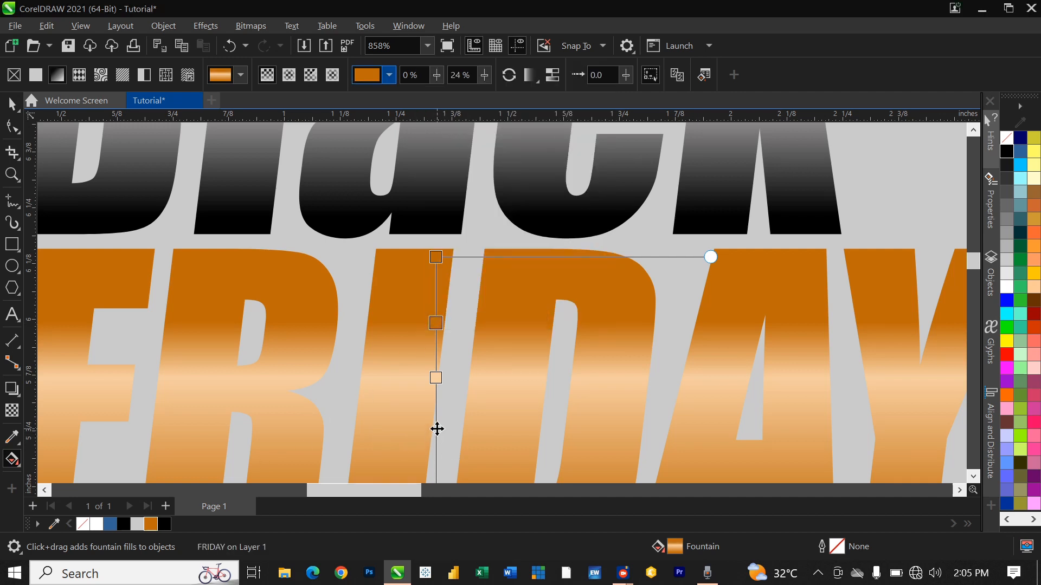
{"action": "double_click", "coordinate": [437, 429]}
{"action": "left_click", "coordinate": [453, 425]}
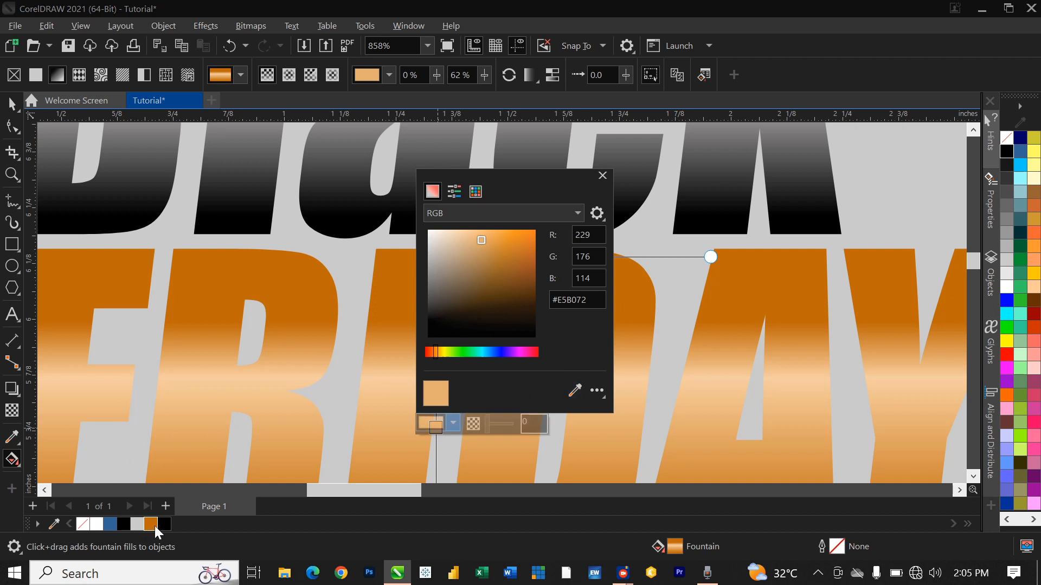
{"action": "left_click", "coordinate": [574, 390]}
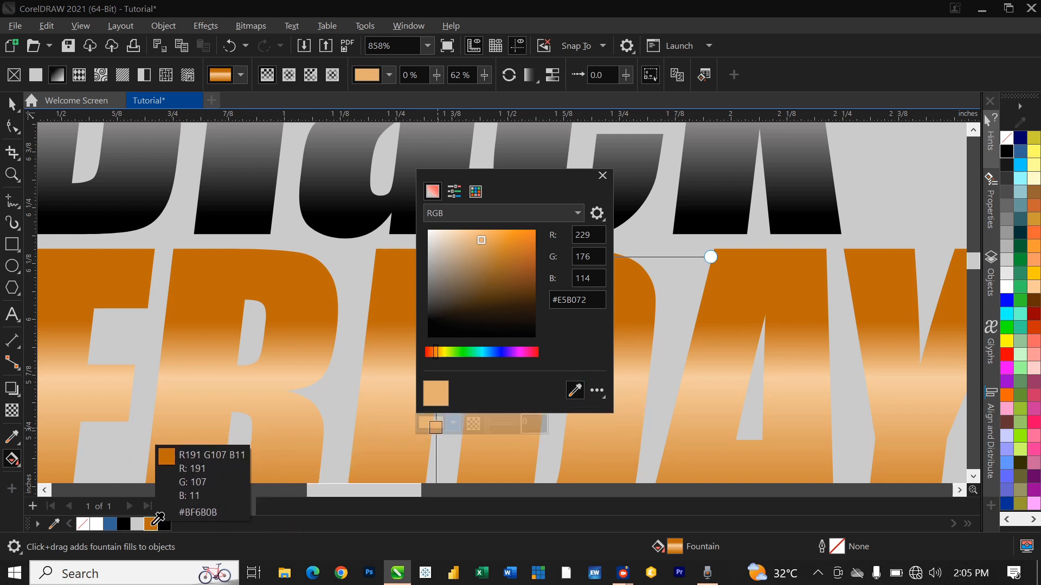
{"action": "left_click", "coordinate": [154, 524]}
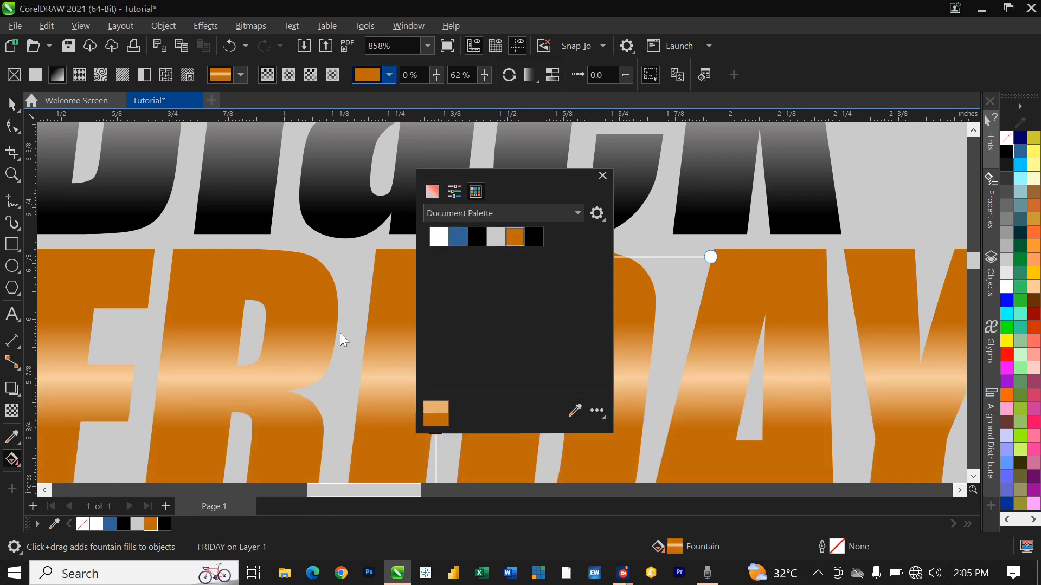
{"action": "scroll", "coordinate": [343, 332], "scroll_direction": "down", "scroll_amount": 6}
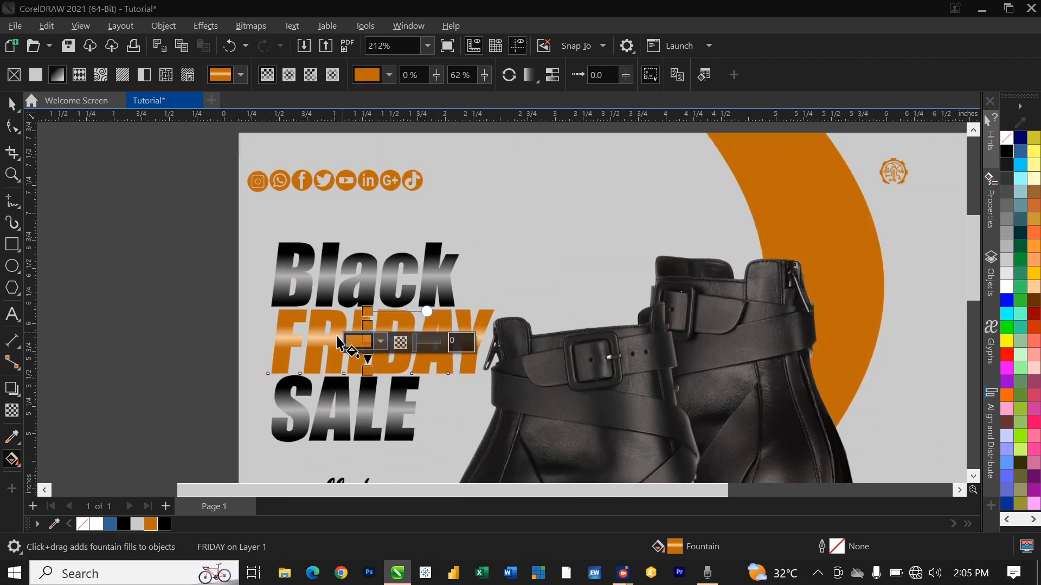
{"action": "scroll", "coordinate": [336, 334], "scroll_direction": "down", "scroll_amount": 2}
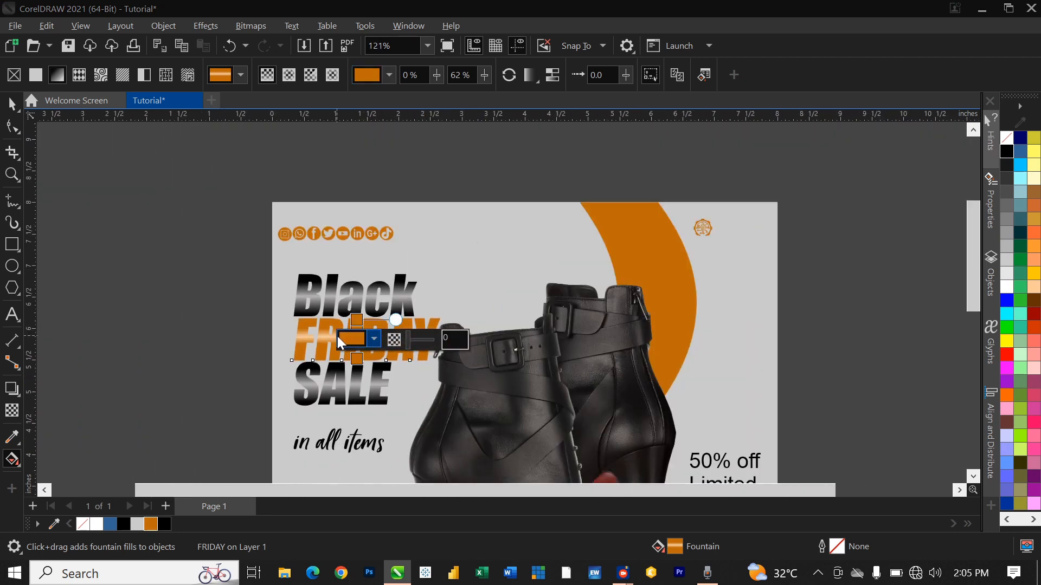
{"action": "left_click", "coordinate": [374, 348]}
{"action": "left_click", "coordinate": [377, 358]}
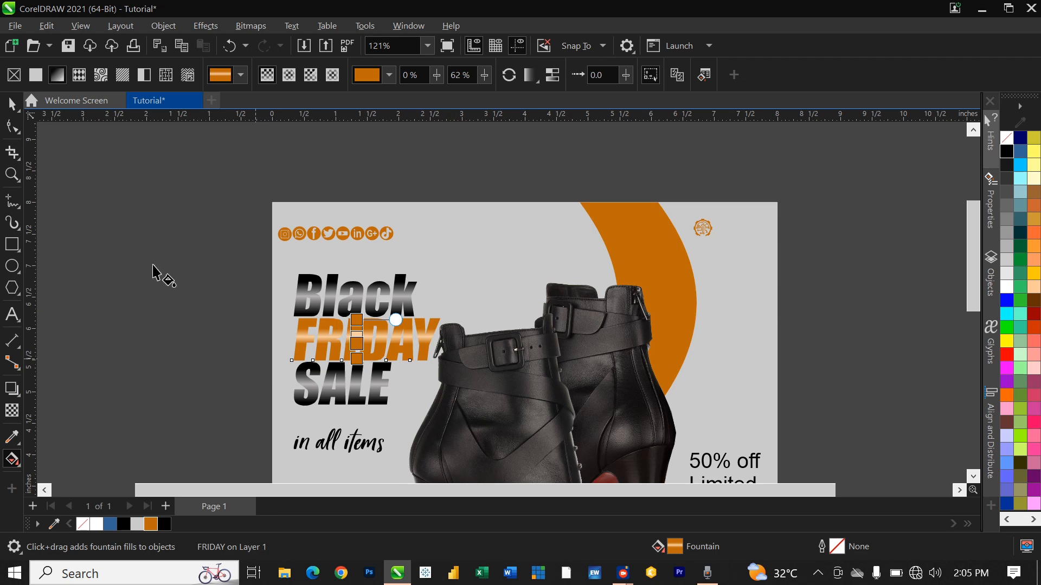
Step: Set '50%' in the offer text to Impact
{"action": "left_click", "coordinate": [12, 103]}
{"action": "left_click", "coordinate": [129, 319]}
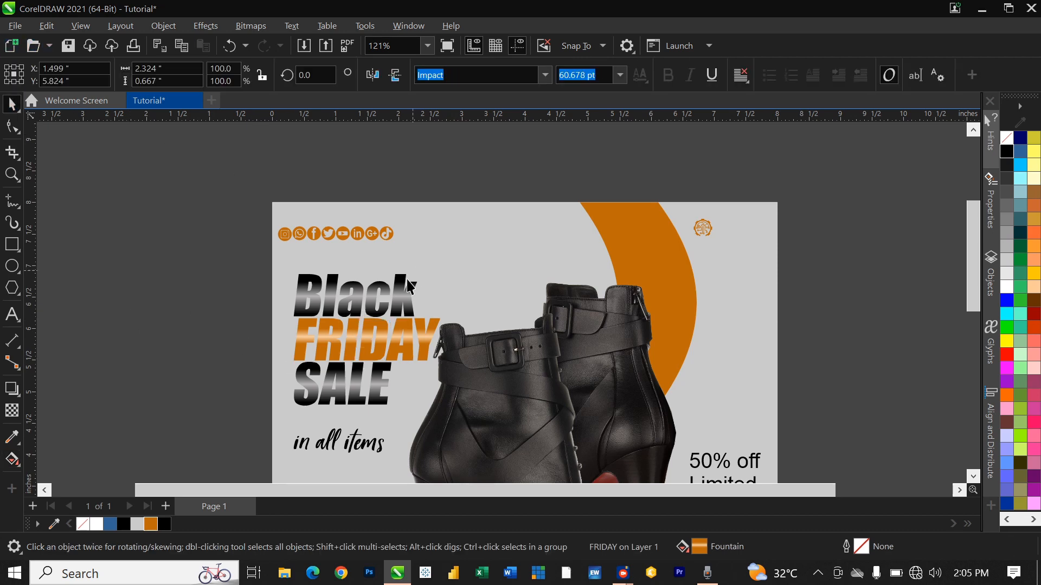
{"action": "scroll", "coordinate": [383, 293], "scroll_direction": "down", "scroll_amount": 2}
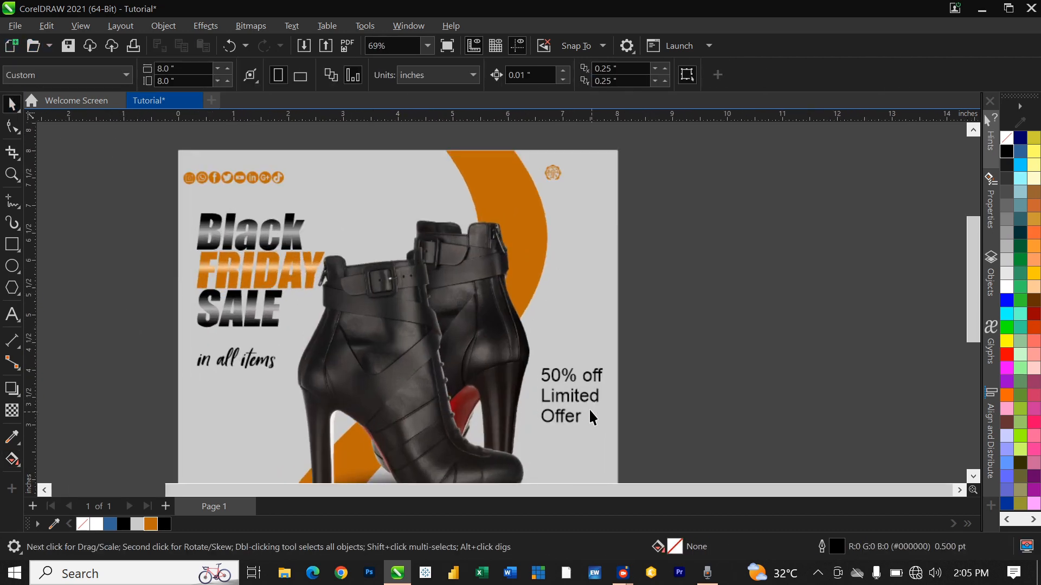
{"action": "scroll", "coordinate": [587, 416], "scroll_direction": "up", "scroll_amount": 3}
{"action": "left_click", "coordinate": [566, 374]}
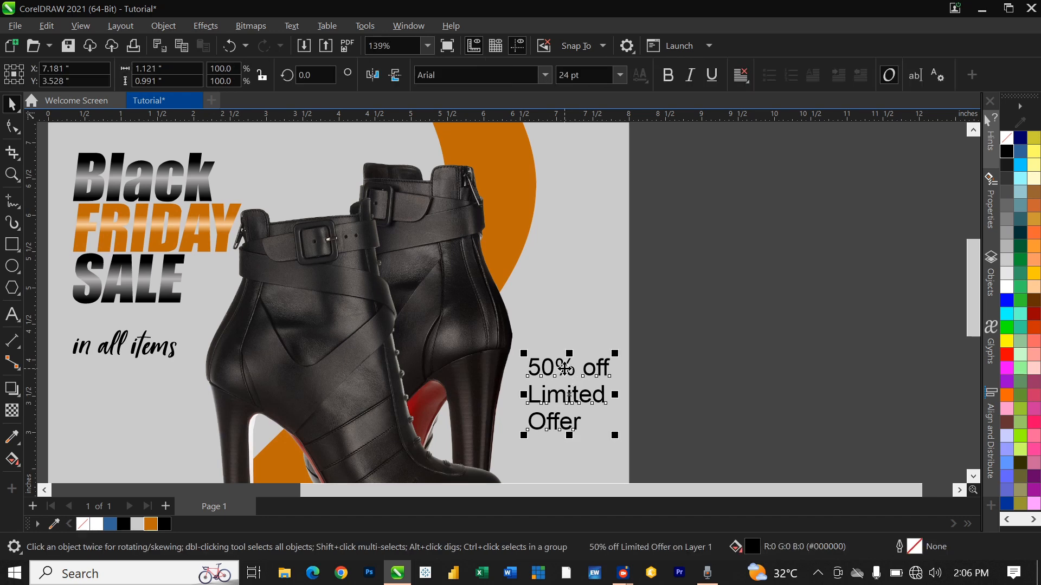
{"action": "left_click", "coordinate": [564, 367]}
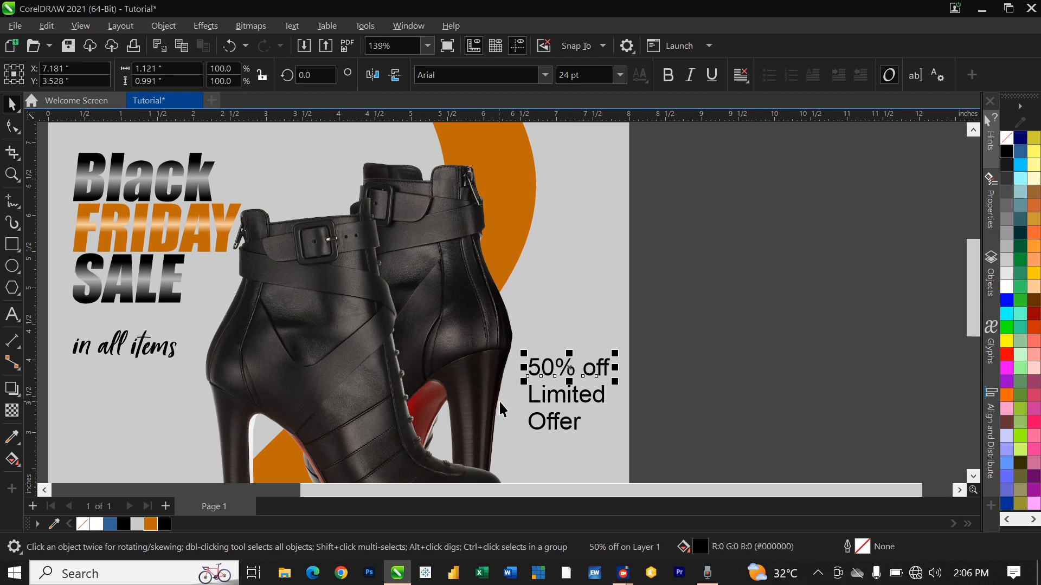
{"action": "left_click", "coordinate": [564, 376]}
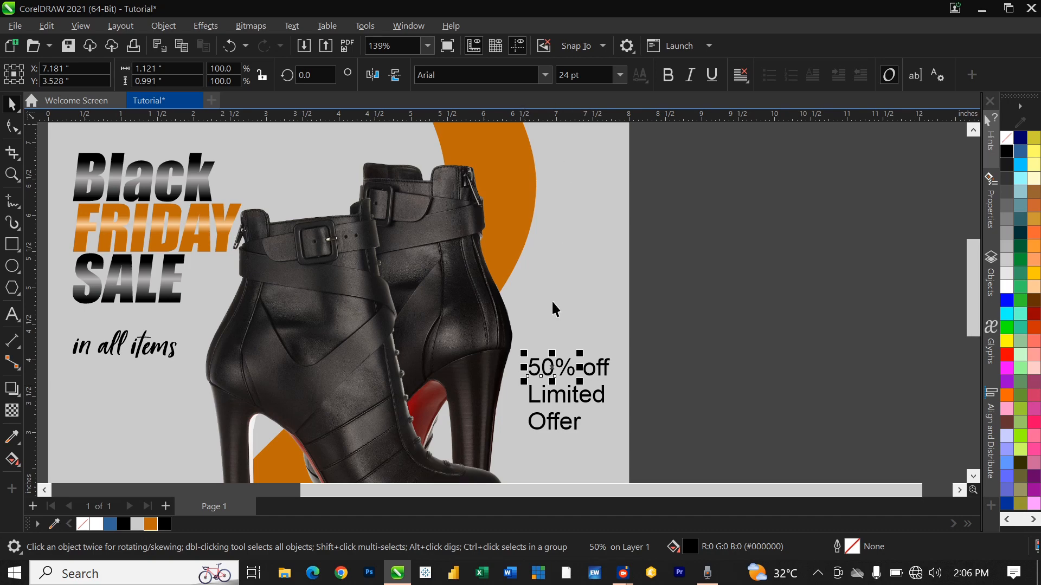
{"action": "left_click", "coordinate": [544, 75]}
{"action": "left_click", "coordinate": [490, 140]}
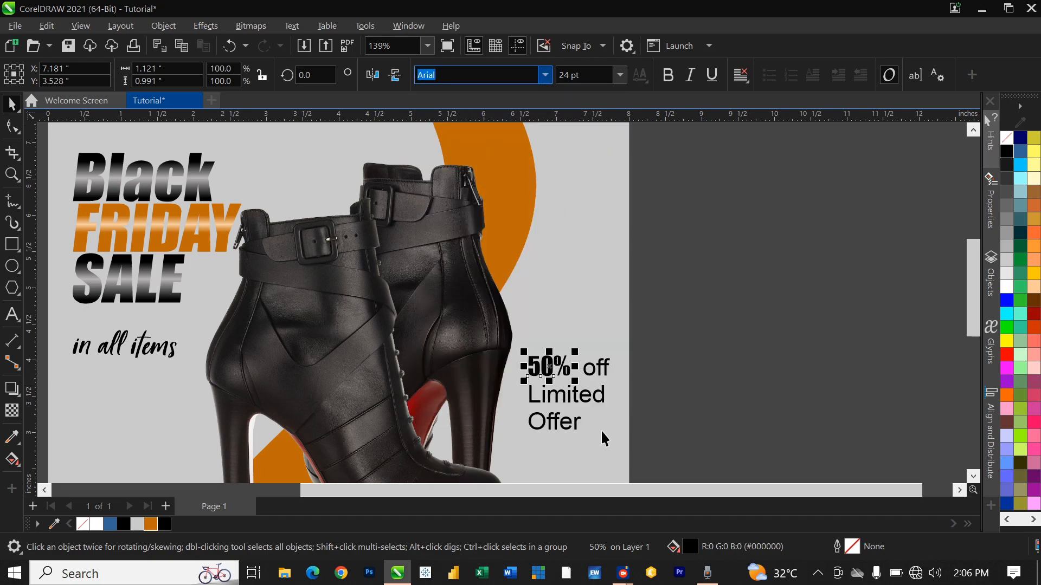
Step: Set 'Limited' to Impact and skew it to slant right
{"action": "scroll", "coordinate": [565, 399], "scroll_direction": "up", "scroll_amount": 4}
{"action": "scroll", "coordinate": [537, 342], "scroll_direction": "up", "scroll_amount": 2}
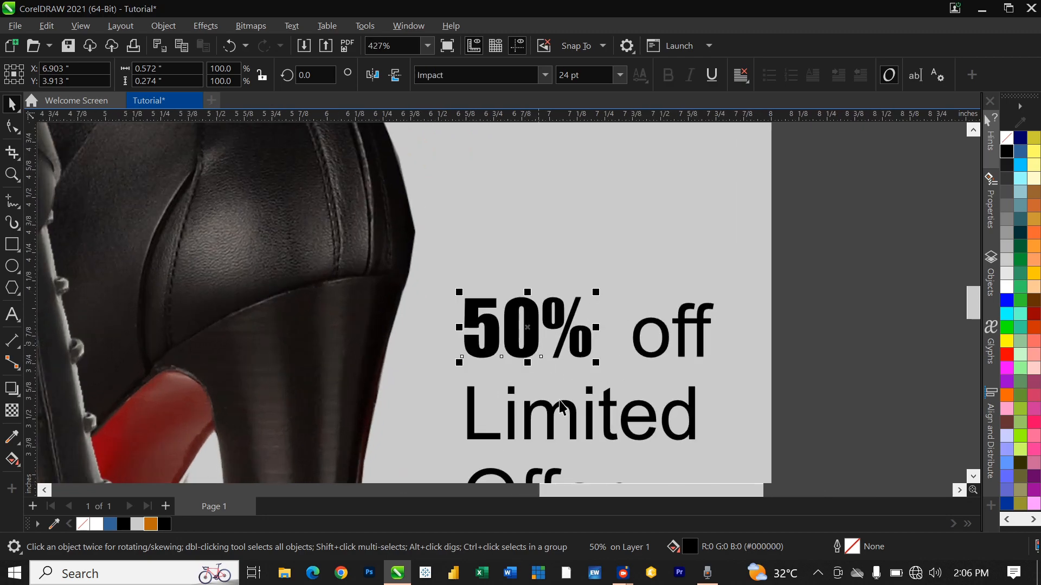
{"action": "left_click", "coordinate": [547, 409]}
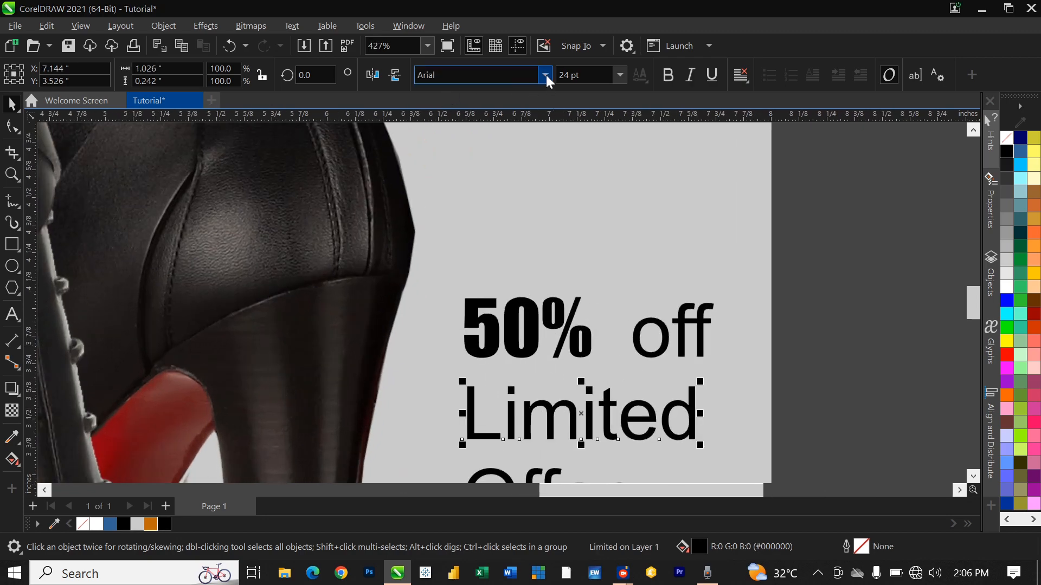
{"action": "left_click", "coordinate": [546, 74]}
{"action": "left_click", "coordinate": [486, 127]}
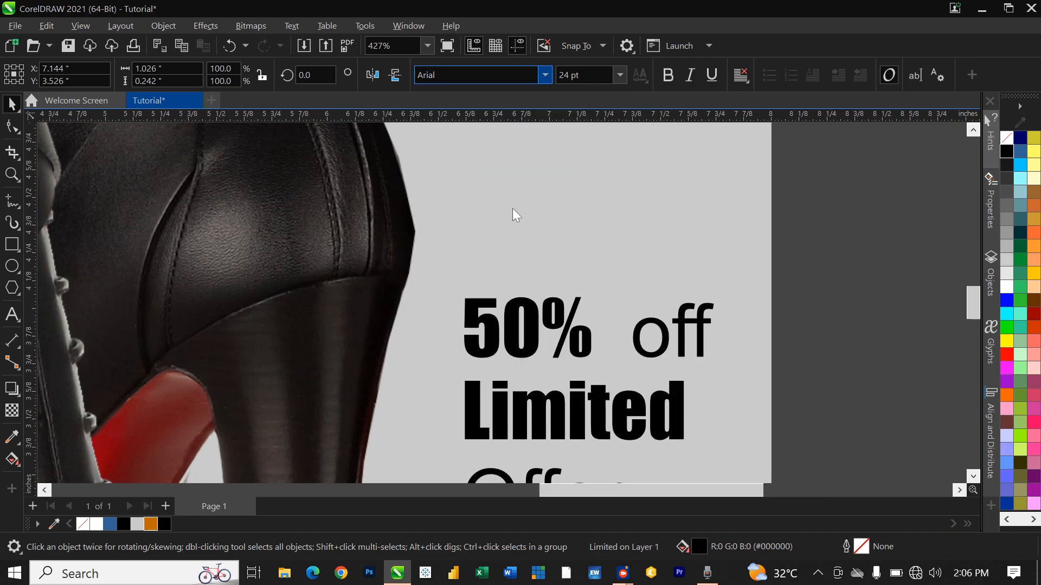
{"action": "left_click", "coordinate": [576, 412]}
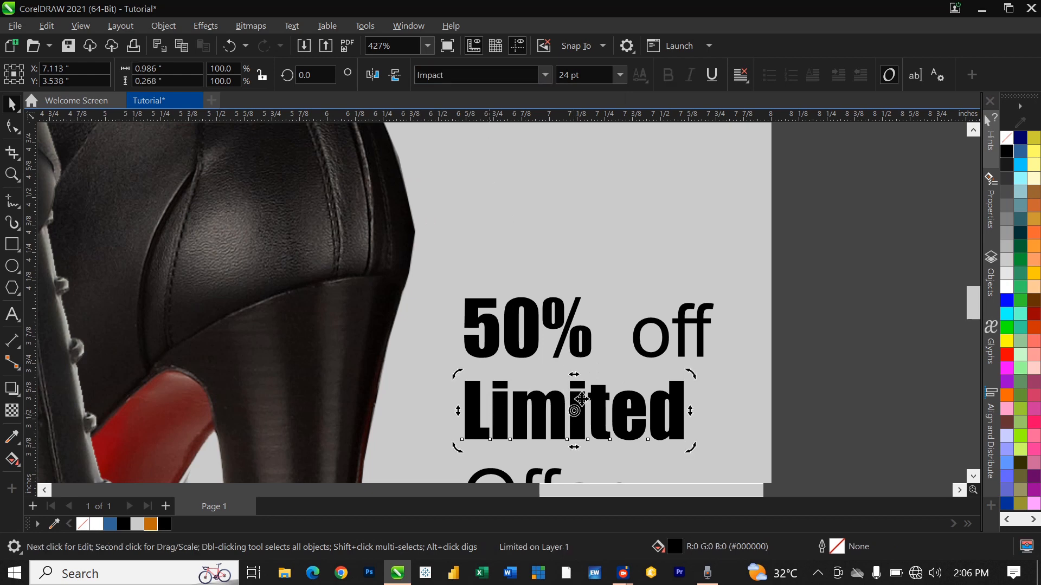
{"action": "left_click_drag", "start_coordinate": [574, 375], "coordinate": [595, 379]}
{"action": "scroll", "coordinate": [504, 376], "scroll_direction": "down", "scroll_amount": 2}
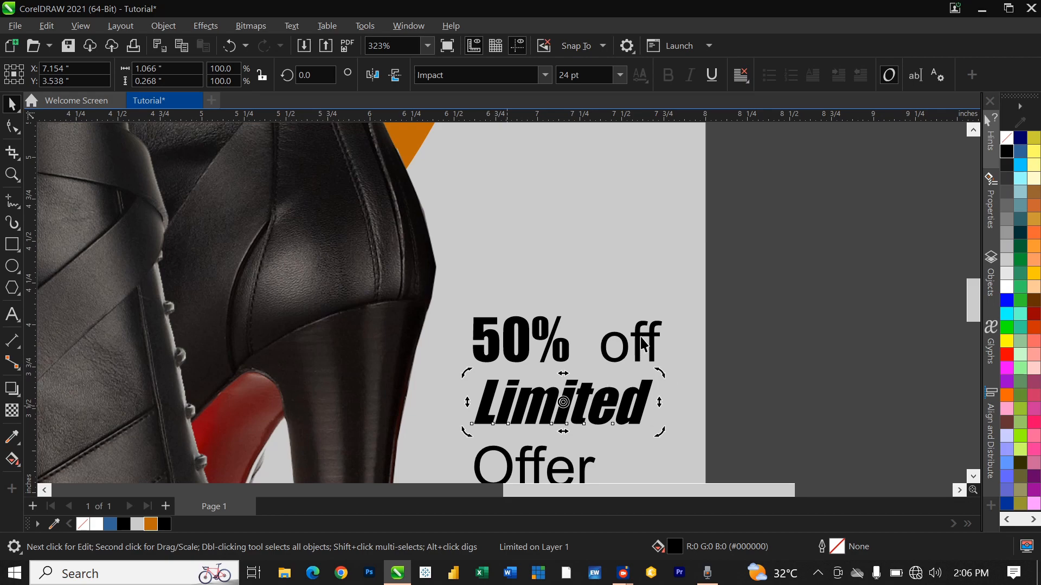
{"action": "scroll", "coordinate": [655, 348], "scroll_direction": "down", "scroll_amount": 3}
{"action": "left_click", "coordinate": [586, 403]}
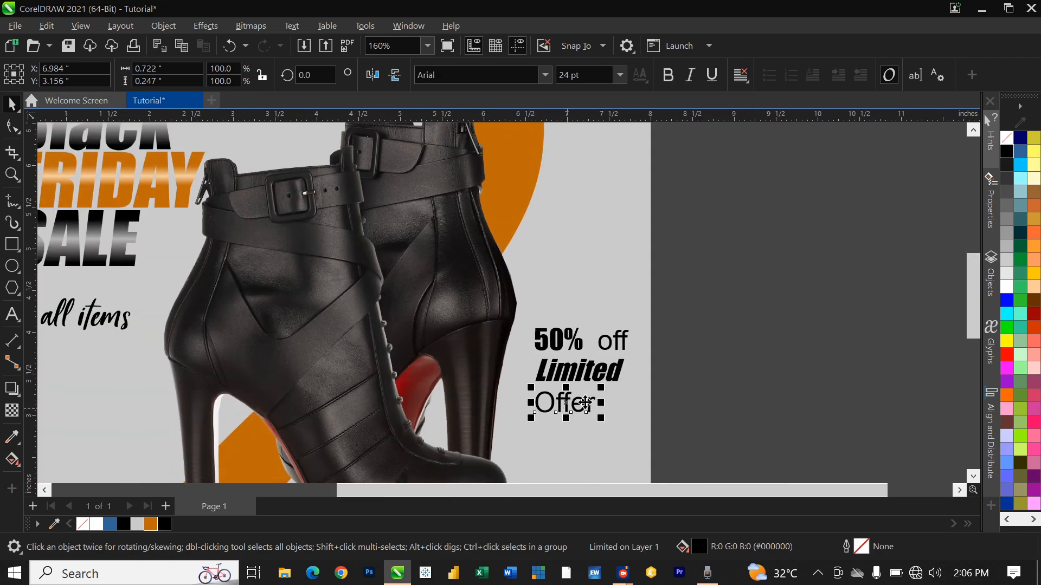
Step: Apply the Harvest Barn DEMO font to both 'off' and 'Offer'
{"action": "left_click", "coordinate": [612, 346], "text": "shift"}
{"action": "left_click", "coordinate": [545, 75]}
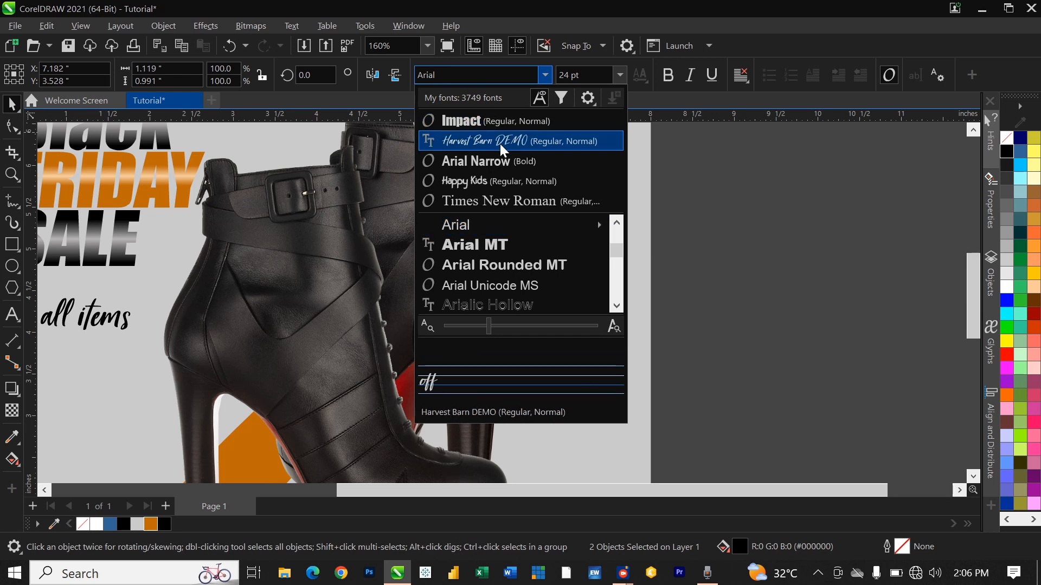
{"action": "left_click", "coordinate": [500, 141]}
{"action": "scroll", "coordinate": [621, 374], "scroll_direction": "up", "scroll_amount": 1}
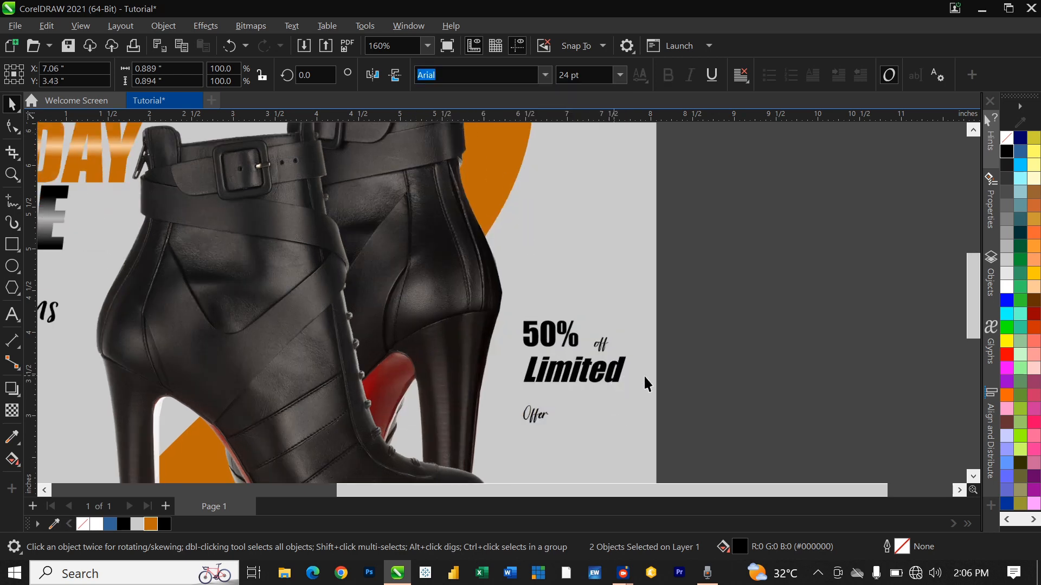
Step: Enlarge 'off' and 'Offer', nudging 'Offer' slightly right and up into place
{"action": "left_click", "coordinate": [629, 355]}
{"action": "left_click", "coordinate": [601, 343]}
{"action": "mouse_move", "coordinate": [613, 332]}
{"action": "left_mouse_down"}
{"action": "mouse_move", "coordinate": [635, 311]}
{"action": "mouse_move", "coordinate": [604, 336]}
{"action": "left_mouse_up"}
{"action": "left_click", "coordinate": [535, 417]}
{"action": "left_click_drag", "start_coordinate": [554, 402], "coordinate": [623, 384]}
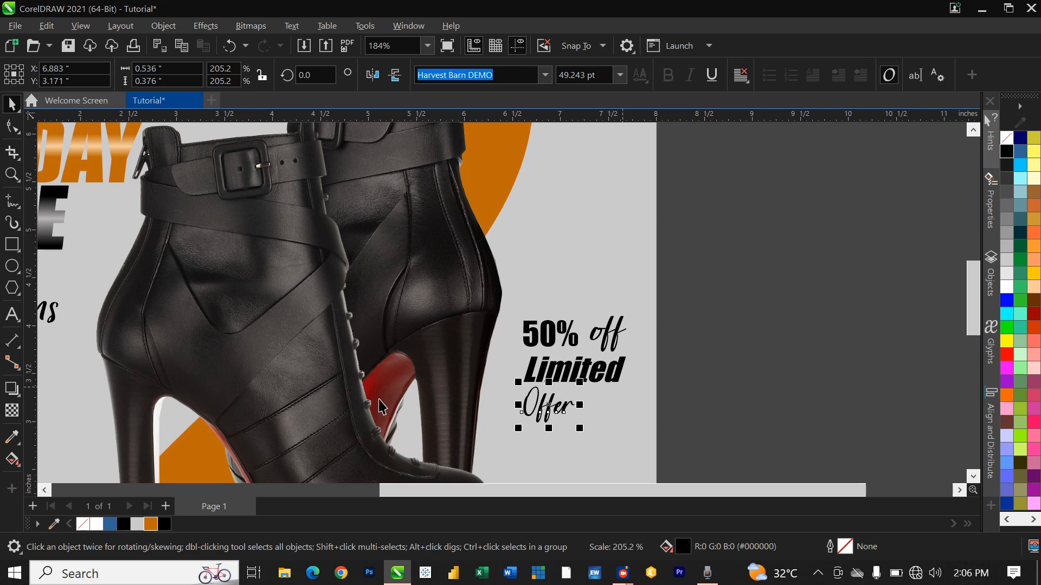
{"action": "left_click_drag", "start_coordinate": [573, 411], "coordinate": [579, 408]}
Step: Select the '50%' text and zoom to show the whole page
{"action": "left_click", "coordinate": [541, 346]}
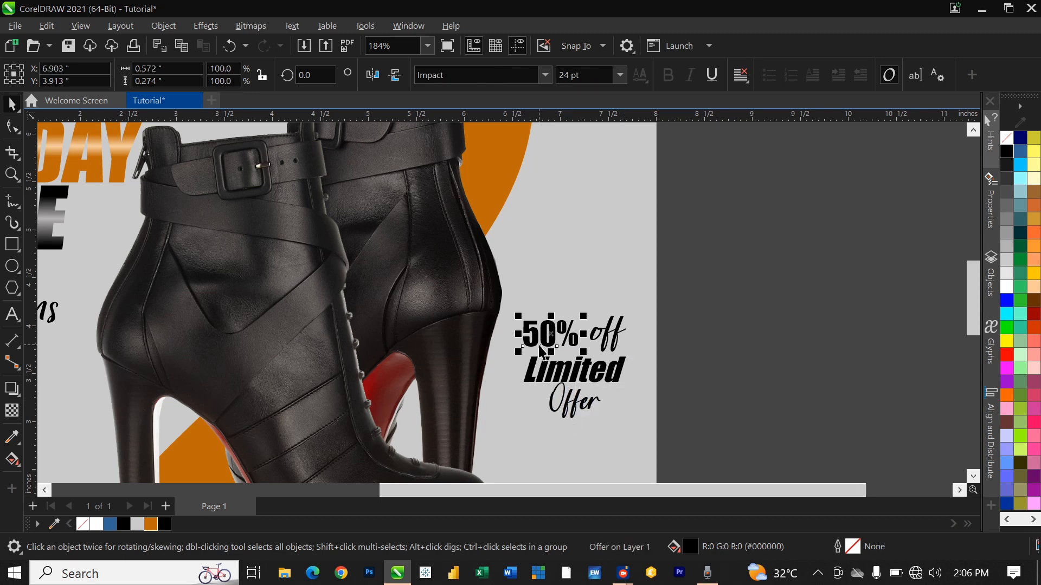
{"action": "left_click", "coordinate": [532, 376], "text": "shift"}
{"action": "left_click", "coordinate": [726, 381]}
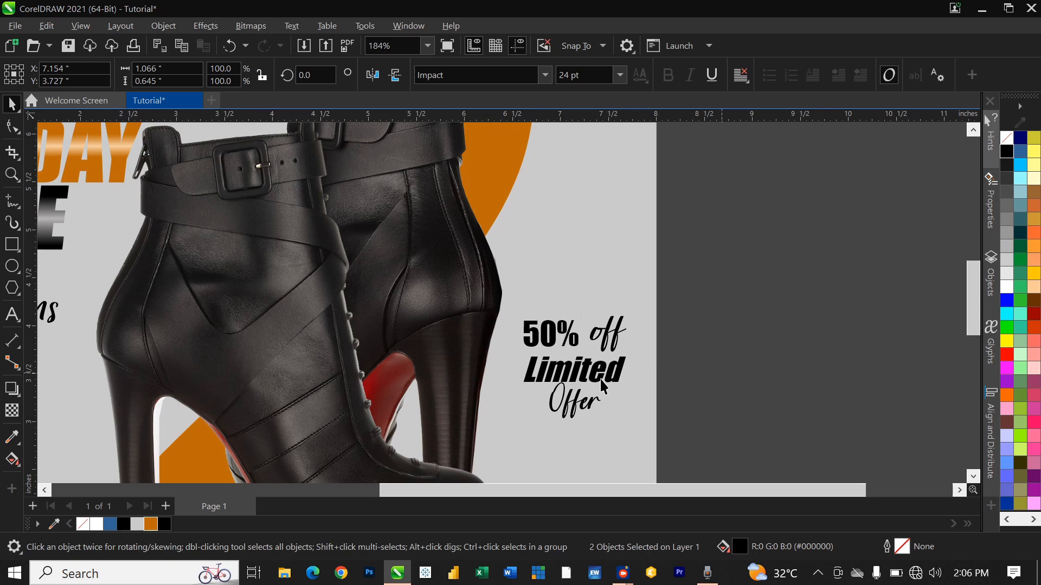
{"action": "left_click", "coordinate": [550, 347]}
{"action": "key", "text": "F3"}
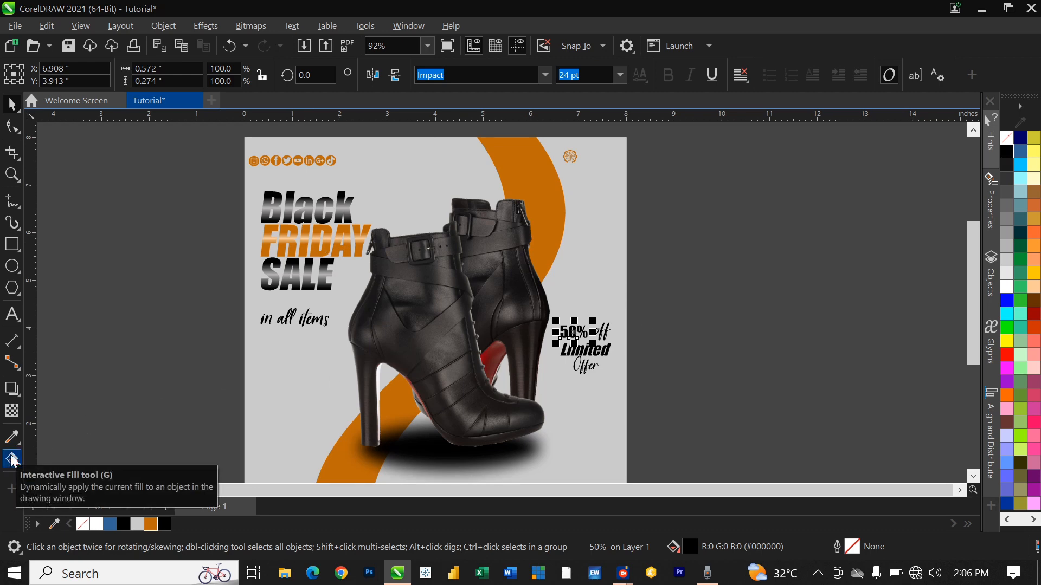
Step: Copy FRIDAY's orange metallic gradient onto '50%' with Interactive Fill, then return to Pick
{"action": "left_click", "coordinate": [12, 460]}
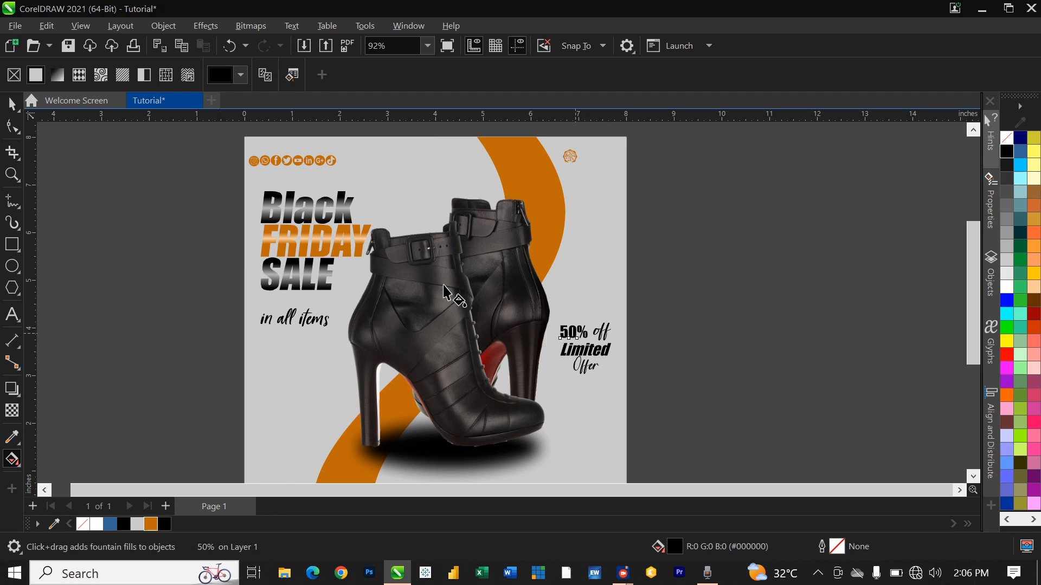
{"action": "left_click", "coordinate": [265, 76]}
{"action": "left_click", "coordinate": [328, 239]}
{"action": "left_click", "coordinate": [674, 328]}
{"action": "scroll", "coordinate": [586, 360], "scroll_direction": "up", "scroll_amount": 2}
{"action": "scroll", "coordinate": [585, 362], "scroll_direction": "up", "scroll_amount": 4}
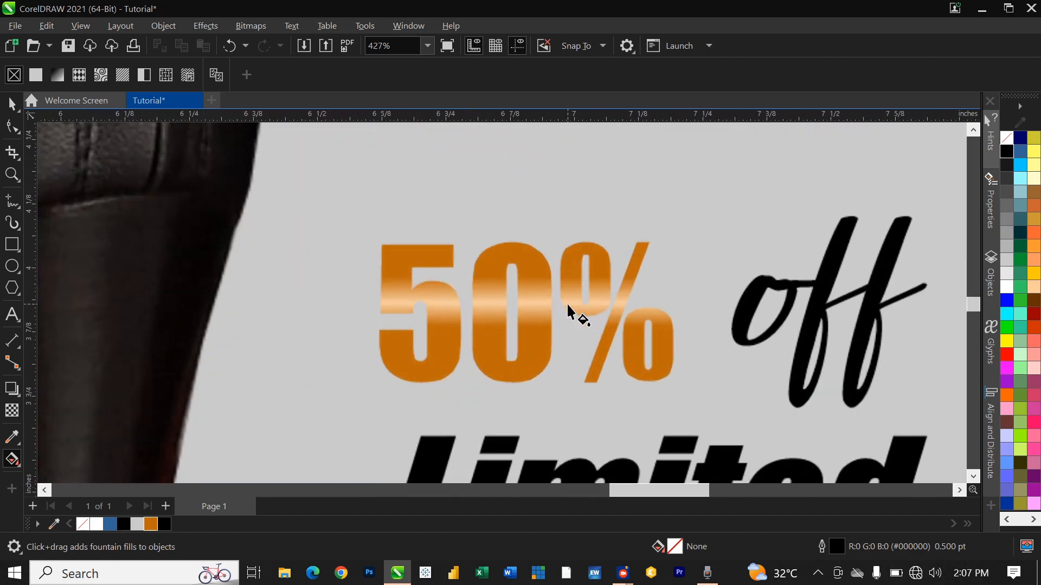
{"action": "scroll", "coordinate": [558, 307], "scroll_direction": "down", "scroll_amount": 2}
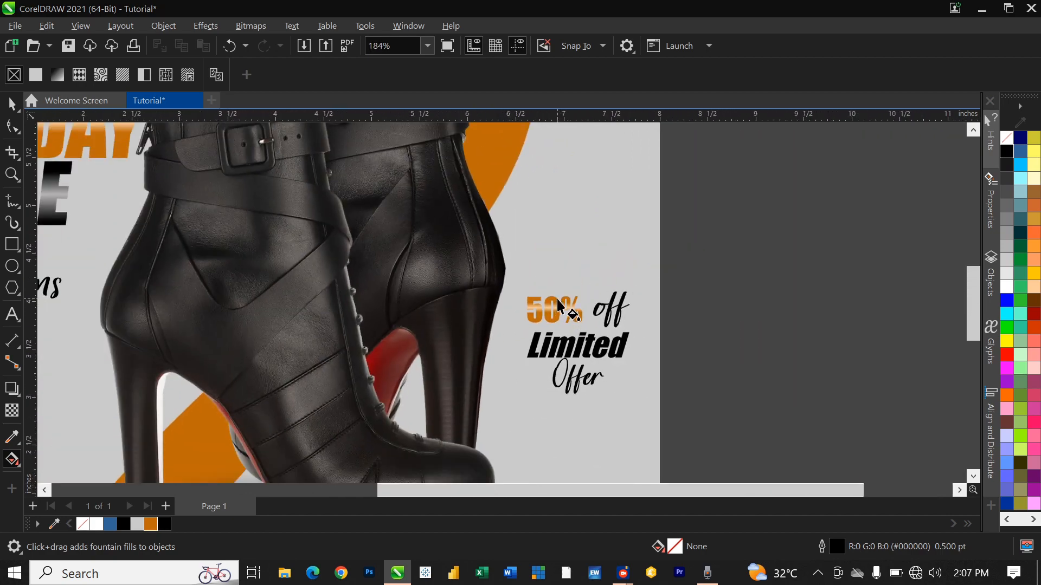
{"action": "scroll", "coordinate": [564, 320], "scroll_direction": "down", "scroll_amount": 4}
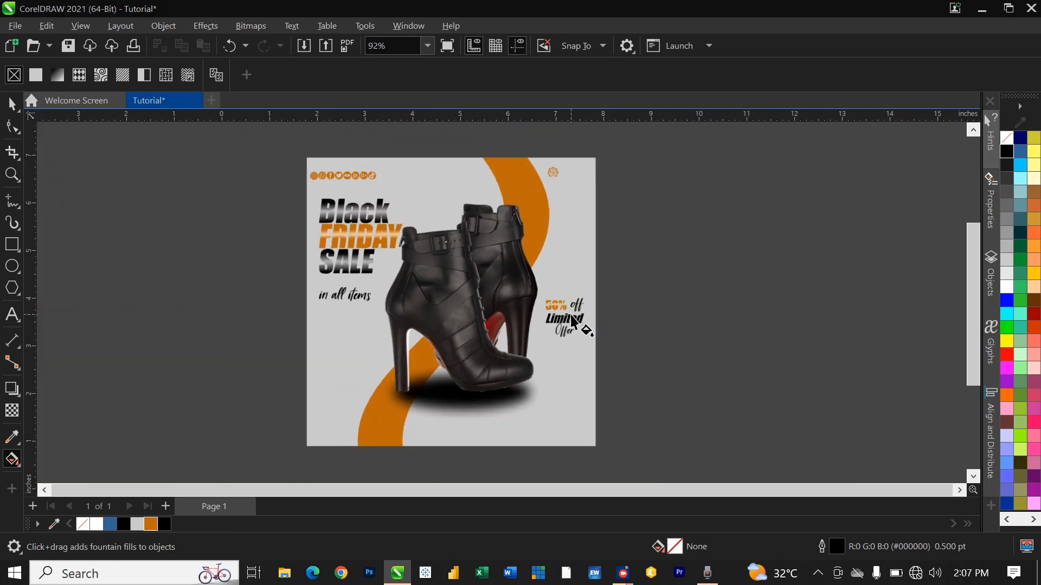
{"action": "scroll", "coordinate": [574, 333], "scroll_direction": "up", "scroll_amount": 1}
{"action": "key", "text": "space"}
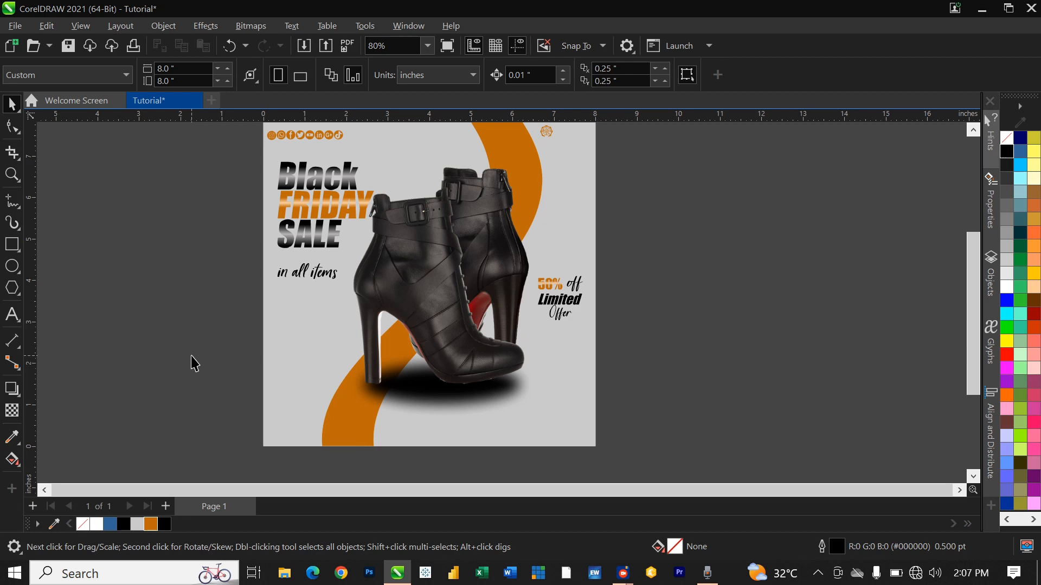
Step: Draw a small rectangle below the boot's toe and round its corners to 0.197" into a pill
{"action": "scroll", "coordinate": [253, 302], "scroll_direction": "down", "scroll_amount": 2}
{"action": "scroll", "coordinate": [253, 302], "scroll_direction": "up", "scroll_amount": 1}
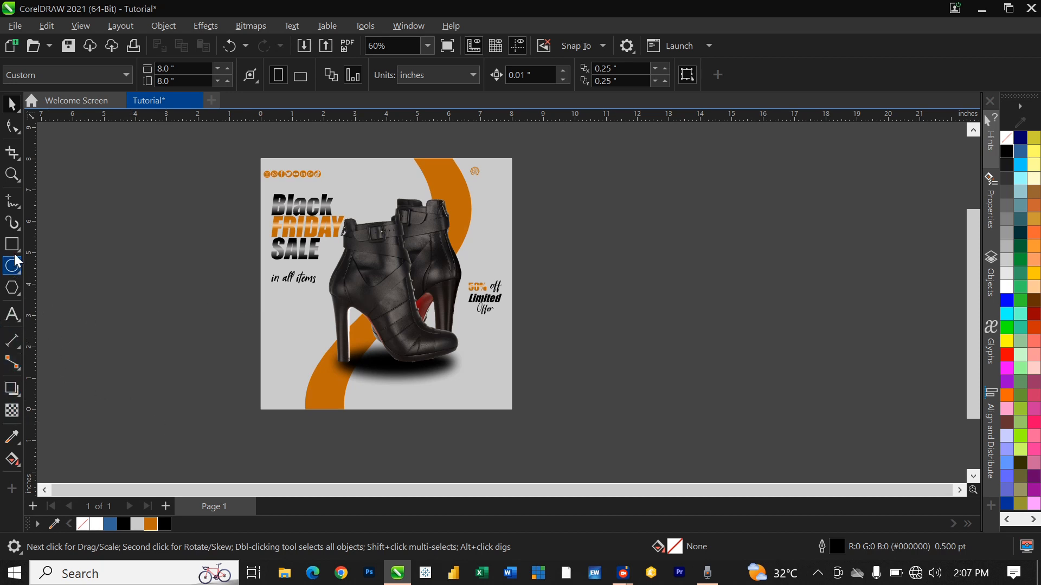
{"action": "scroll", "coordinate": [472, 409], "scroll_direction": "up", "scroll_amount": 3}
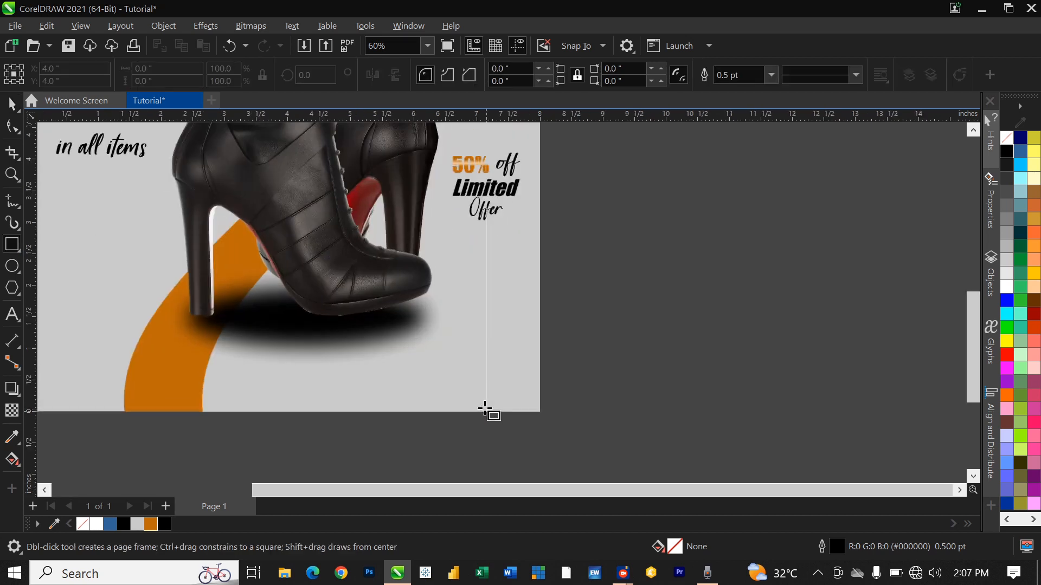
{"action": "left_click_drag", "start_coordinate": [411, 267], "coordinate": [566, 311]}
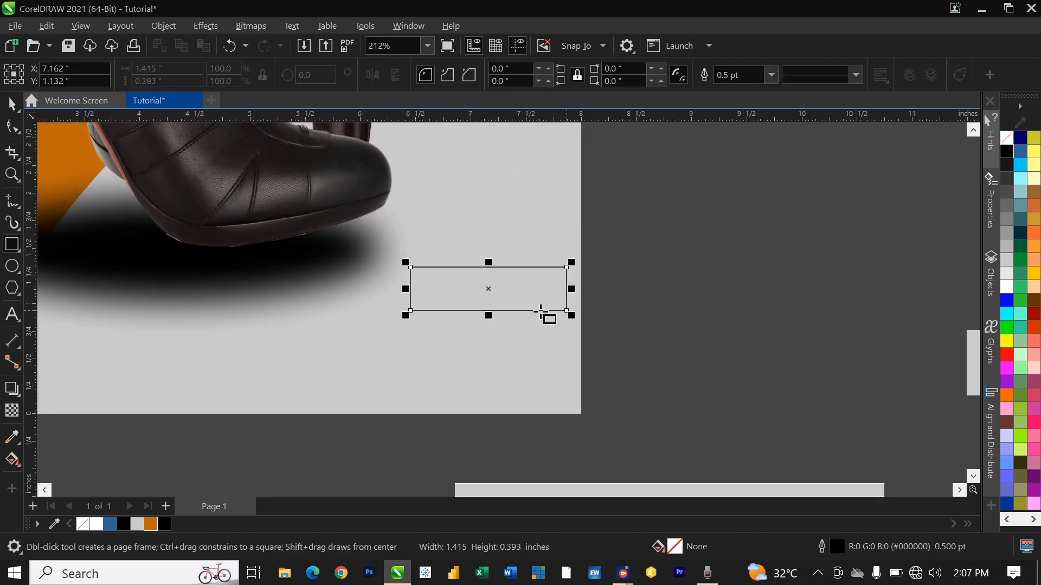
{"action": "left_click", "coordinate": [12, 126]}
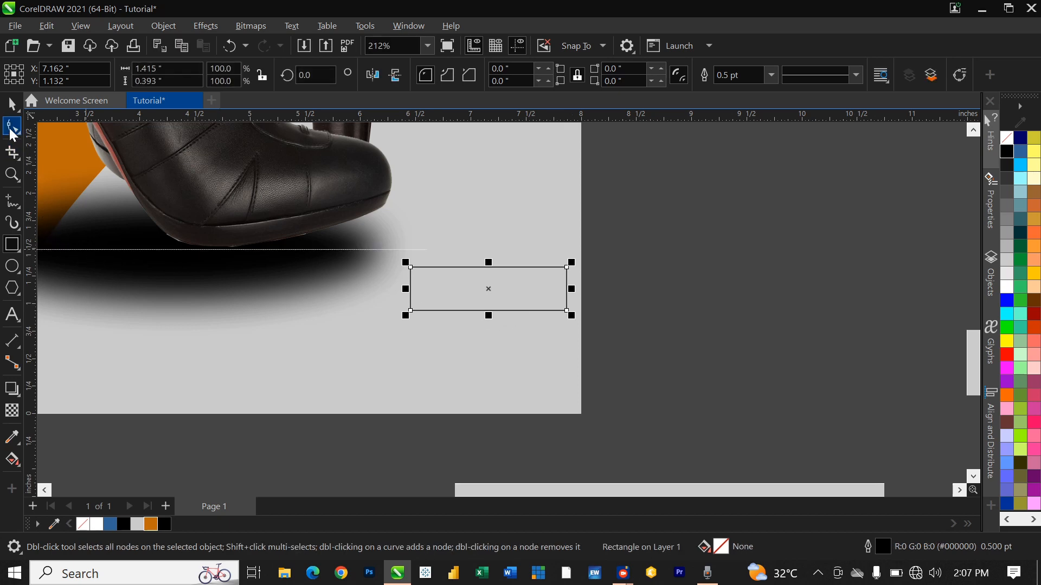
{"action": "left_click_drag", "start_coordinate": [410, 267], "coordinate": [420, 282]}
{"action": "key", "text": "space"}
{"action": "scroll", "coordinate": [535, 389], "scroll_direction": "down", "scroll_amount": 2}
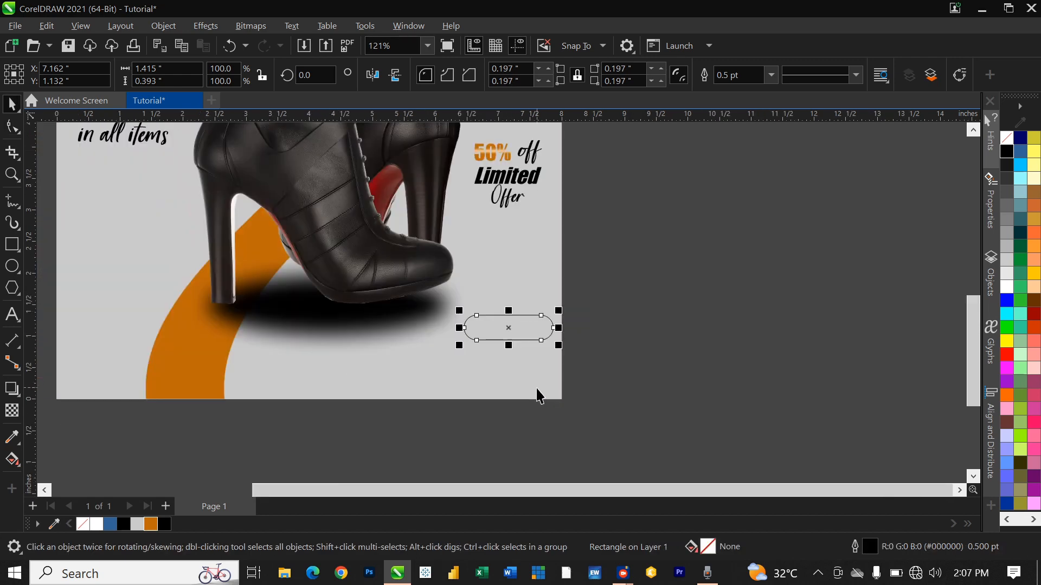
{"action": "scroll", "coordinate": [535, 389], "scroll_direction": "down", "scroll_amount": 3}
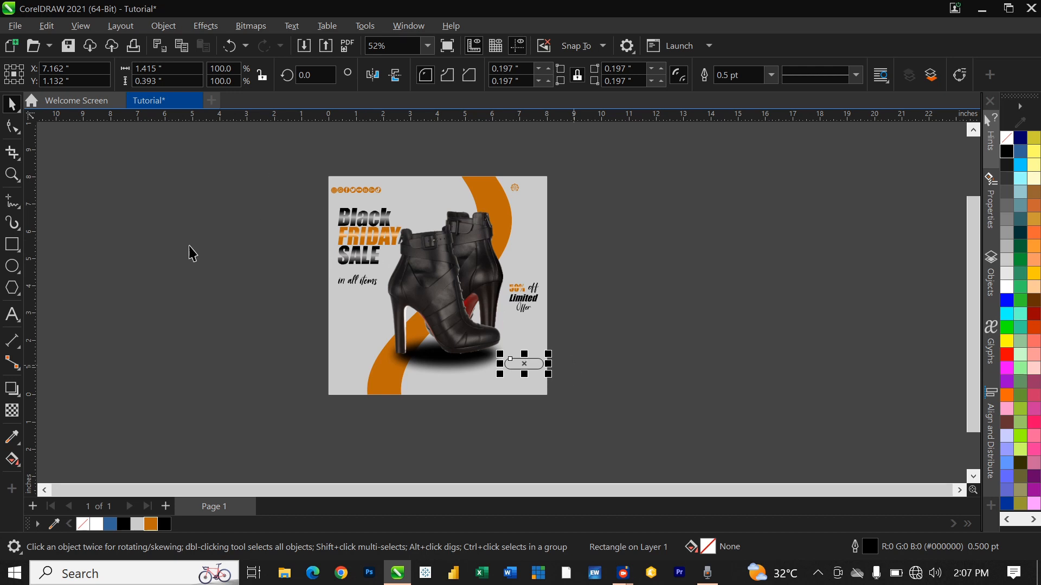
{"action": "left_click", "coordinate": [9, 464]}
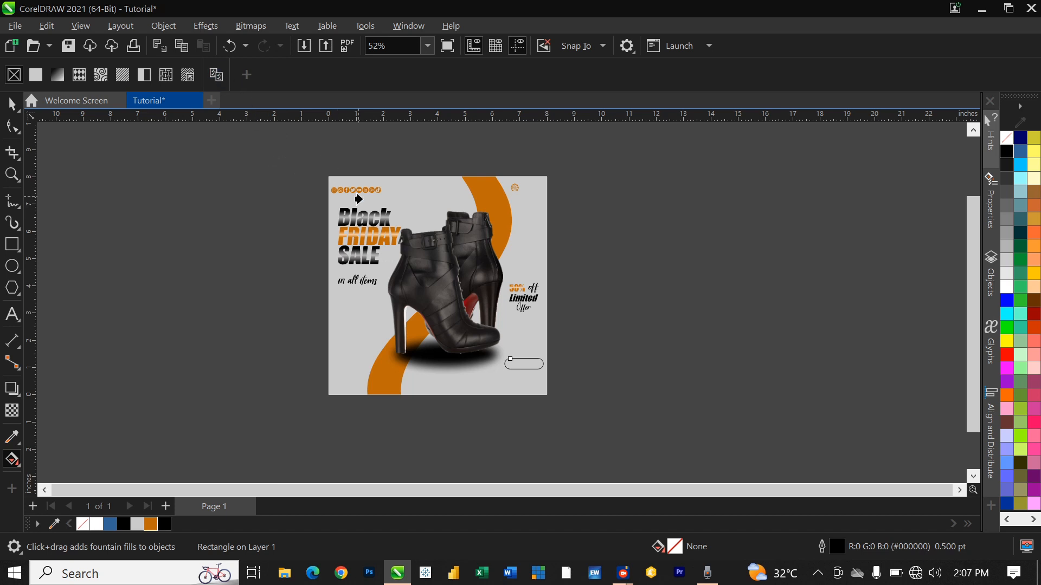
Step: Give the pill FRIDAY's orange gradient fill and remove its black outline
{"action": "left_click", "coordinate": [375, 242]}
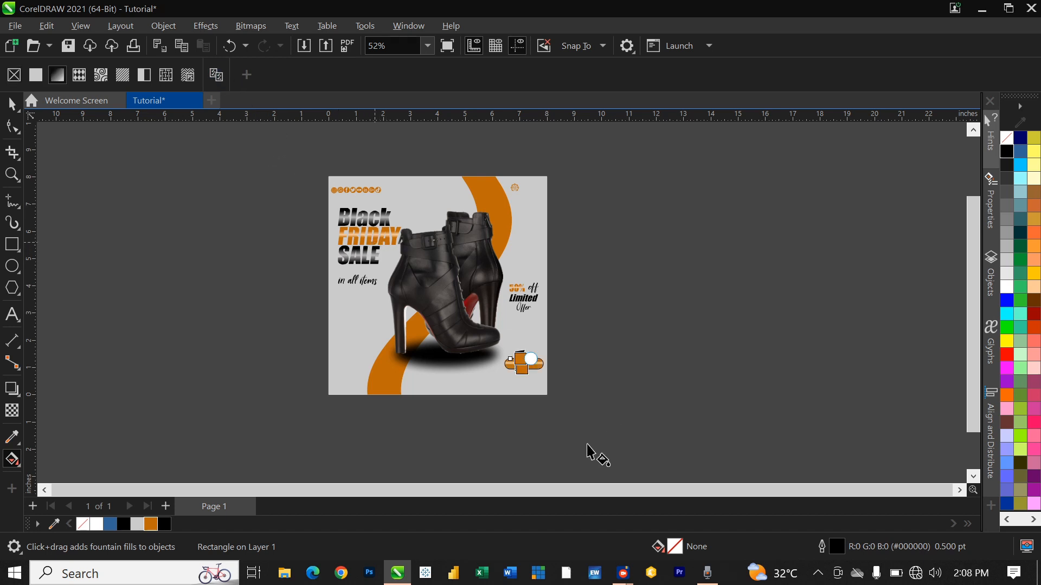
{"action": "key", "text": "space"}
{"action": "left_click", "coordinate": [576, 358]}
{"action": "scroll", "coordinate": [534, 371], "scroll_direction": "up", "scroll_amount": 4}
{"action": "left_click", "coordinate": [499, 325]}
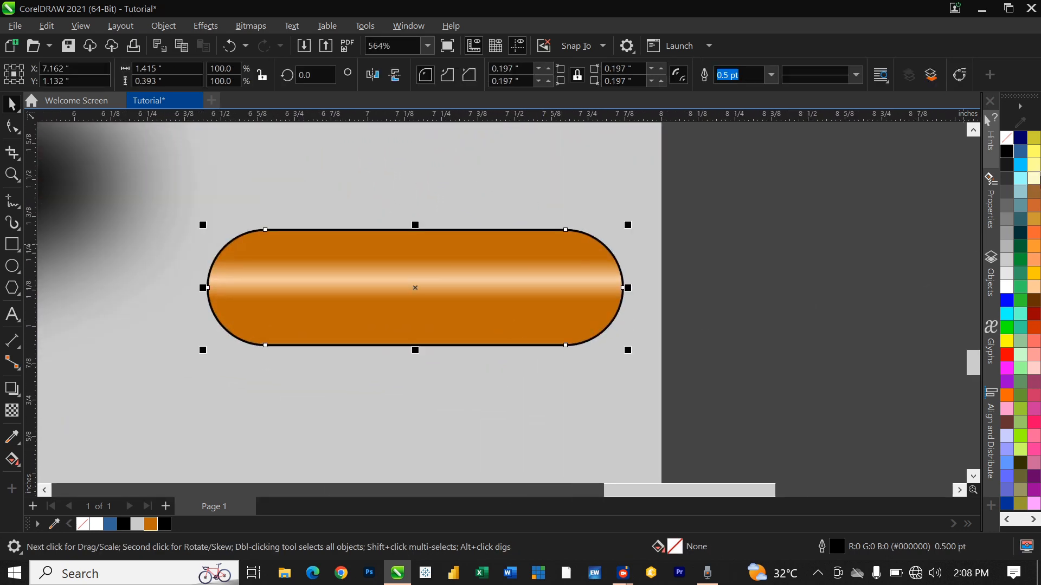
{"action": "right_click", "coordinate": [1007, 138]}
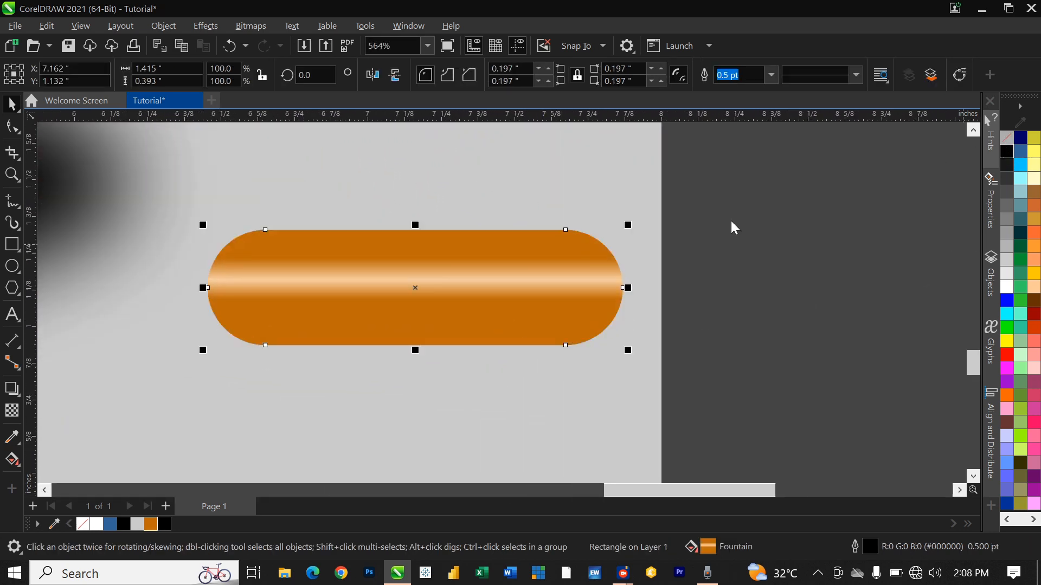
Step: Draw a 0.229" circle centred at the pill's left end
{"action": "left_click", "coordinate": [12, 265]}
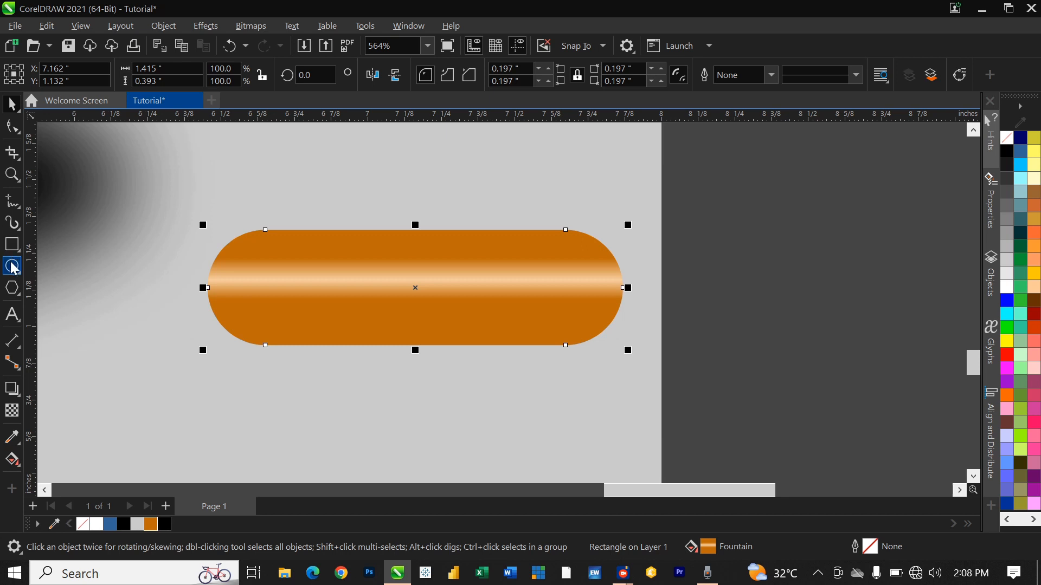
{"action": "left_click", "coordinate": [238, 272]}
{"action": "left_click_drag", "start_coordinate": [259, 304], "coordinate": [305, 338]}
{"action": "left_click_drag", "start_coordinate": [267, 299], "coordinate": [269, 288]}
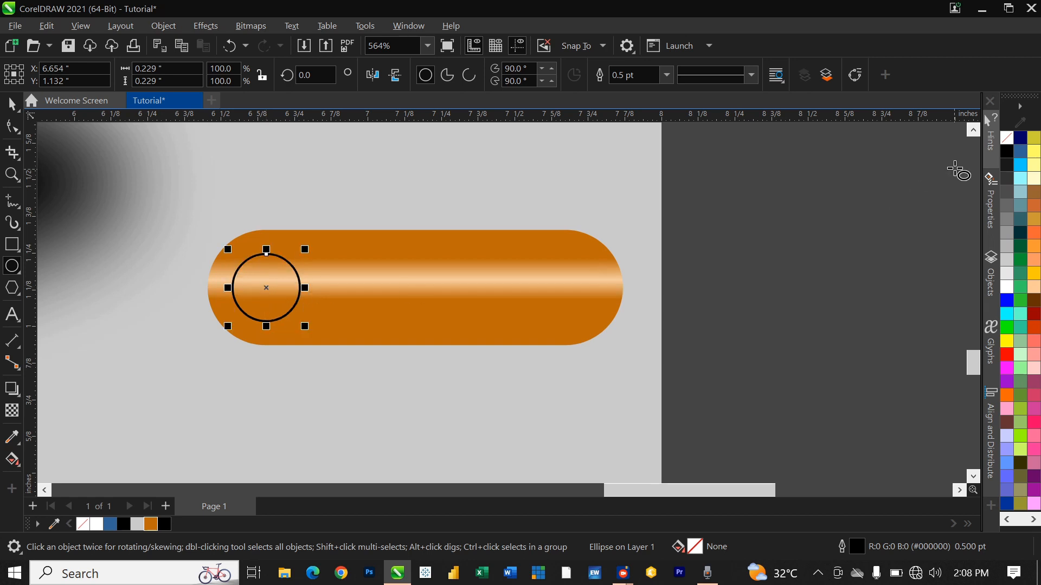
Step: Fill the circle white and draw a short line inside it ending in an arrowhead
{"action": "left_click", "coordinate": [1007, 288]}
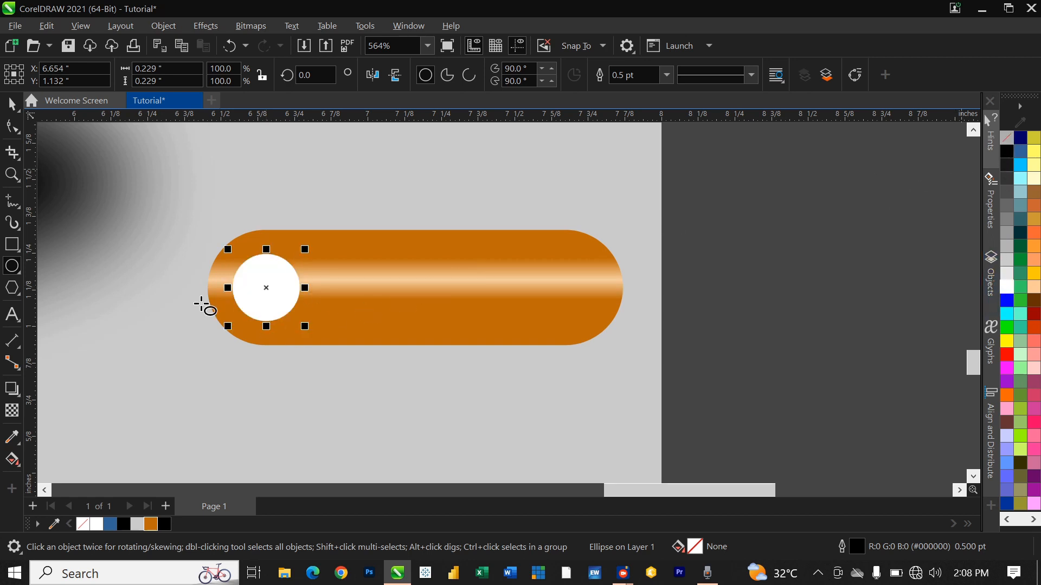
{"action": "key", "text": "space"}
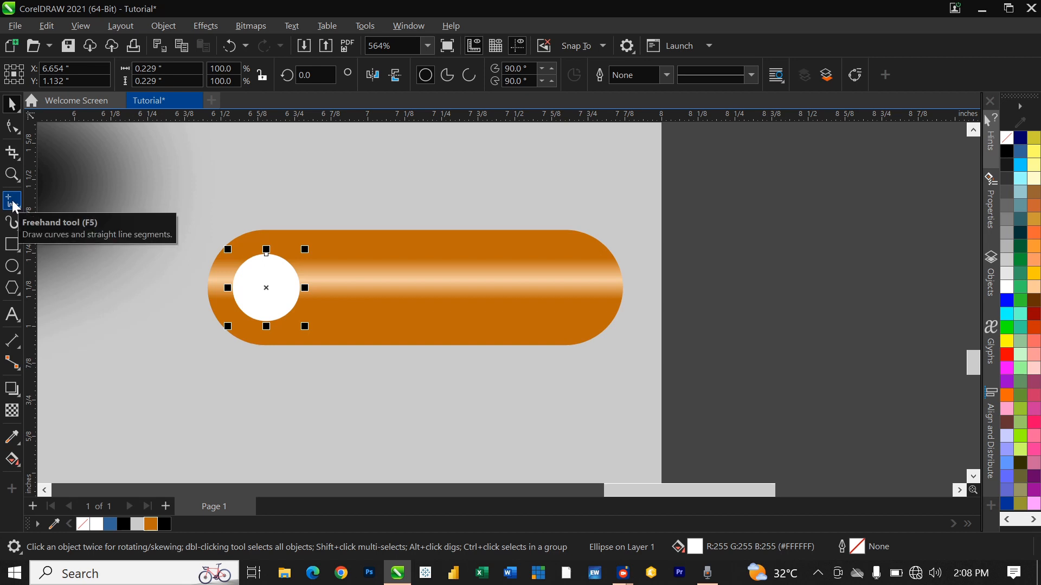
{"action": "left_click", "coordinate": [13, 203]}
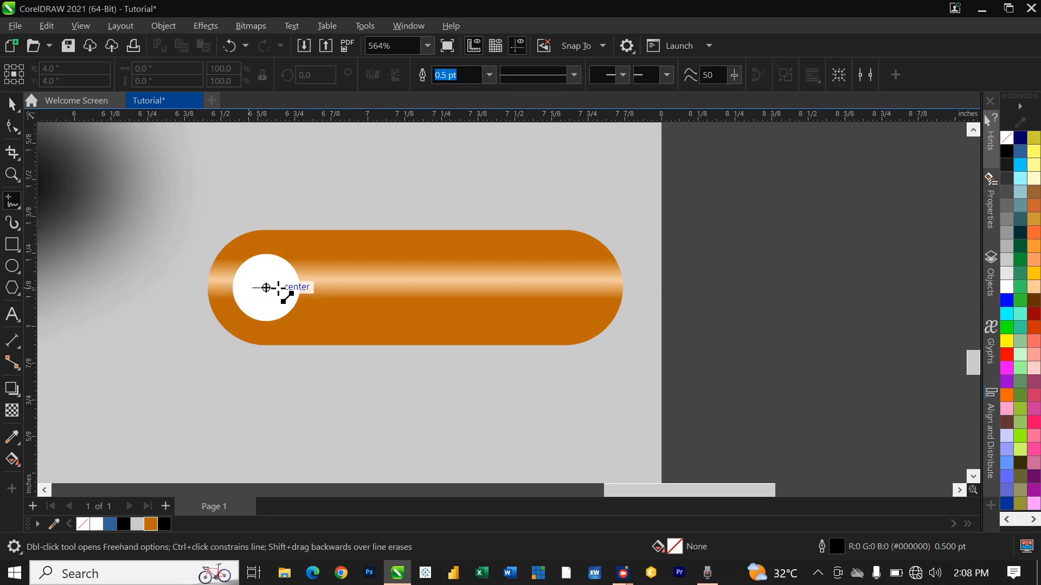
{"action": "left_click", "coordinate": [266, 287]}
{"action": "left_click", "coordinate": [285, 288]}
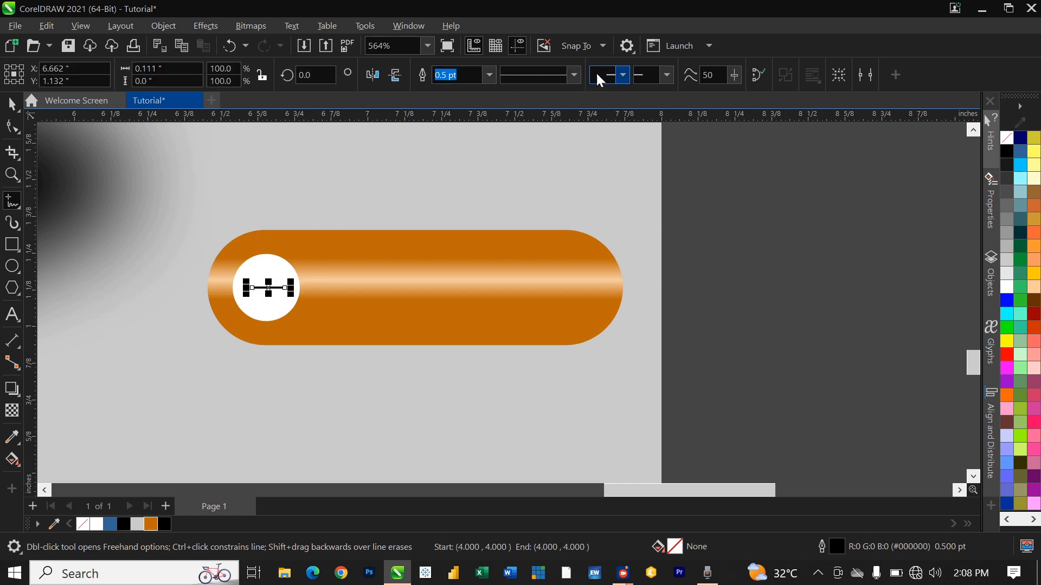
{"action": "left_click", "coordinate": [666, 76]}
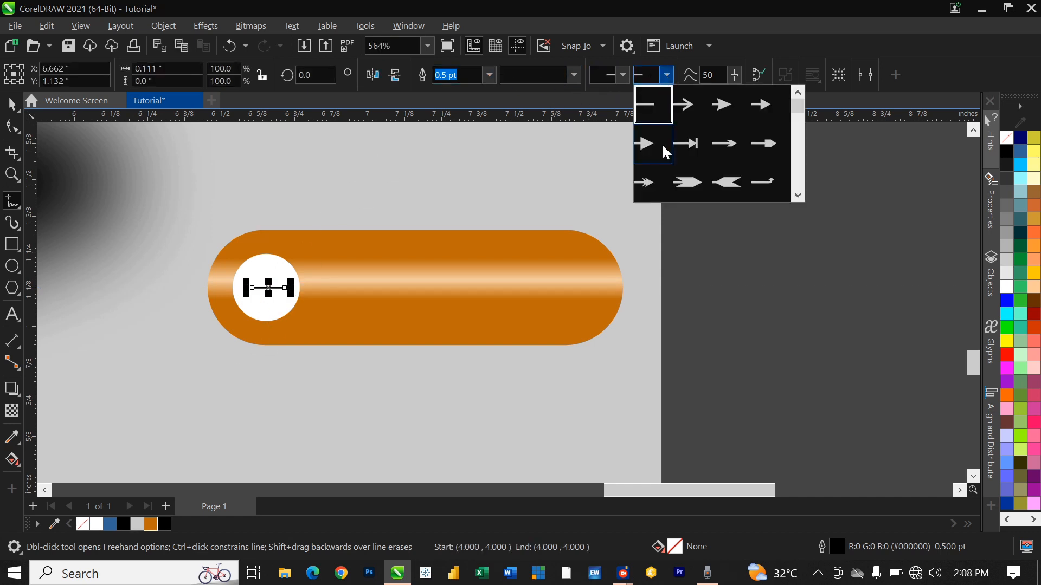
{"action": "left_click", "coordinate": [642, 184]}
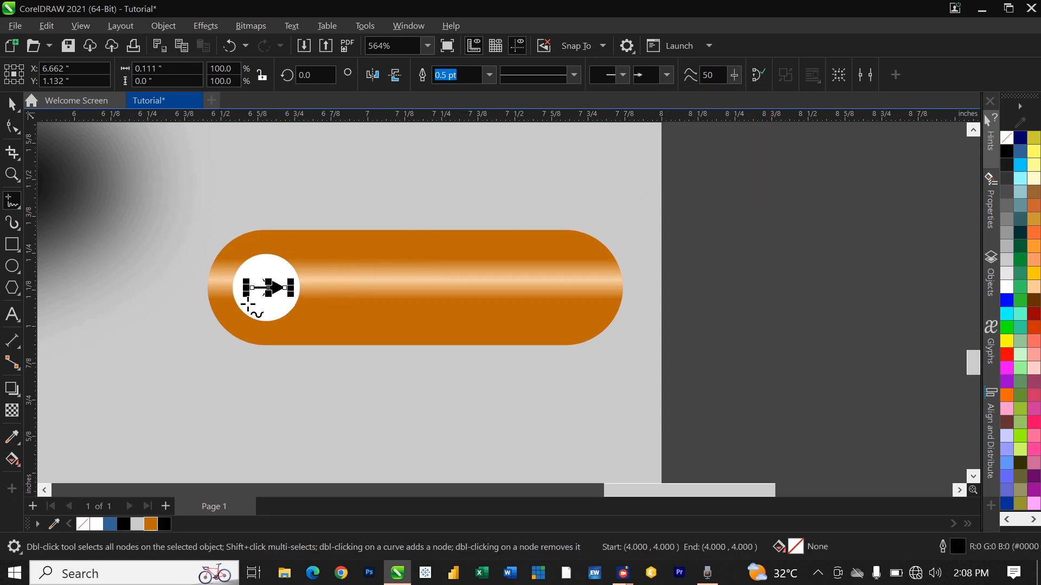
Step: Stretch the arrow to 160% and thicken its outline to 1.5 pt
{"action": "scroll", "coordinate": [251, 303], "scroll_direction": "up", "scroll_amount": 2}
{"action": "scroll", "coordinate": [251, 304], "scroll_direction": "up", "scroll_amount": 3}
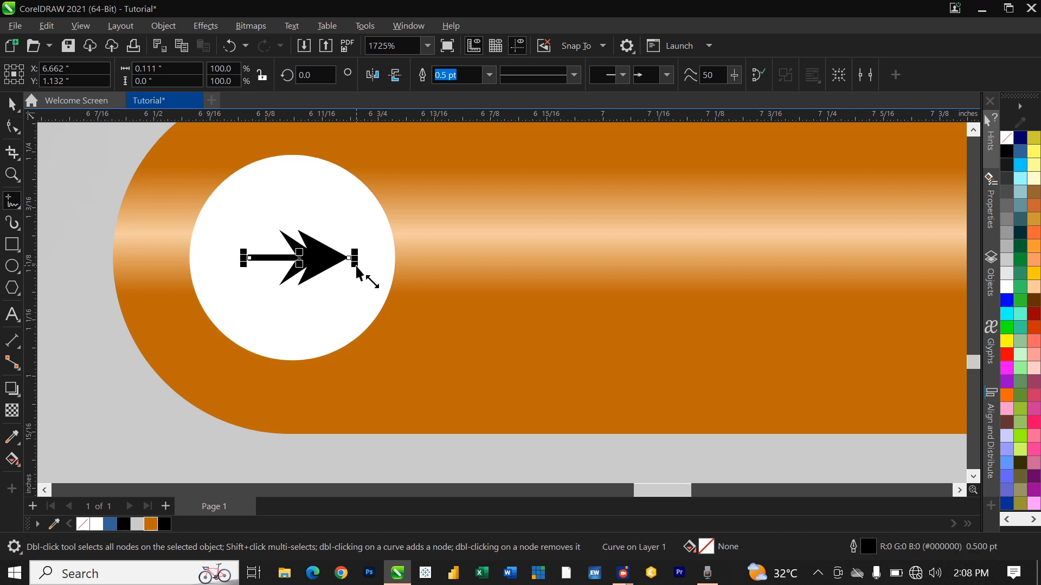
{"action": "left_click_drag", "start_coordinate": [354, 266], "coordinate": [395, 284]}
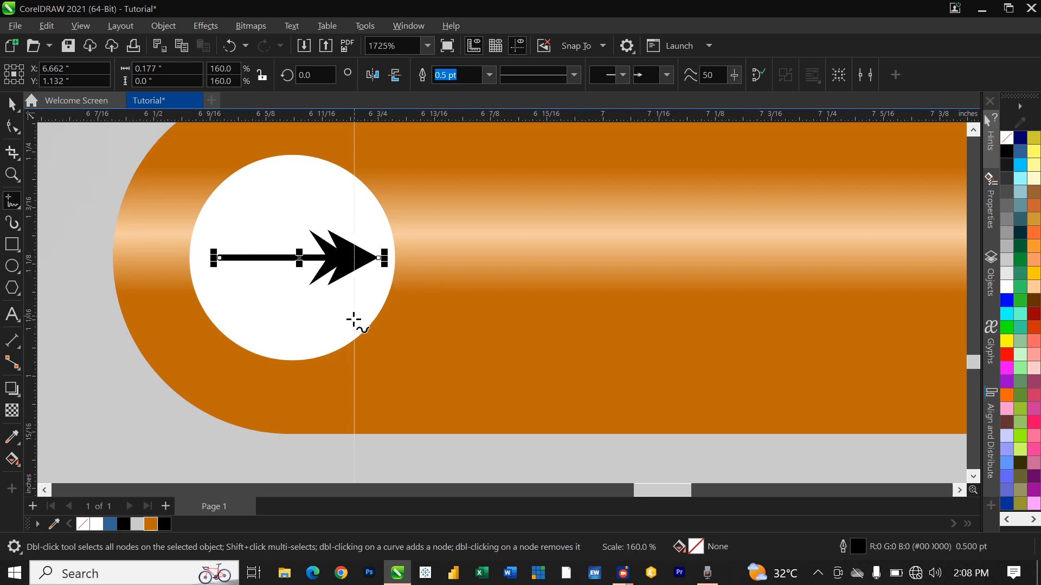
{"action": "left_click", "coordinate": [485, 71]}
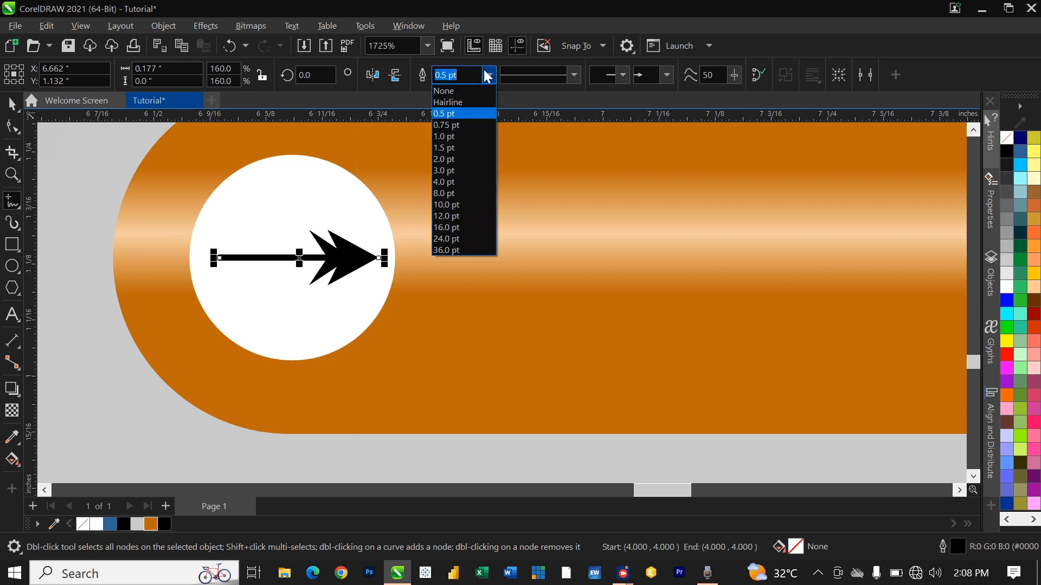
{"action": "left_click", "coordinate": [459, 149]}
{"action": "scroll", "coordinate": [309, 344], "scroll_direction": "down", "scroll_amount": 4}
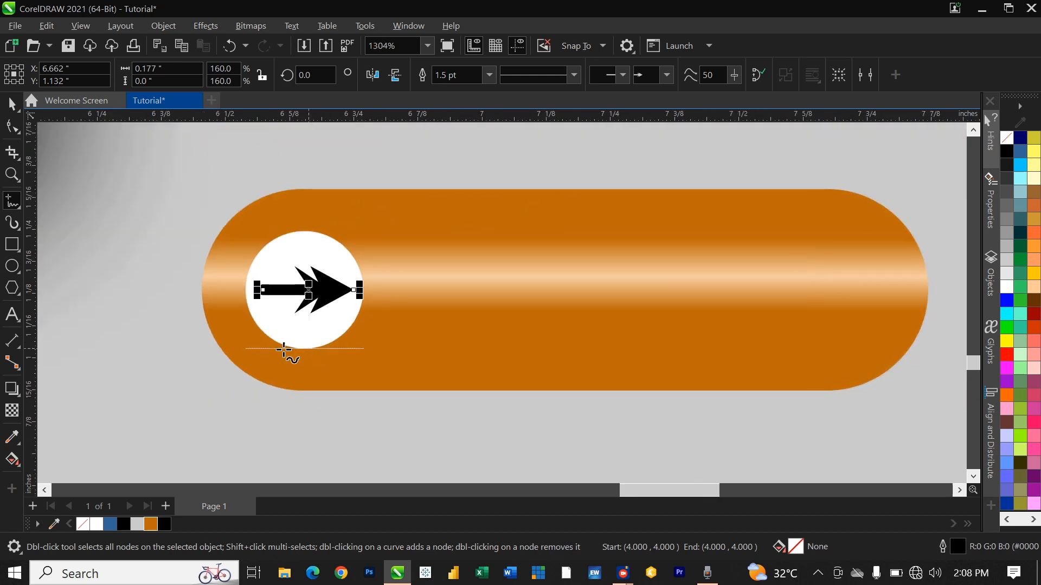
{"action": "scroll", "coordinate": [311, 353], "scroll_direction": "down", "scroll_amount": 8}
{"action": "key", "text": "space"}
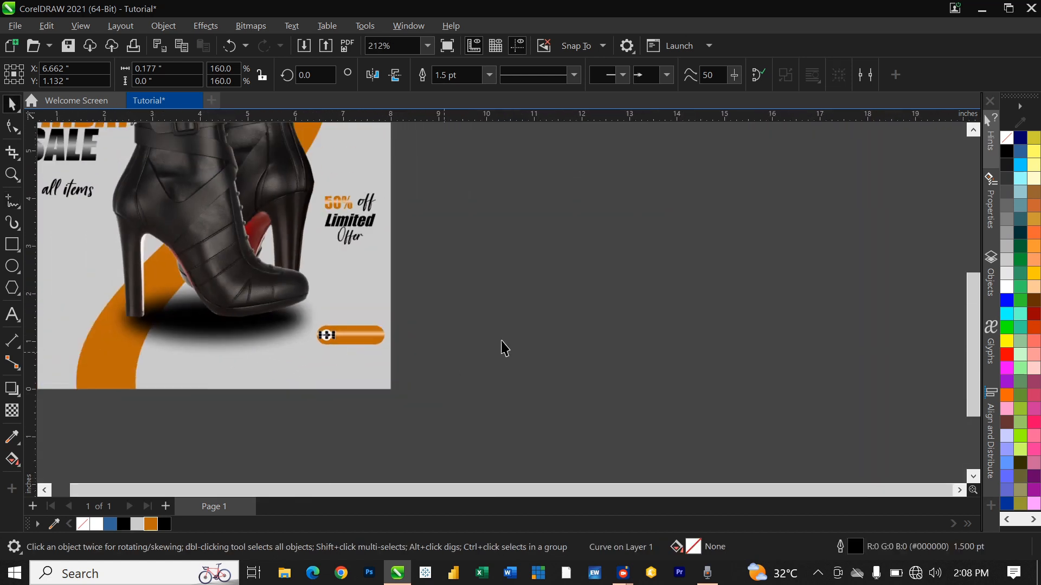
Step: Type 'ORDER NOW' at 14 pt on the orange button
{"action": "left_click", "coordinate": [573, 325]}
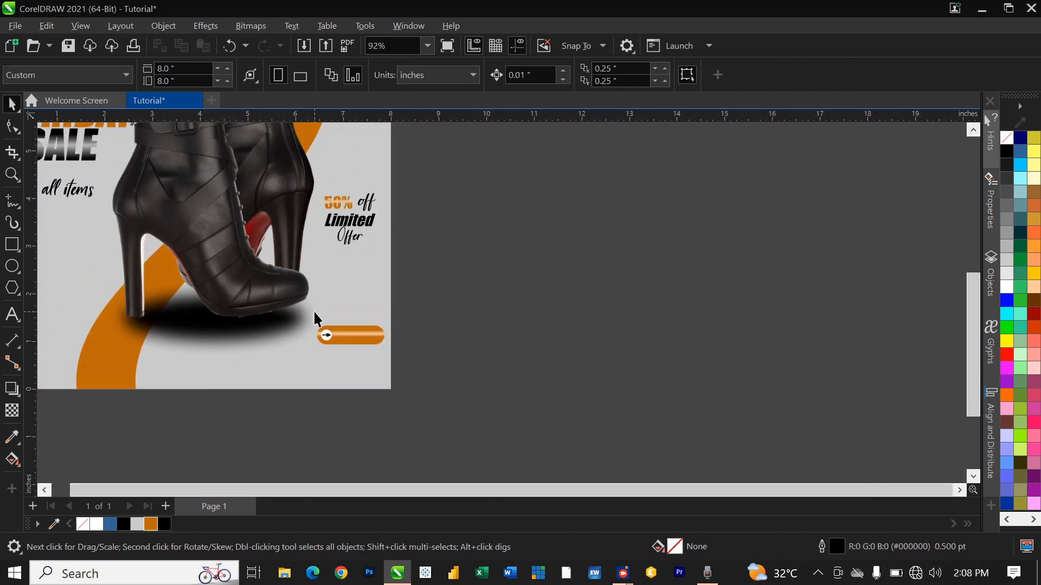
{"action": "scroll", "coordinate": [313, 310], "scroll_direction": "down", "scroll_amount": 1}
{"action": "scroll", "coordinate": [353, 265], "scroll_direction": "up", "scroll_amount": 2}
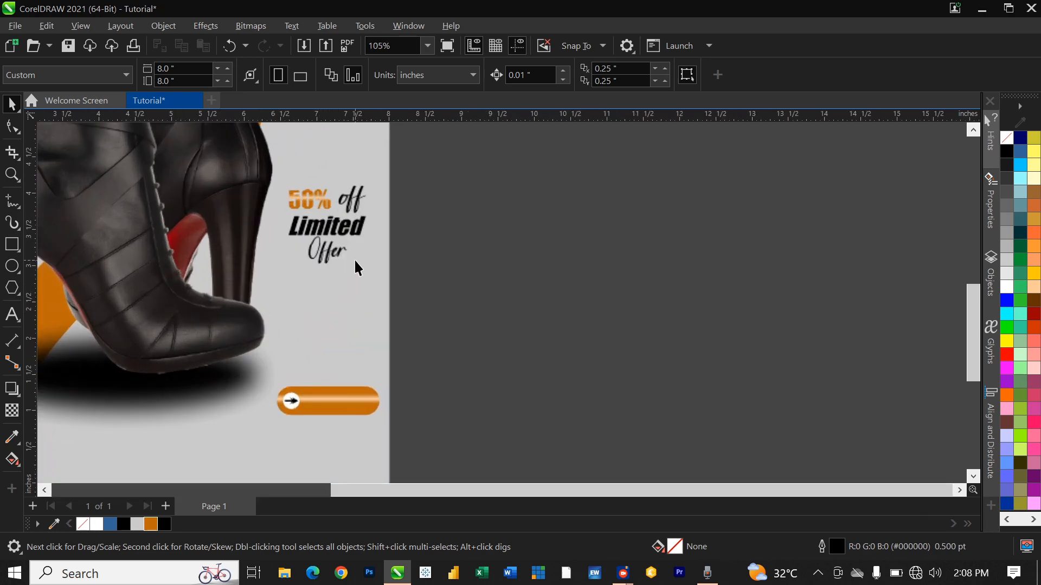
{"action": "scroll", "coordinate": [355, 426], "scroll_direction": "up", "scroll_amount": 3}
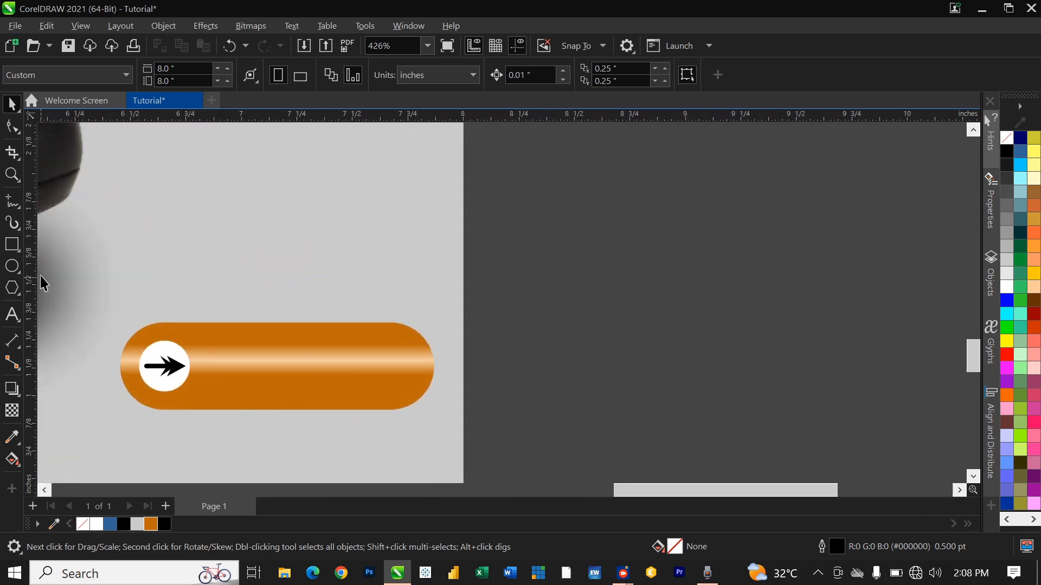
{"action": "left_click", "coordinate": [12, 315]}
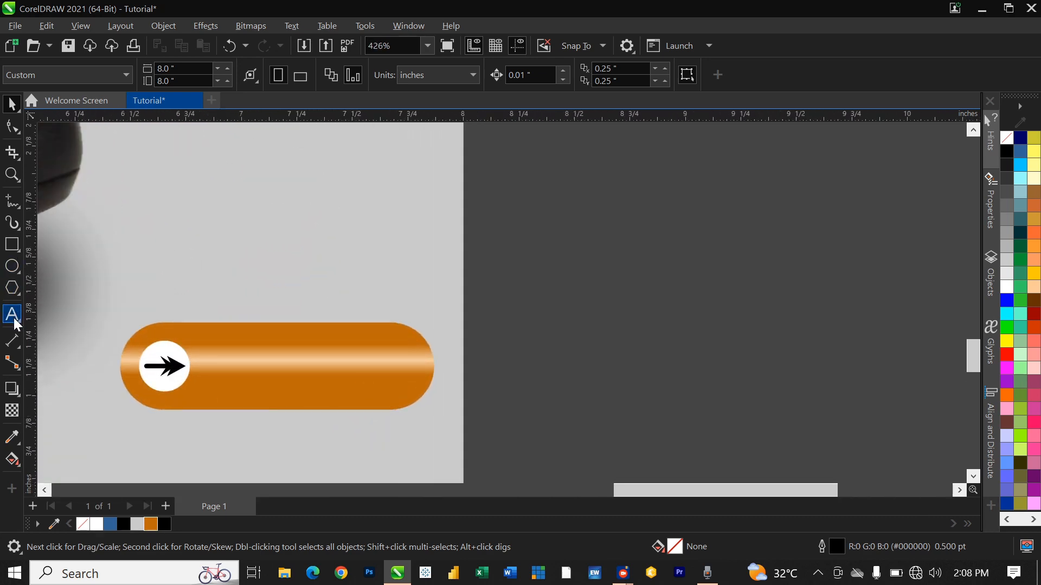
{"action": "left_click", "coordinate": [212, 371]}
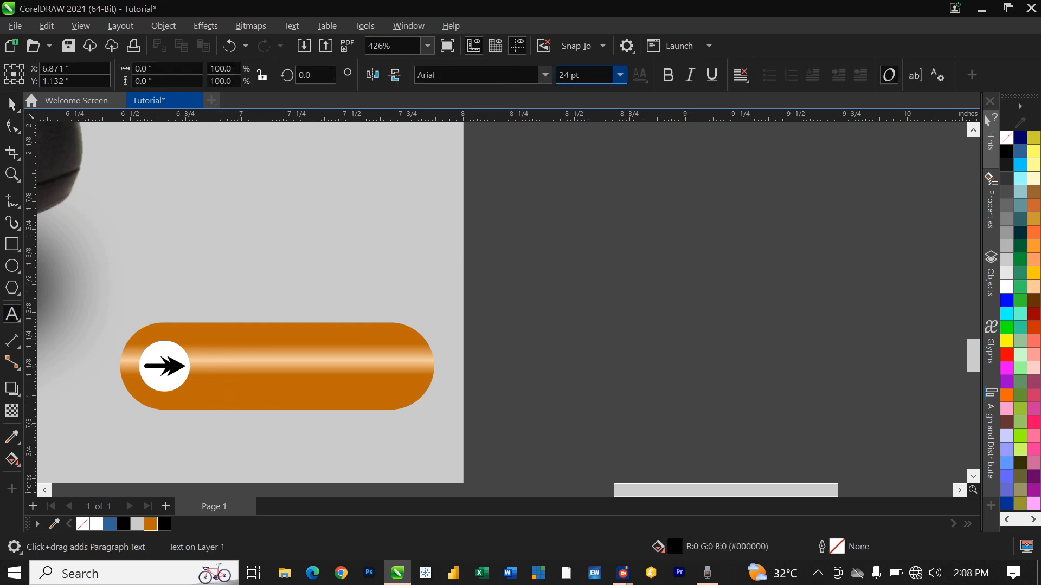
{"action": "left_click", "coordinate": [620, 75]}
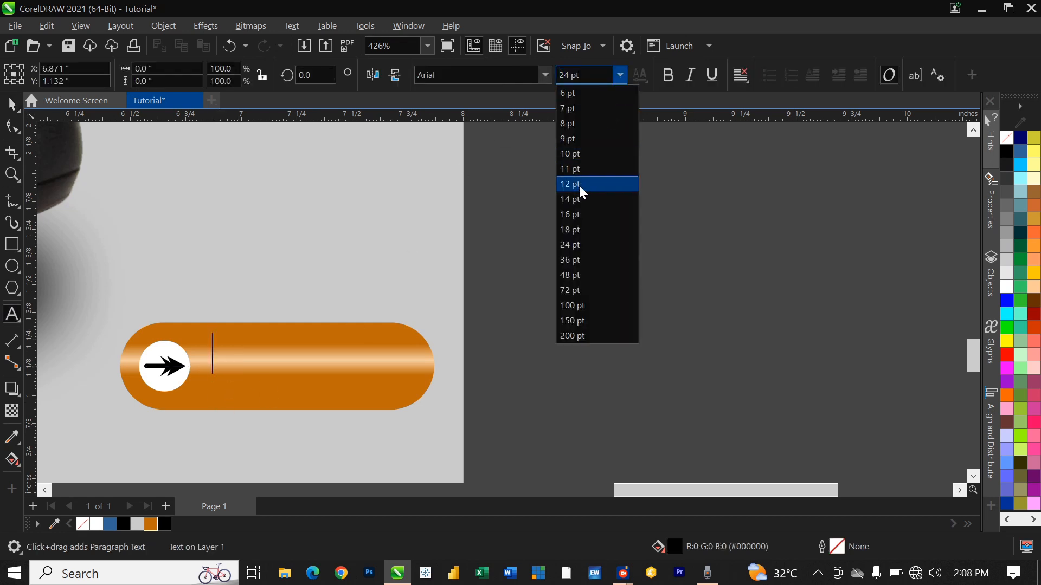
{"action": "left_click", "coordinate": [578, 200]}
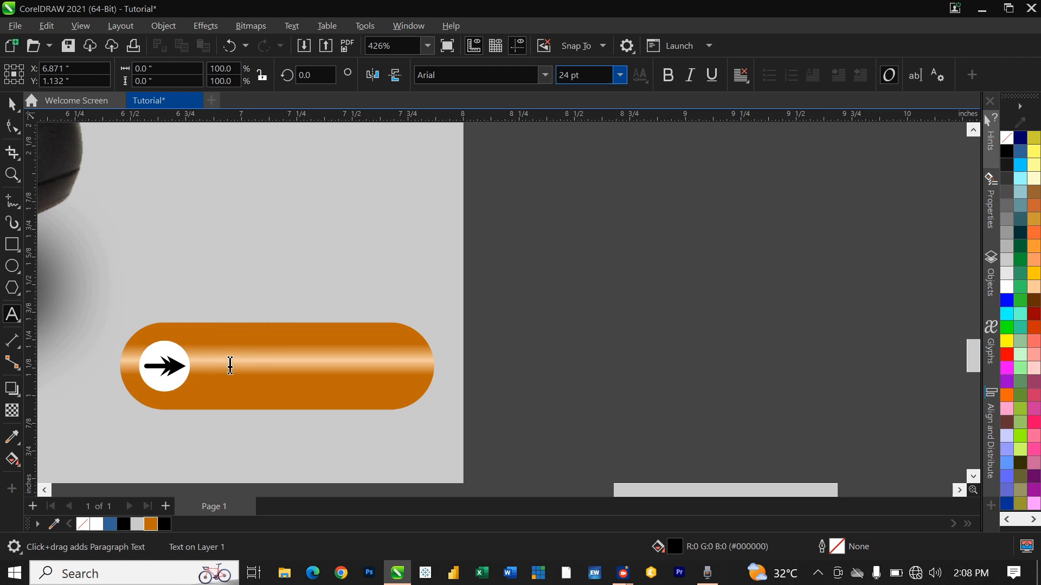
{"action": "type", "text": "ORDER"}
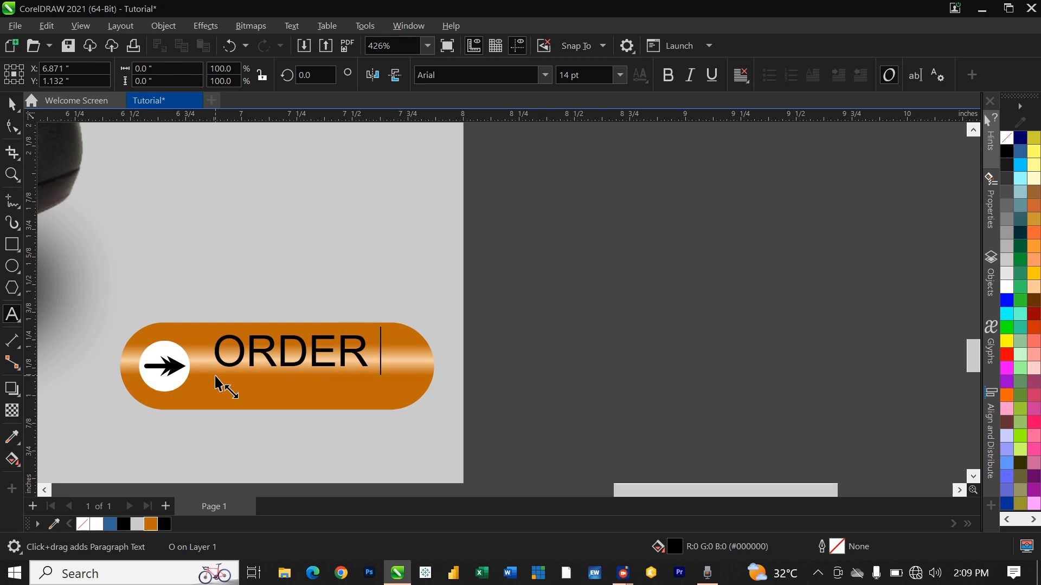
{"action": "type", "text": " NOW"}
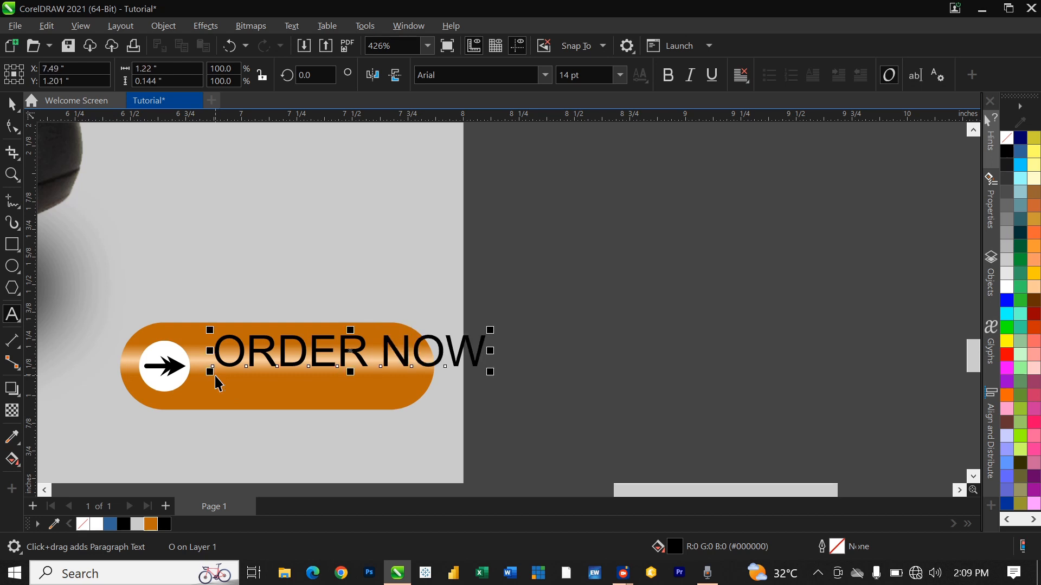
{"action": "key", "text": "ctrl+space"}
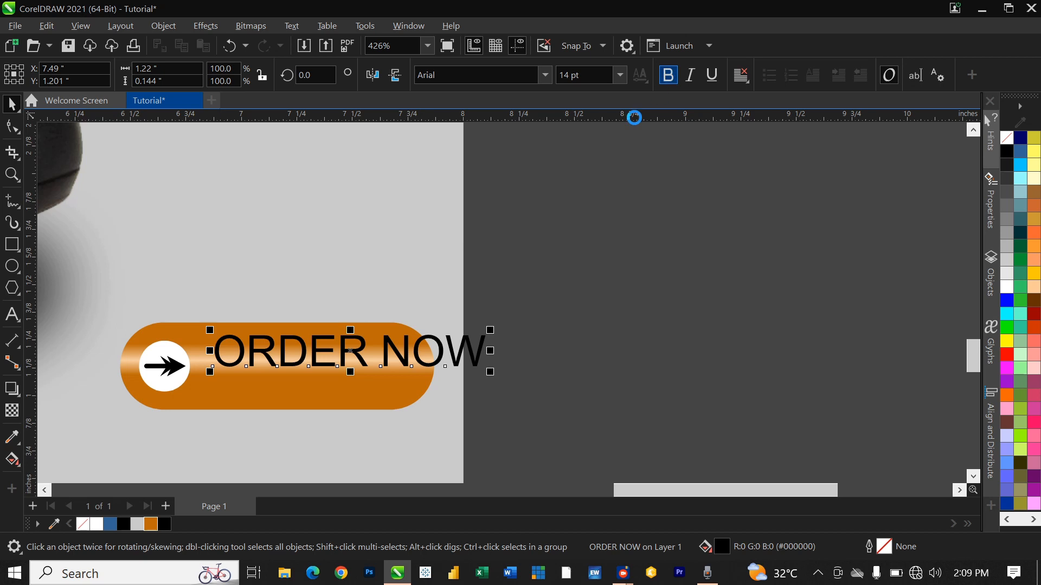
Step: Move ORDER NOW onto the button beside the arrow and make it white
{"action": "left_click_drag", "start_coordinate": [340, 363], "coordinate": [318, 387]}
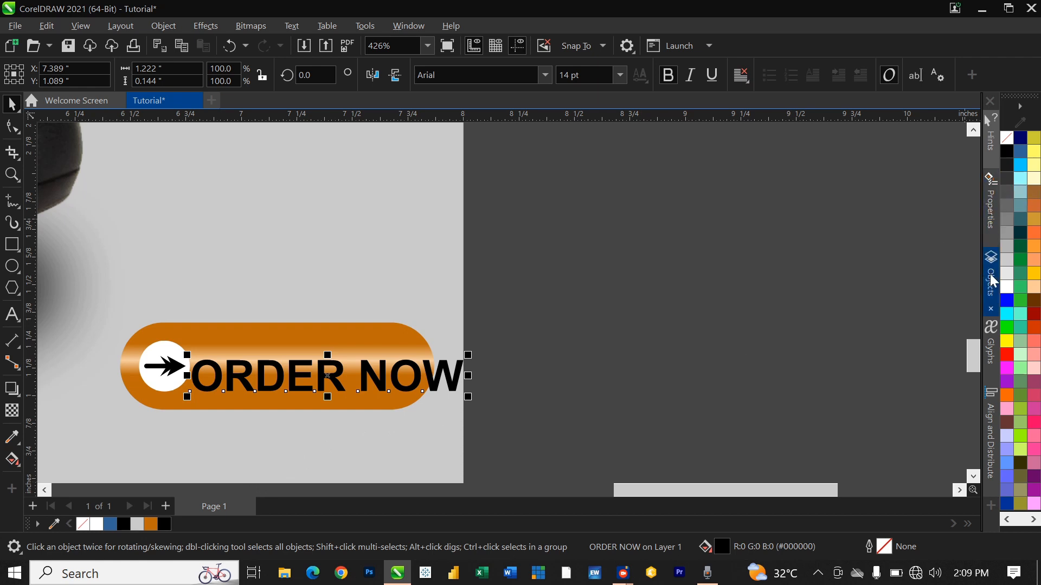
{"action": "left_click", "coordinate": [1006, 286]}
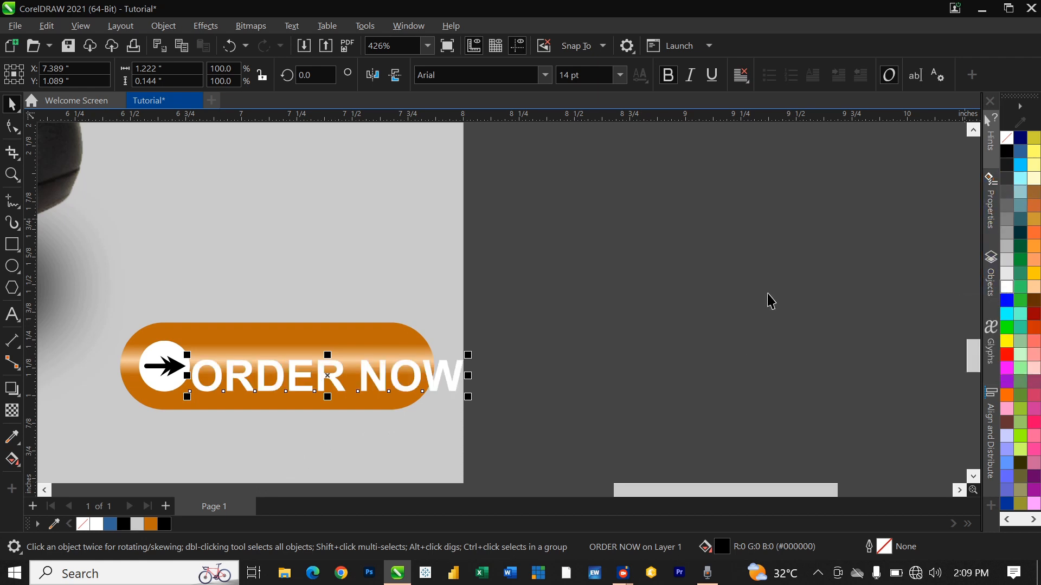
{"action": "scroll", "coordinate": [300, 388], "scroll_direction": "up", "scroll_amount": 2}
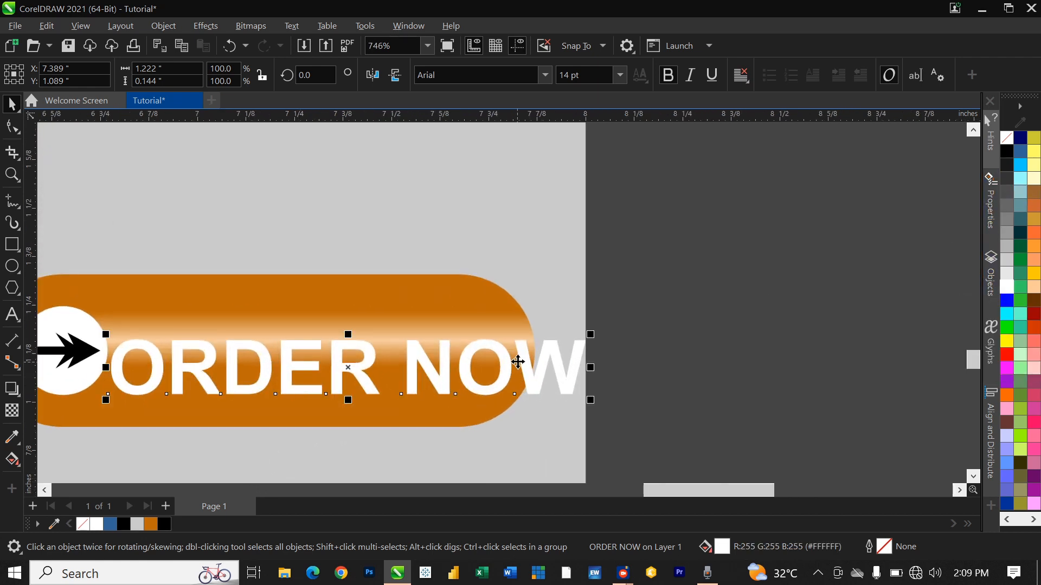
{"action": "scroll", "coordinate": [523, 358], "scroll_direction": "down", "scroll_amount": 2}
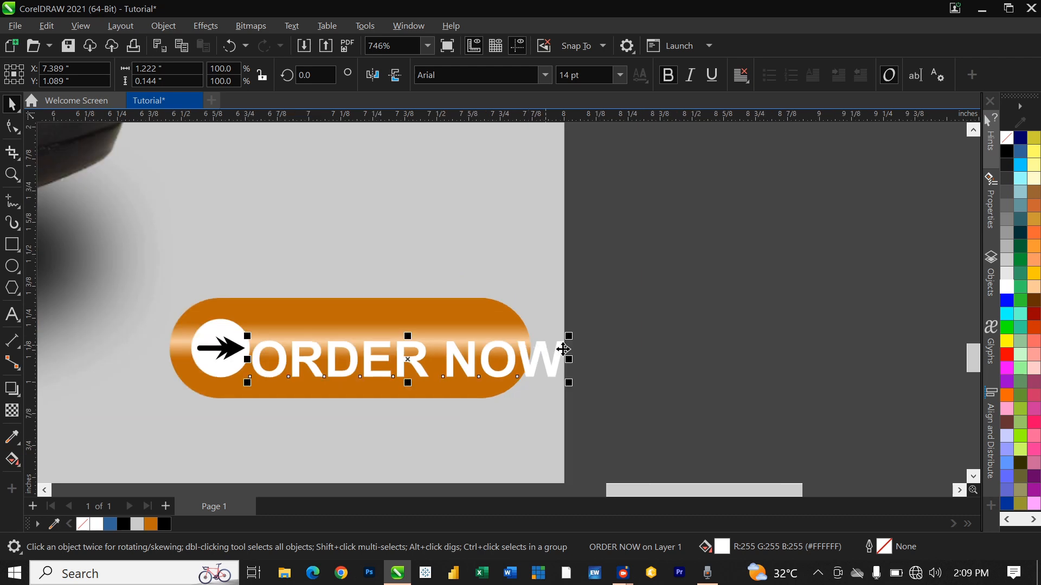
Step: Shrink ORDER NOW to 12 pt and centre it inside the button
{"action": "left_click", "coordinate": [621, 79]}
{"action": "left_click", "coordinate": [578, 182]}
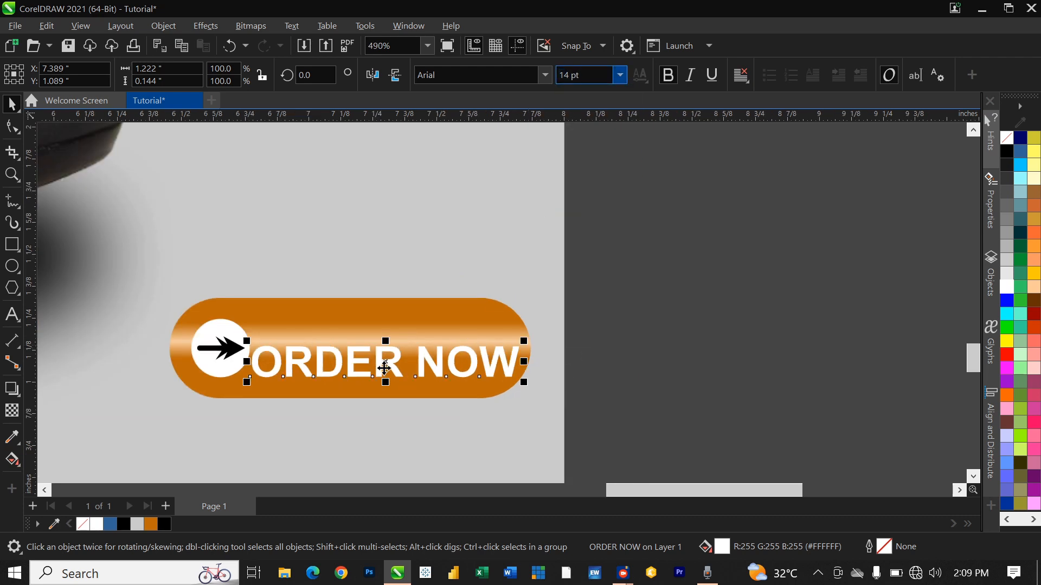
{"action": "left_click_drag", "start_coordinate": [364, 359], "coordinate": [363, 349]}
{"action": "key", "text": "Right"}
{"action": "key", "text": "Right"}
{"action": "key", "text": "Right"}
{"action": "scroll", "coordinate": [464, 385], "scroll_direction": "down", "scroll_amount": 5}
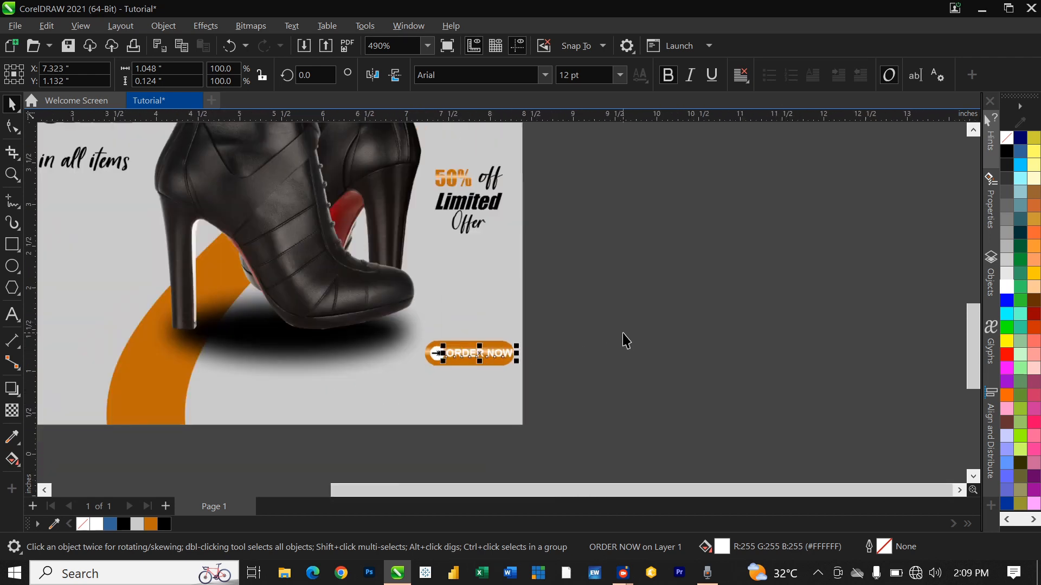
{"action": "left_click", "coordinate": [600, 365]}
{"action": "scroll", "coordinate": [599, 365], "scroll_direction": "up", "scroll_amount": 4}
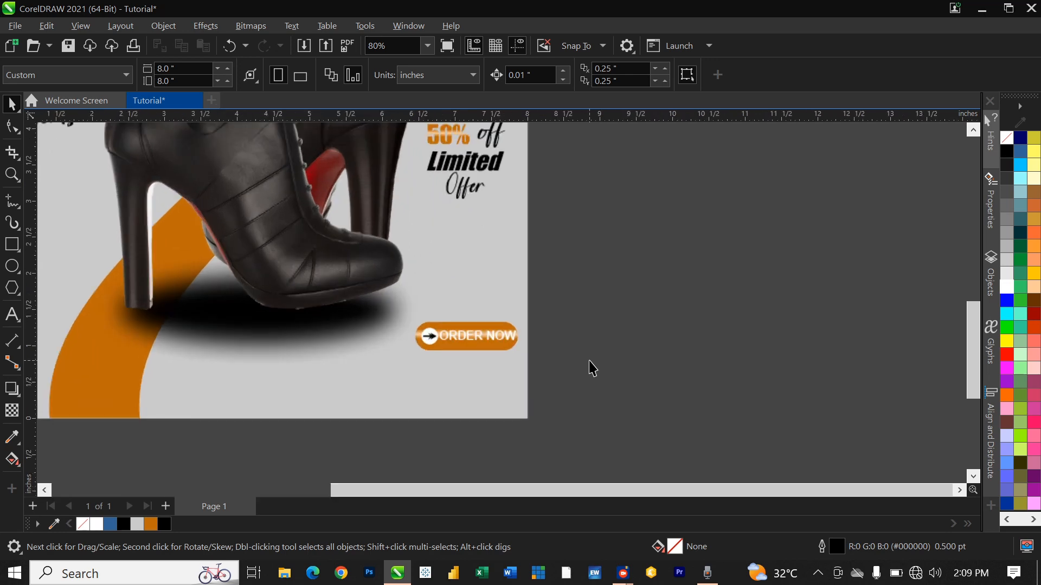
{"action": "scroll", "coordinate": [344, 285], "scroll_direction": "up", "scroll_amount": 3}
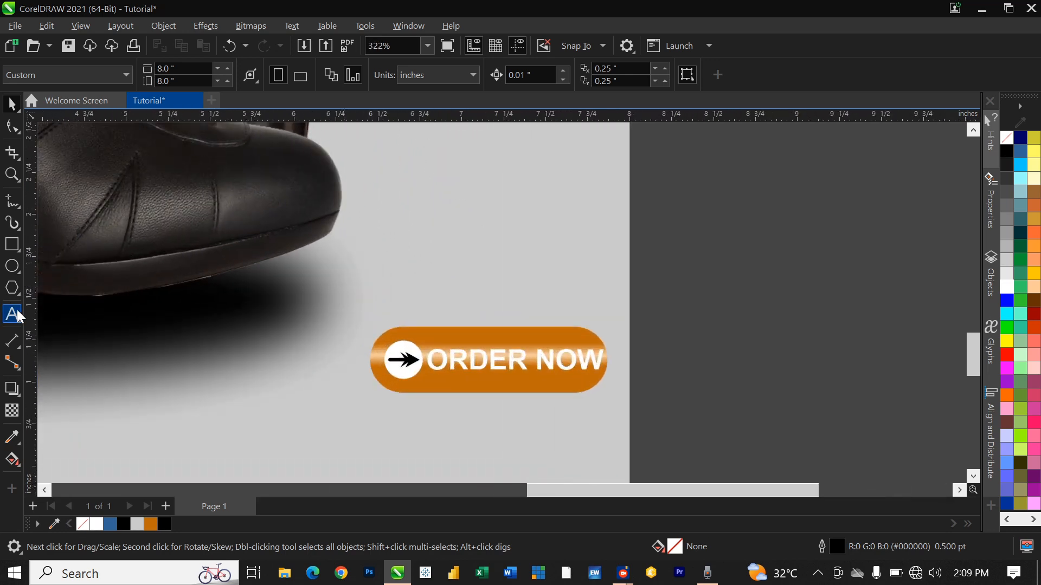
Step: Type the company phone number and move it under the ORDER NOW button
{"action": "left_click", "coordinate": [16, 316]}
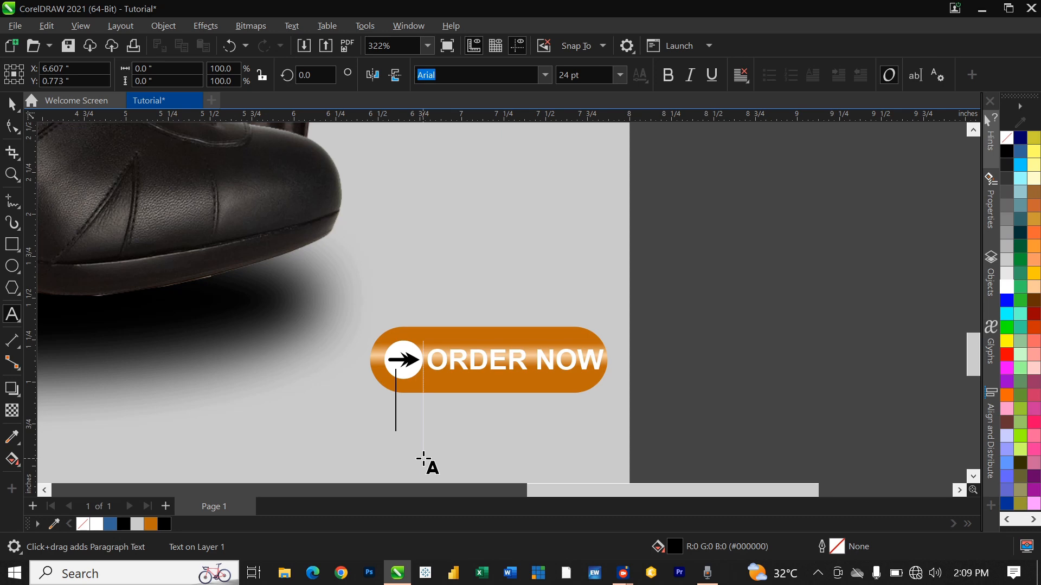
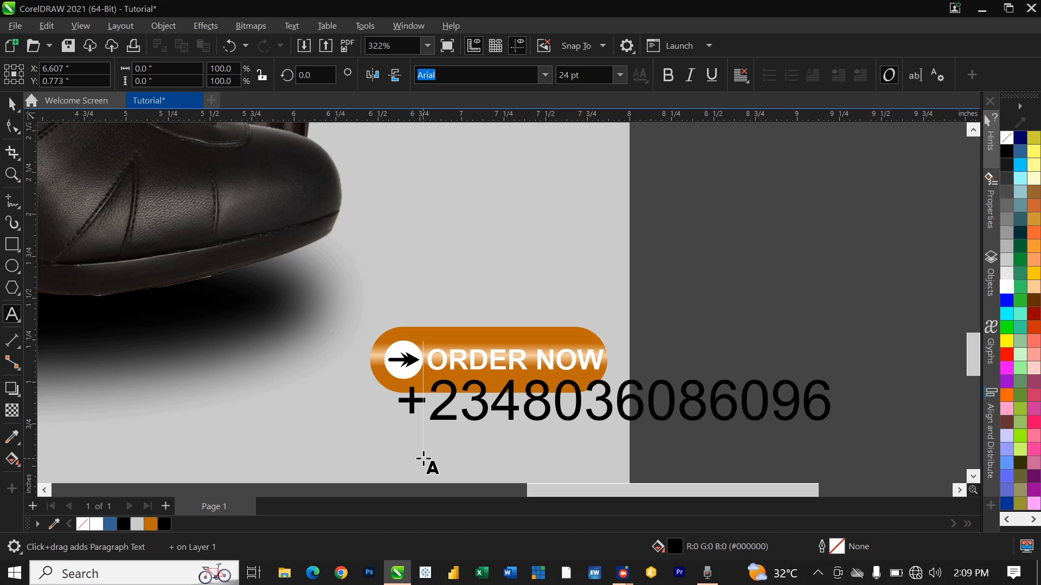
{"action": "key", "text": "ctrl+space"}
{"action": "scroll", "coordinate": [657, 383], "scroll_direction": "down", "scroll_amount": 4}
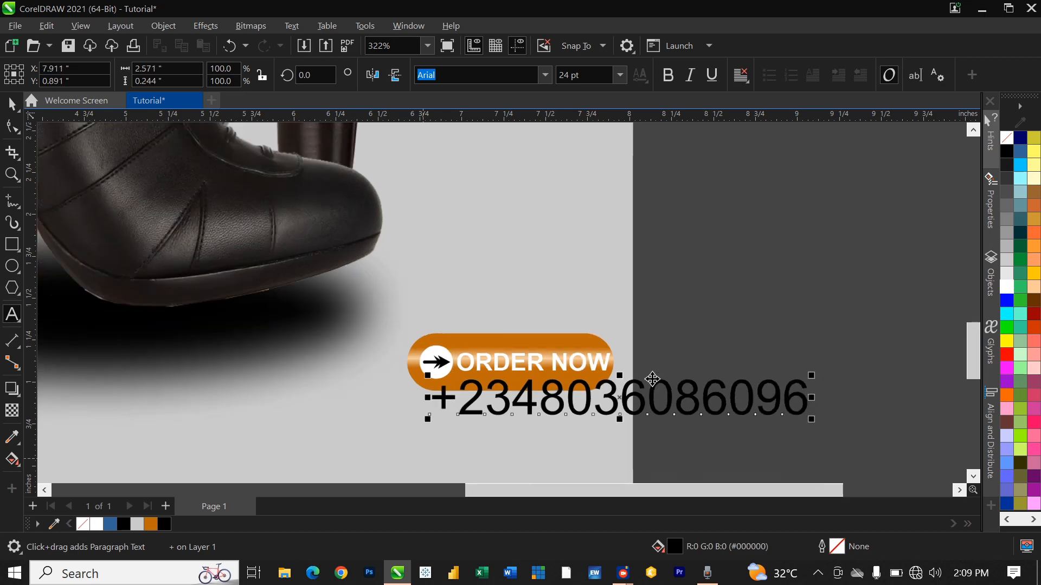
{"action": "left_click_drag", "start_coordinate": [654, 380], "coordinate": [586, 395]}
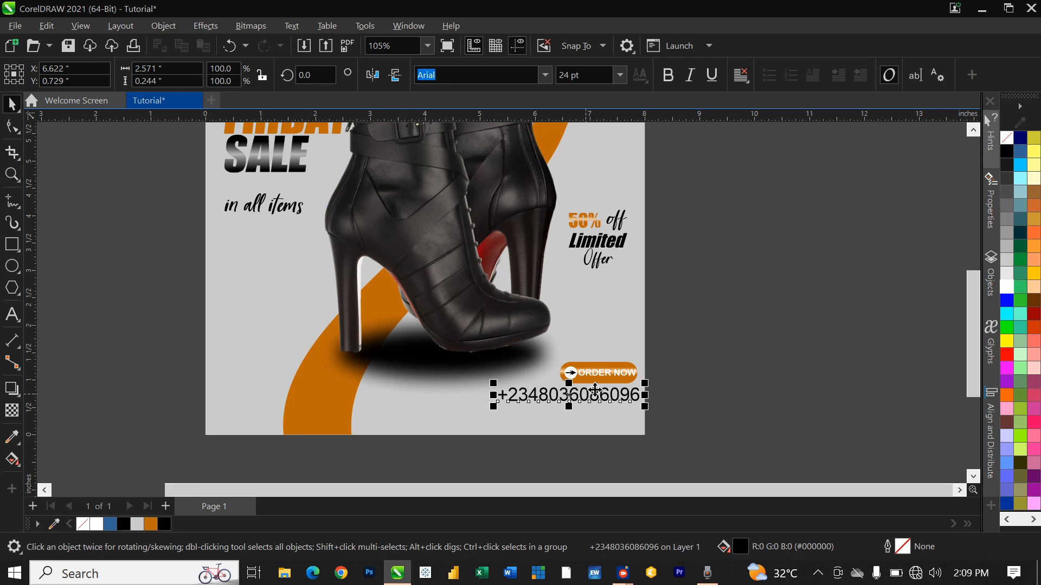
Step: Make the phone number bold 14 pt and place it just below the button
{"action": "left_click", "coordinate": [670, 77]}
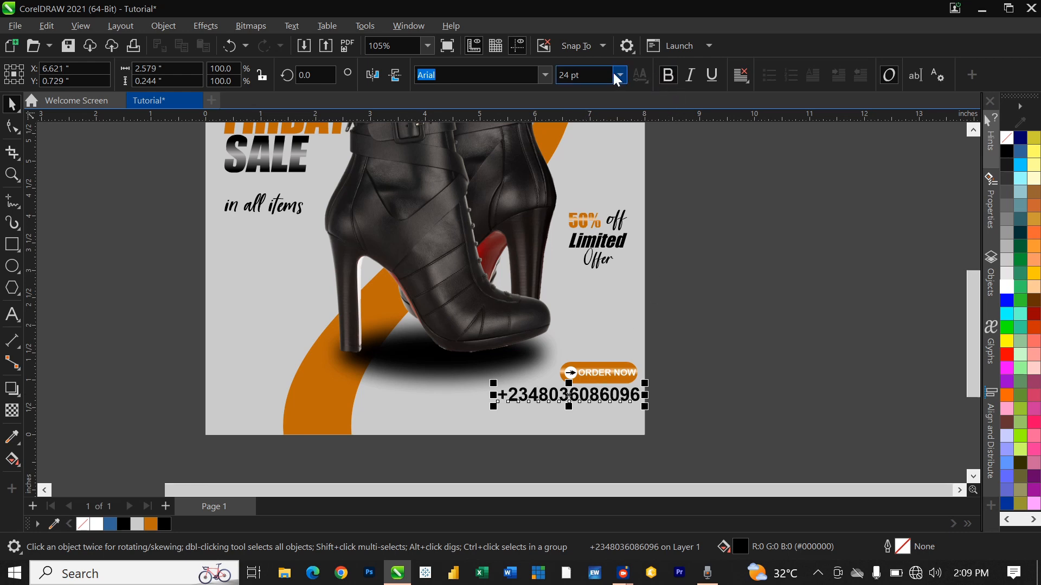
{"action": "left_click", "coordinate": [620, 74]}
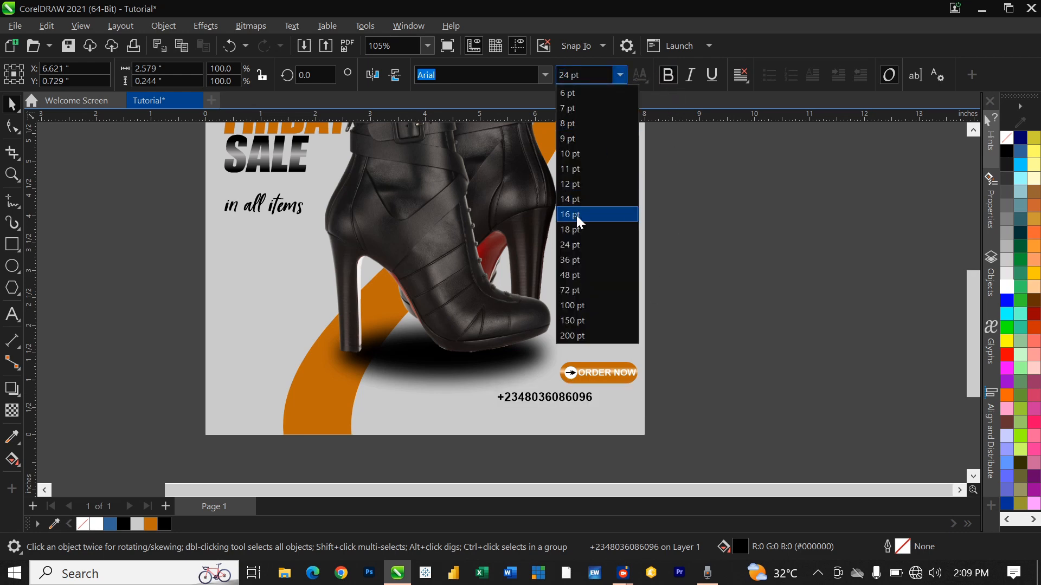
{"action": "key", "text": "Escape"}
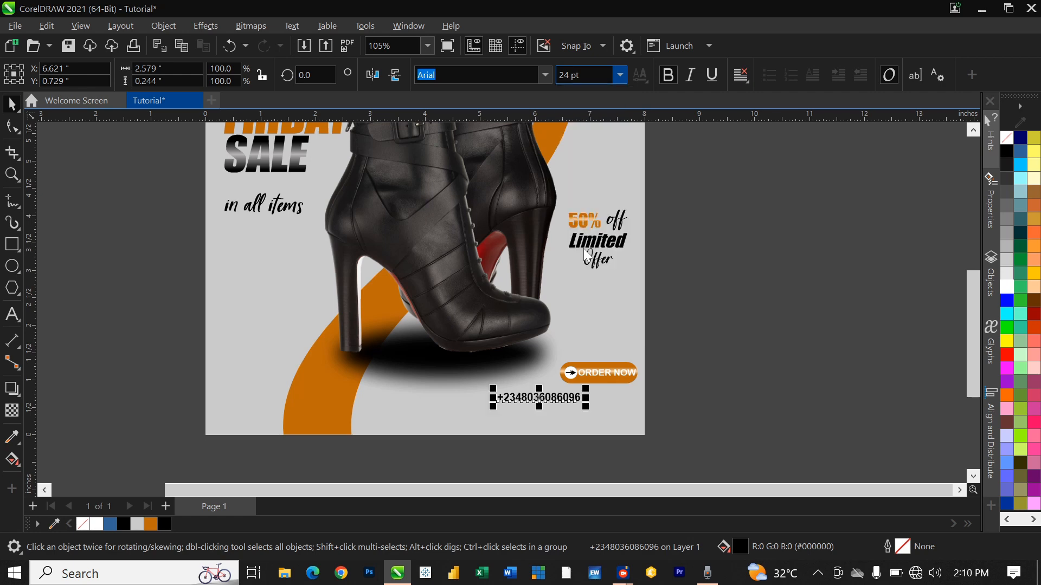
{"action": "type", "text": "14"}
{"action": "key", "text": "Return"}
{"action": "mouse_move", "coordinate": [600, 391]}
{"action": "left_mouse_down"}
{"action": "mouse_move", "coordinate": [616, 398]}
{"action": "mouse_move", "coordinate": [614, 387]}
{"action": "left_mouse_up"}
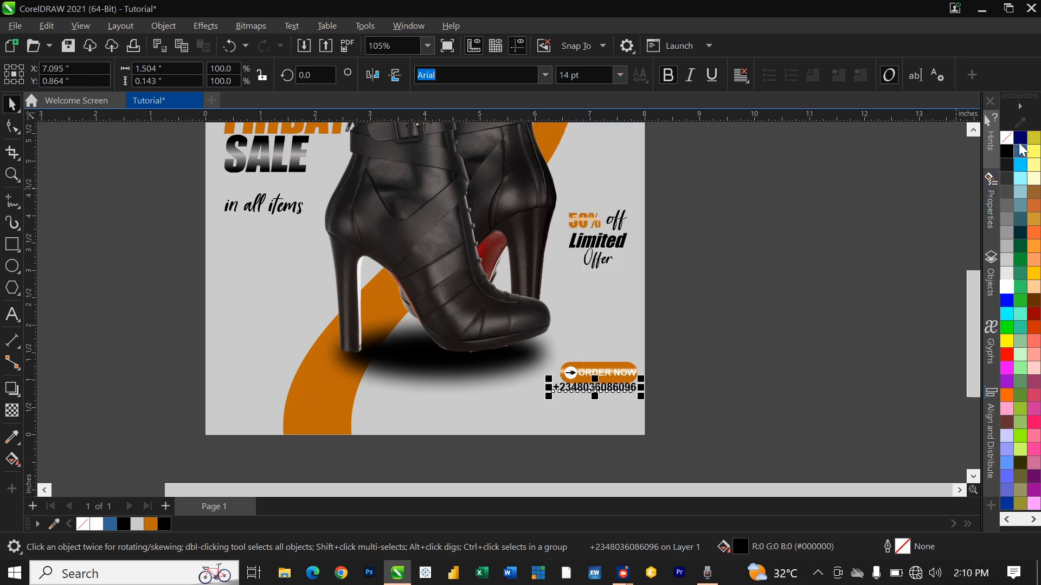
{"action": "scroll", "coordinate": [654, 382], "scroll_direction": "up", "scroll_amount": 5}
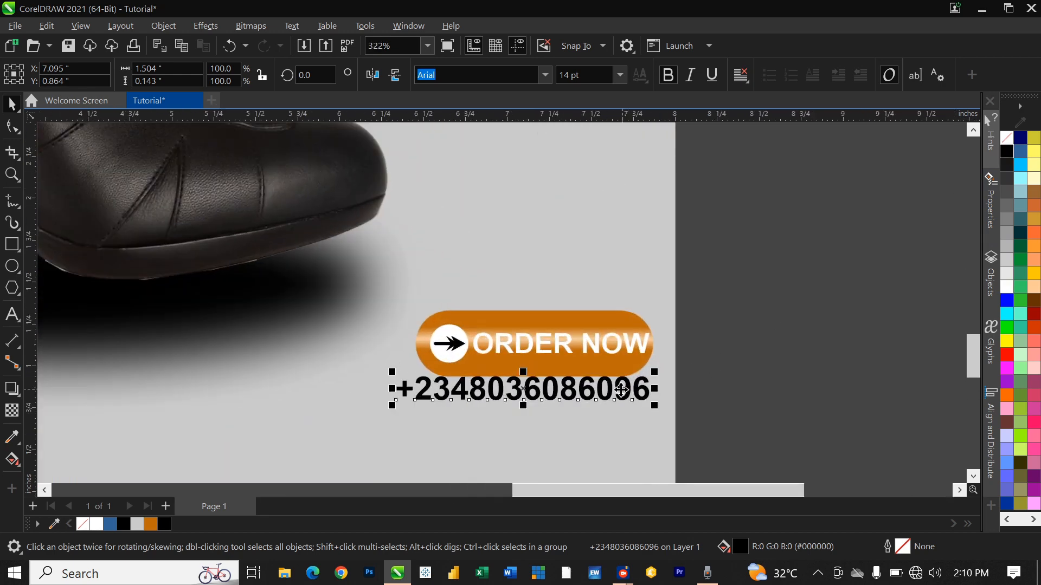
{"action": "left_click_drag", "start_coordinate": [588, 391], "coordinate": [589, 411]}
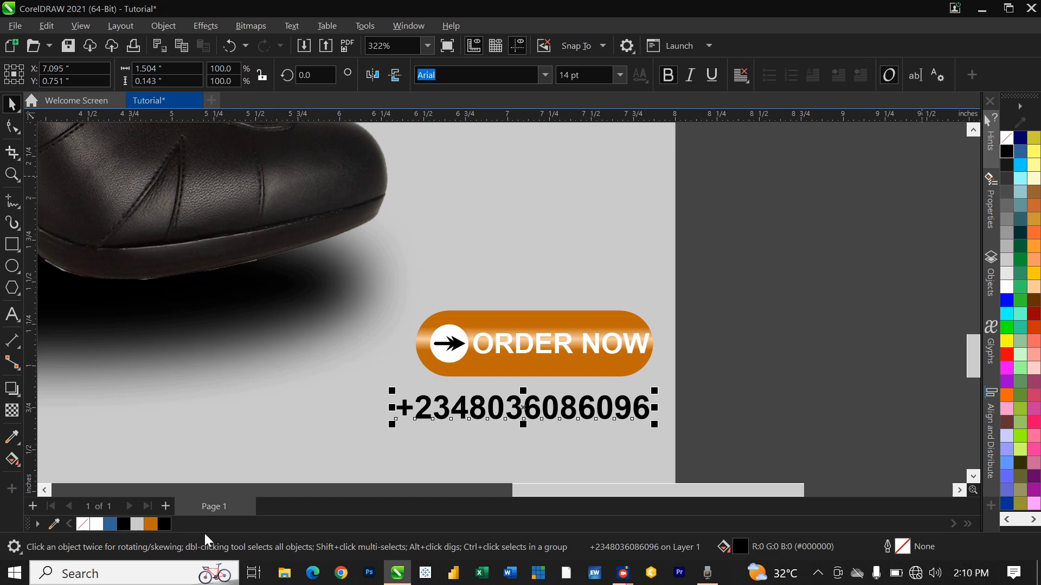
Step: Colour the phone number orange and leave a copy of it directly below
{"action": "left_click", "coordinate": [151, 524]}
{"action": "scroll", "coordinate": [642, 361], "scroll_direction": "down", "scroll_amount": 3}
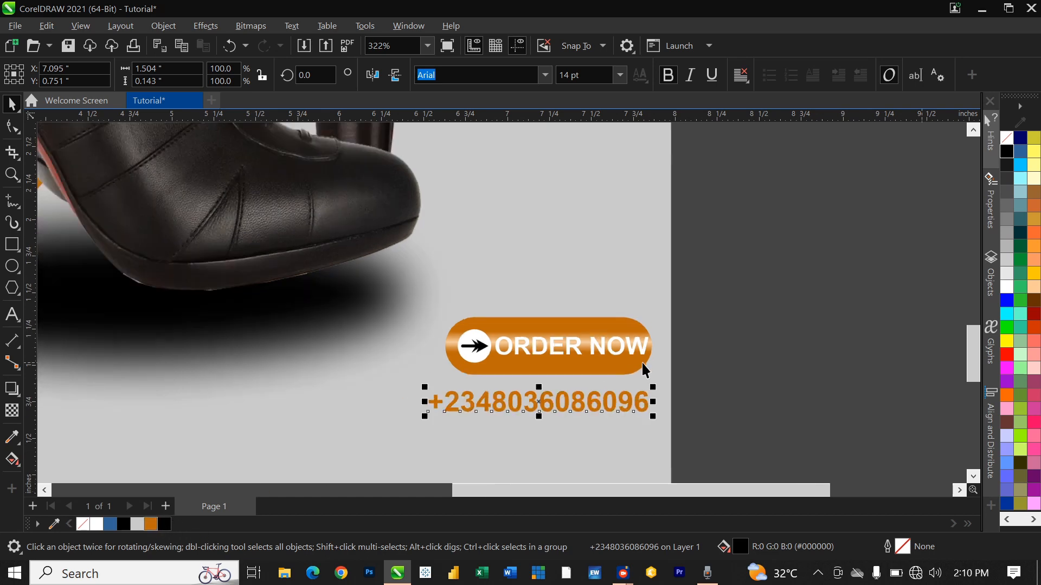
{"action": "left_click_drag", "start_coordinate": [609, 392], "coordinate": [604, 419]}
{"action": "right_click", "coordinate": [604, 418]}
{"action": "left_click", "coordinate": [610, 413]}
{"action": "double_click", "coordinate": [610, 413]}
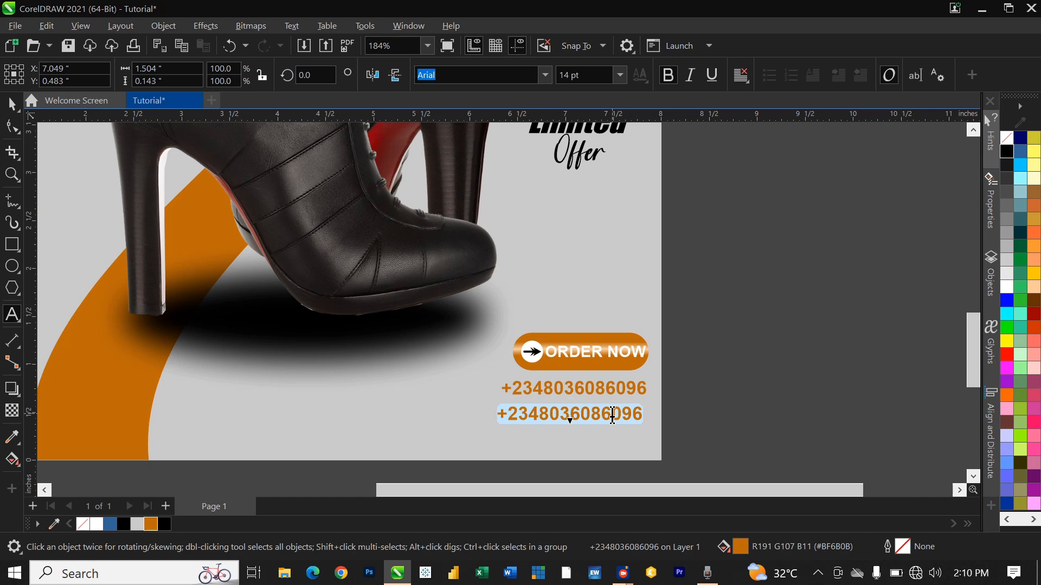
{"action": "type", "text": "ww"}
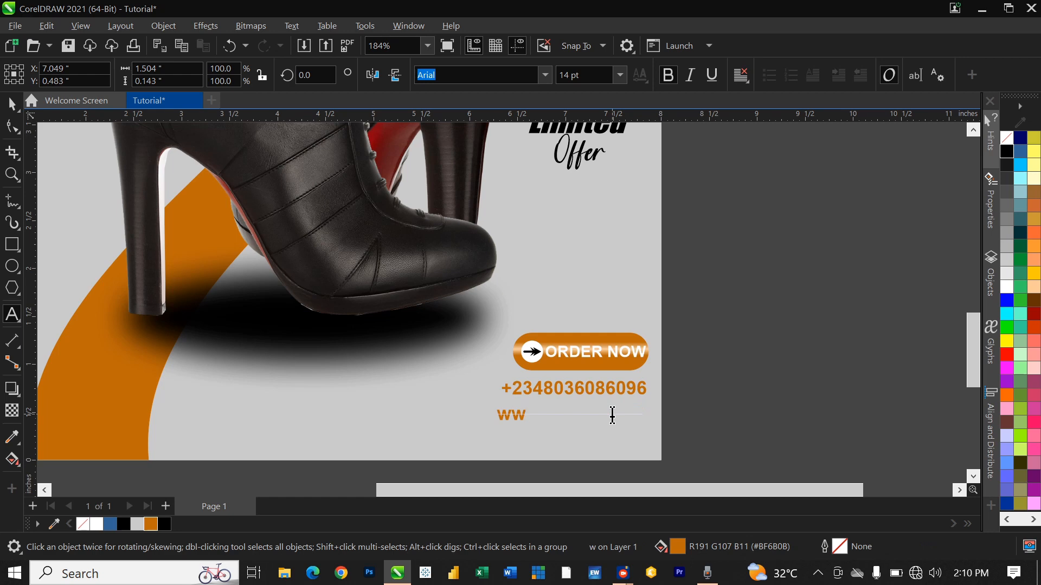
{"action": "type", "text": "w.wordpress.ukmar"}
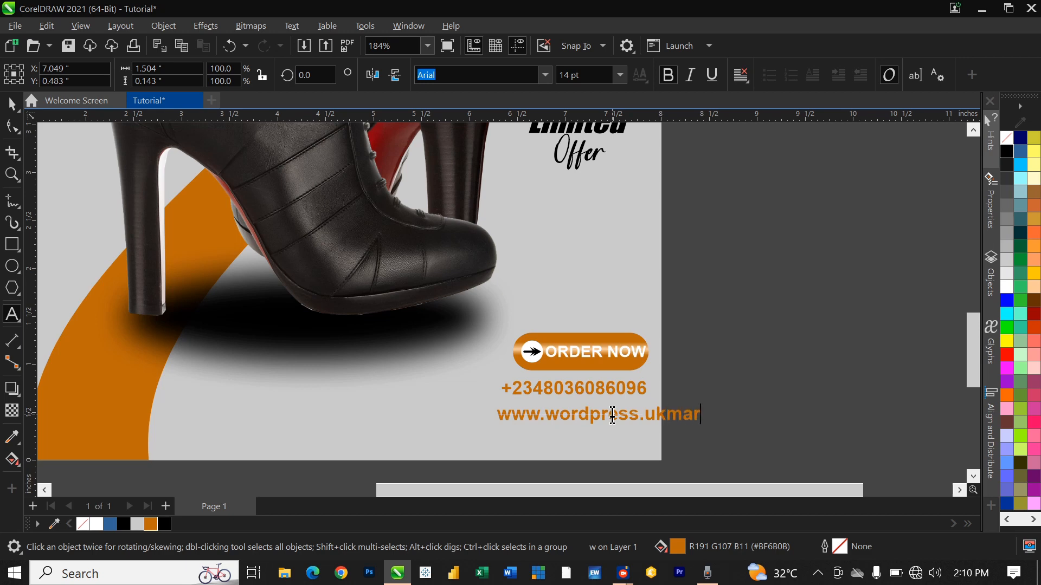
{"action": "type", "text": "vtechnologies.com"}
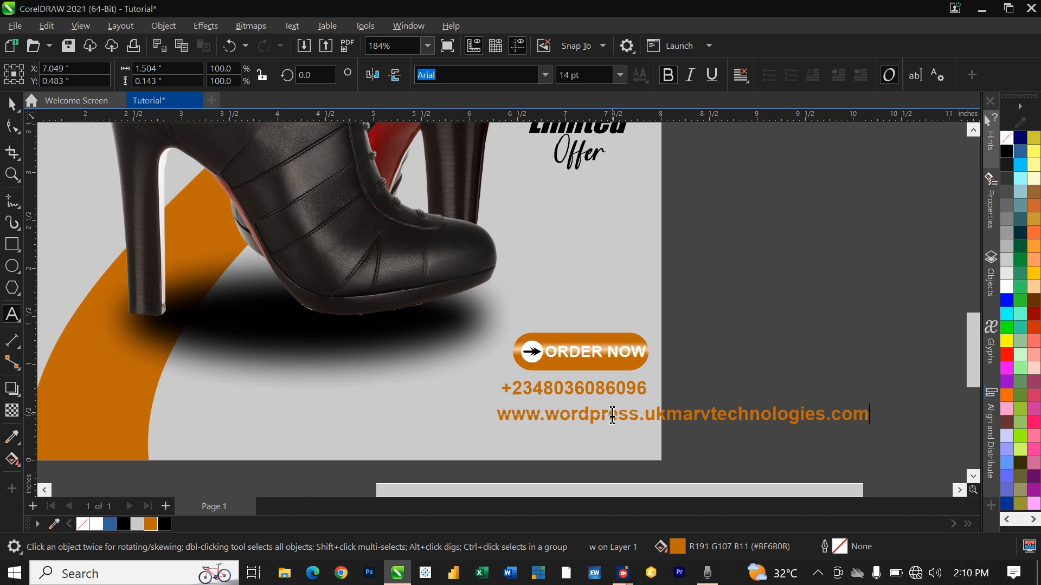
{"action": "key", "text": "ctrl+space"}
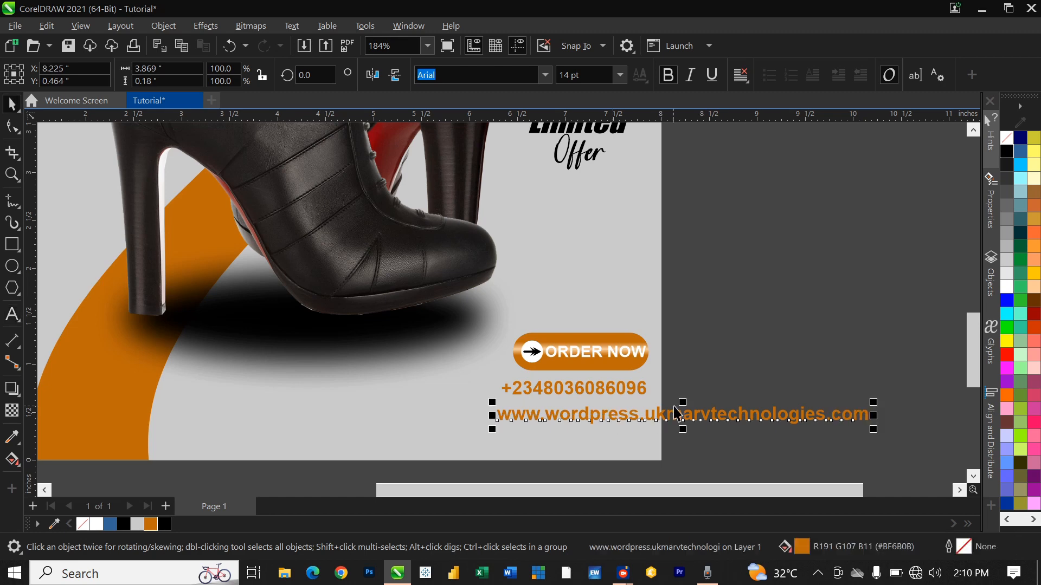
Step: Bring the website address onto the page as 11 pt black text
{"action": "left_click_drag", "start_coordinate": [678, 413], "coordinate": [457, 407]}
{"action": "left_click", "coordinate": [619, 75]}
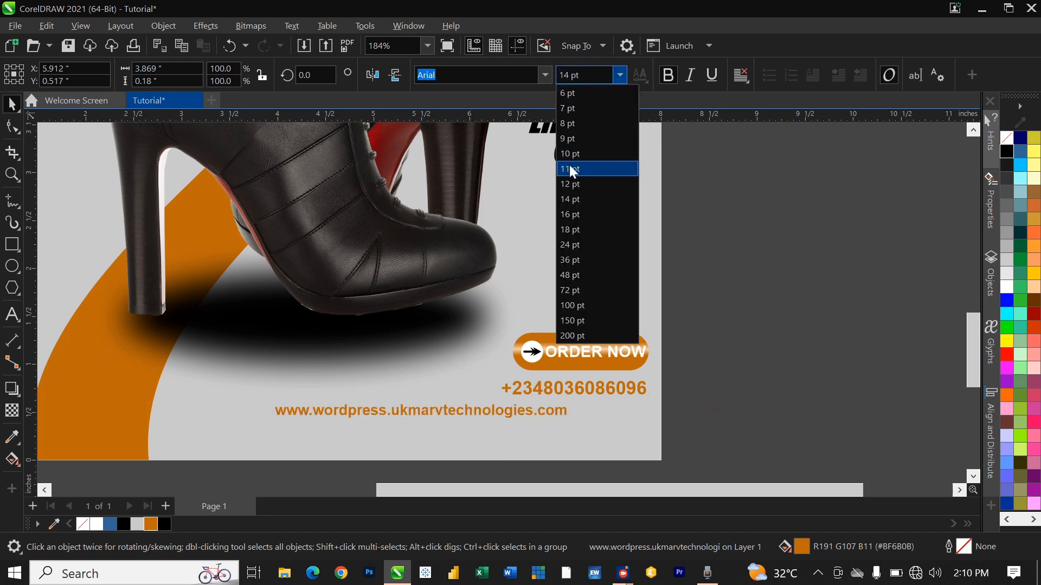
{"action": "left_click", "coordinate": [570, 169]}
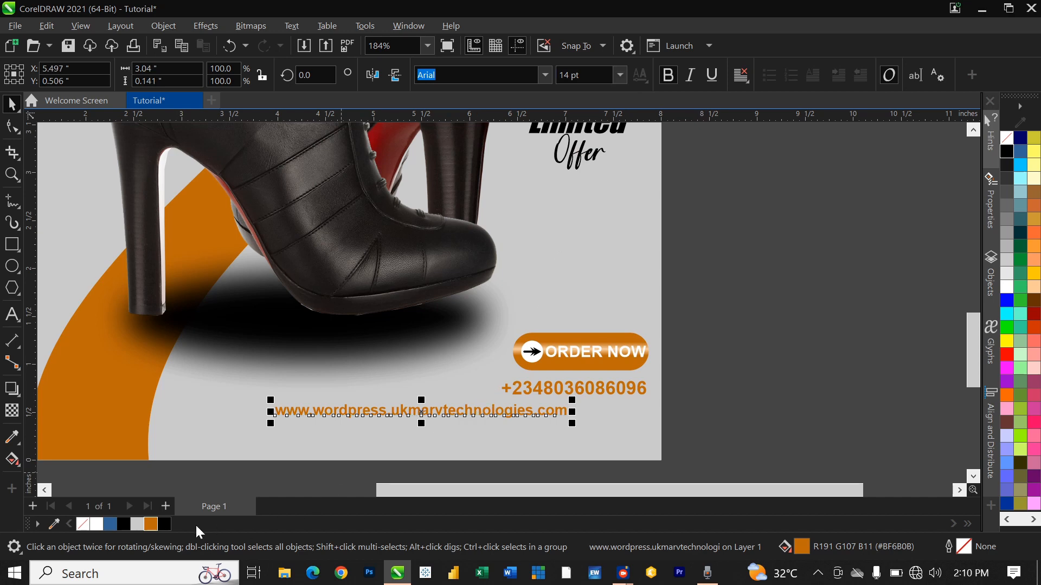
{"action": "left_click", "coordinate": [164, 524]}
Step: Align the website address under the phone number and nudge both lines up
{"action": "left_click_drag", "start_coordinate": [451, 410], "coordinate": [534, 403]}
{"action": "left_click", "coordinate": [578, 386], "text": "shift"}
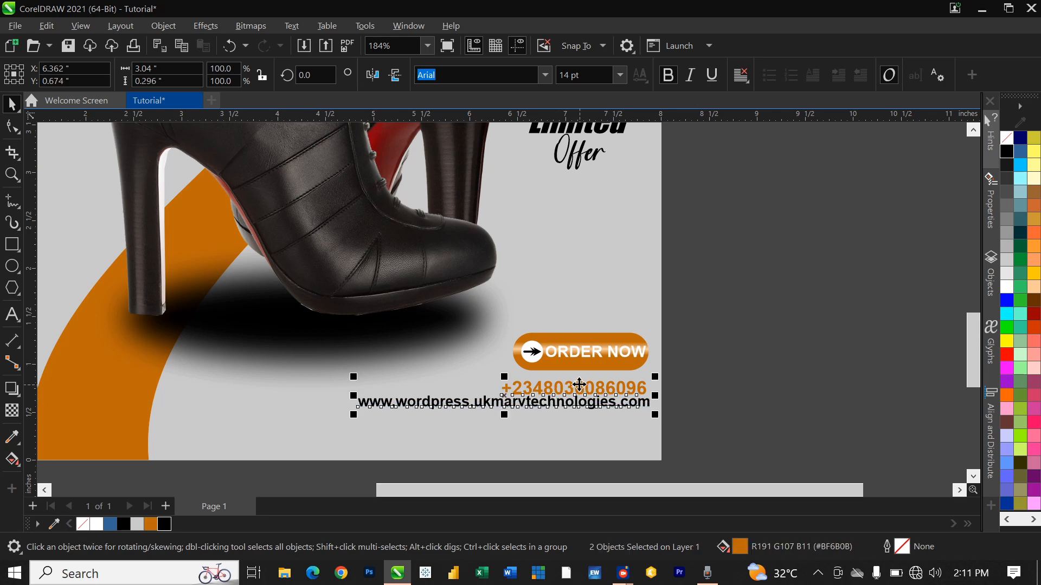
{"action": "key", "text": "Up"}
{"action": "key", "text": "Up"}
{"action": "key", "text": "Up"}
{"action": "key", "text": "Up"}
{"action": "key", "text": "Up"}
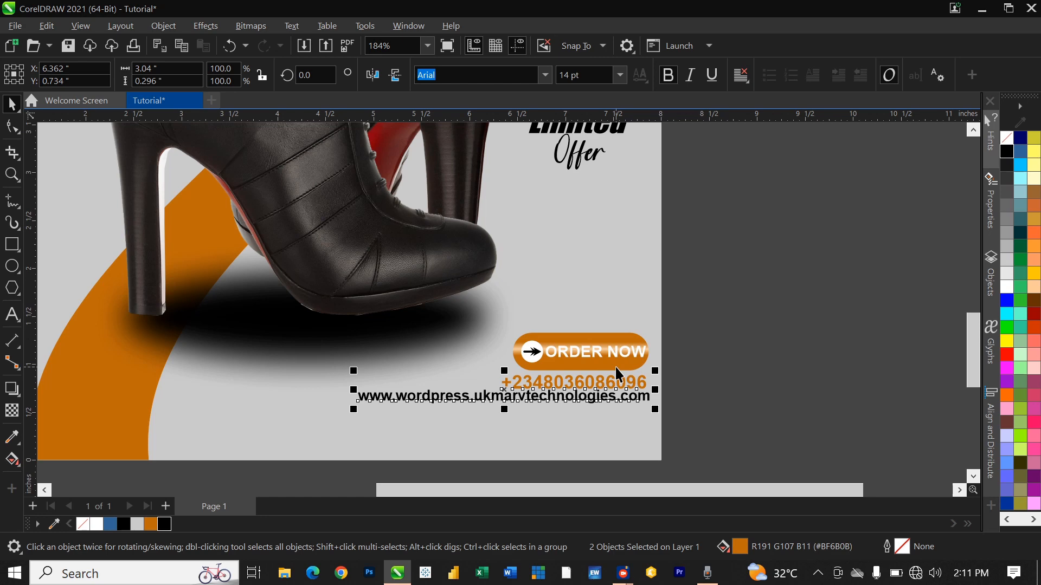
{"action": "left_click", "coordinate": [615, 366], "text": "shift"}
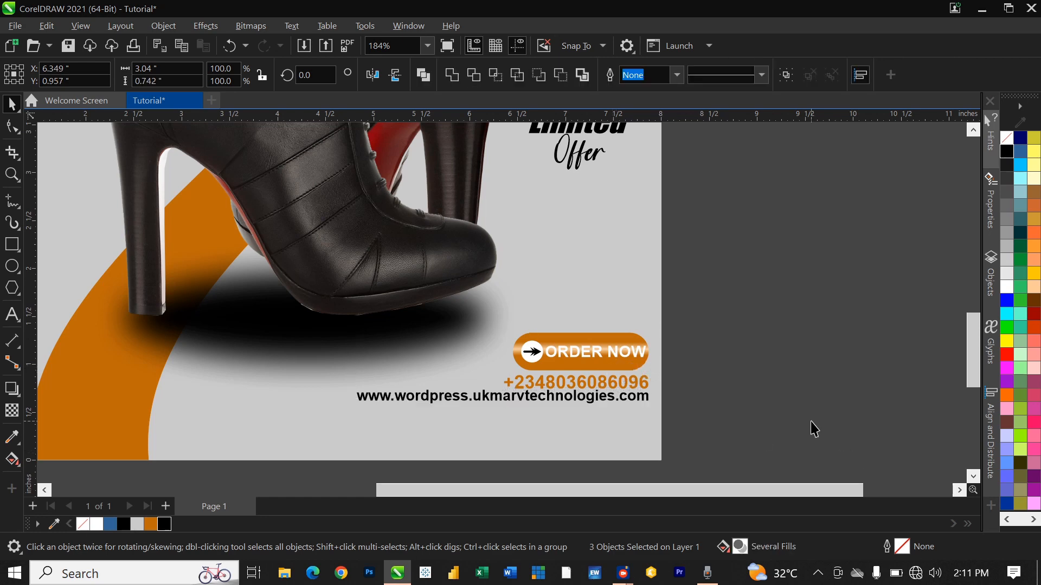
{"action": "left_click", "coordinate": [606, 428]}
{"action": "scroll", "coordinate": [604, 425], "scroll_direction": "down", "scroll_amount": 5}
{"action": "scroll", "coordinate": [616, 400], "scroll_direction": "up", "scroll_amount": 2}
{"action": "scroll", "coordinate": [618, 401], "scroll_direction": "up", "scroll_amount": 1}
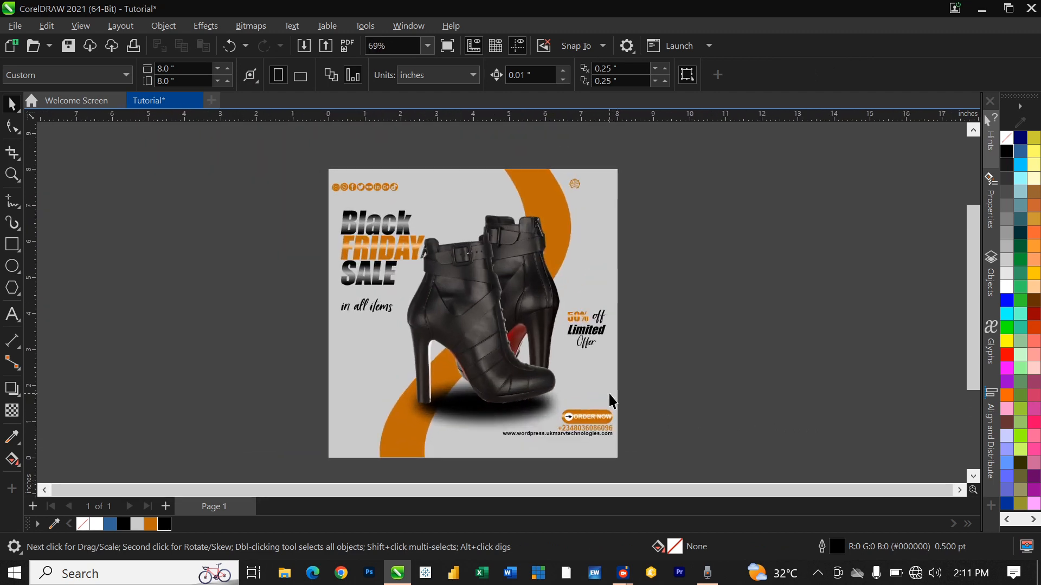
{"action": "scroll", "coordinate": [629, 282], "scroll_direction": "up", "scroll_amount": 4}
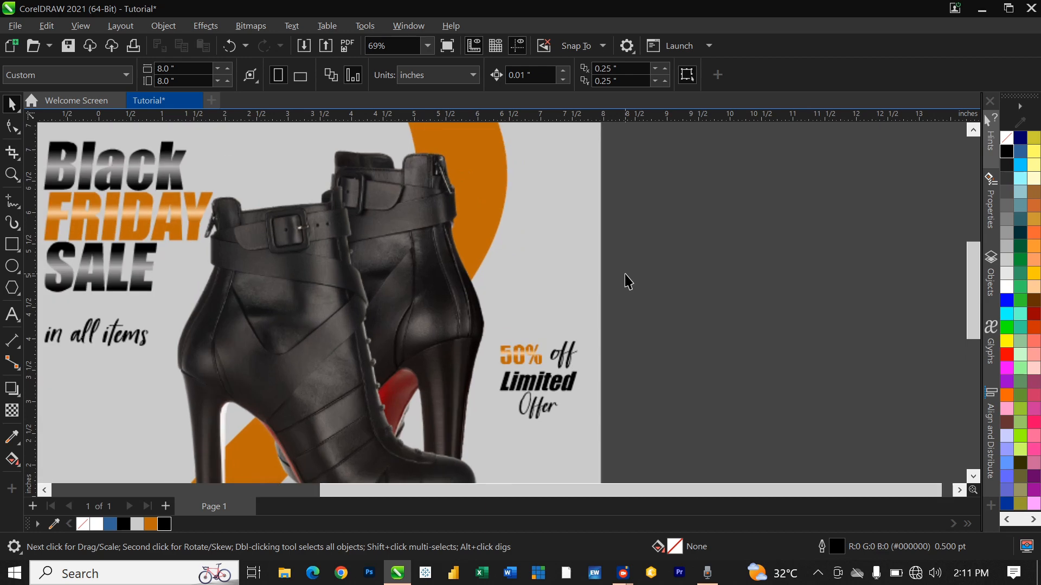
Step: Draw a freehand curve above the 50% off text
{"action": "left_click", "coordinate": [12, 200]}
{"action": "mouse_move", "coordinate": [565, 285]}
{"action": "left_mouse_down"}
{"action": "mouse_move", "coordinate": [549, 313]}
{"action": "mouse_move", "coordinate": [508, 332]}
{"action": "left_mouse_up"}
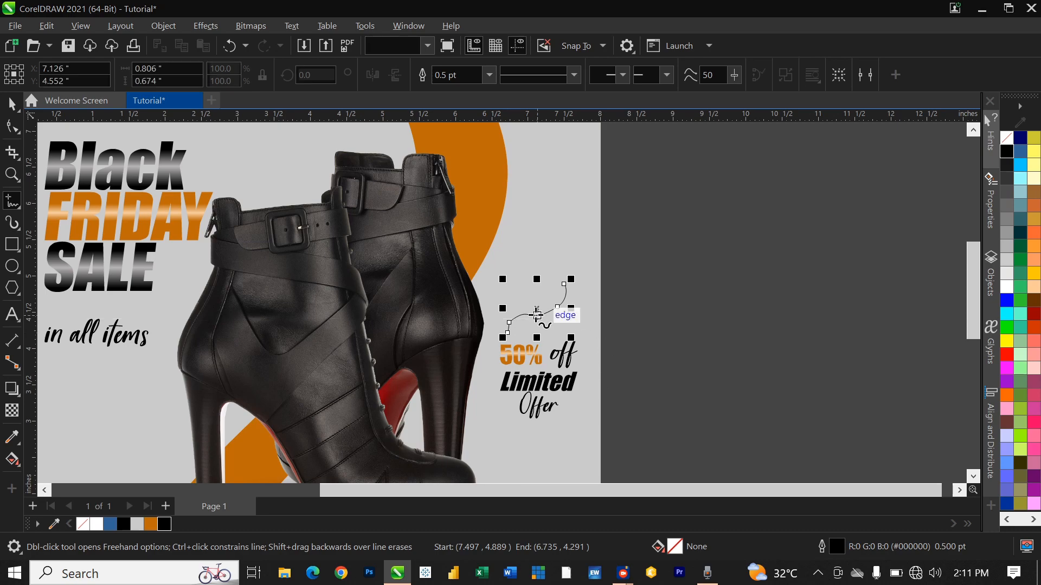
{"action": "scroll", "coordinate": [537, 314], "scroll_direction": "up", "scroll_amount": 6}
{"action": "key", "text": "space"}
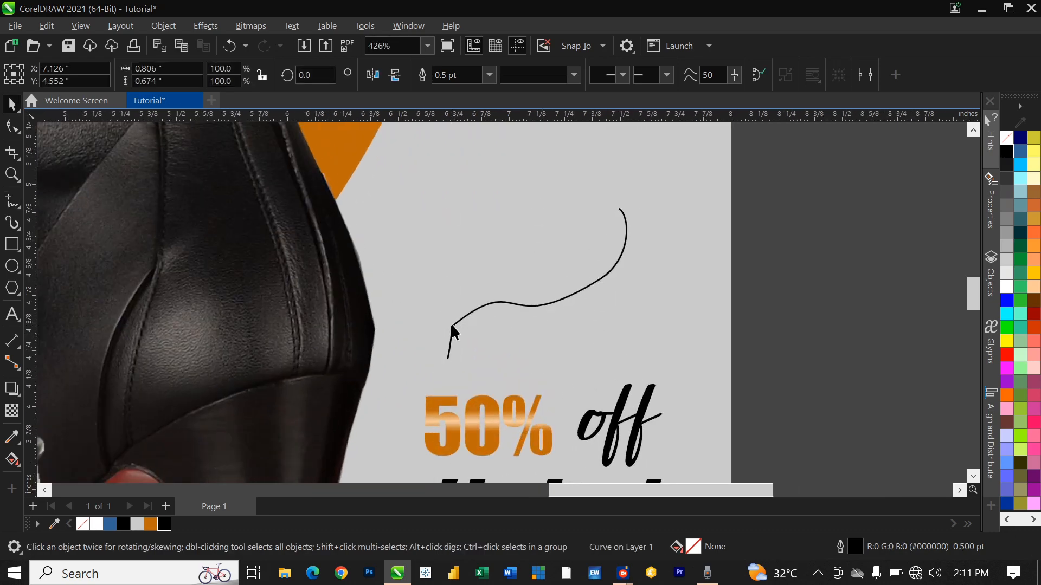
Step: Edit the curve's nodes, removing one and reshaping its ends into a smooth hook
{"action": "double_click", "coordinate": [452, 324]}
{"action": "double_click", "coordinate": [451, 325]}
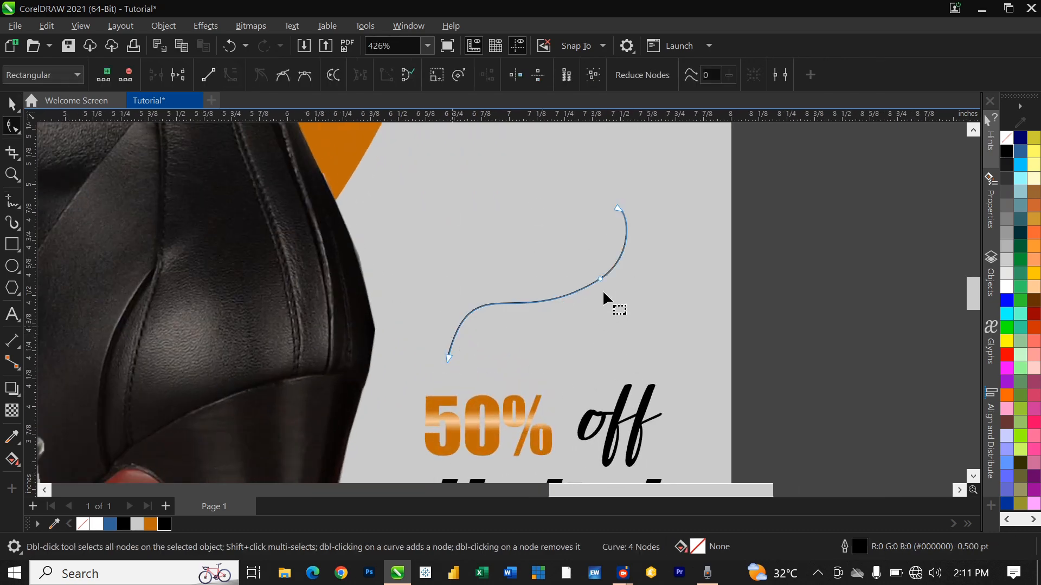
{"action": "double_click", "coordinate": [600, 275]}
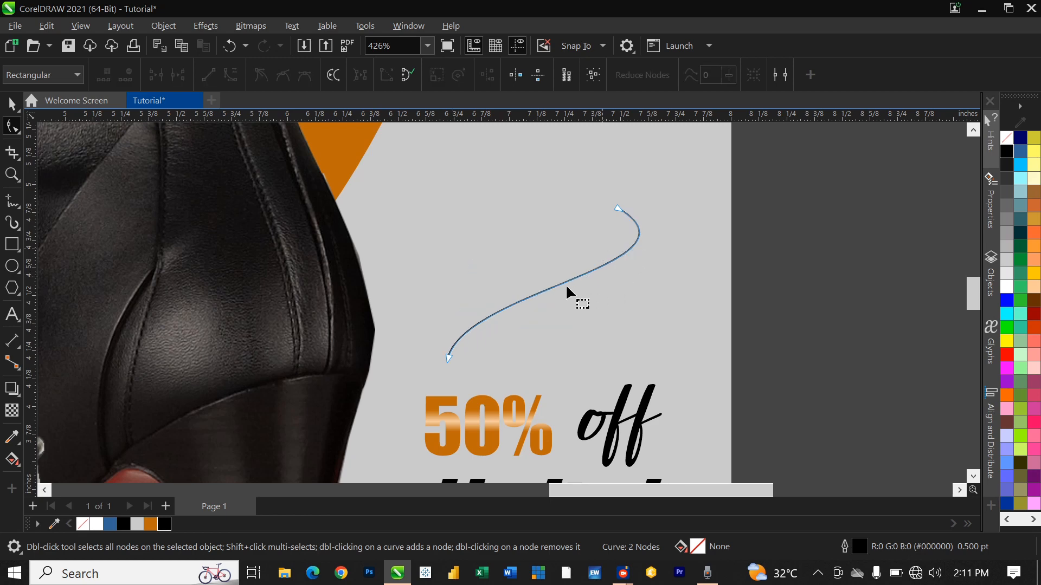
{"action": "key", "text": "ctrl+z"}
{"action": "left_click_drag", "start_coordinate": [617, 207], "coordinate": [597, 199]}
{"action": "left_click_drag", "start_coordinate": [599, 278], "coordinate": [625, 260]}
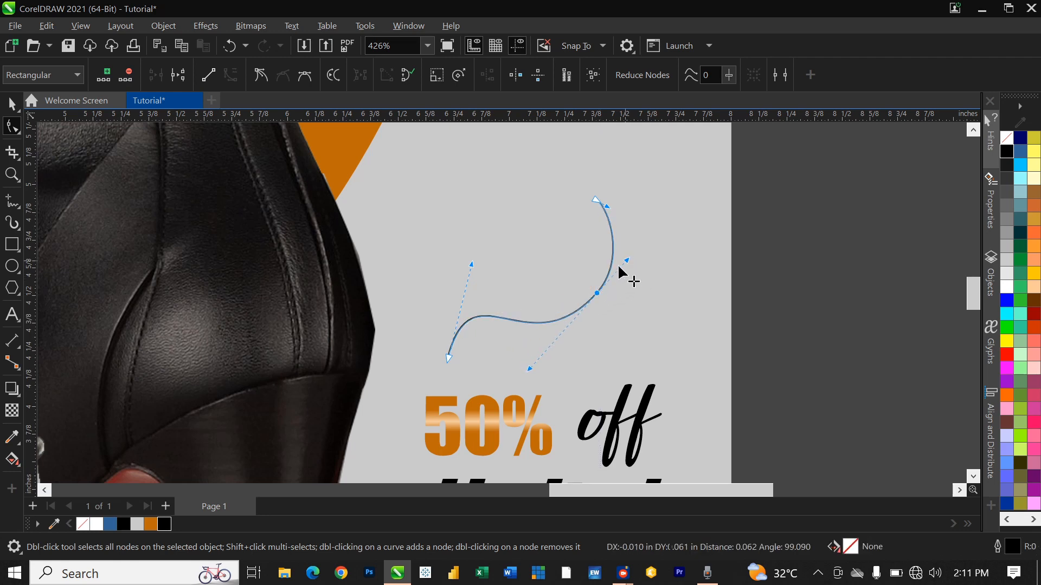
{"action": "left_click_drag", "start_coordinate": [448, 358], "coordinate": [459, 365]}
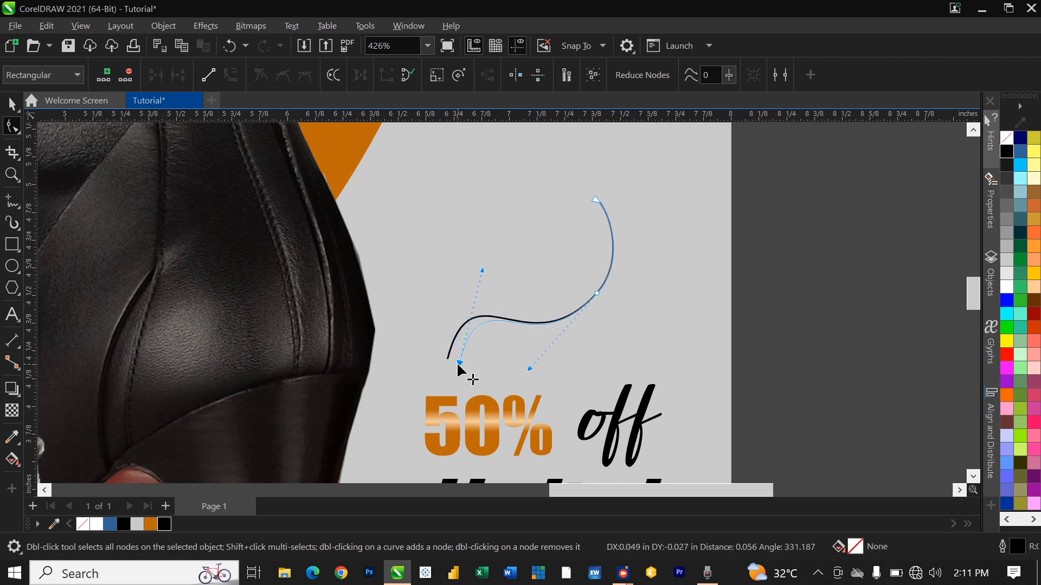
{"action": "left_click_drag", "start_coordinate": [482, 269], "coordinate": [459, 272]}
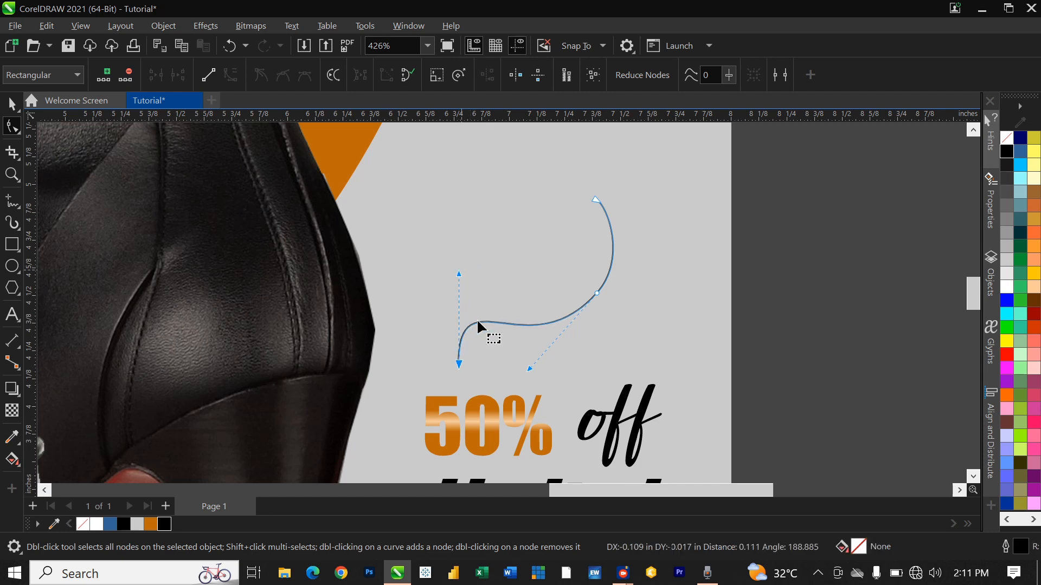
{"action": "key", "text": "space"}
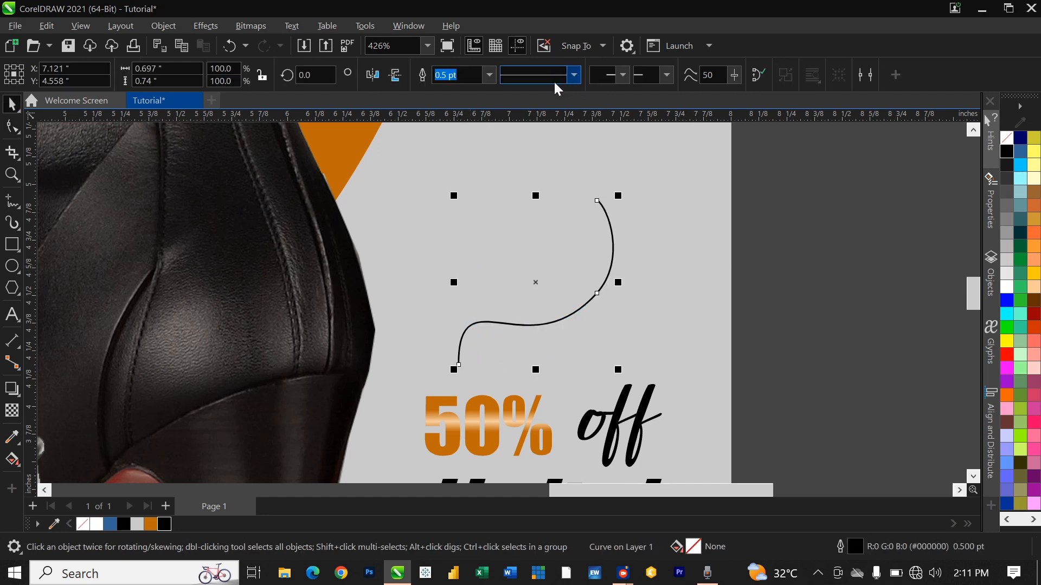
Step: Add an arrowhead to the curve's lower end and set its outline to 2.0 pt
{"action": "left_click", "coordinate": [667, 76]}
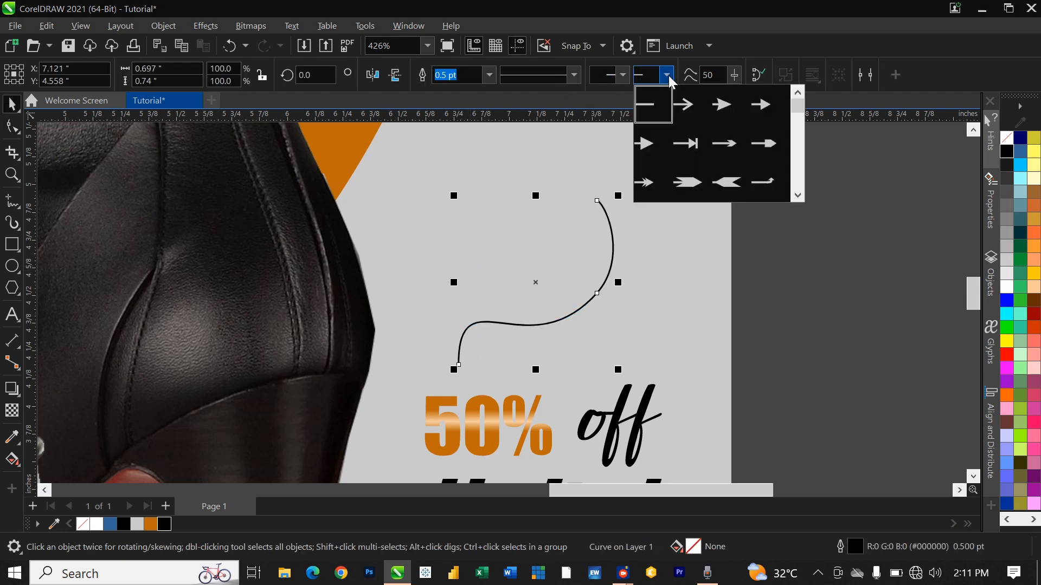
{"action": "left_click", "coordinate": [653, 145]}
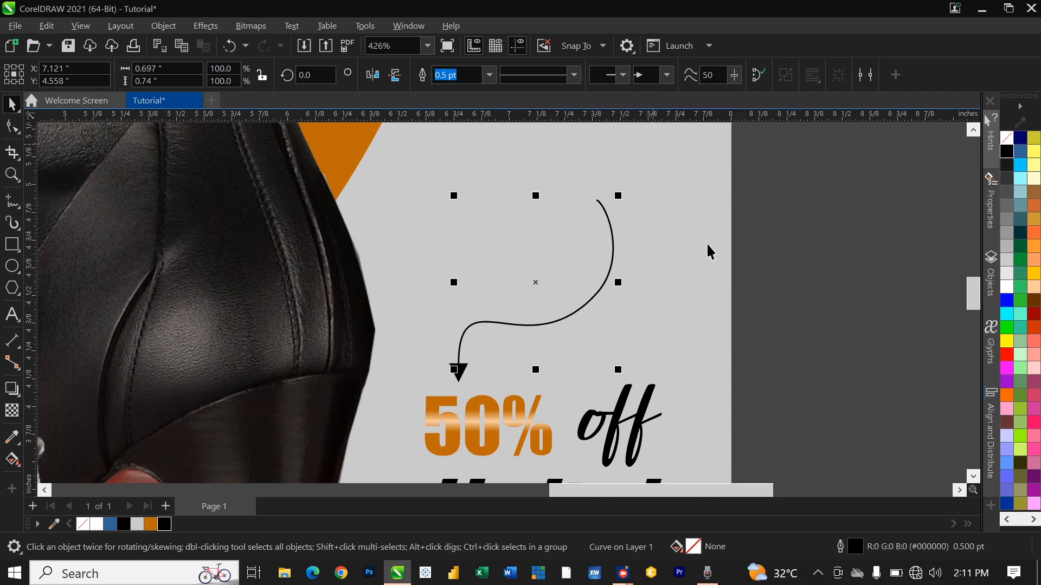
{"action": "left_click", "coordinate": [490, 74]}
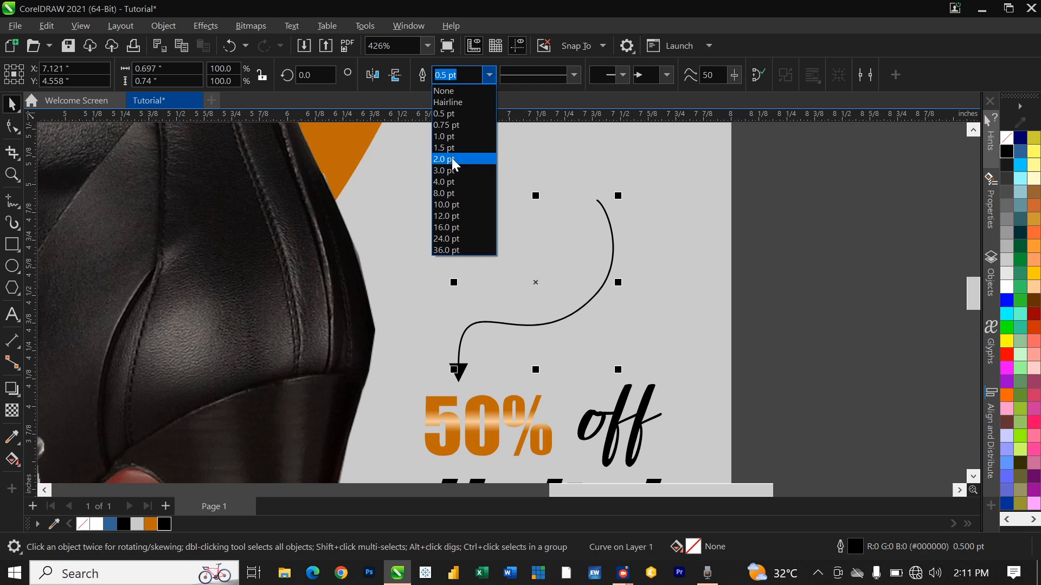
{"action": "left_click", "coordinate": [451, 158]}
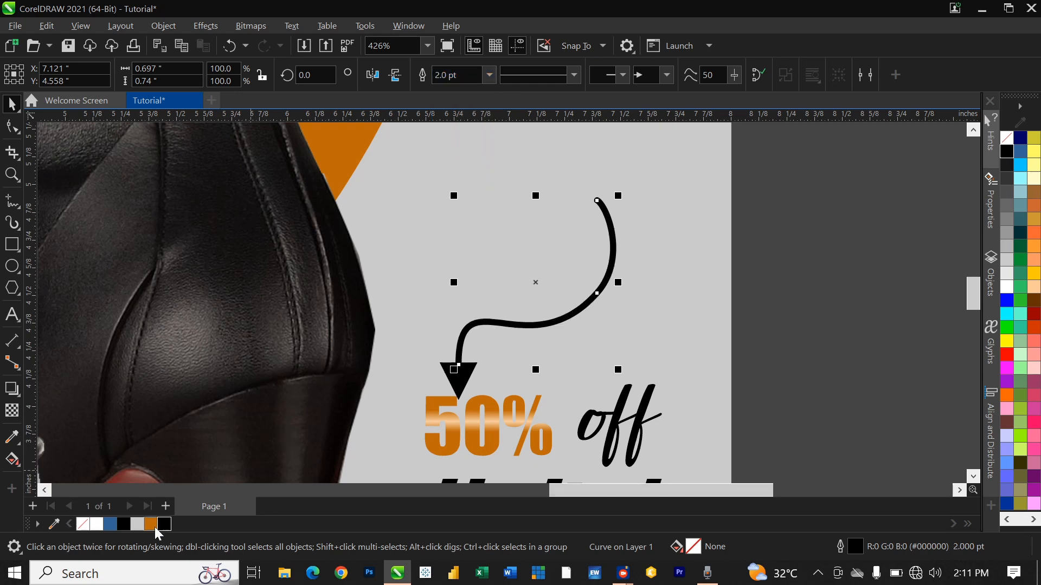
Step: Colour the arrow's fill and outline orange and nudge it up slightly
{"action": "left_click", "coordinate": [154, 526]}
{"action": "right_click", "coordinate": [154, 525]}
{"action": "scroll", "coordinate": [571, 298], "scroll_direction": "down", "scroll_amount": 5}
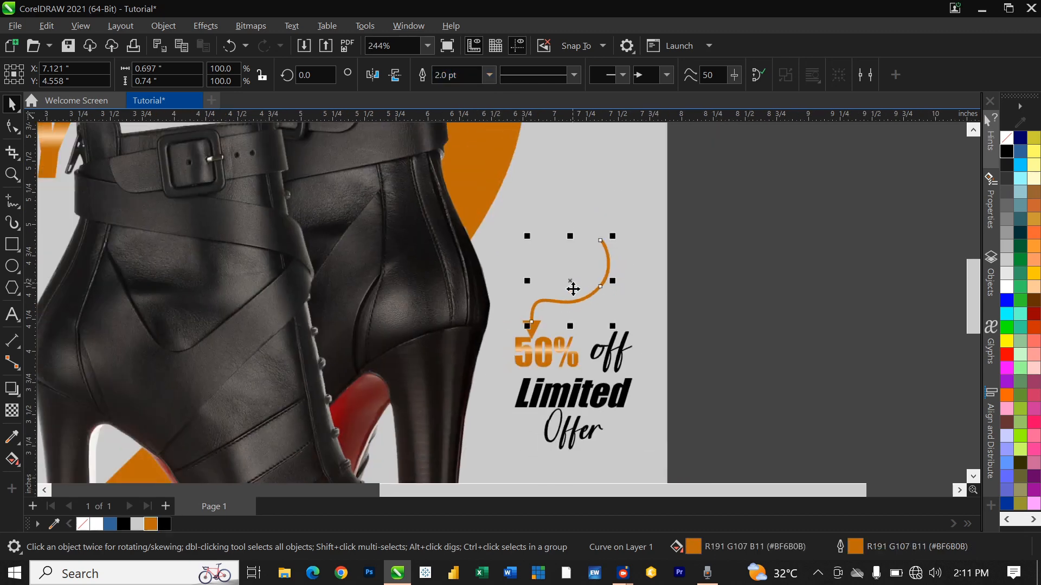
{"action": "scroll", "coordinate": [574, 309], "scroll_direction": "up", "scroll_amount": 3}
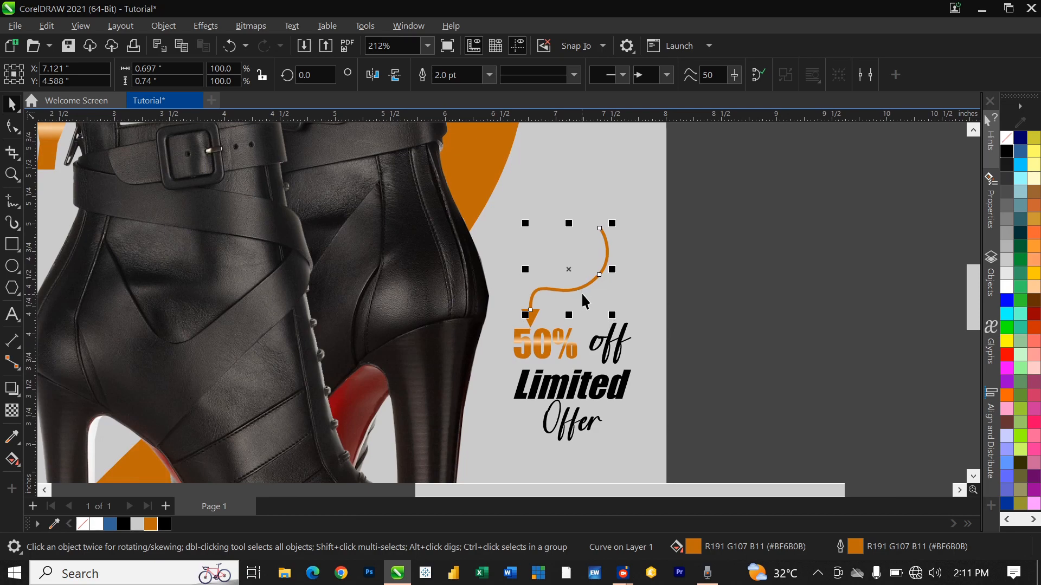
{"action": "key", "text": "Up"}
{"action": "key", "text": "Up"}
{"action": "key", "text": "Up"}
{"action": "key", "text": "Up"}
{"action": "key", "text": "Up"}
{"action": "key", "text": "Up"}
{"action": "key", "text": "Up"}
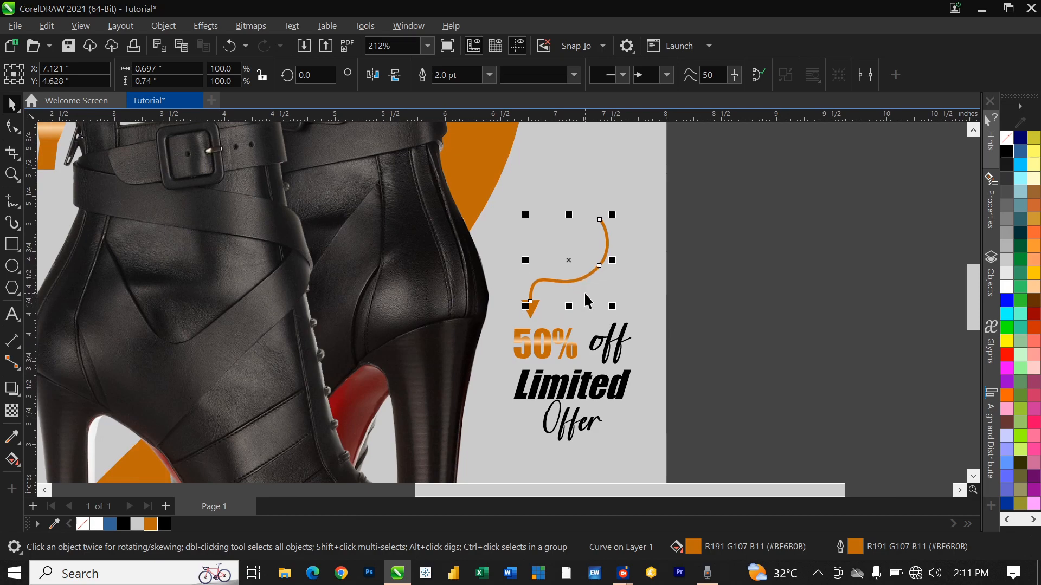
{"action": "scroll", "coordinate": [759, 280], "scroll_direction": "down", "scroll_amount": 2}
{"action": "scroll", "coordinate": [756, 289], "scroll_direction": "down", "scroll_amount": 4}
{"action": "left_click", "coordinate": [766, 321]}
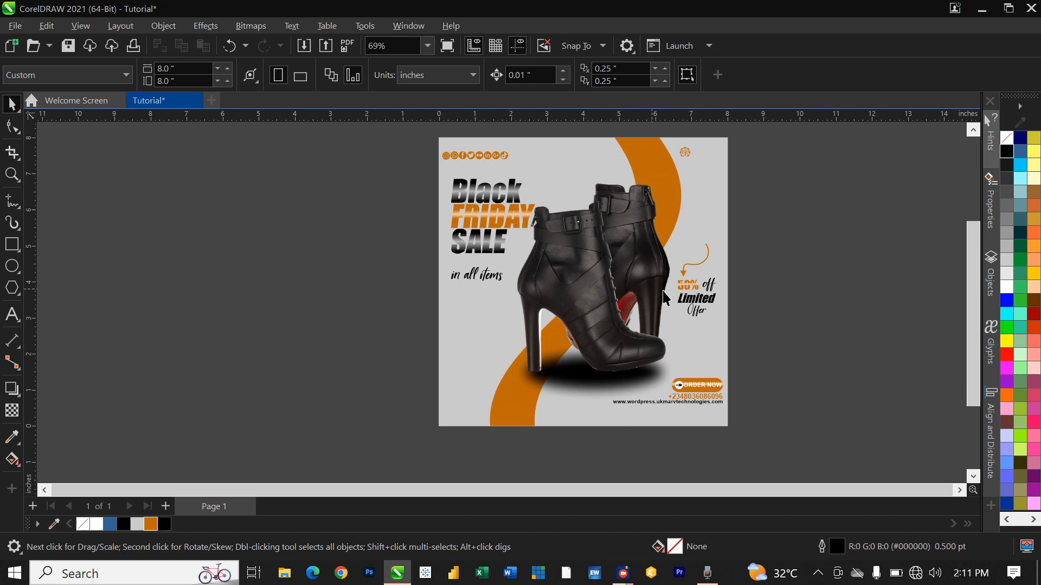
{"action": "scroll", "coordinate": [749, 278], "scroll_direction": "up", "scroll_amount": 1}
{"action": "scroll", "coordinate": [748, 278], "scroll_direction": "up", "scroll_amount": 1}
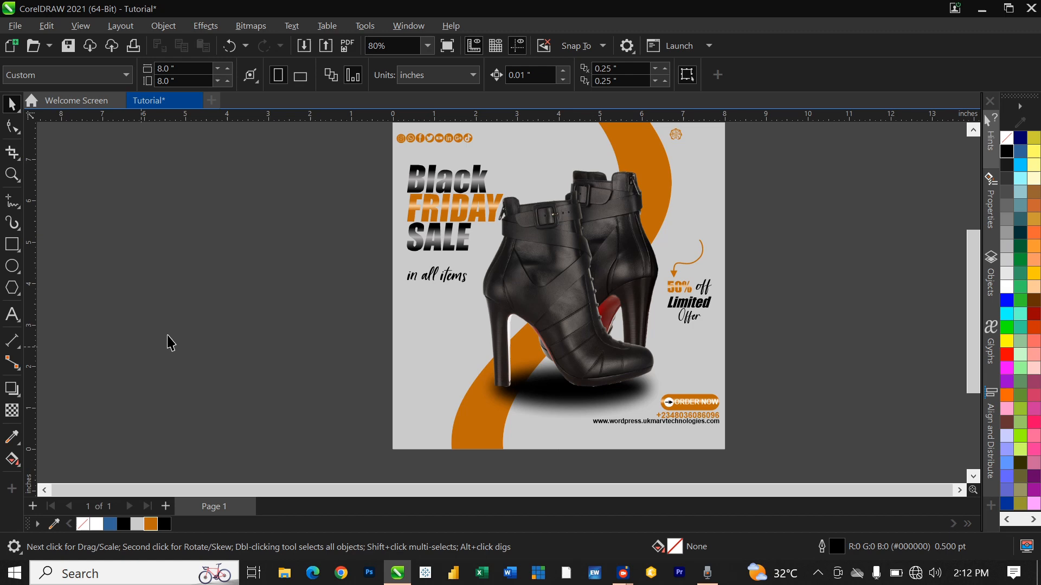
Step: Draw a small black triangle below the boot's shadow and shrink it
{"action": "left_click", "coordinate": [12, 288]}
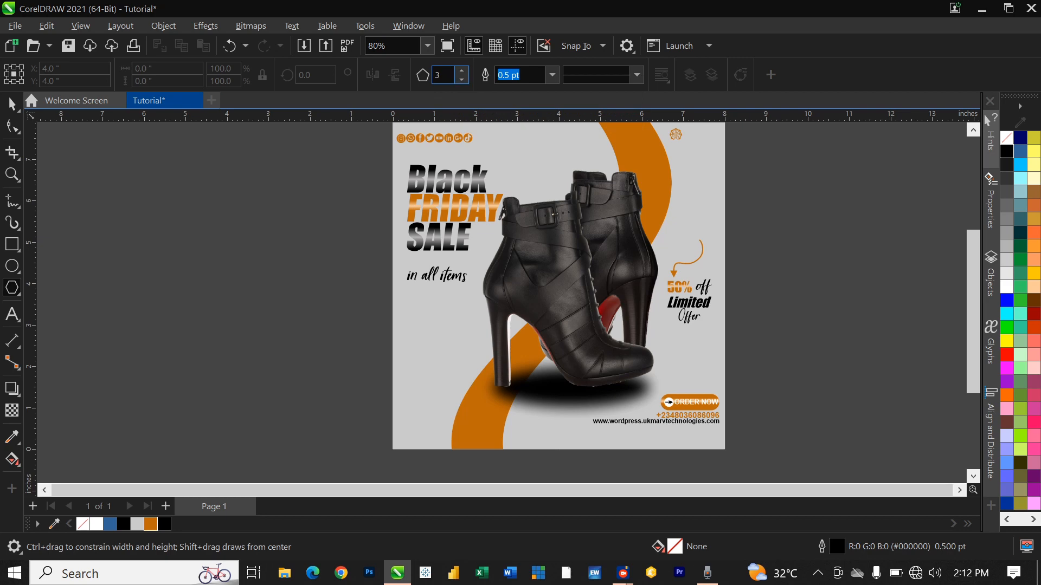
{"action": "scroll", "coordinate": [561, 431], "scroll_direction": "up", "scroll_amount": 1}
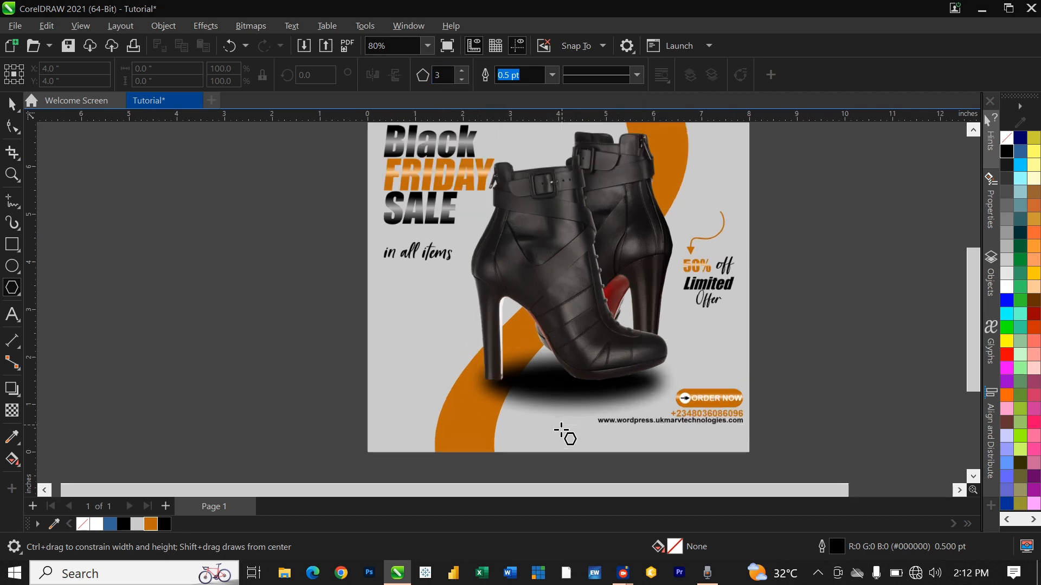
{"action": "scroll", "coordinate": [562, 431], "scroll_direction": "up", "scroll_amount": 2}
{"action": "left_click_drag", "start_coordinate": [539, 412], "coordinate": [540, 414]}
{"action": "scroll", "coordinate": [539, 408], "scroll_direction": "up", "scroll_amount": 4}
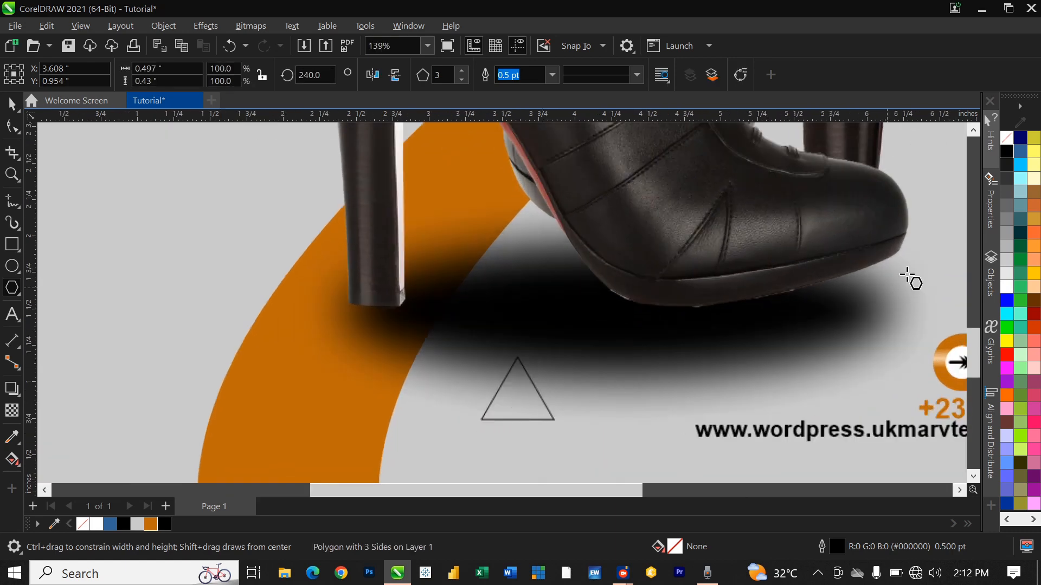
{"action": "left_click", "coordinate": [1008, 152]}
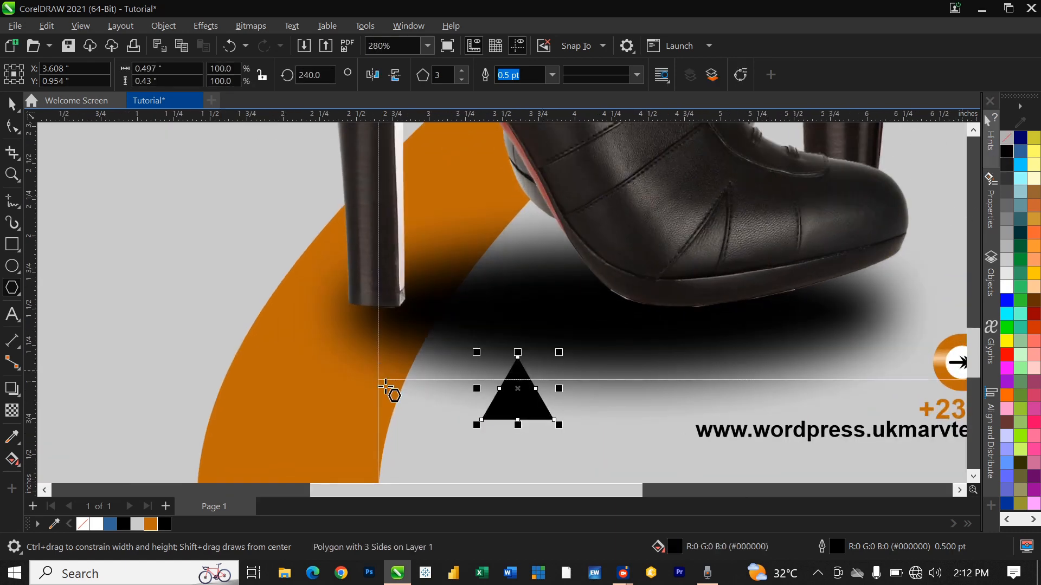
{"action": "left_click_drag", "start_coordinate": [559, 353], "coordinate": [534, 399]}
{"action": "scroll", "coordinate": [499, 407], "scroll_direction": "down", "scroll_amount": 3}
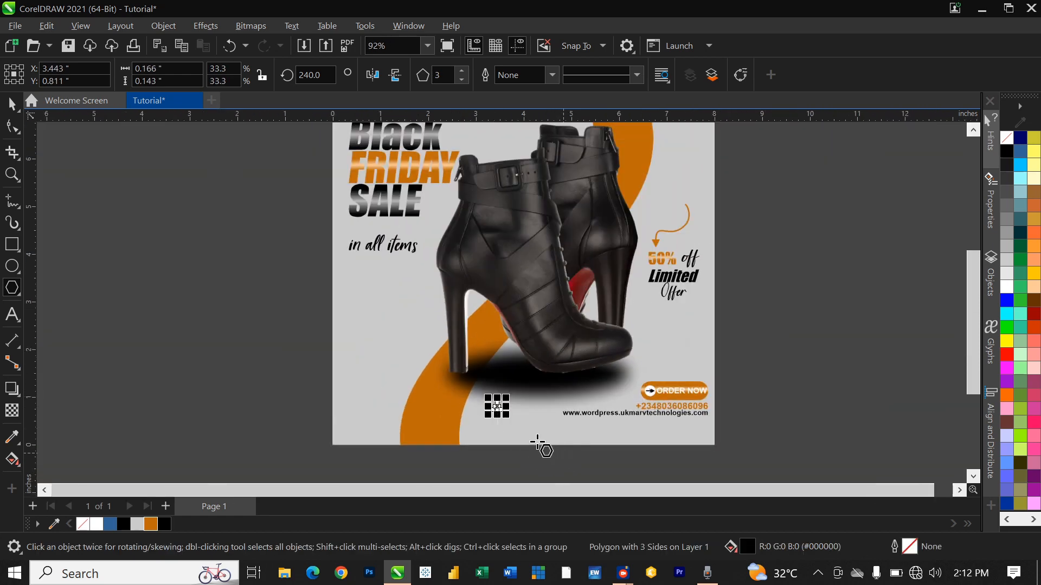
{"action": "scroll", "coordinate": [499, 430], "scroll_direction": "up", "scroll_amount": 1}
{"action": "mouse_move", "coordinate": [509, 405]}
{"action": "left_mouse_down"}
{"action": "mouse_move", "coordinate": [524, 423]}
{"action": "mouse_move", "coordinate": [499, 423]}
{"action": "left_mouse_up"}
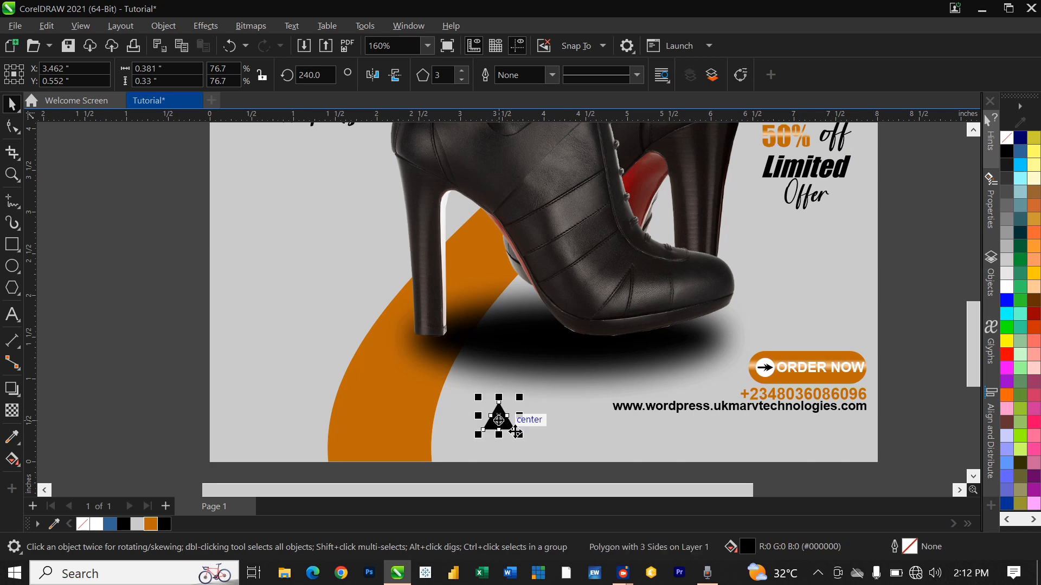
Step: Scale the triangle to about three-quarters size and move it up beside the boot
{"action": "left_click_drag", "start_coordinate": [524, 441], "coordinate": [803, 255]}
{"action": "scroll", "coordinate": [707, 337], "scroll_direction": "down", "scroll_amount": 1}
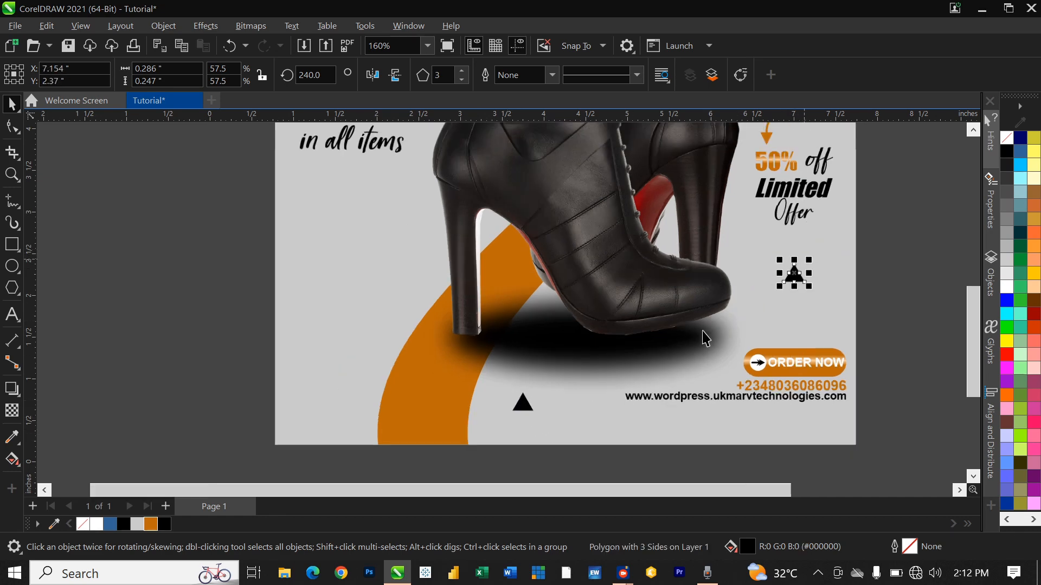
{"action": "scroll", "coordinate": [707, 338], "scroll_direction": "down", "scroll_amount": 3}
{"action": "scroll", "coordinate": [744, 279], "scroll_direction": "up", "scroll_amount": 1}
{"action": "left_click_drag", "start_coordinate": [722, 328], "coordinate": [698, 203]}
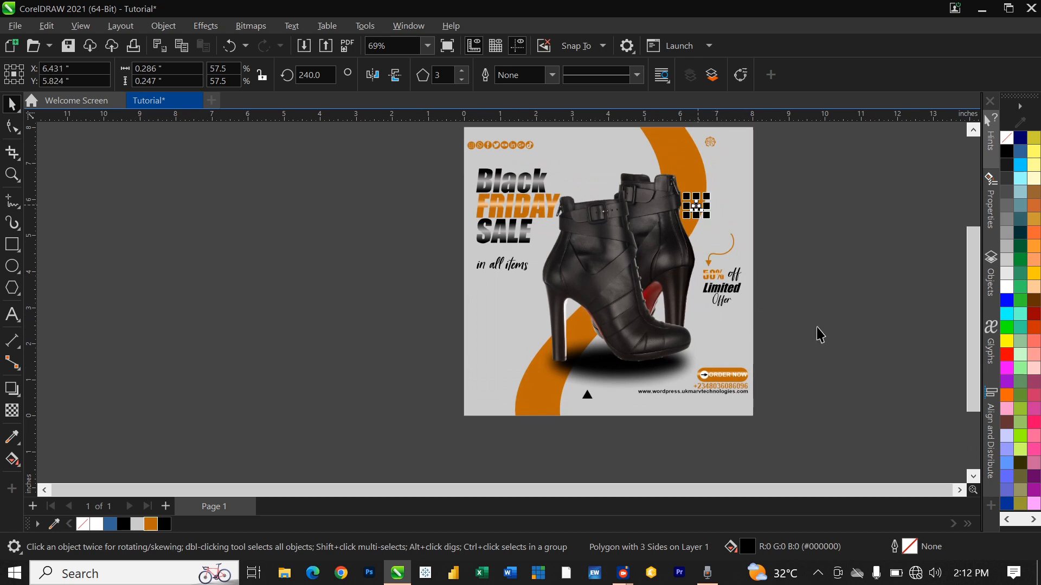
{"action": "left_click", "coordinate": [707, 241]}
Step: Move one triangle below Limited Offer and copy the bottom one to the left side
{"action": "left_click_drag", "start_coordinate": [692, 208], "coordinate": [719, 330]}
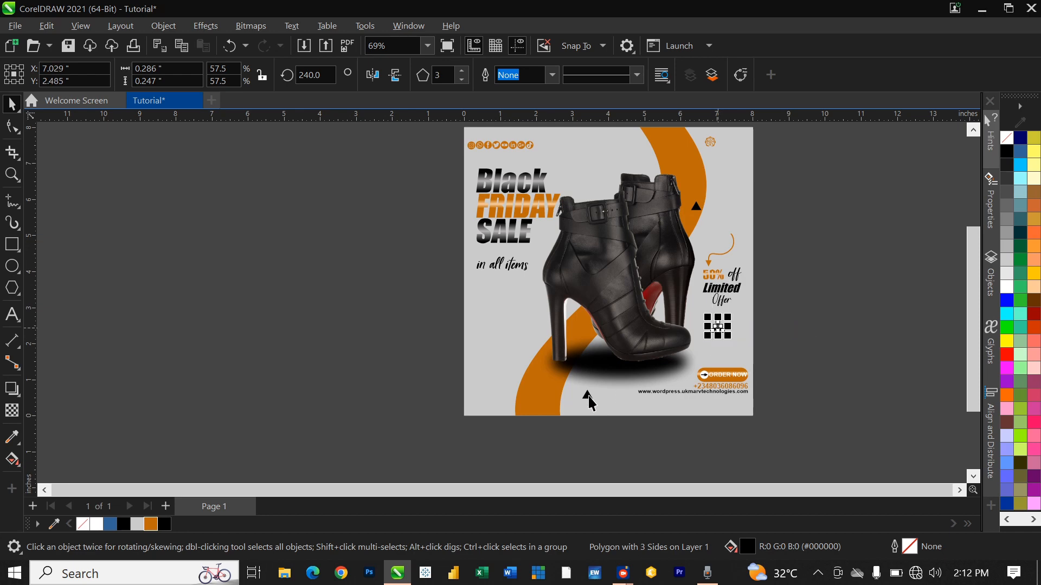
{"action": "scroll", "coordinate": [587, 399], "scroll_direction": "up", "scroll_amount": 5}
{"action": "left_click_drag", "start_coordinate": [584, 404], "coordinate": [317, 221]}
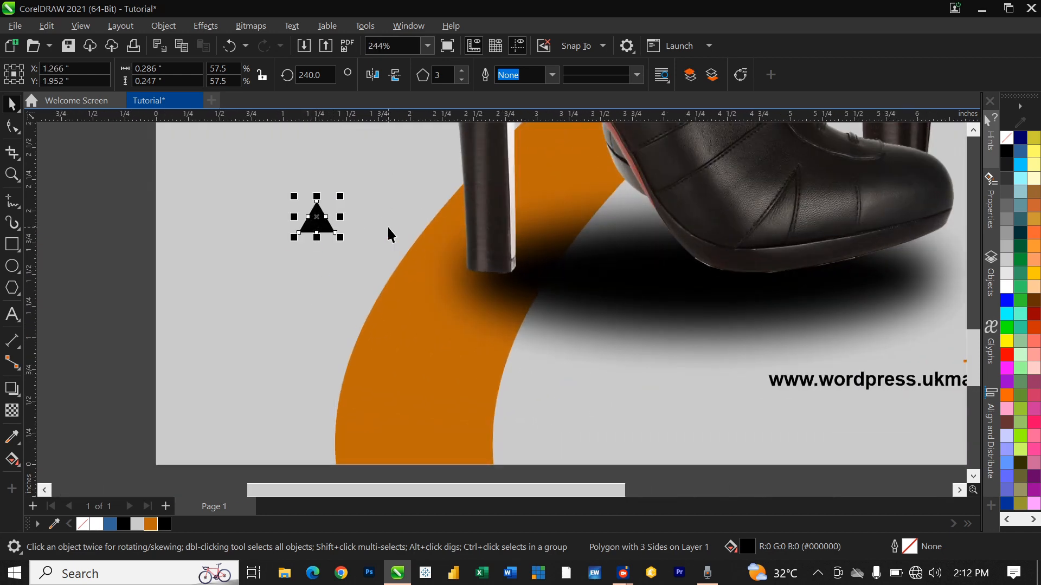
{"action": "key", "text": "ctrl+z"}
{"action": "left_click_drag", "start_coordinate": [587, 395], "coordinate": [293, 249]}
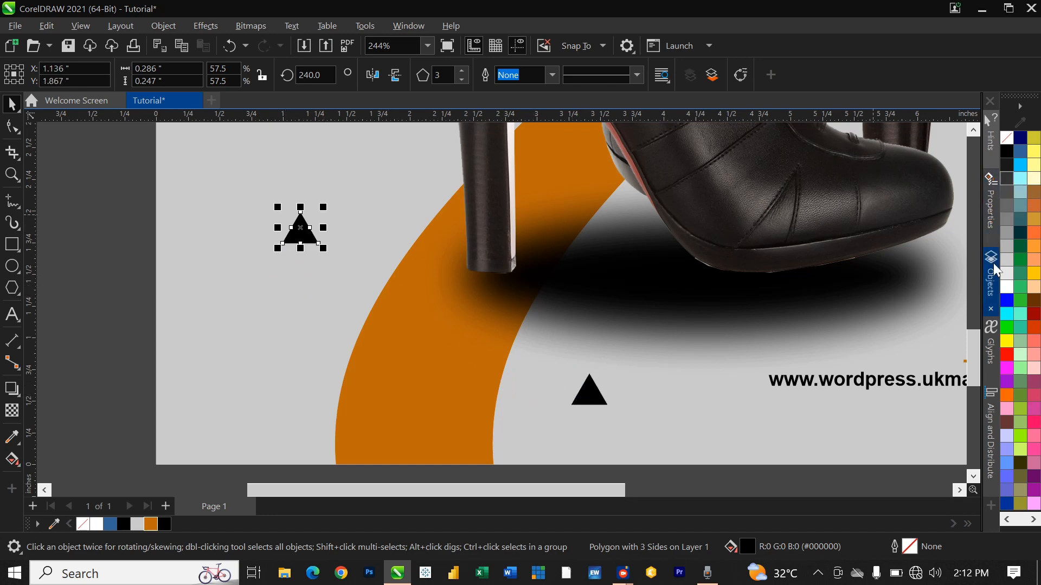
Step: Remove the triangle's black fill and give it an orange 2.0 pt outline
{"action": "left_click", "coordinate": [1009, 143]}
{"action": "right_click", "coordinate": [150, 523]}
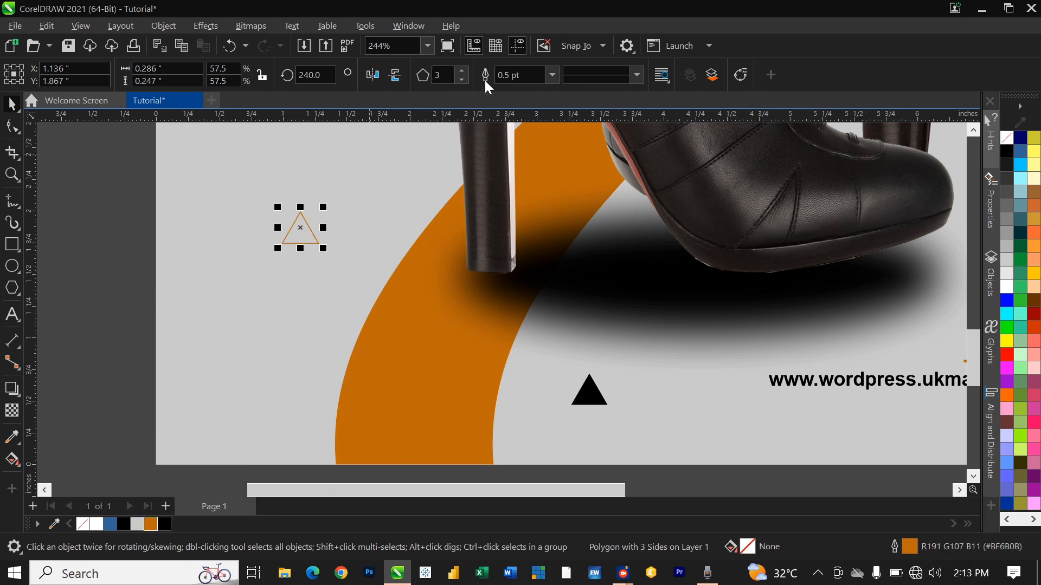
{"action": "left_click", "coordinate": [551, 75]}
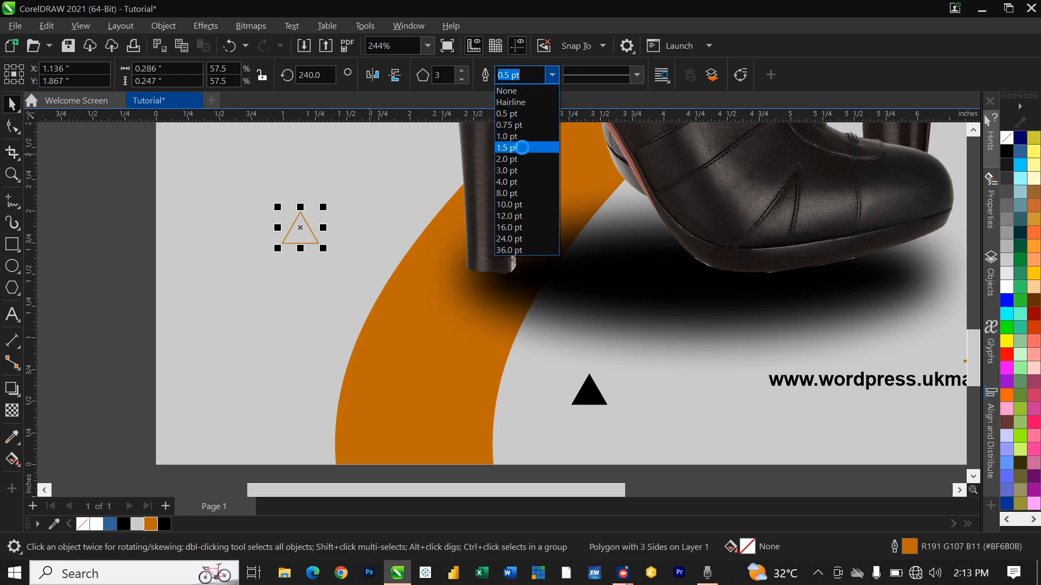
{"action": "left_click", "coordinate": [522, 148]}
{"action": "left_click", "coordinate": [551, 75]}
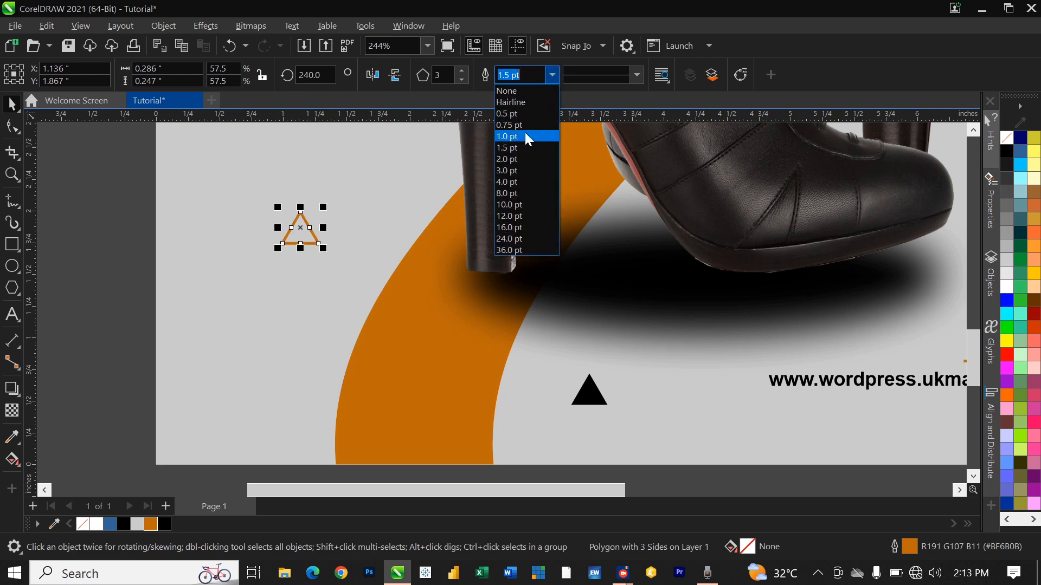
{"action": "left_click", "coordinate": [518, 158]}
Step: Rotate the orange triangle to 330° around its bottom-left corner so it points left
{"action": "scroll", "coordinate": [297, 233], "scroll_direction": "up", "scroll_amount": 2}
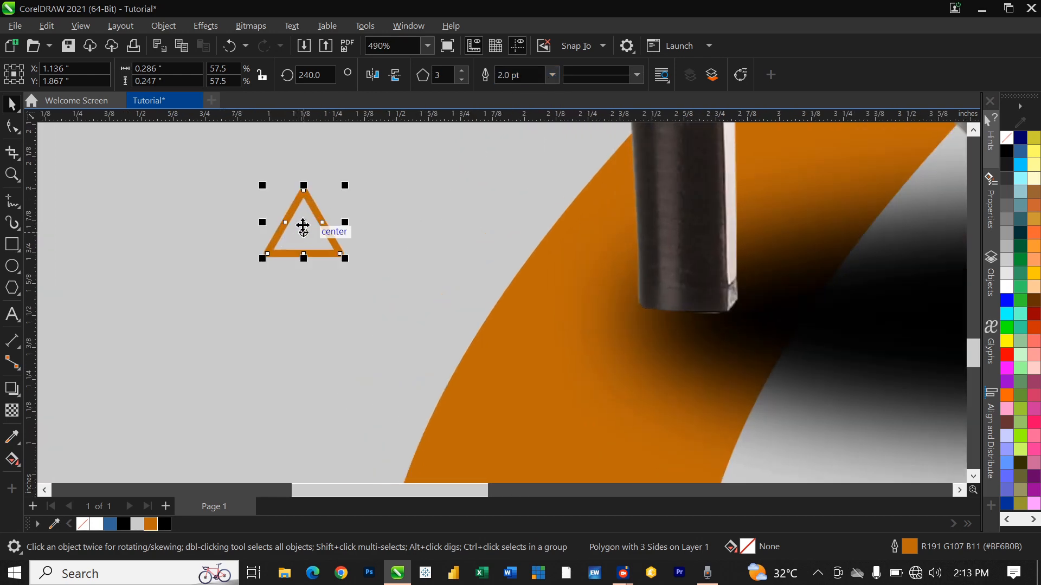
{"action": "left_click", "coordinate": [303, 222]}
{"action": "left_click_drag", "start_coordinate": [303, 223], "coordinate": [271, 253]}
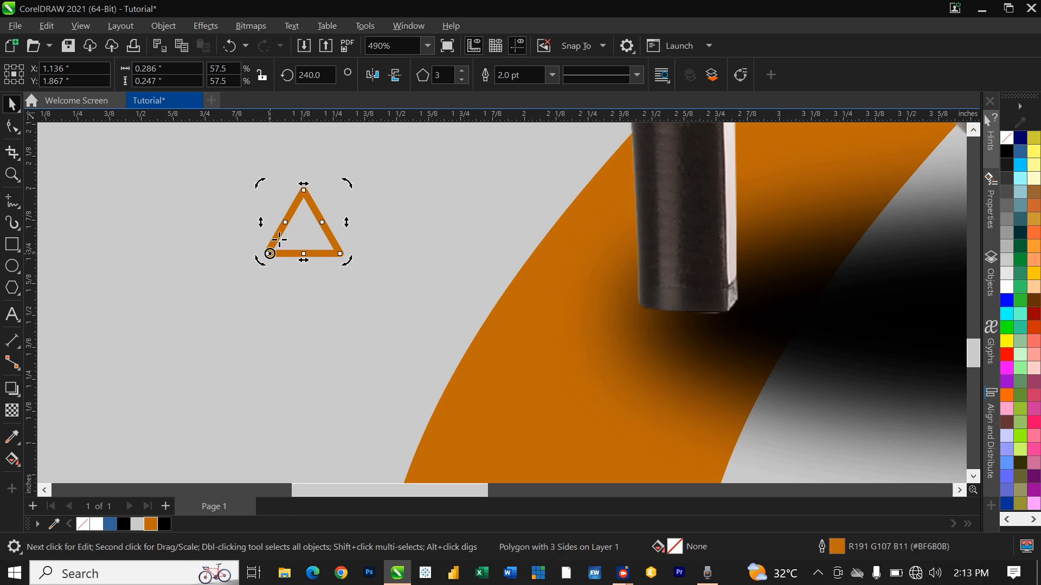
{"action": "left_click_drag", "start_coordinate": [345, 185], "coordinate": [209, 174]}
{"action": "scroll", "coordinate": [230, 281], "scroll_direction": "down", "scroll_amount": 3}
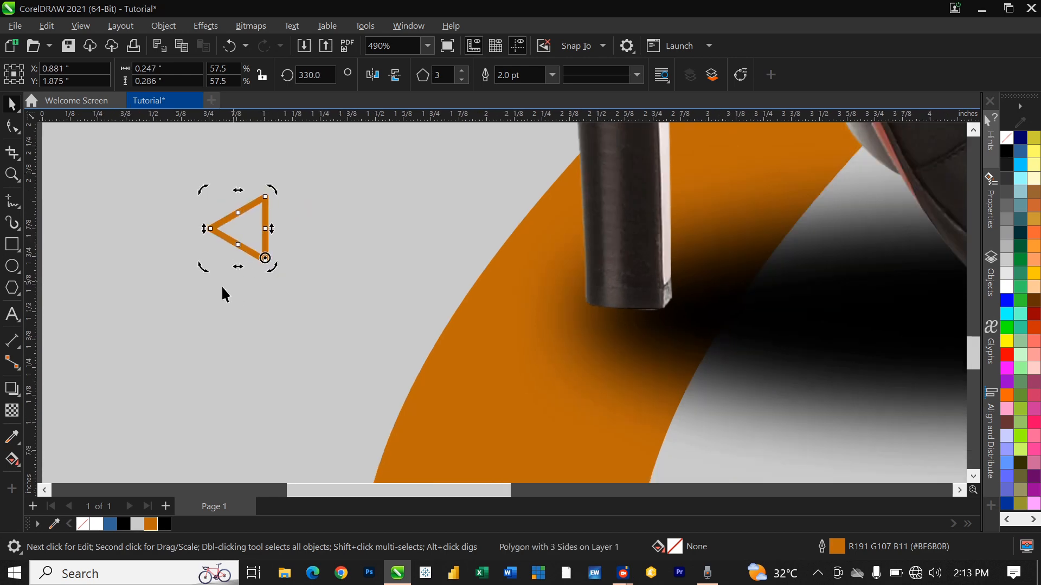
{"action": "scroll", "coordinate": [215, 313], "scroll_direction": "down", "scroll_amount": 2}
Step: Place two copies of the orange triangle toward the poster's bottom and lower left
{"action": "key", "text": "y"}
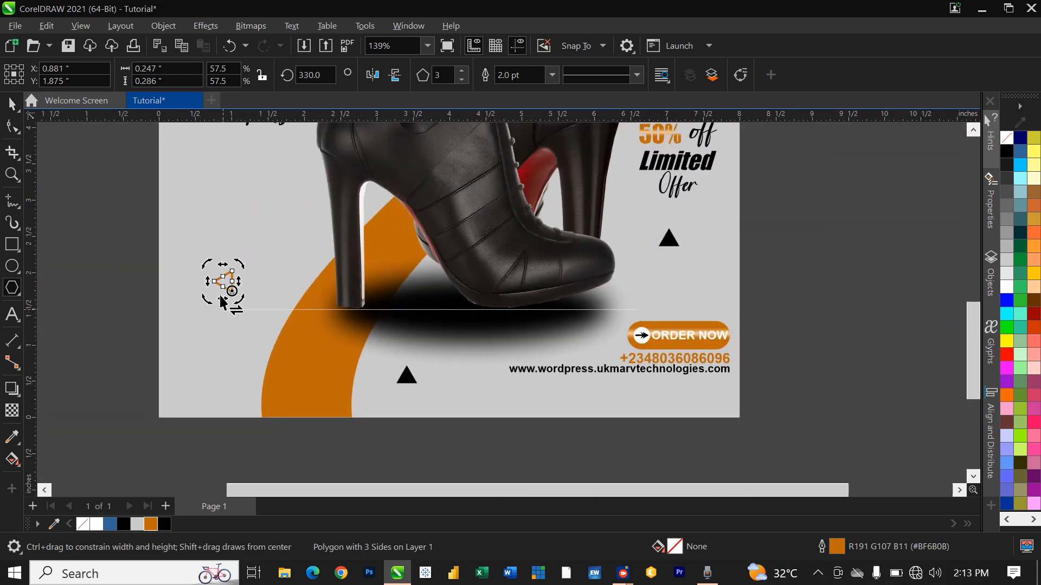
{"action": "scroll", "coordinate": [217, 319], "scroll_direction": "down", "scroll_amount": 2}
{"action": "key", "text": "space"}
{"action": "left_click", "coordinate": [220, 322]}
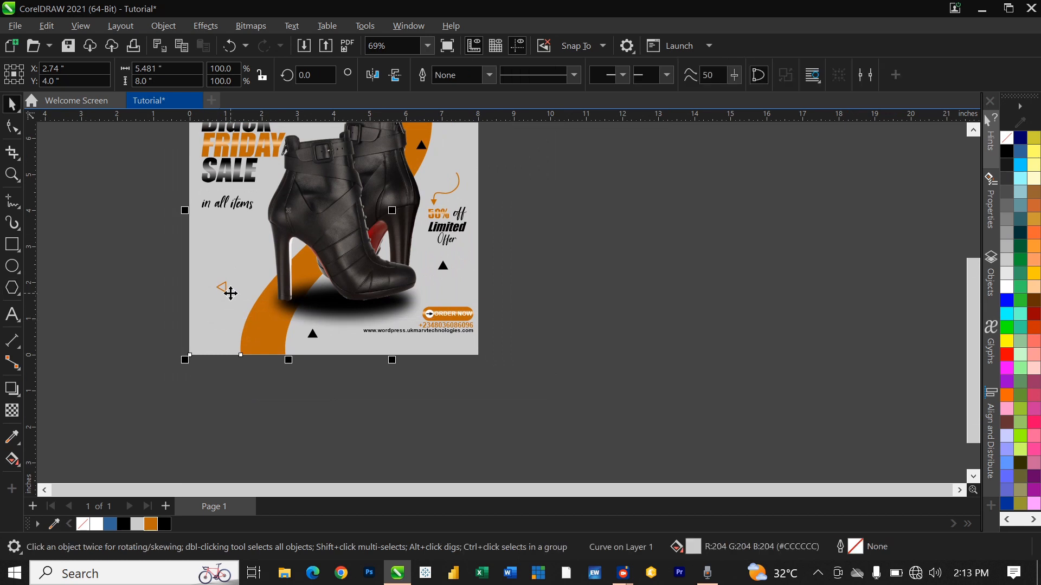
{"action": "left_click_drag", "start_coordinate": [226, 288], "coordinate": [242, 282]}
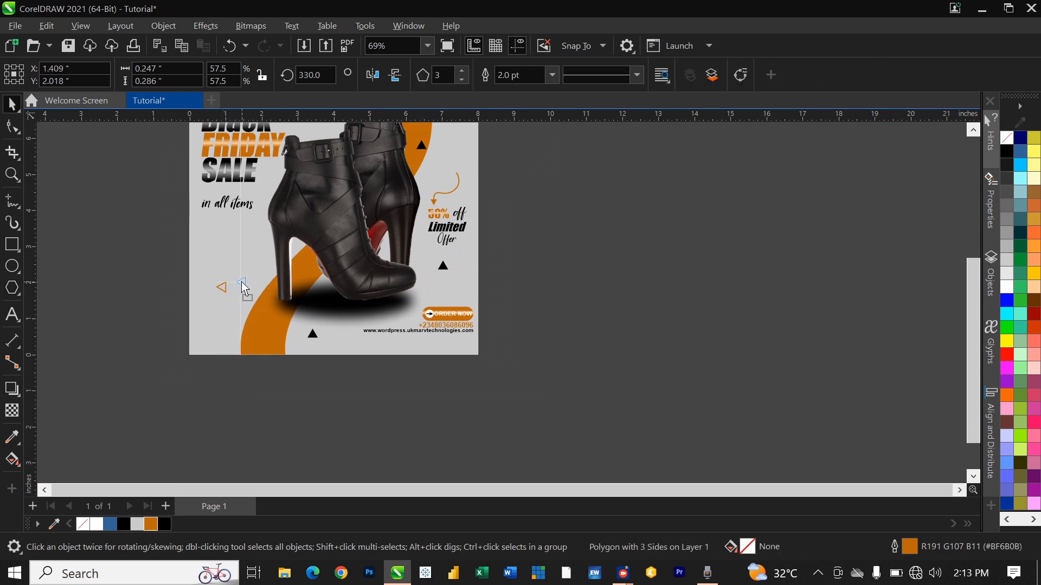
{"action": "left_click_drag", "start_coordinate": [356, 343], "coordinate": [263, 289]}
{"action": "left_click_drag", "start_coordinate": [217, 332], "coordinate": [212, 335]}
{"action": "left_click", "coordinate": [12, 264]}
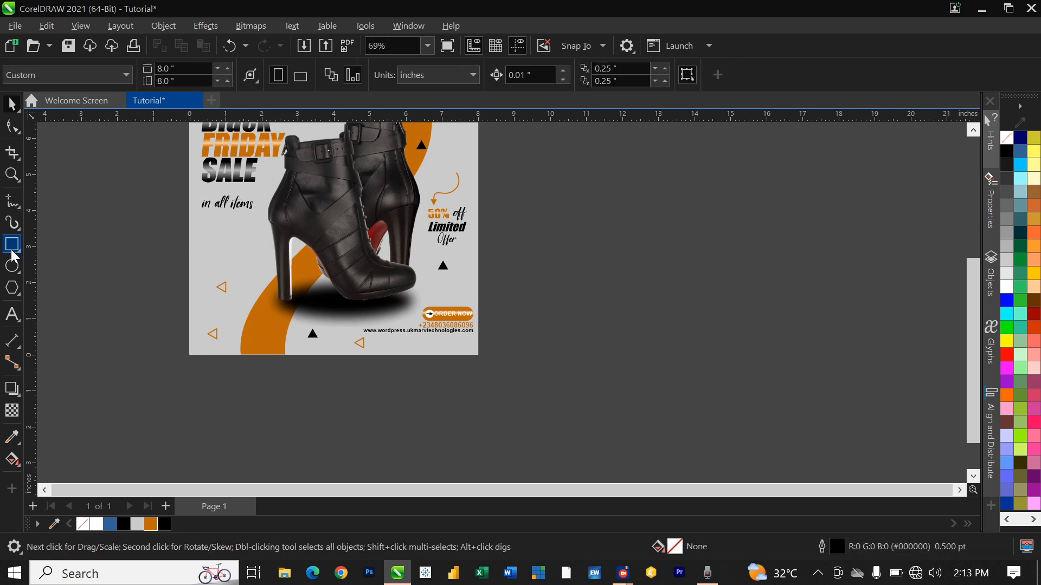
Step: Draw a small circle left of the boot with an orange 2.0 pt outline
{"action": "scroll", "coordinate": [250, 252], "scroll_direction": "up", "scroll_amount": 3}
{"action": "left_click_drag", "start_coordinate": [227, 224], "coordinate": [268, 267]}
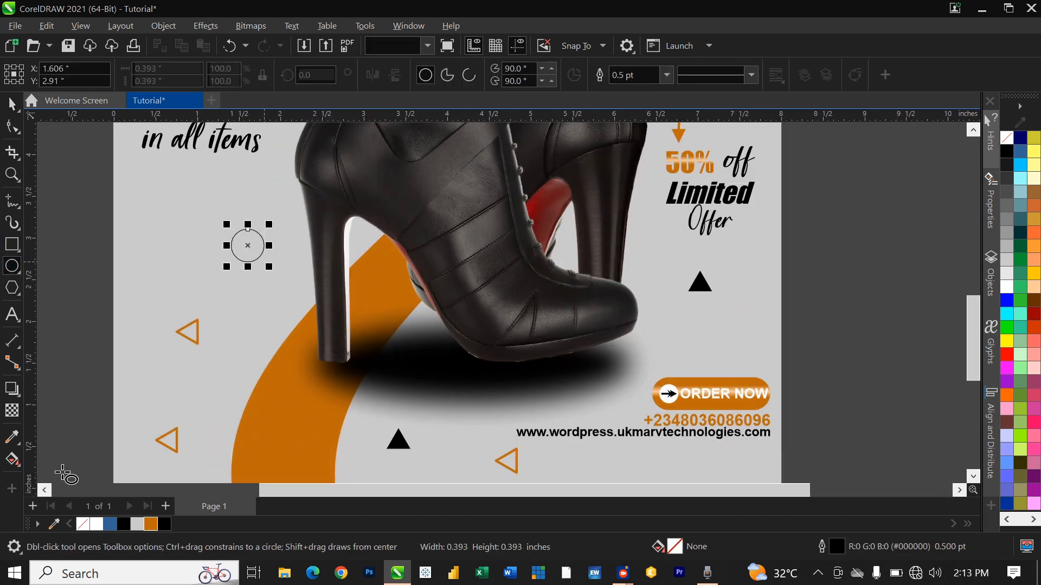
{"action": "right_click", "coordinate": [151, 523]}
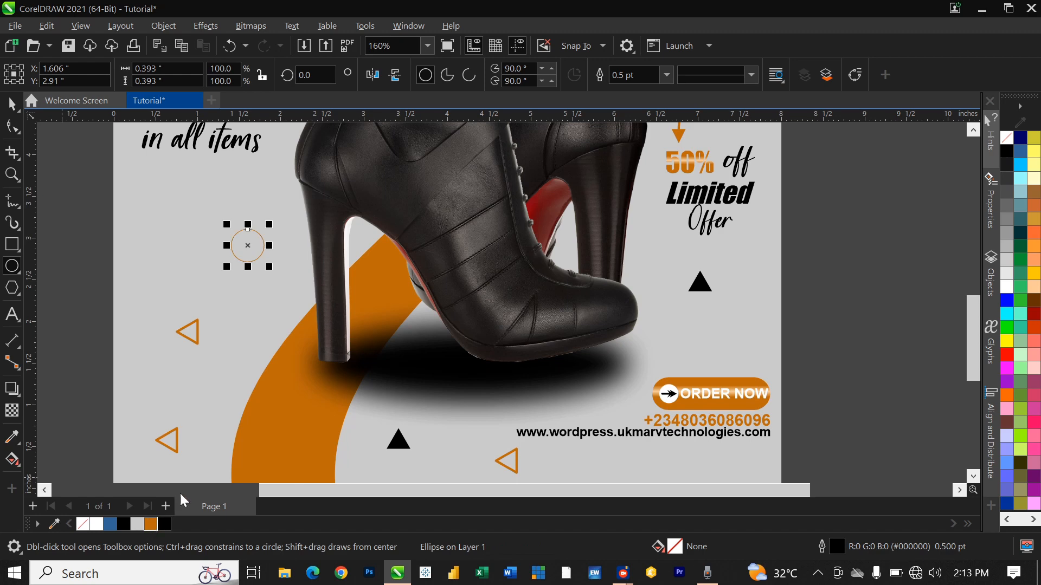
{"action": "left_click", "coordinate": [666, 74]}
{"action": "left_click", "coordinate": [624, 159]}
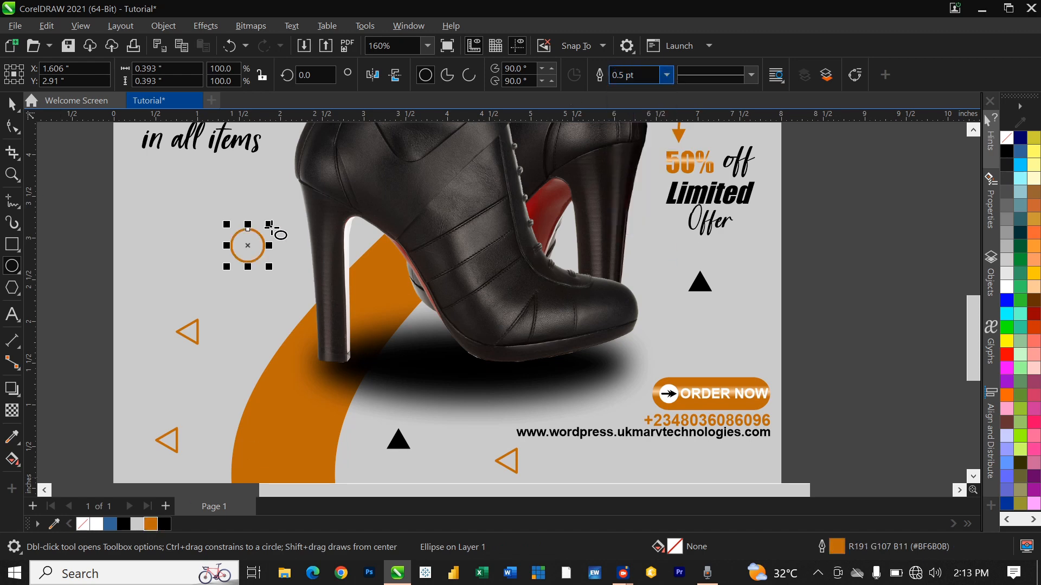
{"action": "scroll", "coordinate": [190, 287], "scroll_direction": "down", "scroll_amount": 2}
{"action": "key", "text": "space"}
{"action": "scroll", "coordinate": [189, 297], "scroll_direction": "down", "scroll_amount": 2}
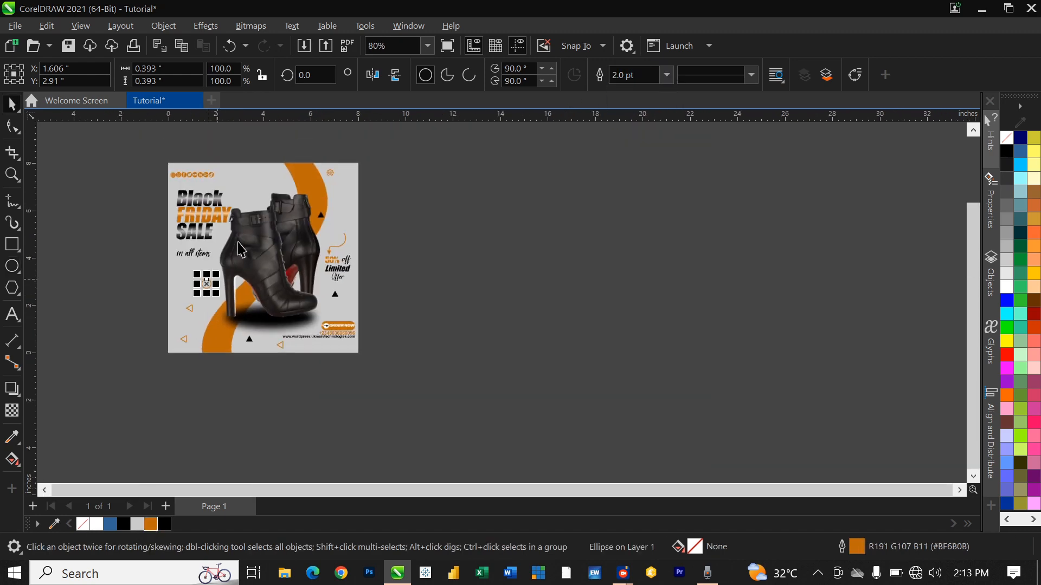
Step: Copy the circle near the top as four scaled concentric orange rings, then select them all
{"action": "left_click_drag", "start_coordinate": [203, 284], "coordinate": [292, 172]}
{"action": "right_click", "coordinate": [258, 185]}
{"action": "scroll", "coordinate": [236, 170], "scroll_direction": "up", "scroll_amount": 1}
{"action": "scroll", "coordinate": [290, 193], "scroll_direction": "up", "scroll_amount": 4}
{"action": "left_click", "coordinate": [291, 193]}
{"action": "right_click", "coordinate": [311, 147]}
{"action": "right_click", "coordinate": [302, 163]}
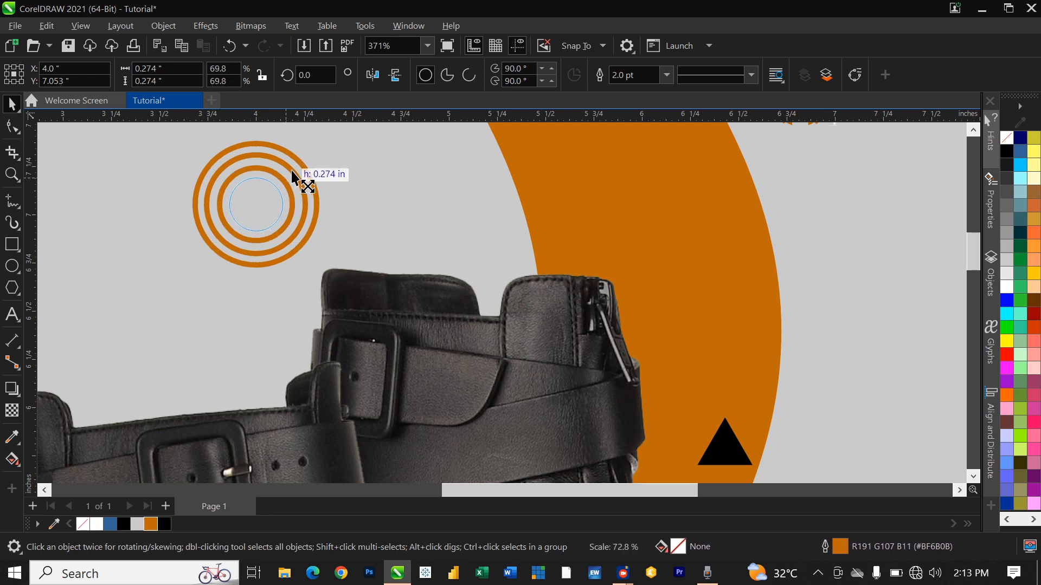
{"action": "left_click_drag", "start_coordinate": [292, 172], "coordinate": [291, 174]}
{"action": "right_click", "coordinate": [291, 175]}
{"action": "scroll", "coordinate": [307, 202], "scroll_direction": "down", "scroll_amount": 3}
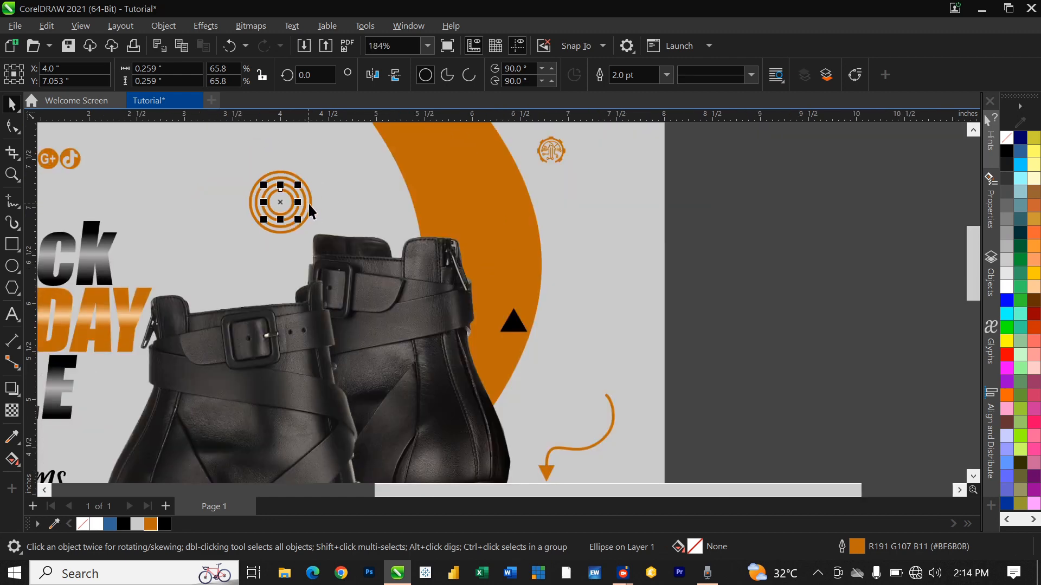
{"action": "left_click_drag", "start_coordinate": [281, 169], "coordinate": [324, 229]}
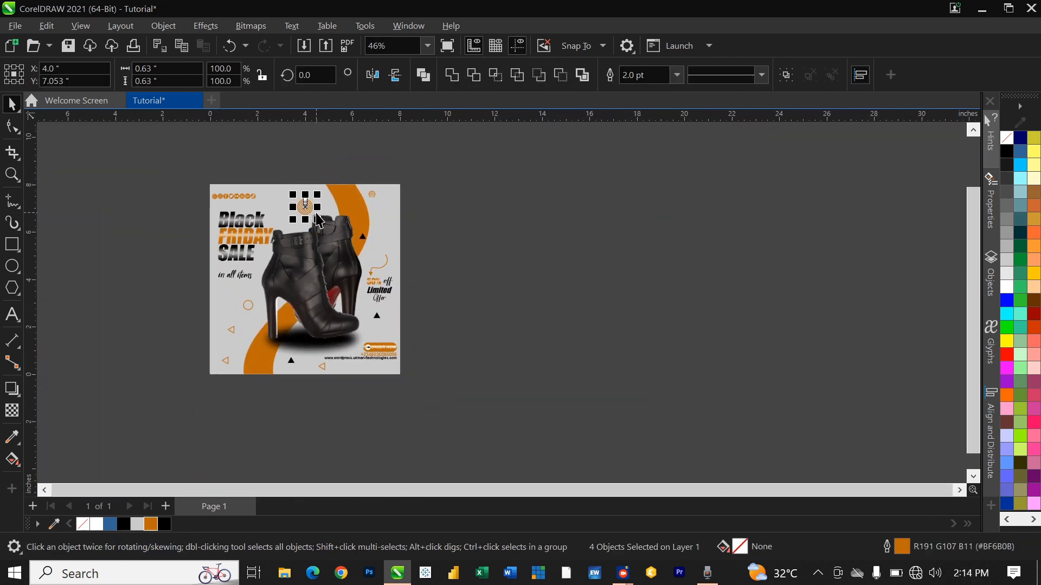
{"action": "key", "text": "ctrl+g"}
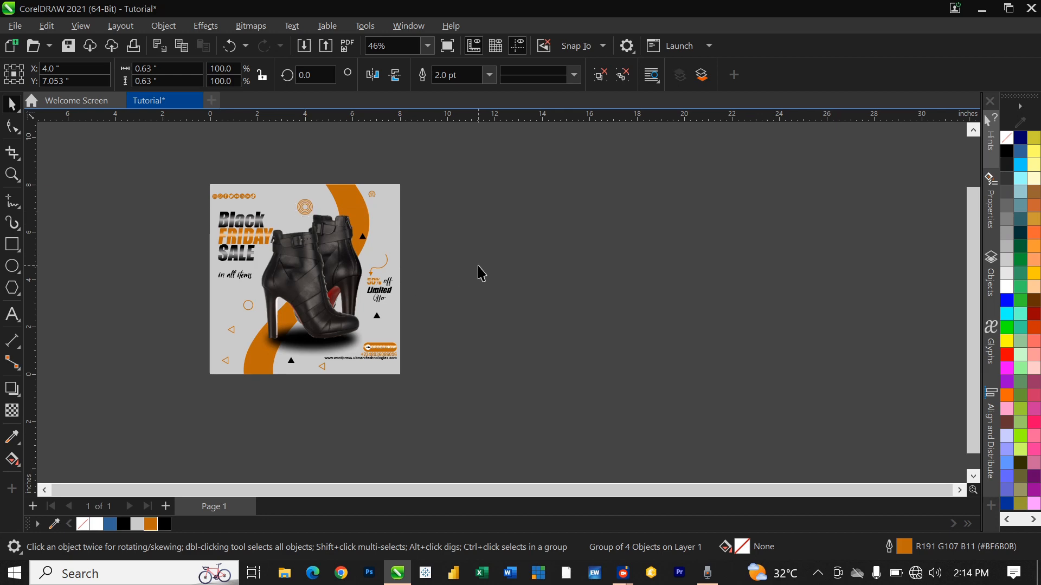
{"action": "key", "text": "Escape"}
{"action": "scroll", "coordinate": [399, 378], "scroll_direction": "up", "scroll_amount": 5}
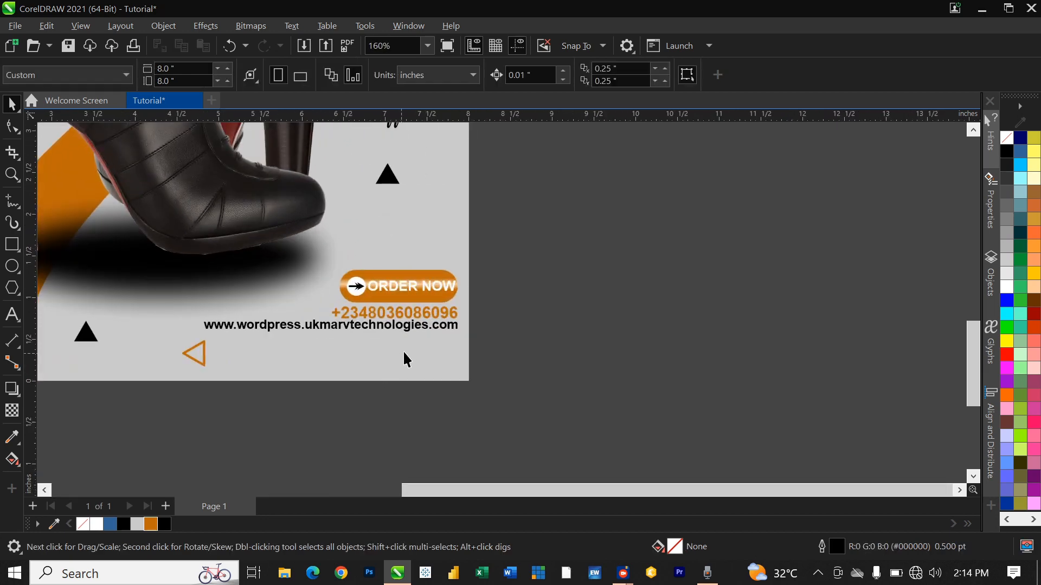
{"action": "scroll", "coordinate": [406, 358], "scroll_direction": "down", "scroll_amount": 3}
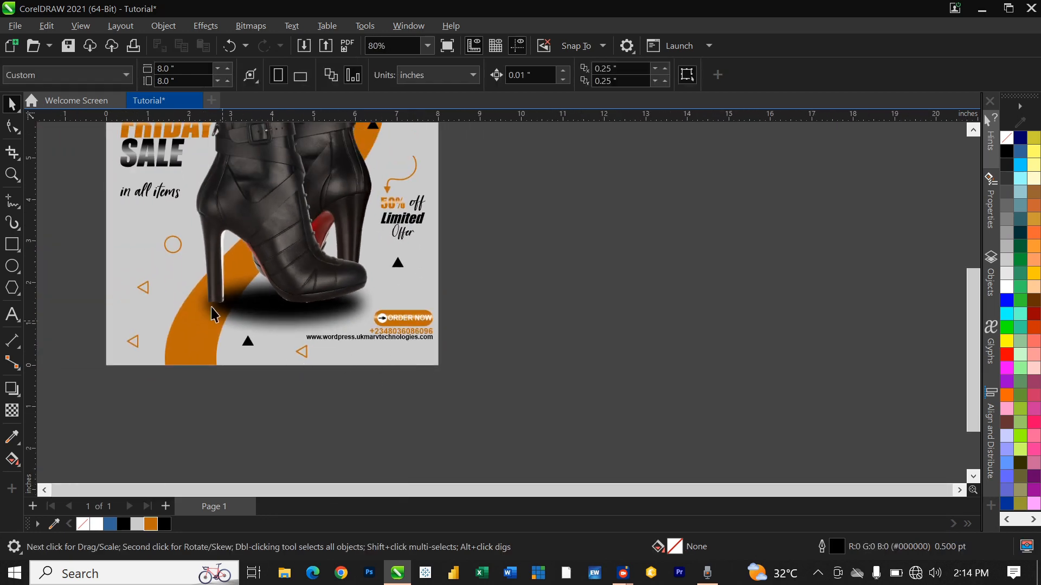
{"action": "left_click", "coordinate": [171, 247]}
{"action": "scroll", "coordinate": [608, 343], "scroll_direction": "down", "scroll_amount": 2}
{"action": "scroll", "coordinate": [659, 169], "scroll_direction": "up", "scroll_amount": 1}
{"action": "left_click_drag", "start_coordinate": [287, 240], "coordinate": [389, 479]}
{"action": "scroll", "coordinate": [439, 399], "scroll_direction": "down", "scroll_amount": 2}
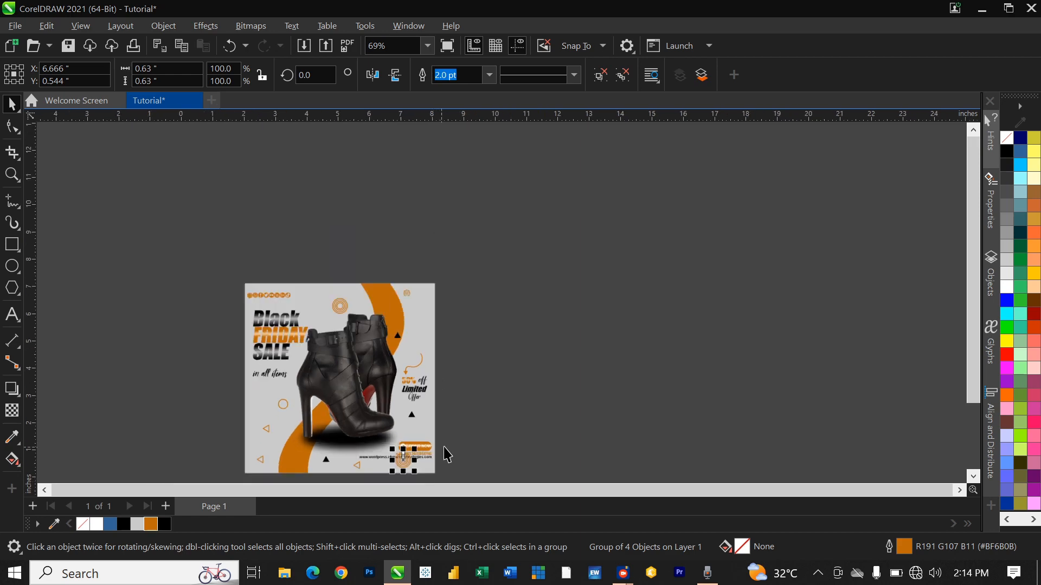
{"action": "scroll", "coordinate": [418, 479], "scroll_direction": "up", "scroll_amount": 3}
{"action": "left_click_drag", "start_coordinate": [364, 386], "coordinate": [376, 412]}
{"action": "left_click_drag", "start_coordinate": [412, 372], "coordinate": [409, 390]}
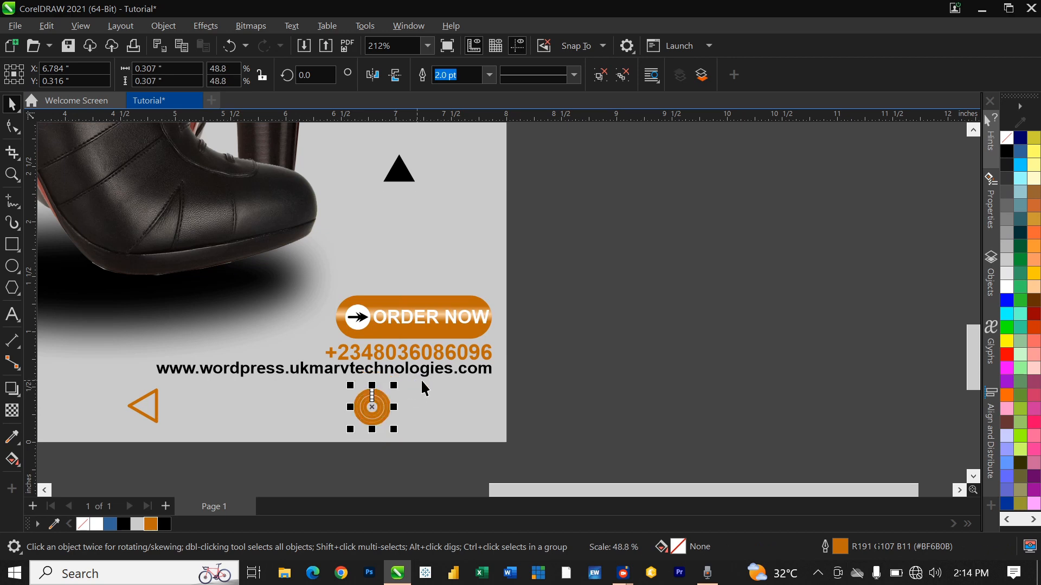
{"action": "scroll", "coordinate": [387, 389], "scroll_direction": "up", "scroll_amount": 3}
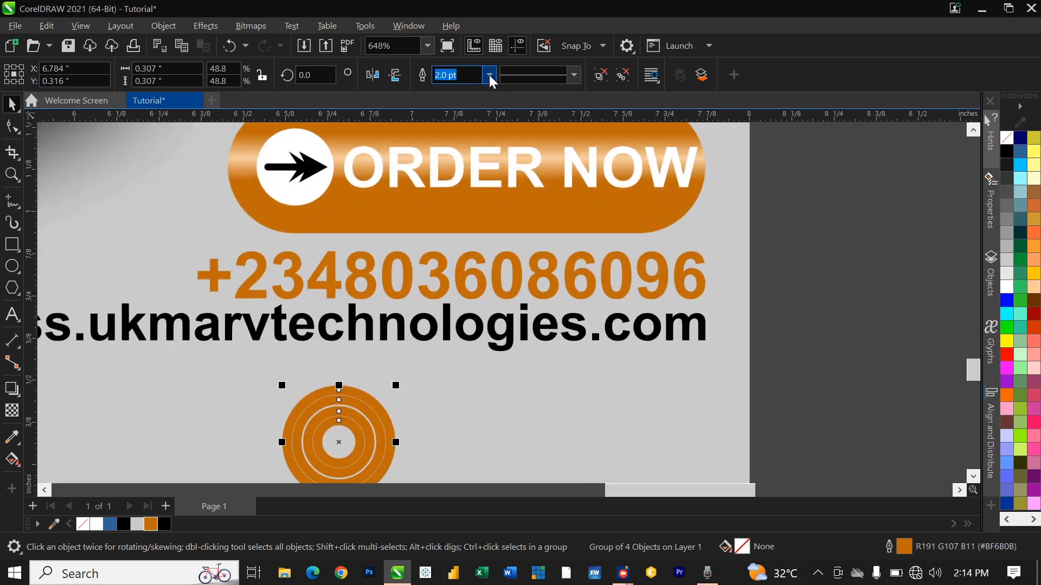
{"action": "left_click", "coordinate": [490, 78]}
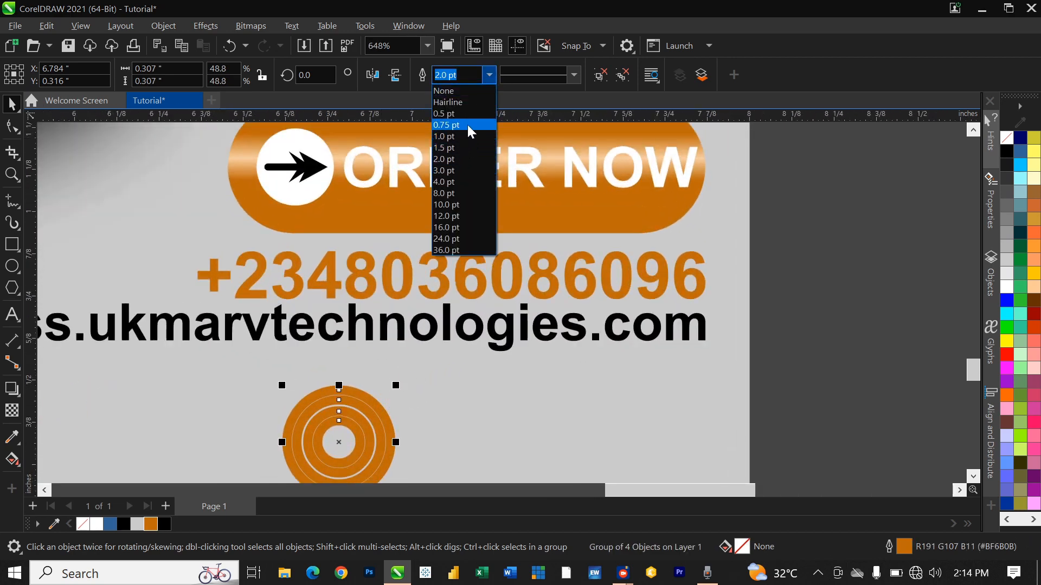
{"action": "left_click", "coordinate": [468, 127]}
{"action": "scroll", "coordinate": [641, 339], "scroll_direction": "down", "scroll_amount": 3}
{"action": "key", "text": "Escape"}
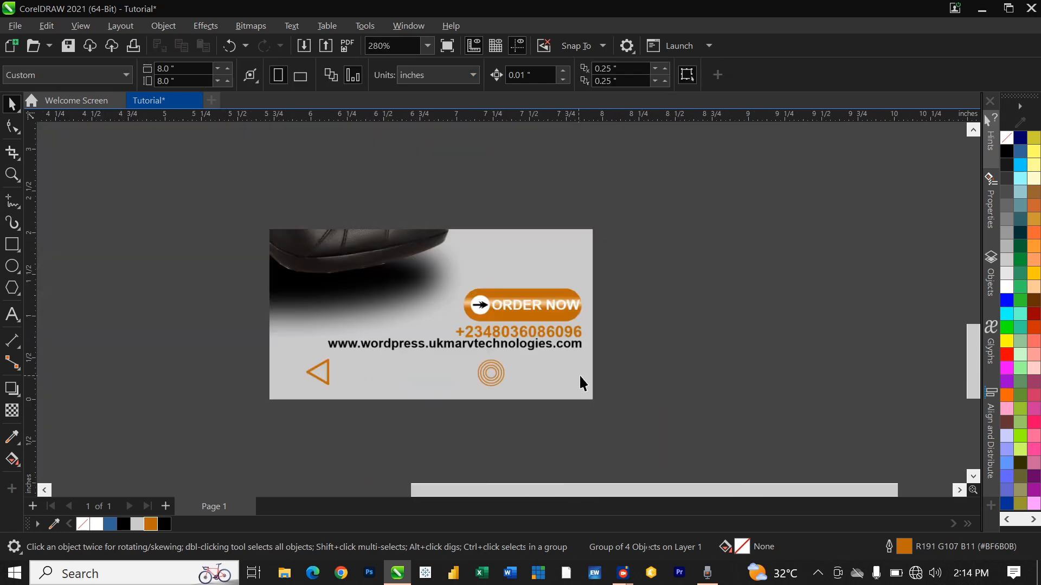
{"action": "scroll", "coordinate": [539, 309], "scroll_direction": "down", "scroll_amount": 5}
{"action": "scroll", "coordinate": [479, 154], "scroll_direction": "up", "scroll_amount": 2}
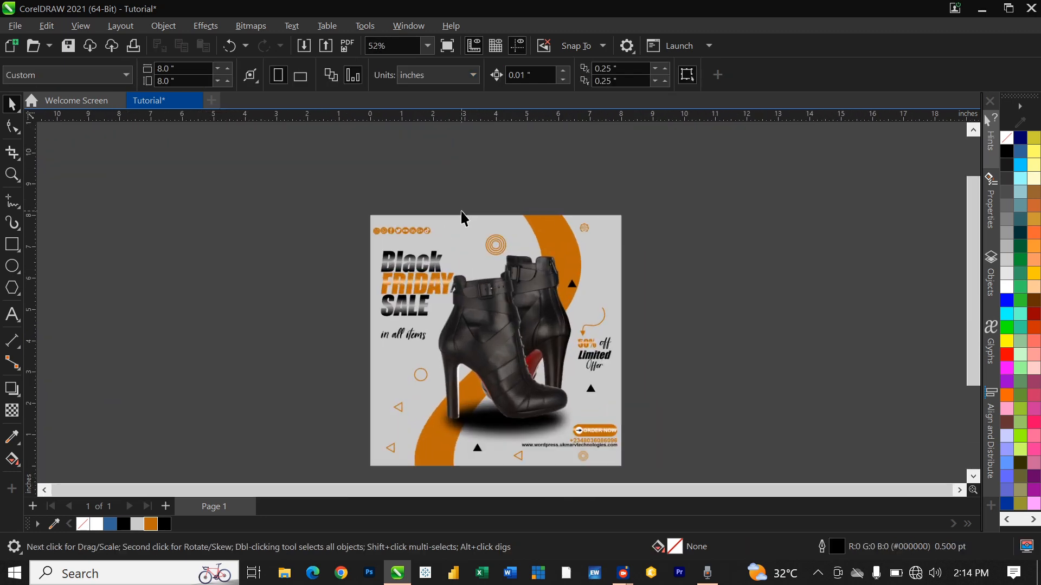
{"action": "scroll", "coordinate": [657, 393], "scroll_direction": "up", "scroll_amount": 1}
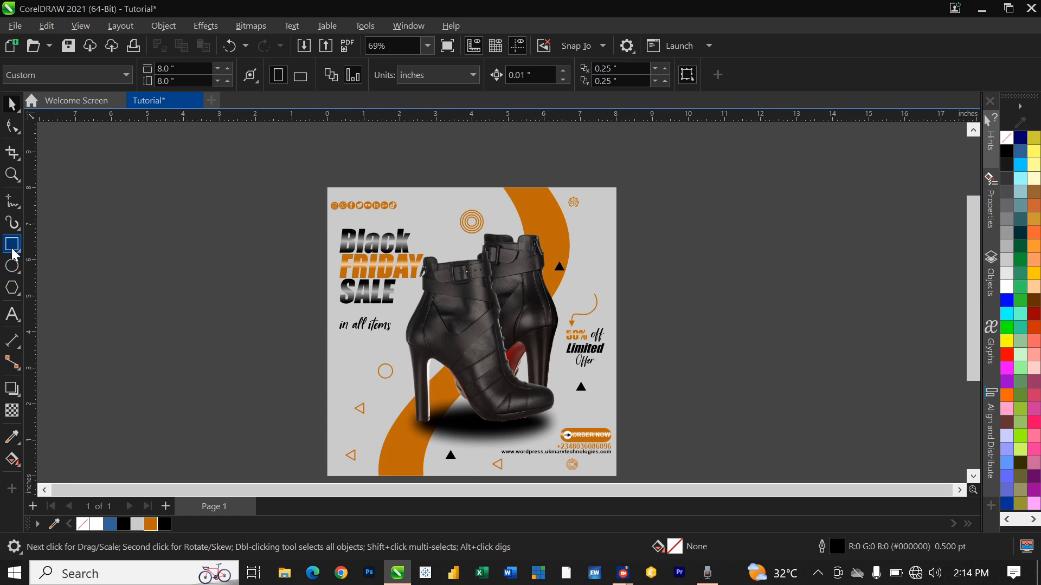
Step: Add the text 'FOLLOW US NOW' at the poster's top-left
{"action": "left_click", "coordinate": [12, 314]}
{"action": "scroll", "coordinate": [357, 199], "scroll_direction": "up", "scroll_amount": 4}
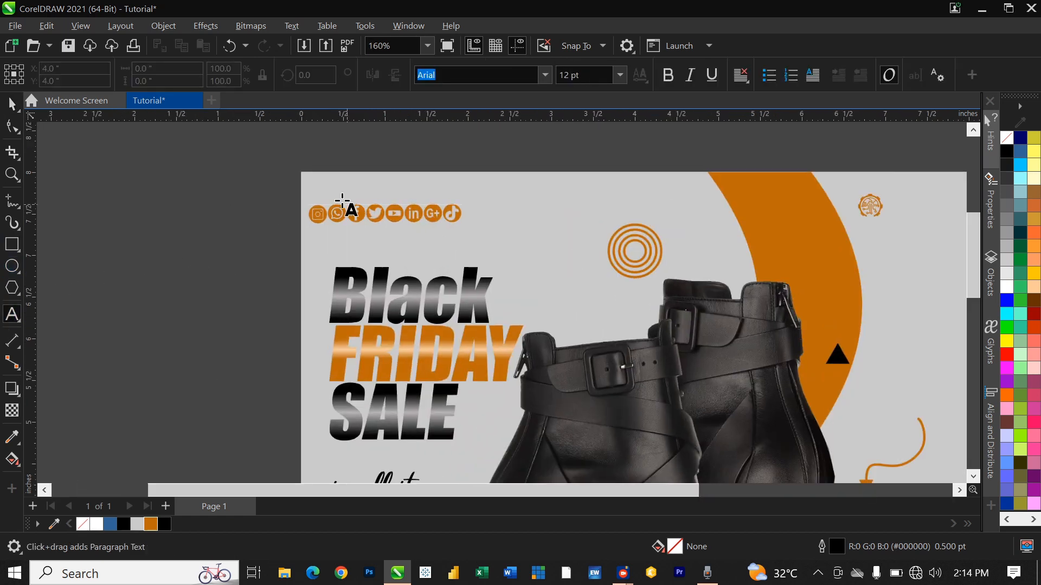
{"action": "left_click", "coordinate": [340, 195]}
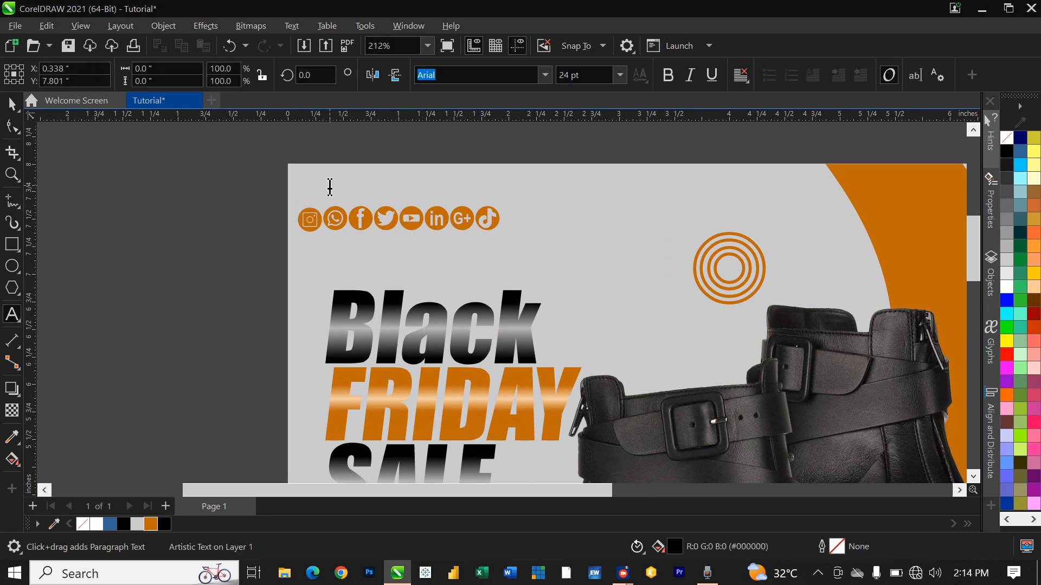
{"action": "type", "text": "f"}
{"action": "key", "text": "BackSpace"}
{"action": "type", "text": "FOLLOW"}
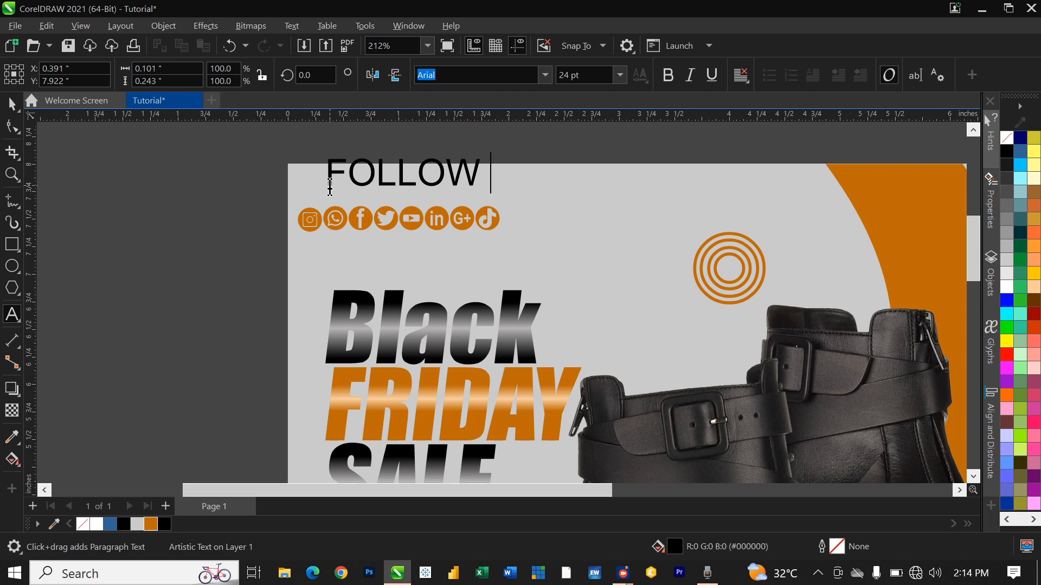
{"action": "key", "text": "Escape"}
{"action": "type", "text": "US NO"}
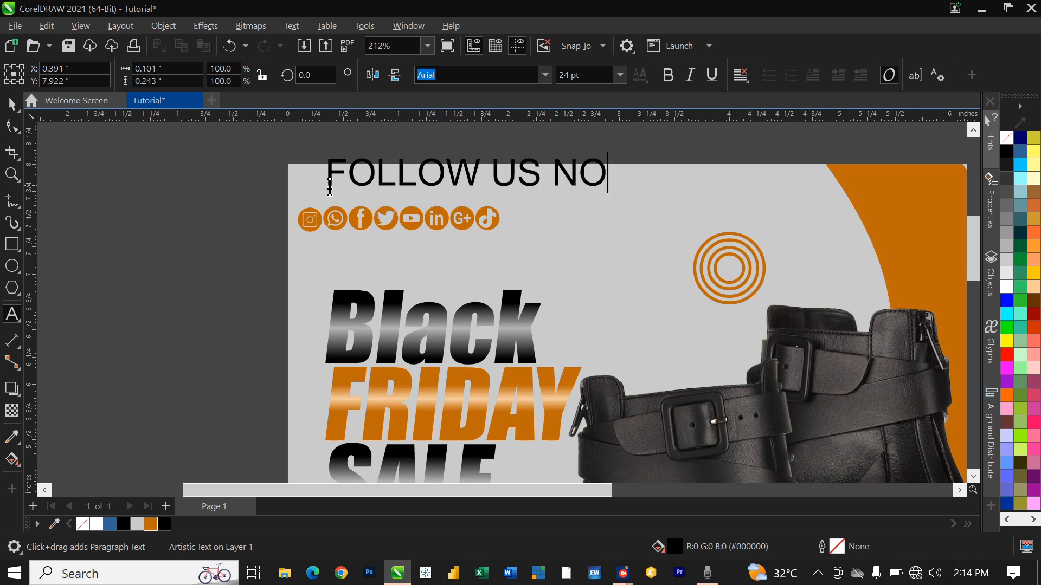
{"action": "type", "text": "W"}
{"action": "key", "text": "ctrl+space"}
Step: Make FOLLOW US NOW bold, set it above the social icons, and scale it to the icon row's width
{"action": "left_click", "coordinate": [622, 76]}
{"action": "left_click", "coordinate": [621, 76]}
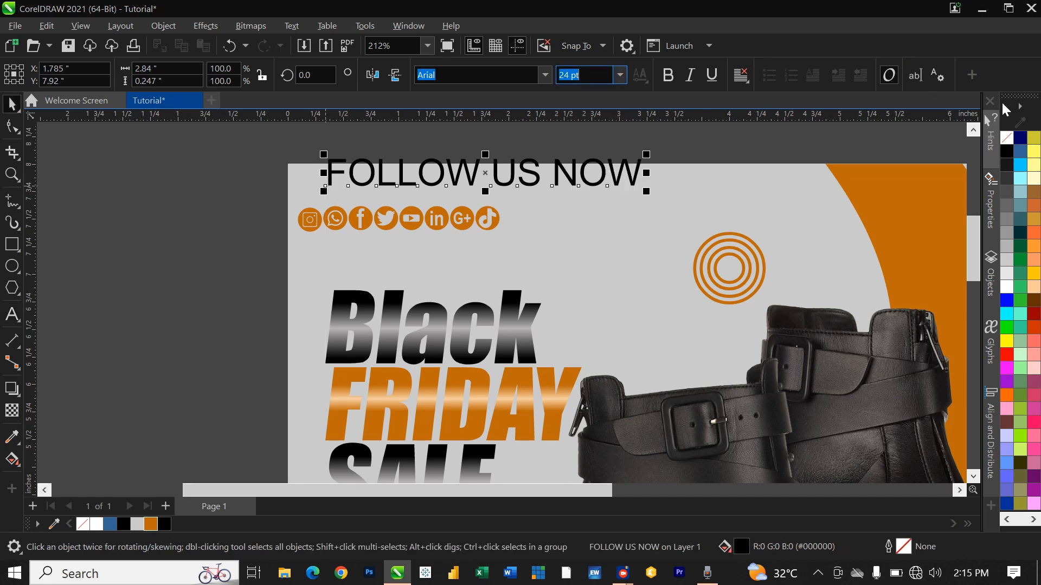
{"action": "left_click", "coordinate": [668, 75]}
{"action": "left_click_drag", "start_coordinate": [593, 164], "coordinate": [566, 192]}
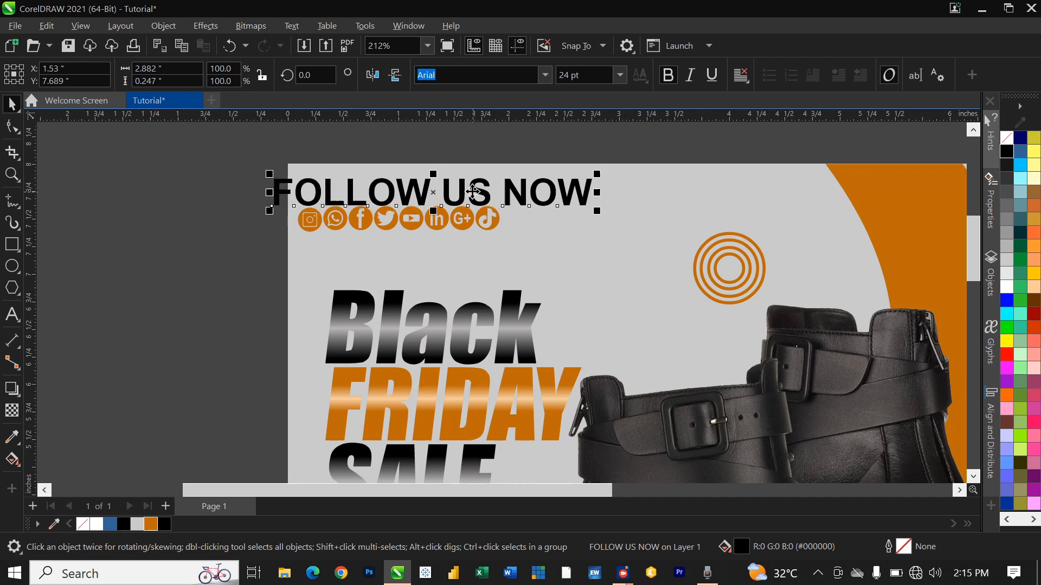
{"action": "left_click_drag", "start_coordinate": [451, 202], "coordinate": [449, 193]}
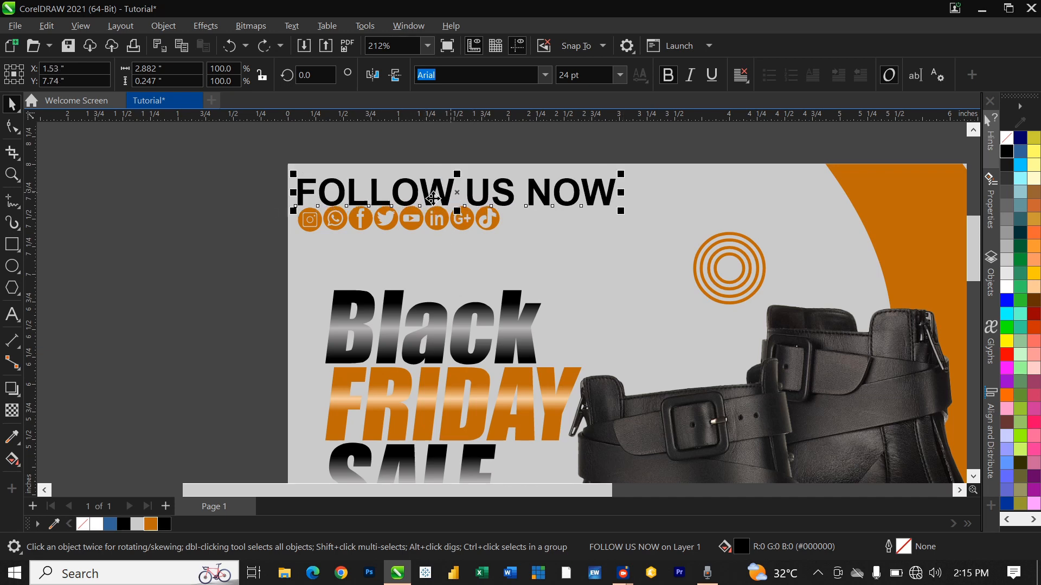
{"action": "left_click", "coordinate": [324, 202], "text": "shift"}
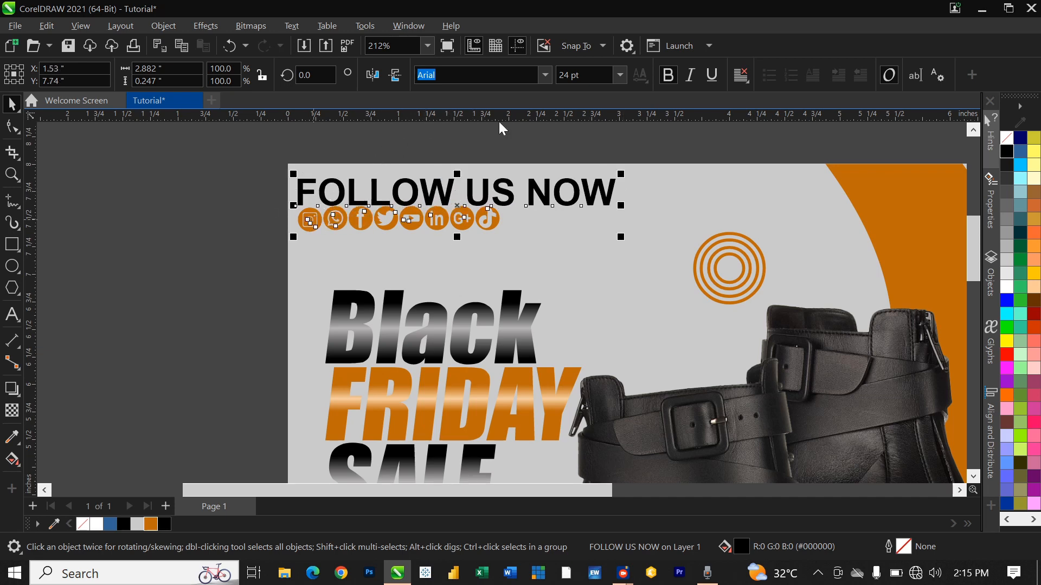
{"action": "left_click", "coordinate": [179, 185]}
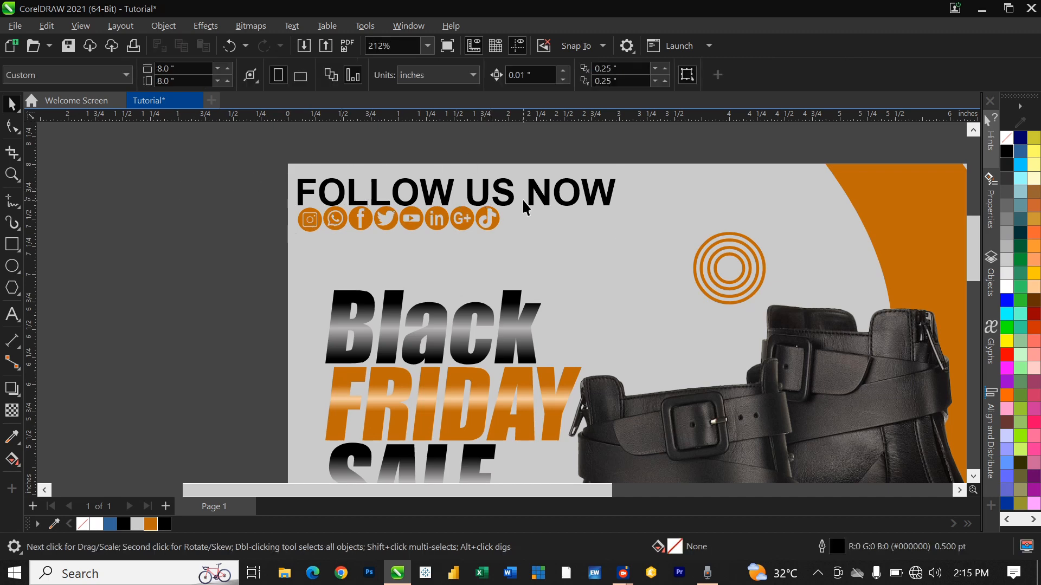
{"action": "left_click", "coordinate": [575, 205]}
{"action": "left_click_drag", "start_coordinate": [622, 177], "coordinate": [500, 179]}
Step: Drop a copy of FOLLOW US NOW at the top-right corner and select its text
{"action": "scroll", "coordinate": [366, 187], "scroll_direction": "up", "scroll_amount": 2}
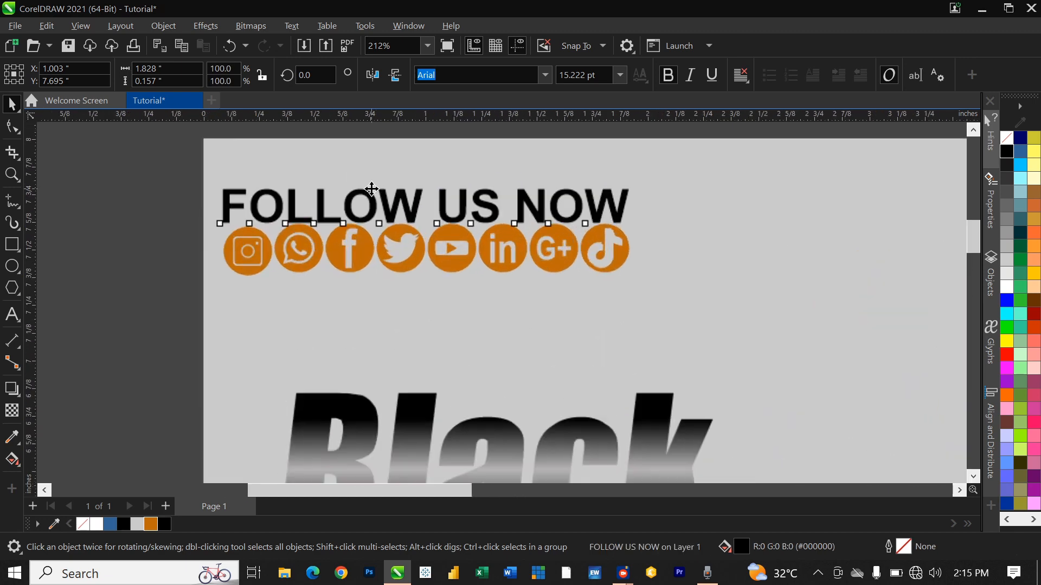
{"action": "key", "text": "Up"}
{"action": "key", "text": "Up"}
{"action": "key", "text": "Down"}
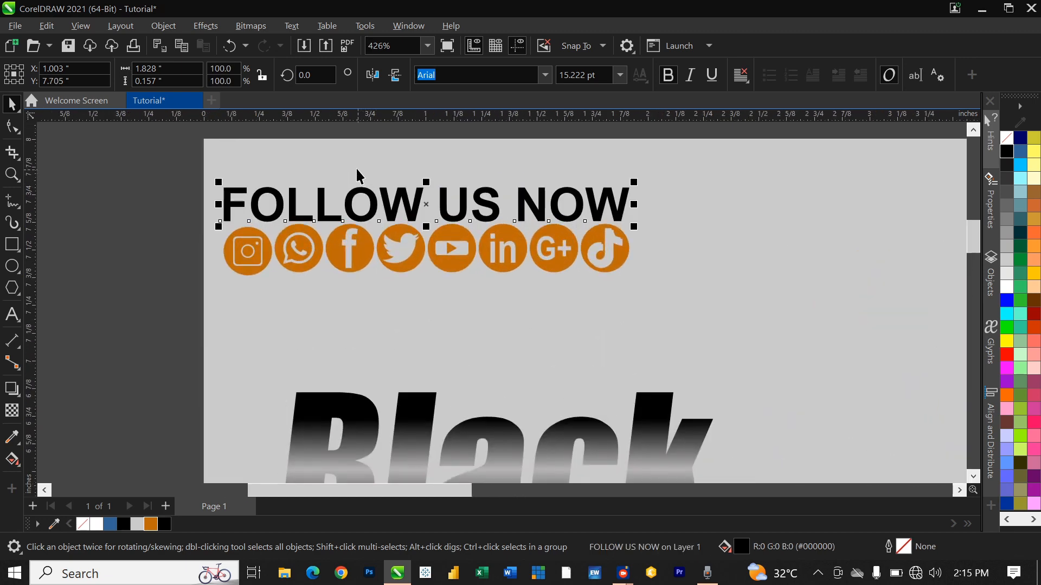
{"action": "left_click", "coordinate": [134, 146]}
{"action": "scroll", "coordinate": [259, 206], "scroll_direction": "down", "scroll_amount": 4}
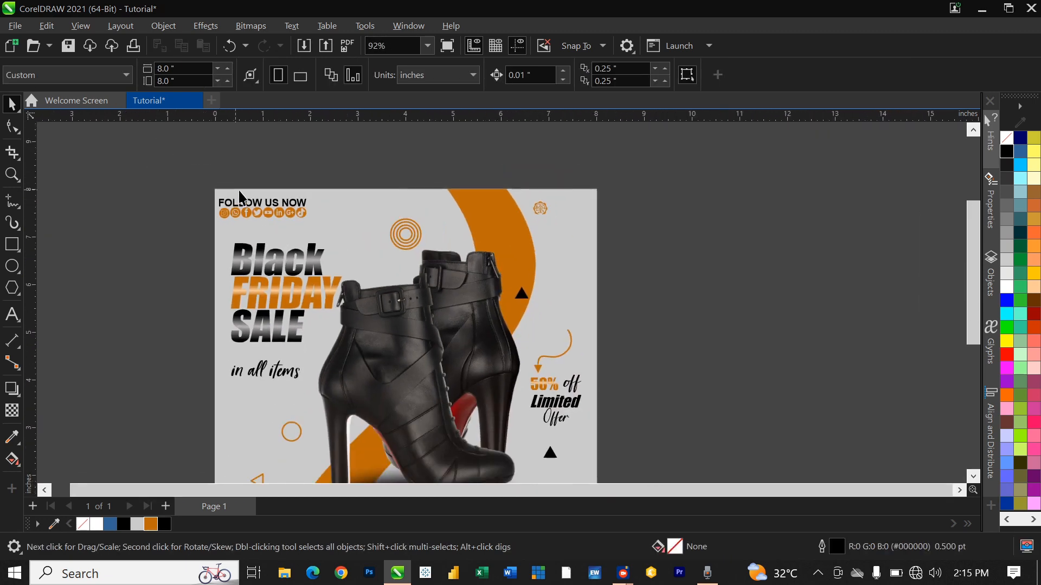
{"action": "left_click_drag", "start_coordinate": [259, 206], "coordinate": [586, 201]}
{"action": "right_click", "coordinate": [586, 201]}
{"action": "double_click", "coordinate": [586, 203]}
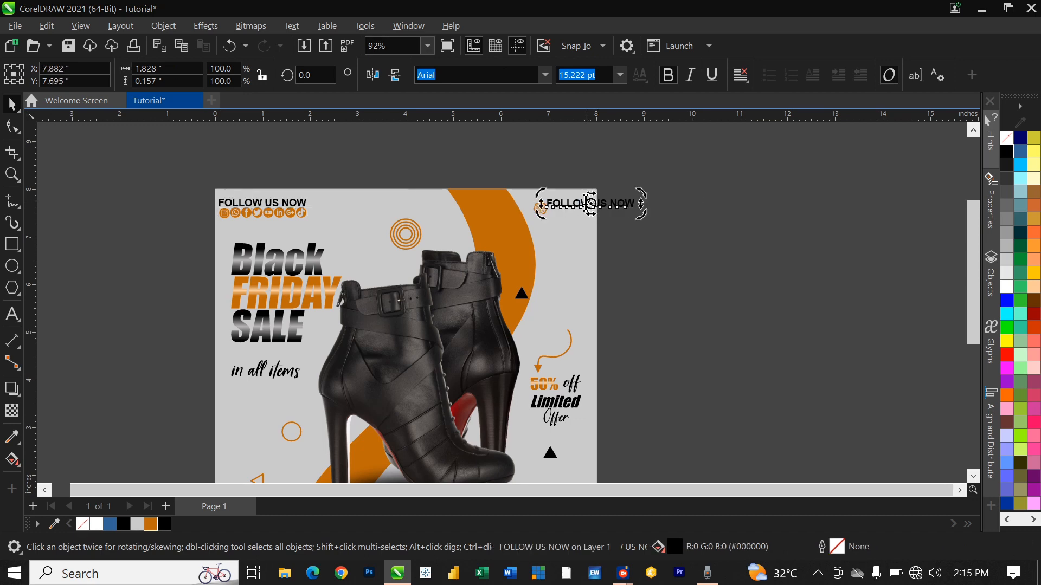
{"action": "key", "text": "ctrl+a"}
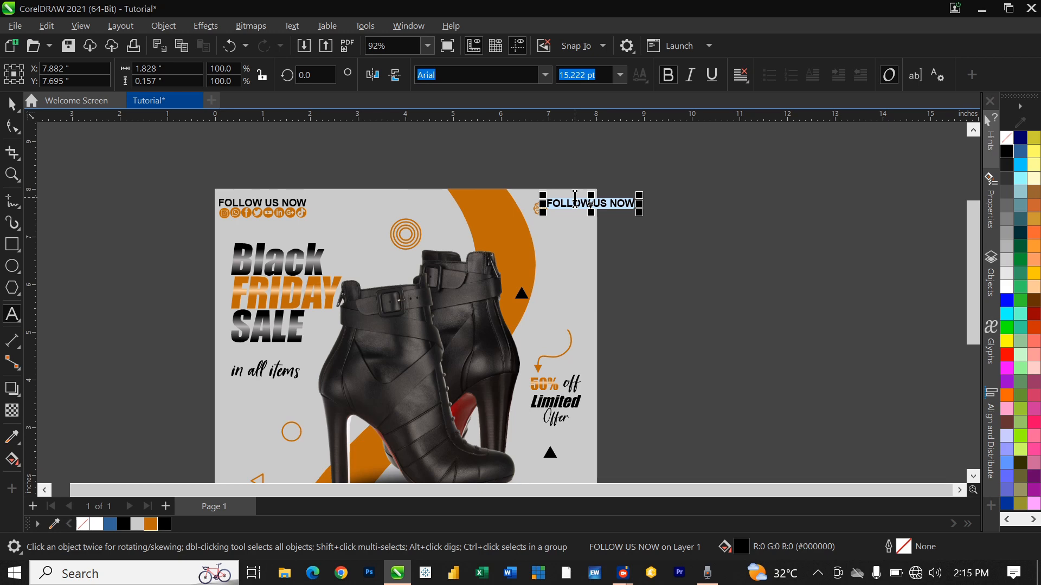
Step: Retype the copied text as 'Ukmarv Technologies Ltd'
{"action": "type", "text": "Ukmarv"}
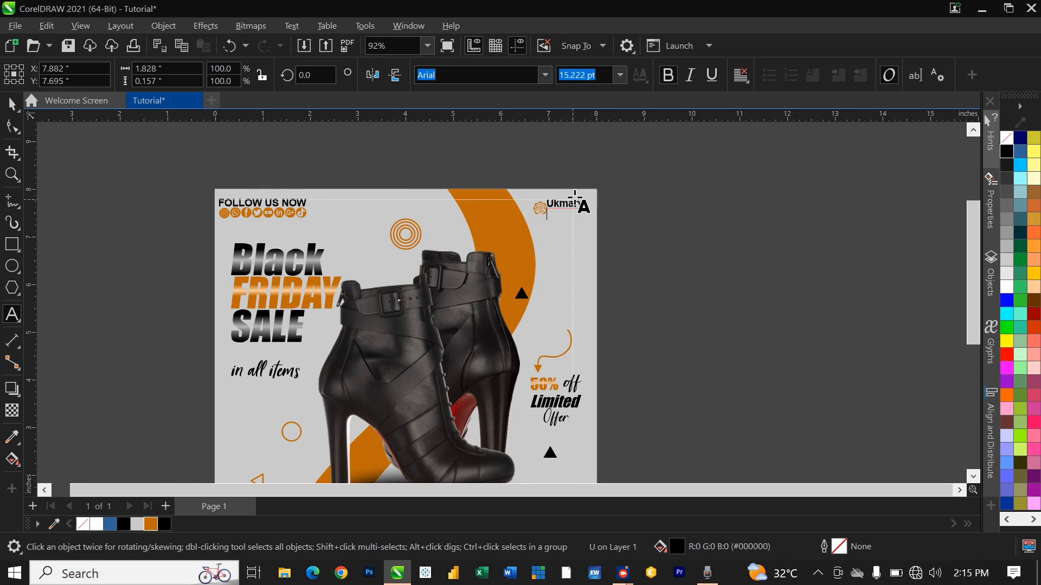
{"action": "type", "text": "T"}
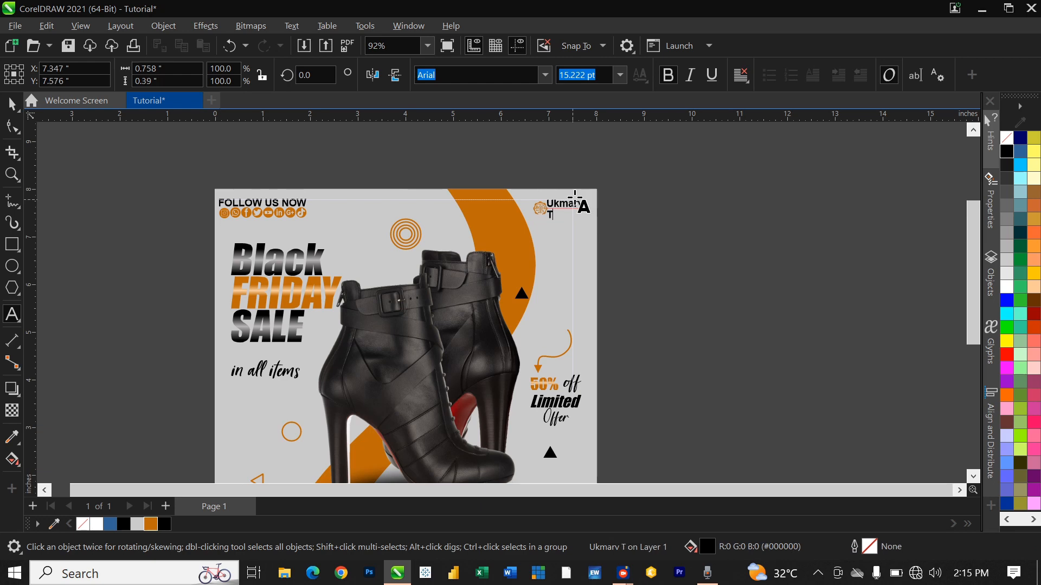
{"action": "type", "text": "echnologies"}
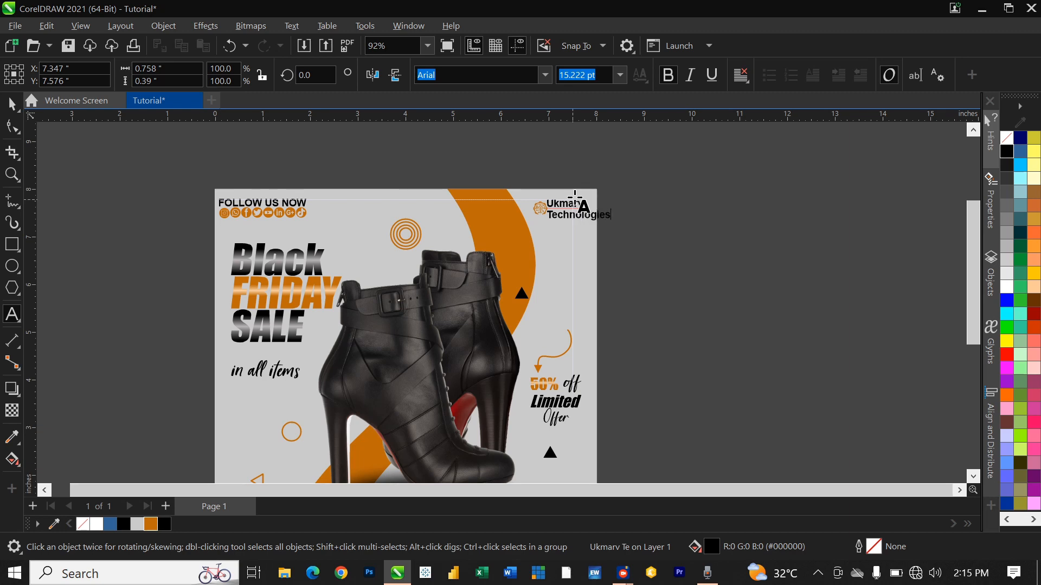
{"action": "left_click", "coordinate": [571, 191]}
{"action": "type", "text": "Ltd"}
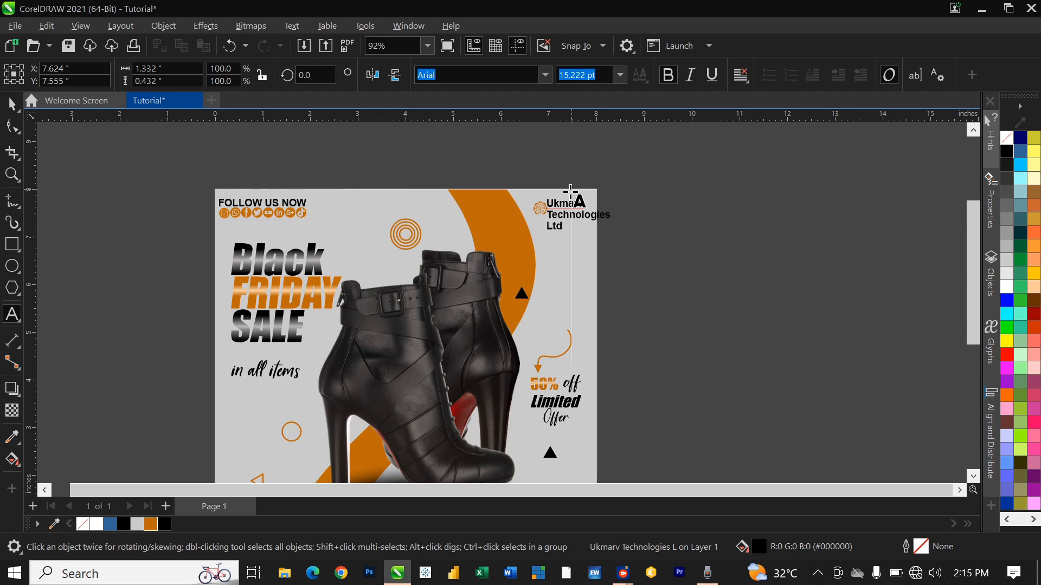
{"action": "scroll", "coordinate": [571, 195], "scroll_direction": "up", "scroll_amount": 3}
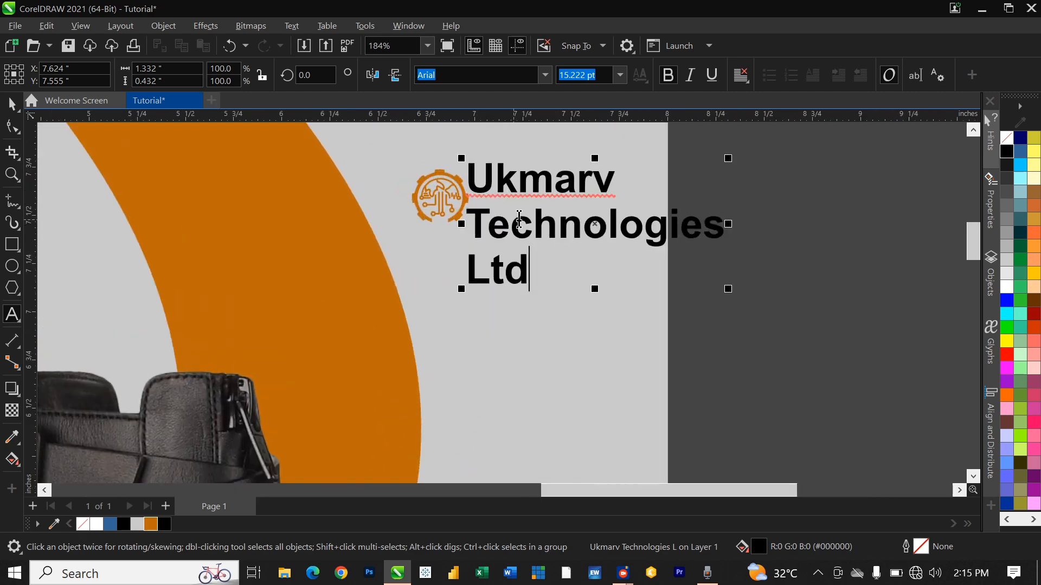
{"action": "key", "text": "ctrl+space"}
Step: Shrink the company name to about 9.8 pt, move it beside the logo, and tighten its line spacing
{"action": "left_click_drag", "start_coordinate": [726, 162], "coordinate": [638, 201]}
{"action": "left_click_drag", "start_coordinate": [534, 250], "coordinate": [536, 214]}
{"action": "left_click", "coordinate": [13, 127]}
{"action": "left_click_drag", "start_coordinate": [460, 253], "coordinate": [466, 224]}
{"action": "scroll", "coordinate": [470, 272], "scroll_direction": "down", "scroll_amount": 2}
{"action": "key", "text": "space"}
{"action": "scroll", "coordinate": [574, 230], "scroll_direction": "down", "scroll_amount": 5}
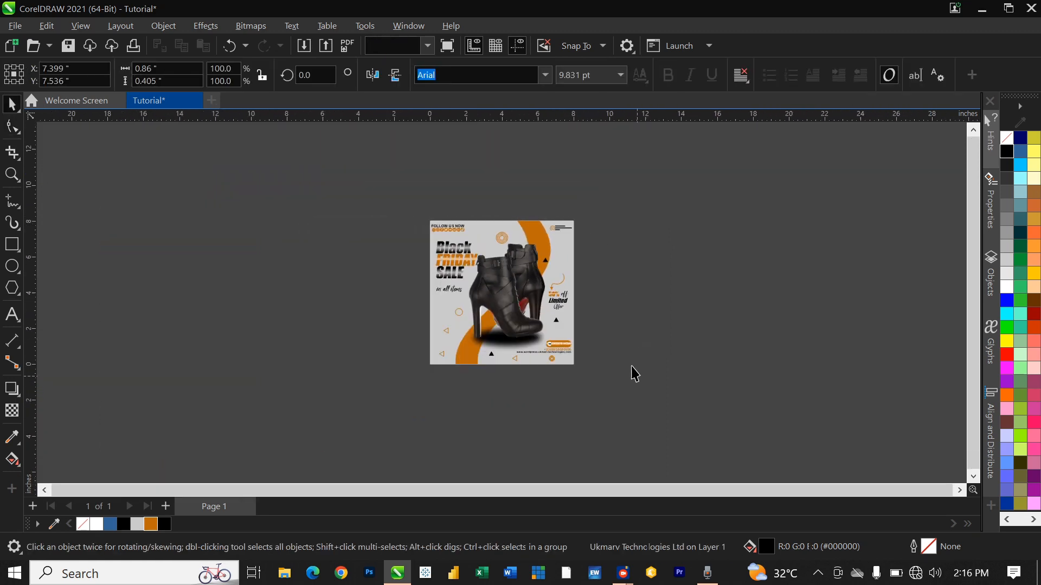
Step: Add a new blank Page 2 to the document
{"action": "key", "text": "Escape"}
{"action": "scroll", "coordinate": [632, 363], "scroll_direction": "up", "scroll_amount": 2}
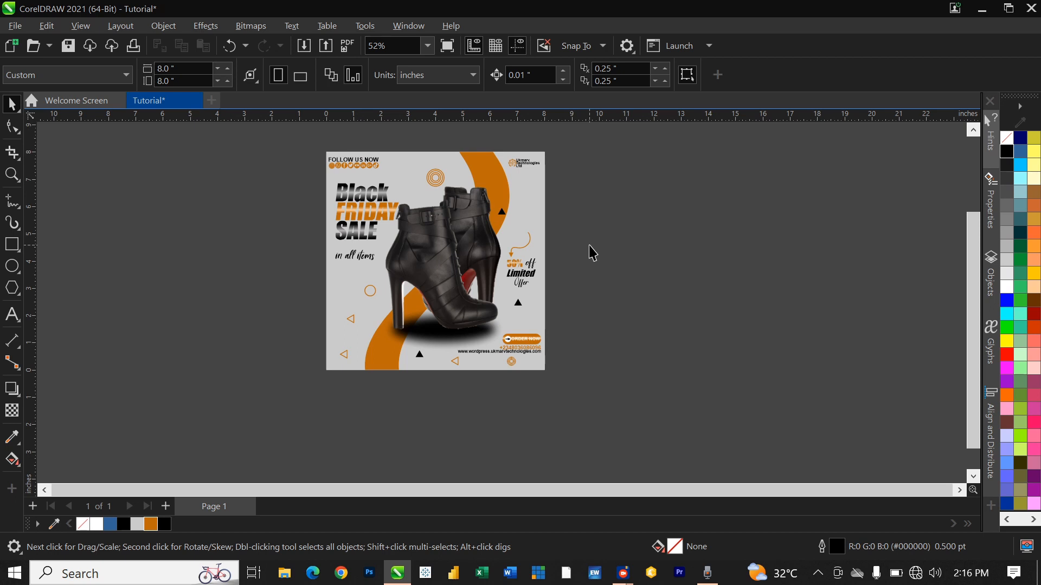
{"action": "scroll", "coordinate": [586, 208], "scroll_direction": "up", "scroll_amount": 1}
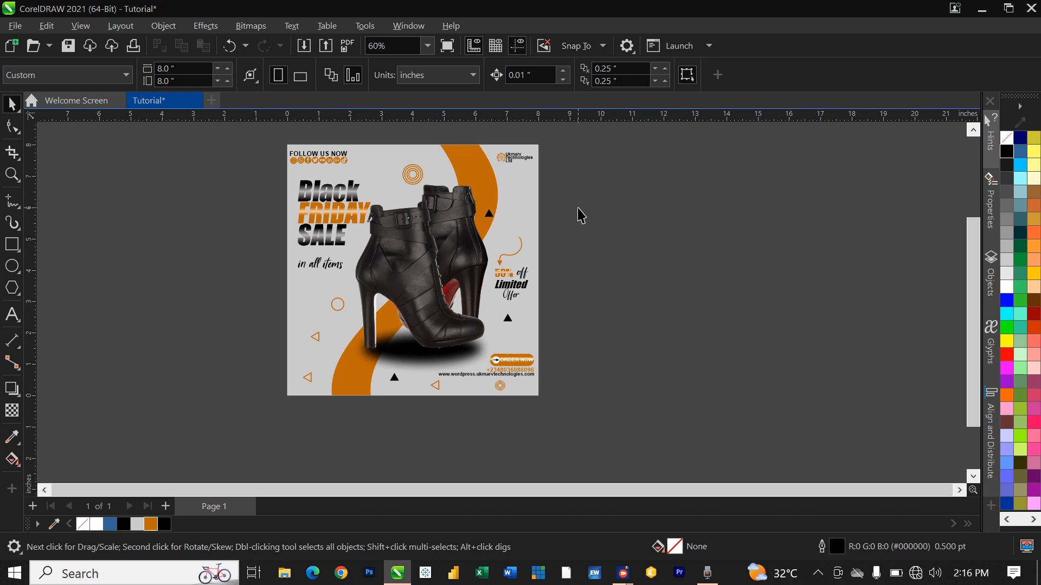
{"action": "left_click", "coordinate": [167, 506]}
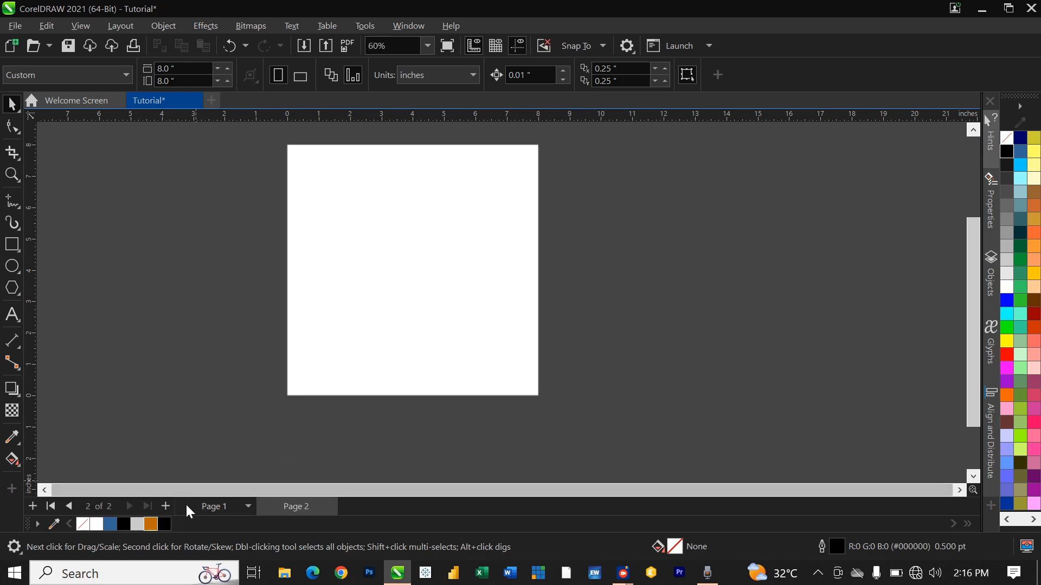
Step: Group all 34 objects of the Page 1 design, then switch to Page 2
{"action": "left_click", "coordinate": [241, 504]}
{"action": "left_click_drag", "start_coordinate": [274, 137], "coordinate": [575, 436]}
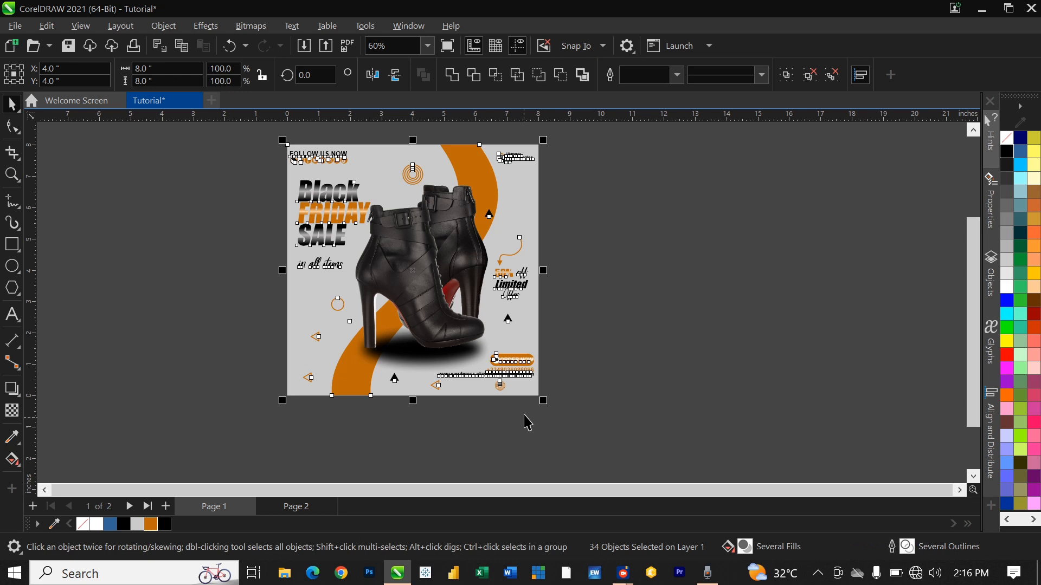
{"action": "key", "text": "ctrl+g"}
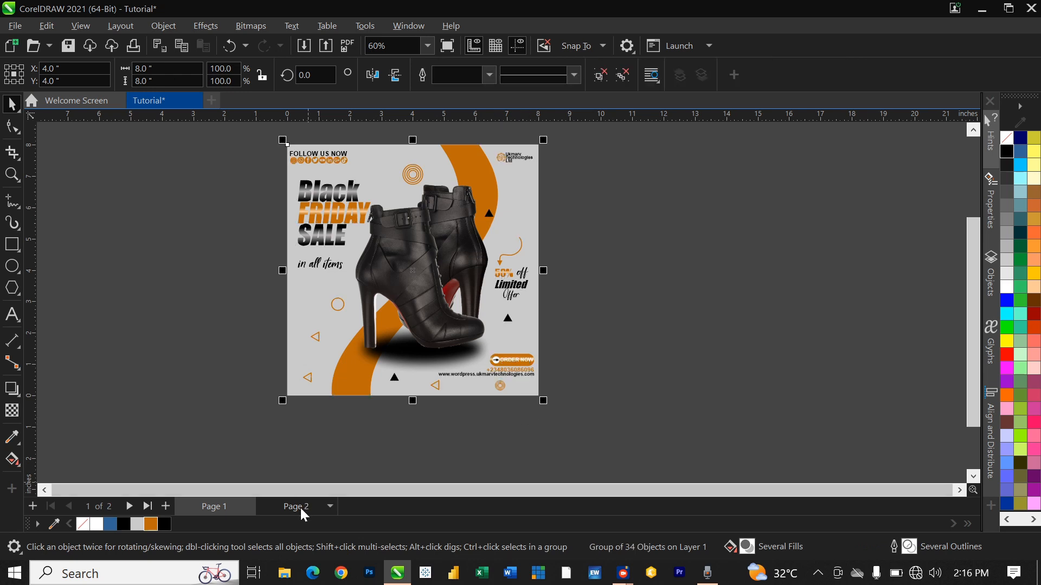
{"action": "left_click", "coordinate": [302, 511]}
{"action": "left_click", "coordinate": [12, 245]}
Step: Draw an 8 x 8 inch square centred on Page 2, fill it orange with no outline, and return to Page 1
{"action": "left_click_drag", "start_coordinate": [203, 175], "coordinate": [363, 333]}
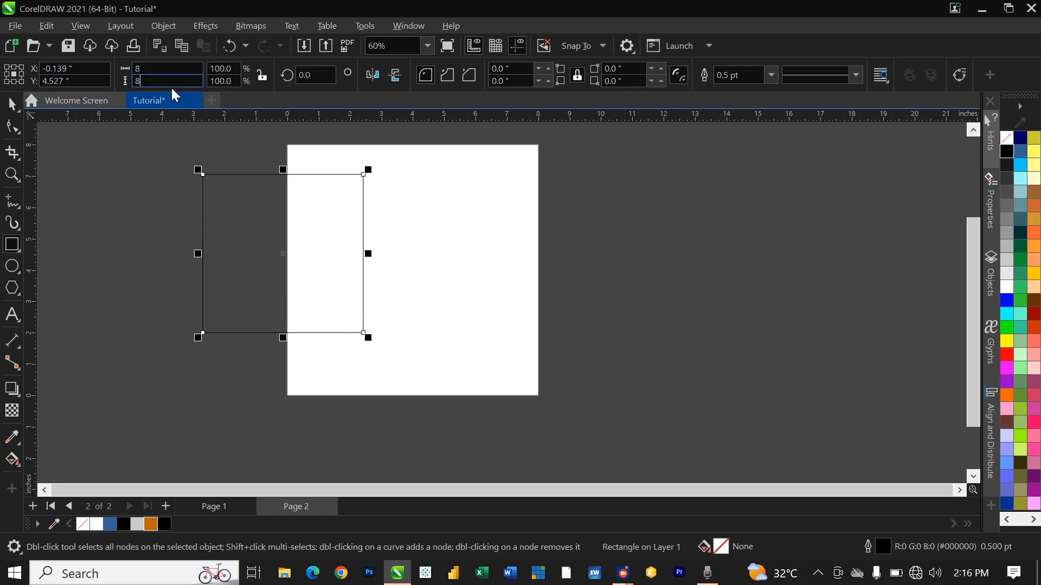
{"action": "key", "text": "Return"}
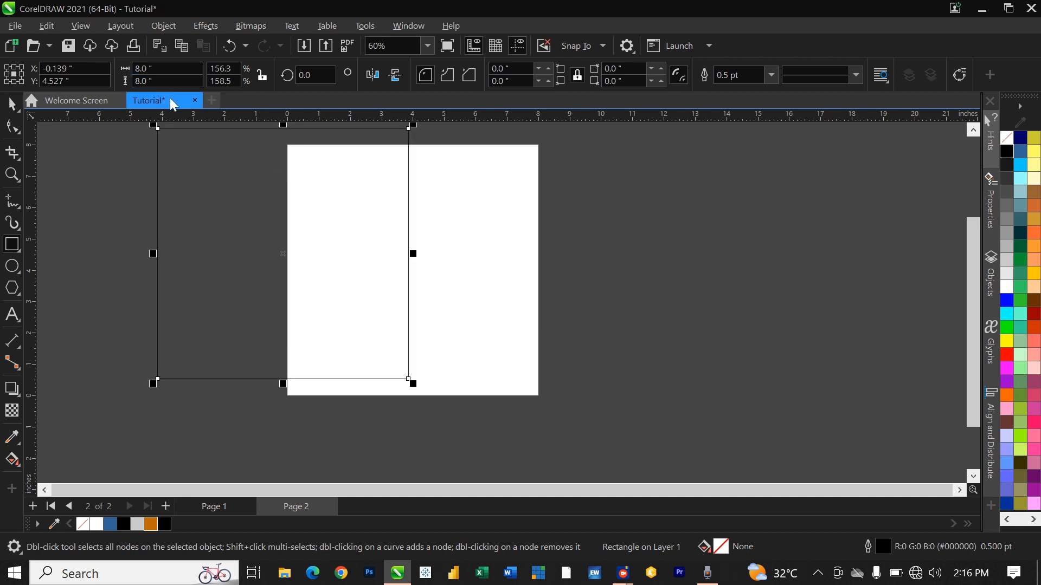
{"action": "key", "text": "p"}
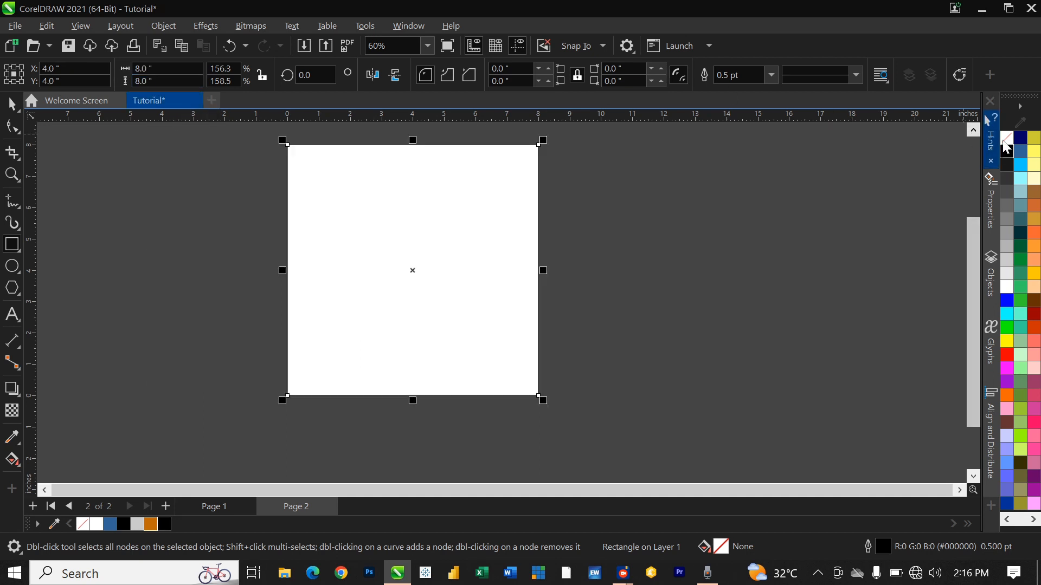
{"action": "right_click", "coordinate": [1008, 139]}
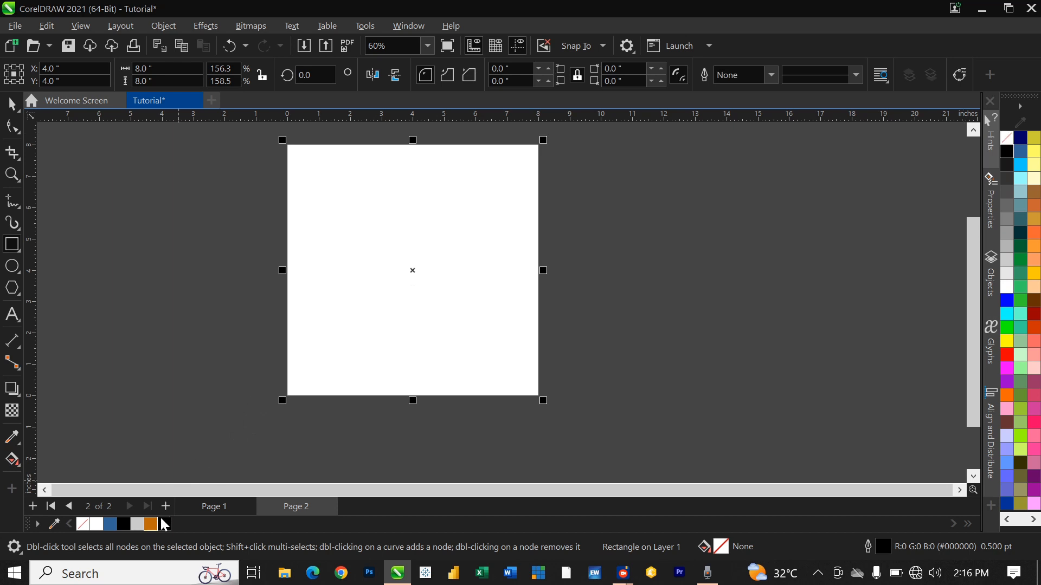
{"action": "left_click", "coordinate": [150, 524]}
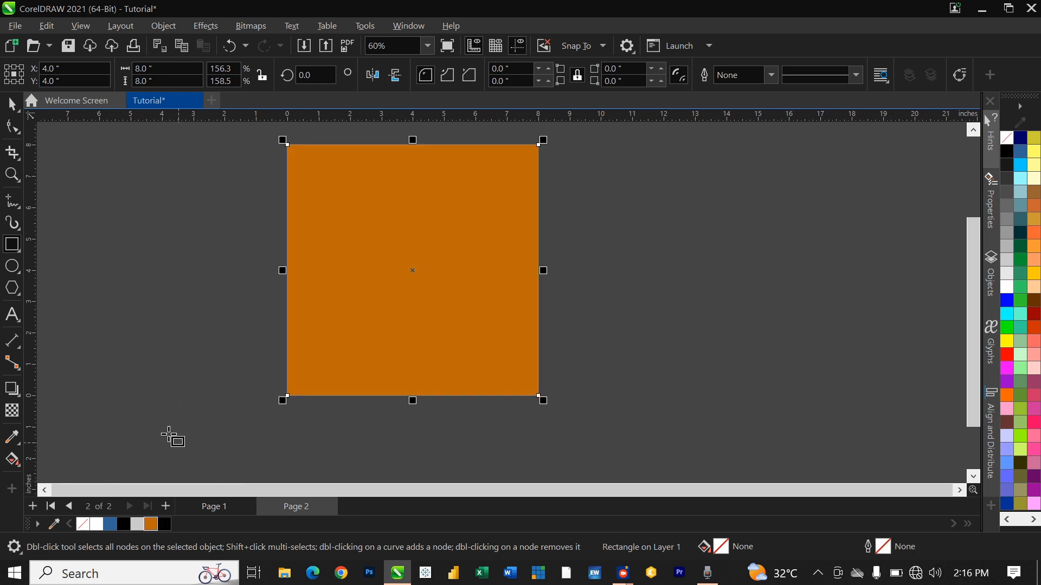
{"action": "left_click", "coordinate": [214, 506]}
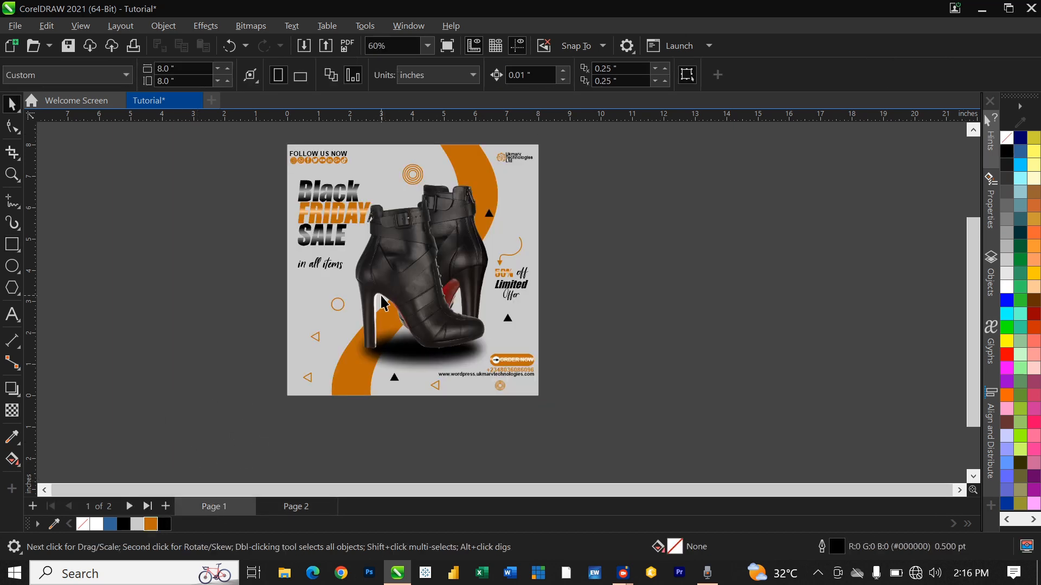
Step: Copy the Black Friday design group and paste it onto Page 2
{"action": "left_click", "coordinate": [328, 190]}
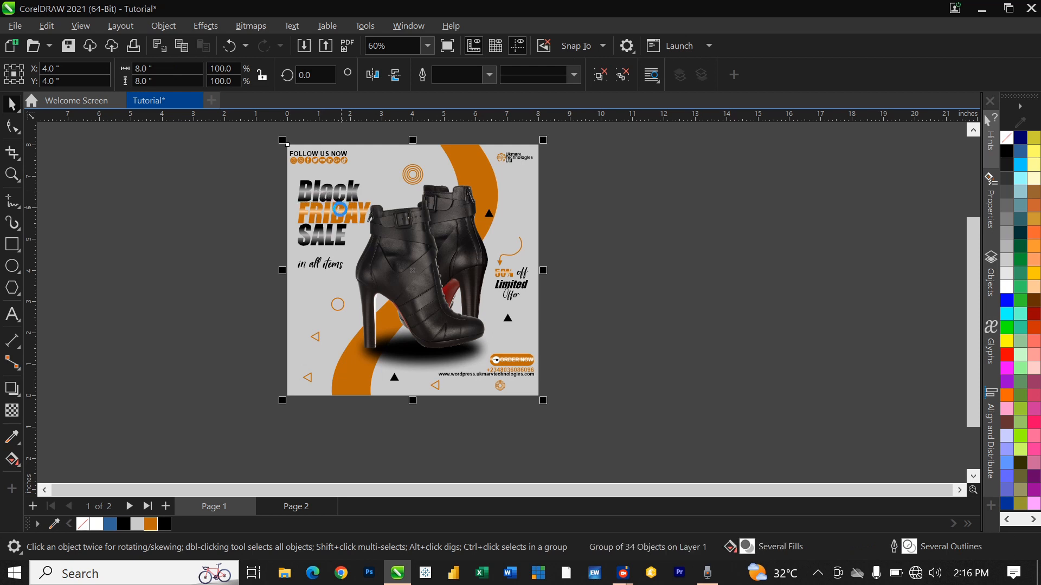
{"action": "key", "text": "ctrl+c"}
{"action": "left_click", "coordinate": [296, 506]}
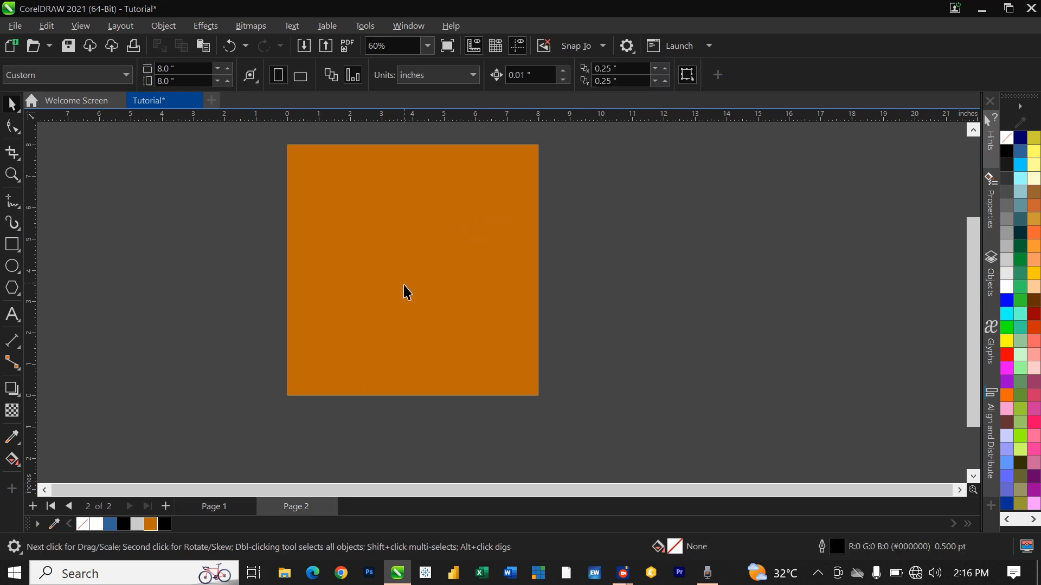
{"action": "key", "text": "ctrl+v"}
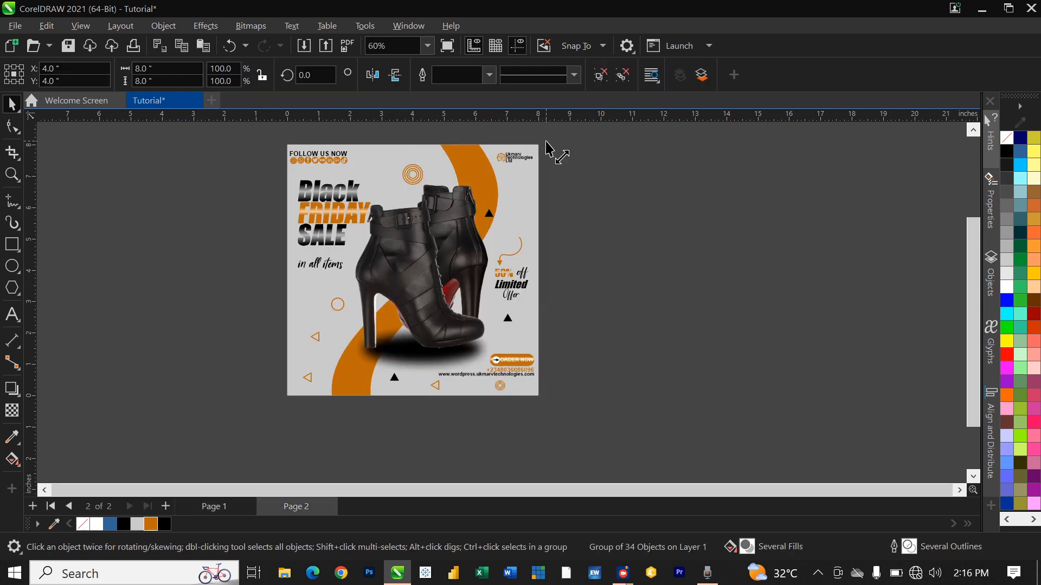
Step: Scale the pasted design down to about 7.057 inches, leaving an orange border
{"action": "left_click_drag", "start_coordinate": [546, 144], "coordinate": [537, 156]}
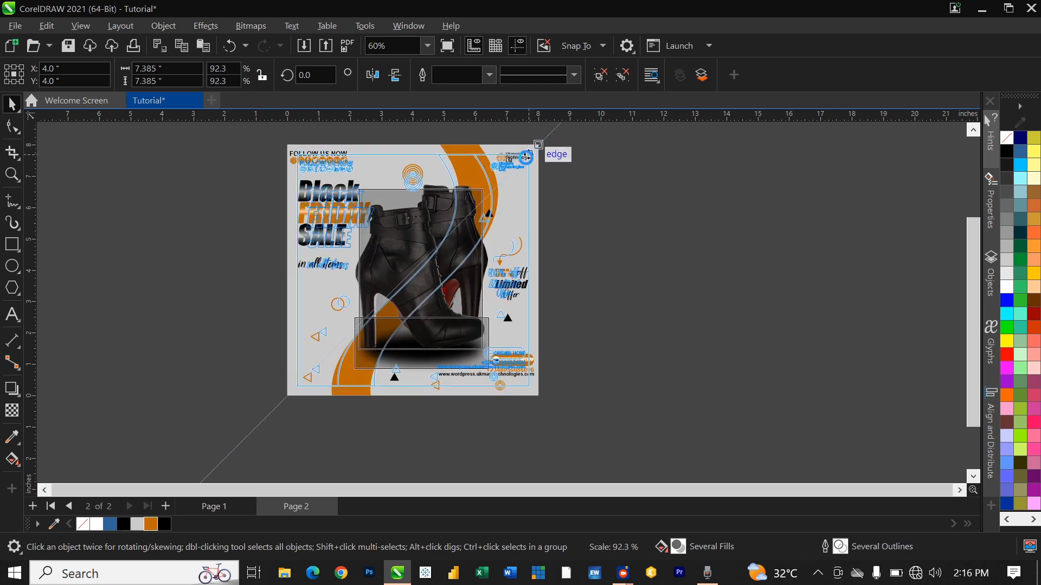
{"action": "scroll", "coordinate": [445, 311], "scroll_direction": "up", "scroll_amount": 3}
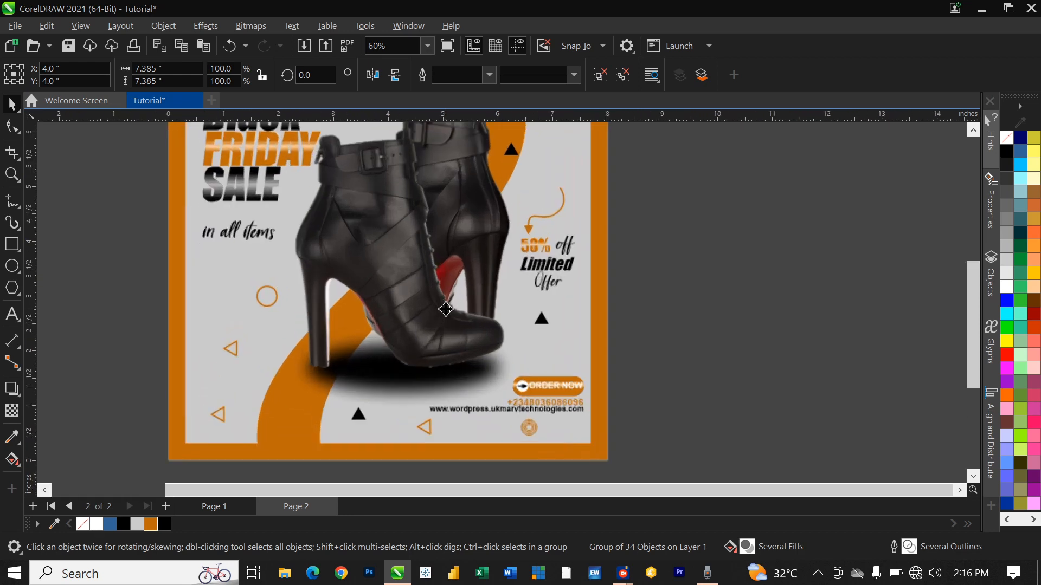
{"action": "scroll", "coordinate": [444, 311], "scroll_direction": "down", "scroll_amount": 2}
{"action": "scroll", "coordinate": [467, 172], "scroll_direction": "up", "scroll_amount": 1}
{"action": "left_click_drag", "start_coordinate": [552, 146], "coordinate": [547, 153]}
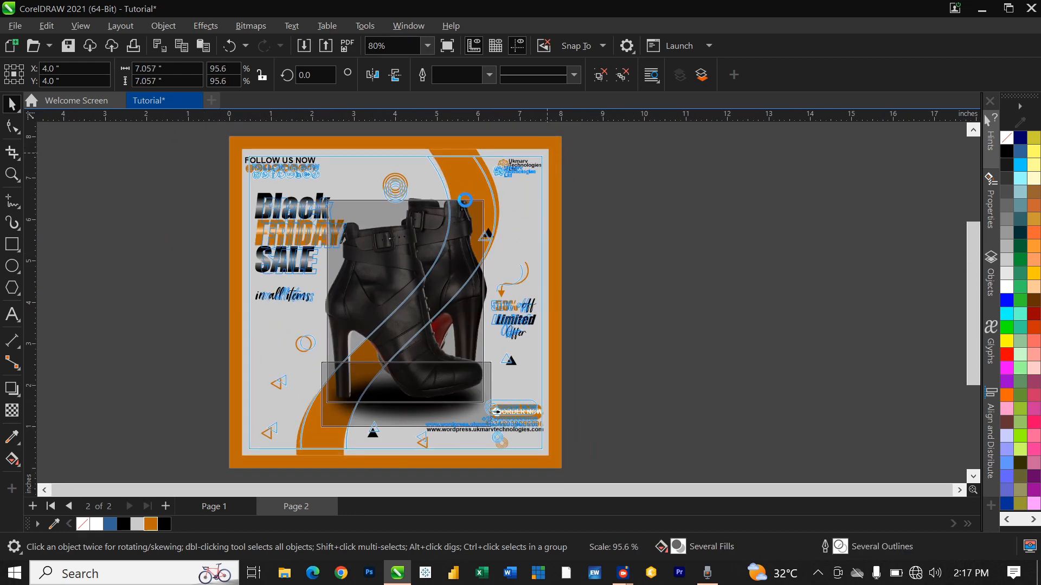
{"action": "scroll", "coordinate": [467, 293], "scroll_direction": "up", "scroll_amount": 1}
{"action": "scroll", "coordinate": [467, 293], "scroll_direction": "down", "scroll_amount": 3}
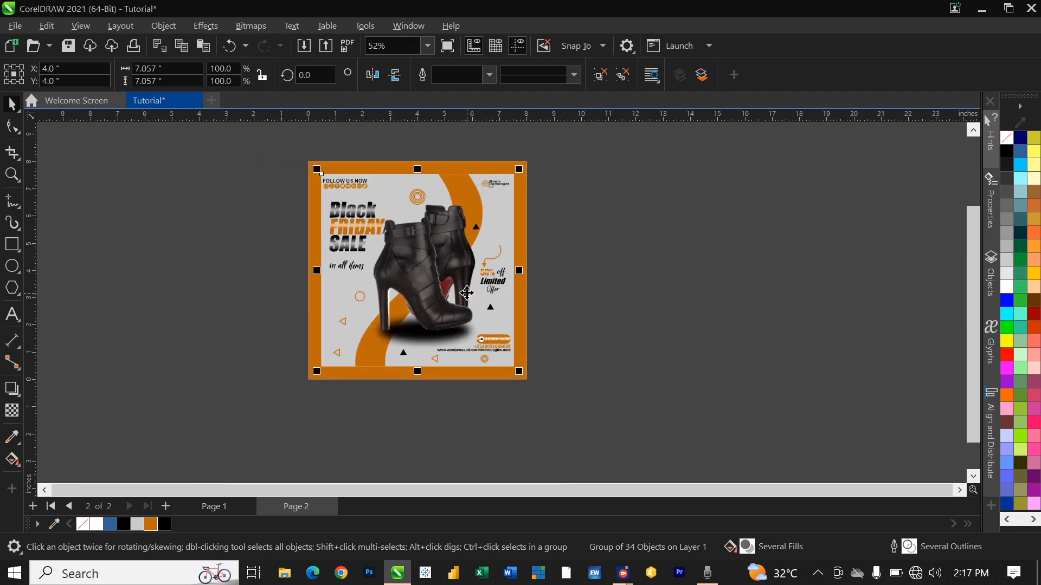
{"action": "scroll", "coordinate": [468, 294], "scroll_direction": "up", "scroll_amount": 1}
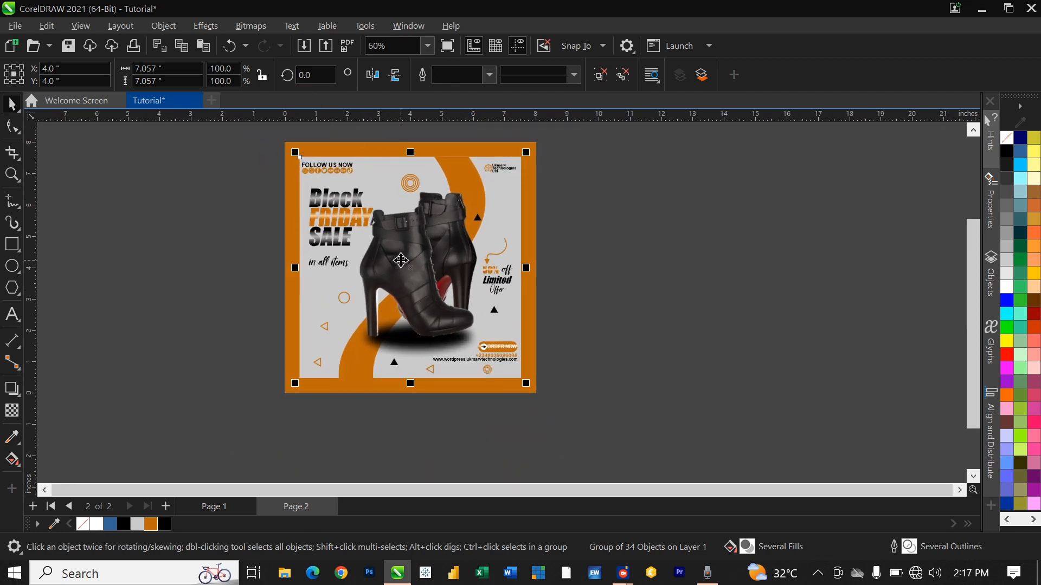
Step: Convert the pasted design to a 300 dpi RGB Color (24-bit) bitmap with Bitmaps > Convert to Bitmap
{"action": "left_click", "coordinate": [255, 26]}
{"action": "mouse_move", "coordinate": [291, 30]}
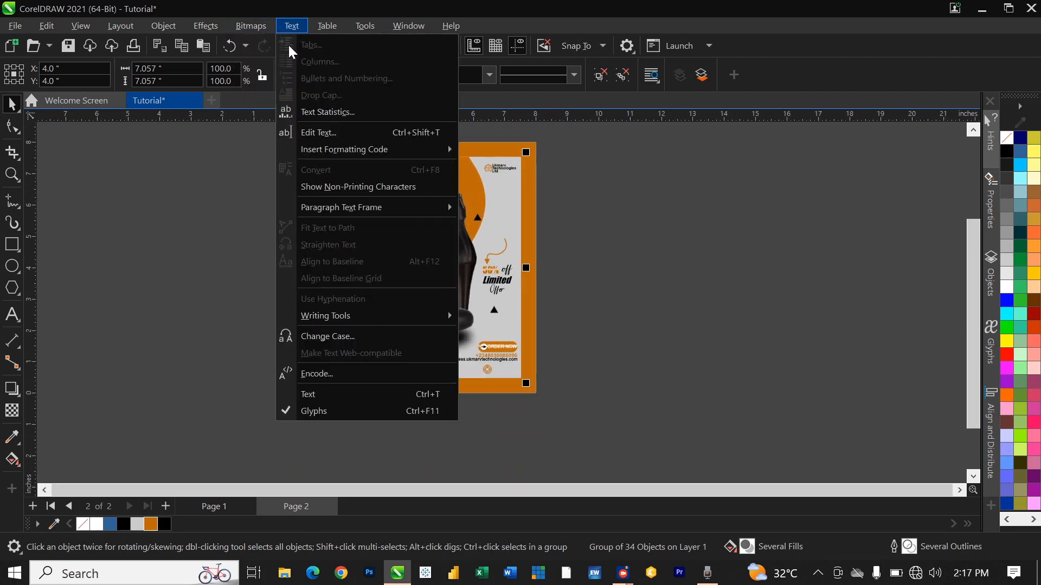
{"action": "left_click", "coordinate": [250, 27]}
{"action": "left_click", "coordinate": [250, 27]}
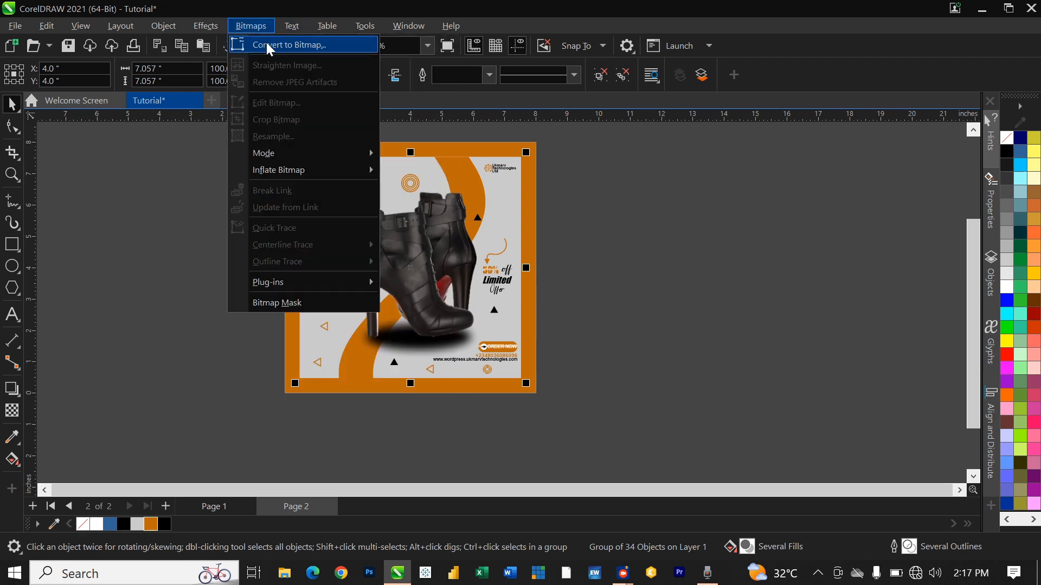
{"action": "left_click", "coordinate": [266, 43]}
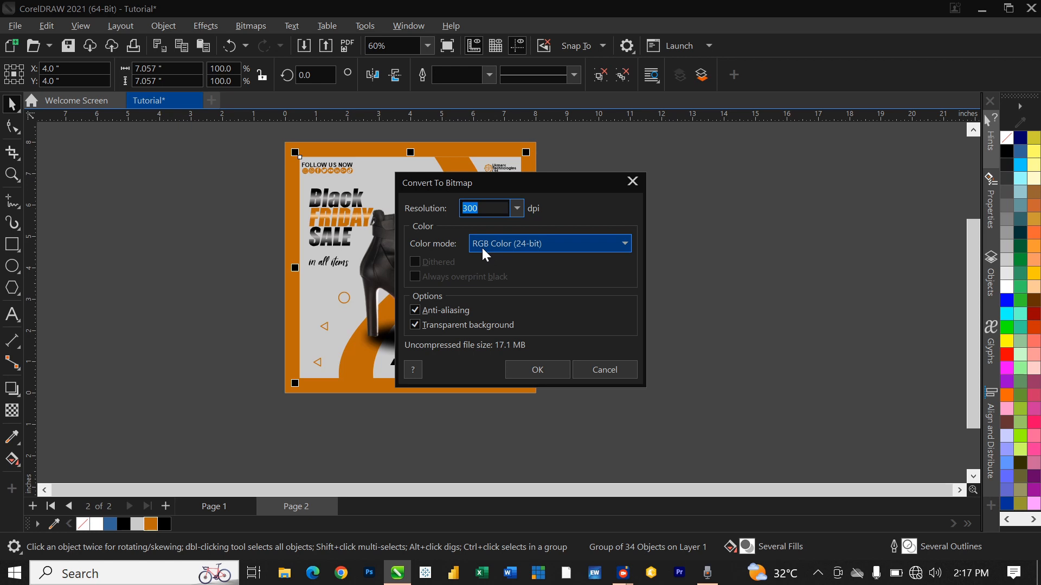
{"action": "left_click", "coordinate": [527, 370]}
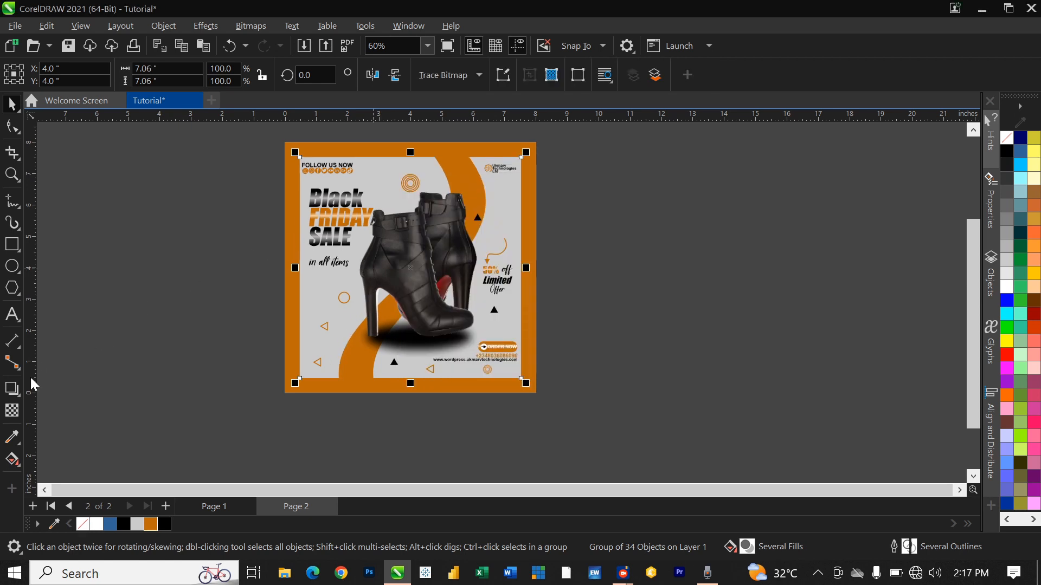
Step: Add a drop shadow to the bitmap with feathering 9 and opacity 73
{"action": "left_click", "coordinate": [11, 389]}
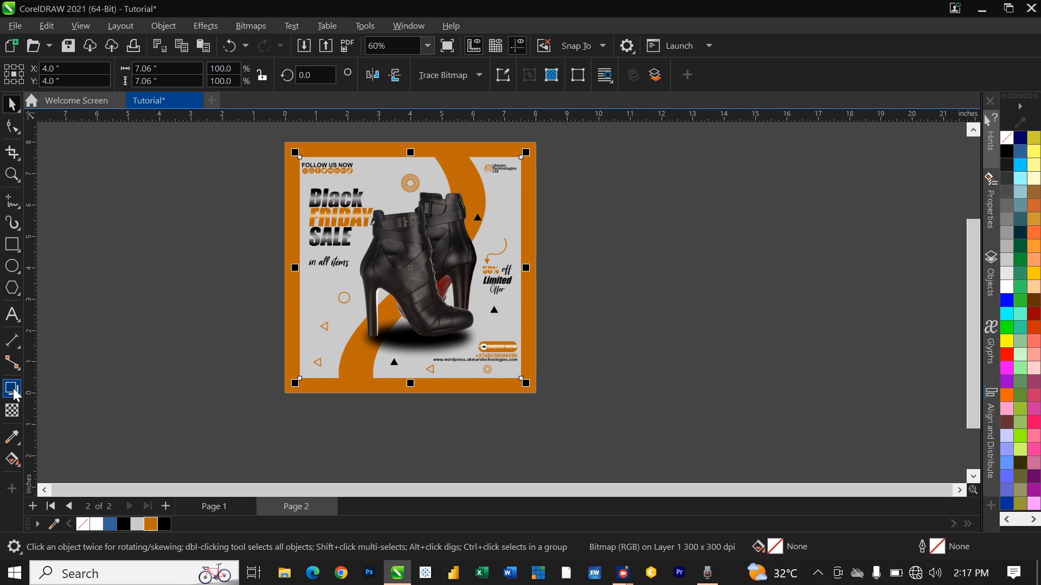
{"action": "left_click_drag", "start_coordinate": [302, 254], "coordinate": [520, 281]}
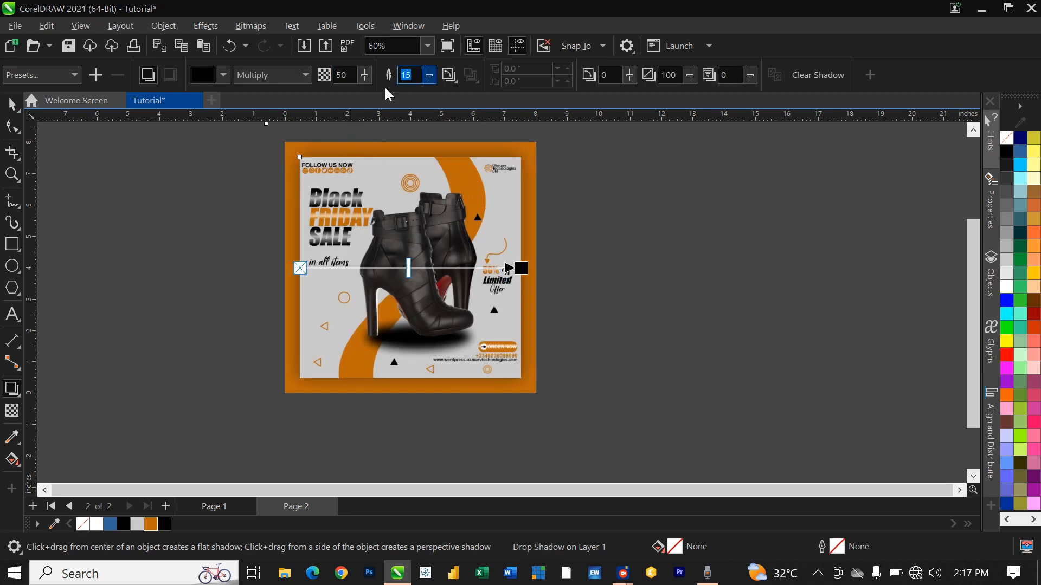
{"action": "type", "text": "9"}
{"action": "key", "text": "Return"}
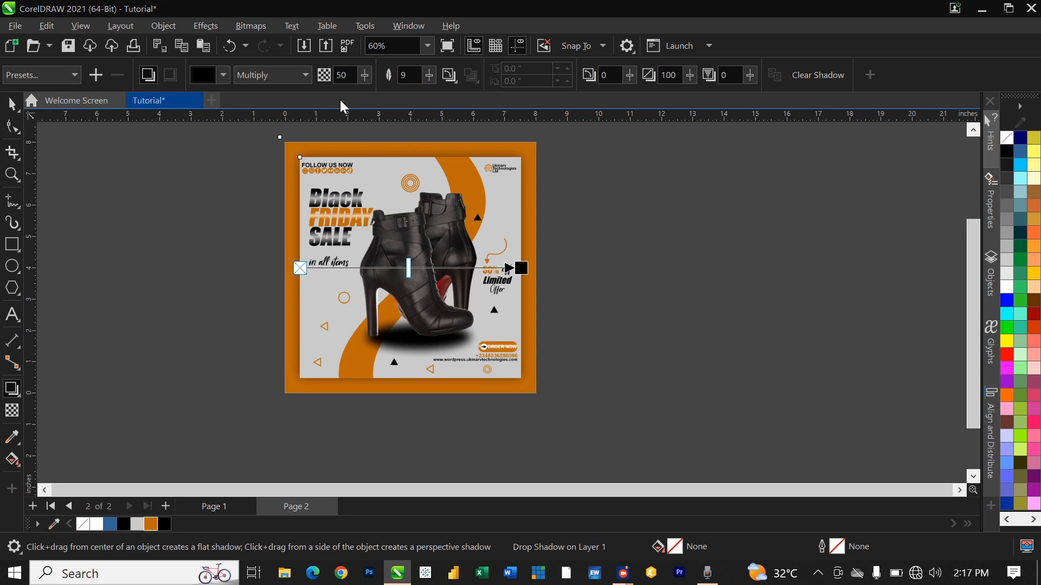
{"action": "left_click_drag", "start_coordinate": [362, 75], "coordinate": [371, 77]}
{"action": "scroll", "coordinate": [428, 205], "scroll_direction": "up", "scroll_amount": 2}
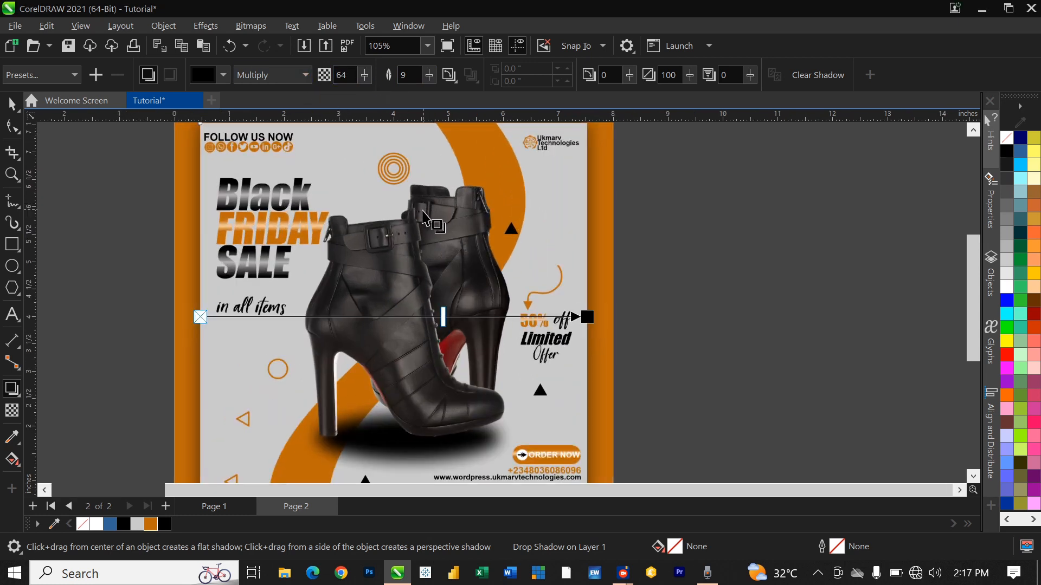
{"action": "scroll", "coordinate": [434, 209], "scroll_direction": "down", "scroll_amount": 3}
{"action": "left_click_drag", "start_coordinate": [364, 75], "coordinate": [372, 74]}
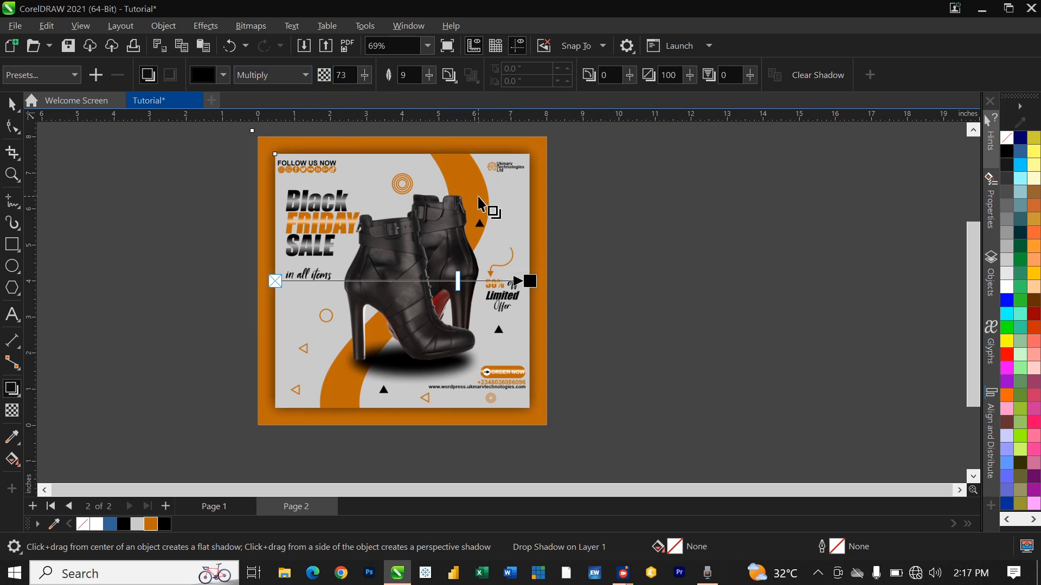
{"action": "left_click", "coordinate": [12, 103]}
{"action": "left_click", "coordinate": [614, 252]}
{"action": "scroll", "coordinate": [596, 285], "scroll_direction": "down", "scroll_amount": 2}
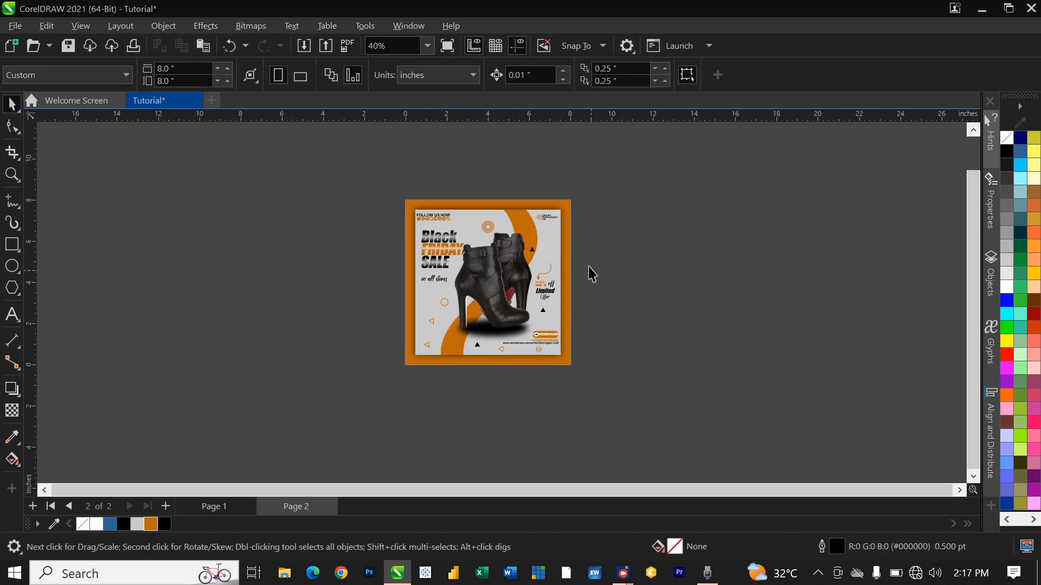
{"action": "scroll", "coordinate": [593, 280], "scroll_direction": "up", "scroll_amount": 1}
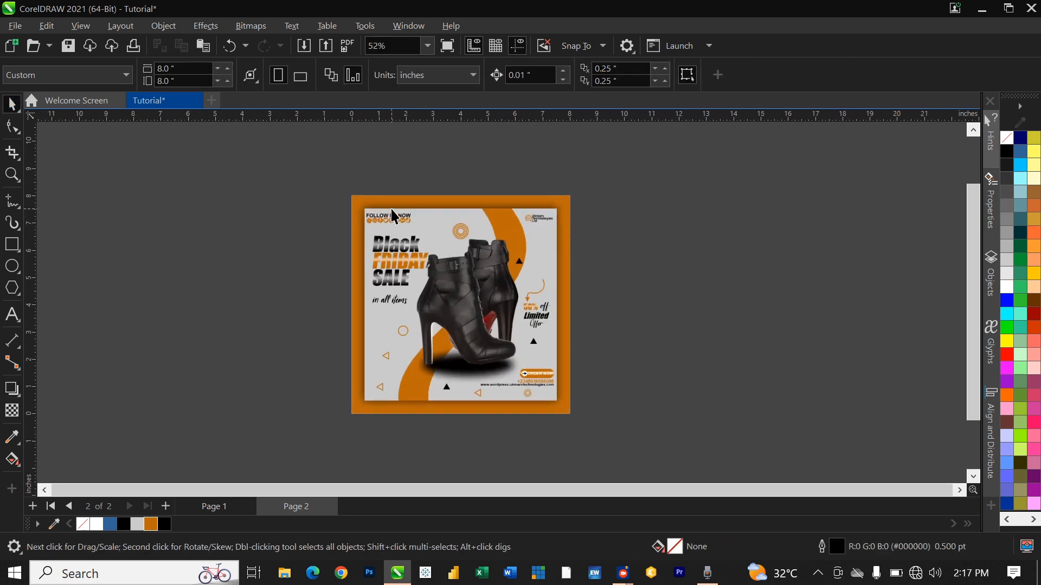
{"action": "key", "text": "z"}
{"action": "left_click_drag", "start_coordinate": [352, 198], "coordinate": [572, 414]}
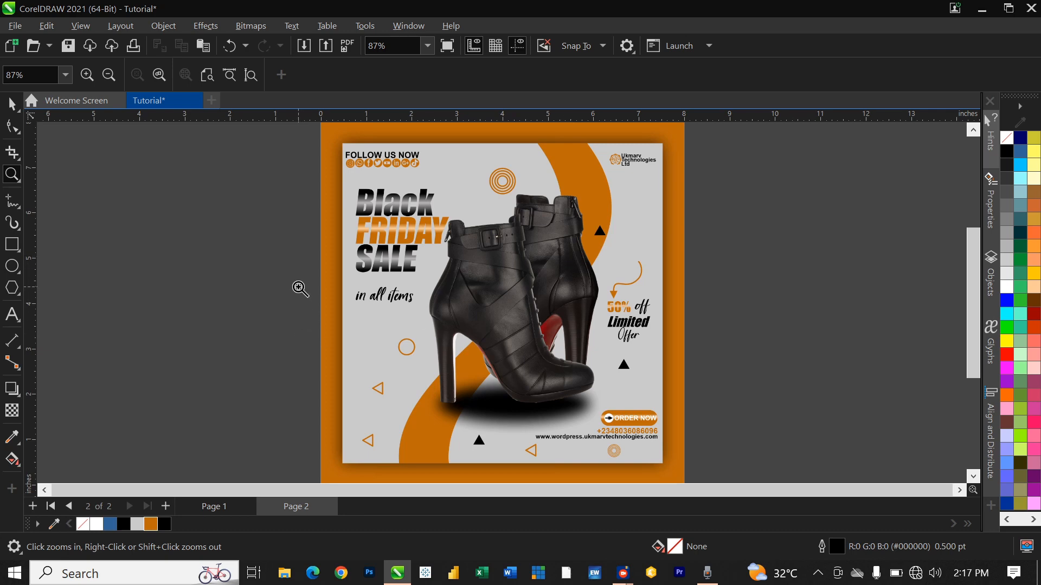
{"action": "key", "text": "space"}
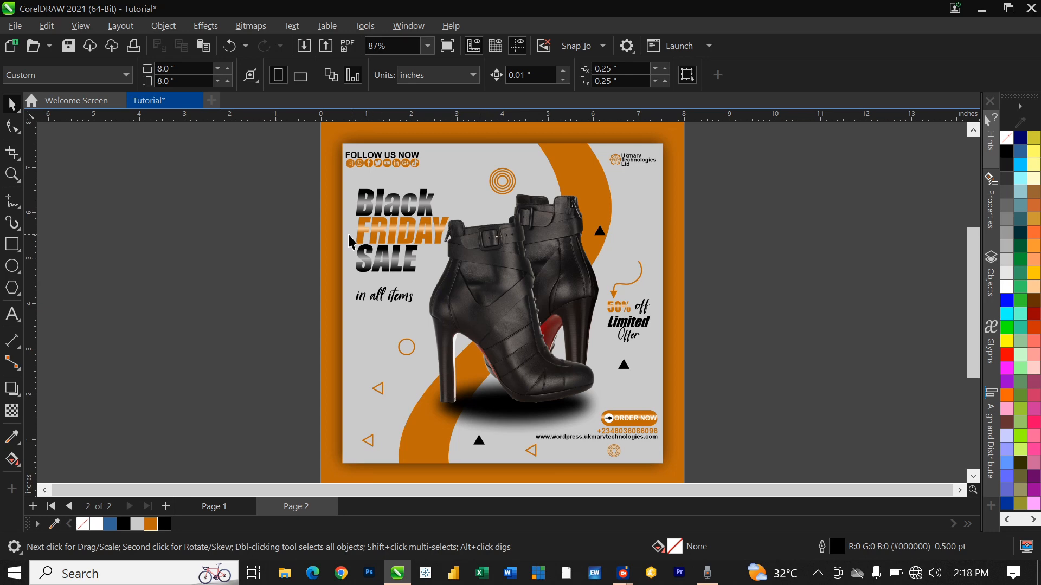
{"action": "scroll", "coordinate": [361, 291], "scroll_direction": "down", "scroll_amount": 1}
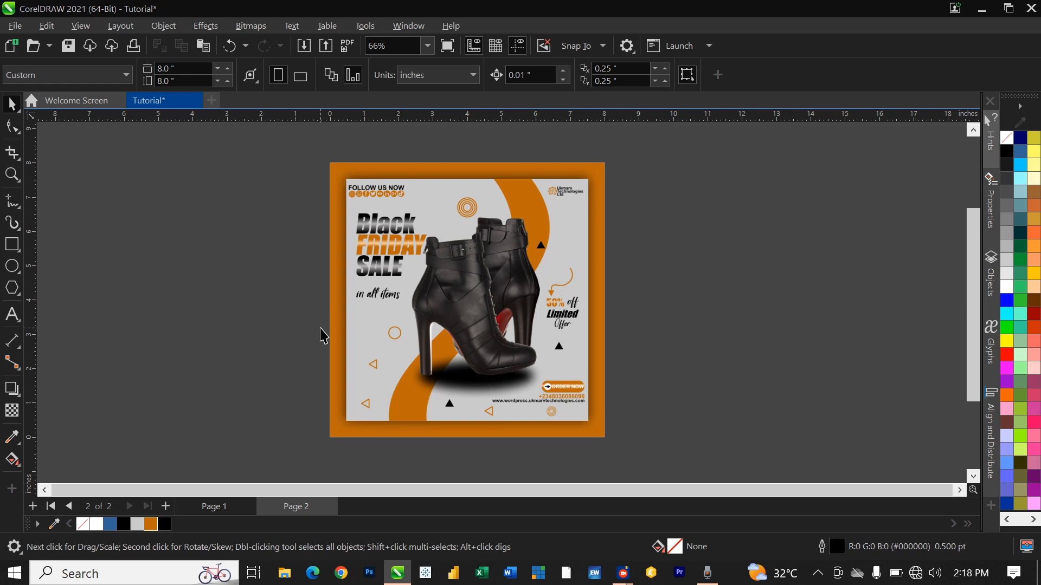
{"action": "left_click", "coordinate": [213, 508]}
{"action": "scroll", "coordinate": [571, 382], "scroll_direction": "up", "scroll_amount": 2}
{"action": "scroll", "coordinate": [579, 380], "scroll_direction": "down", "scroll_amount": 1}
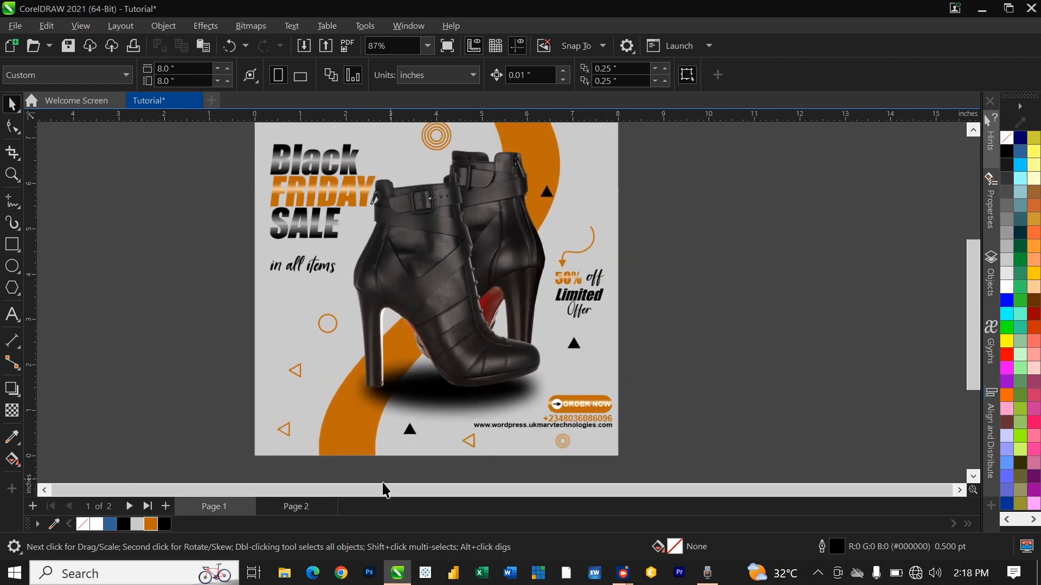
{"action": "left_click", "coordinate": [291, 506]}
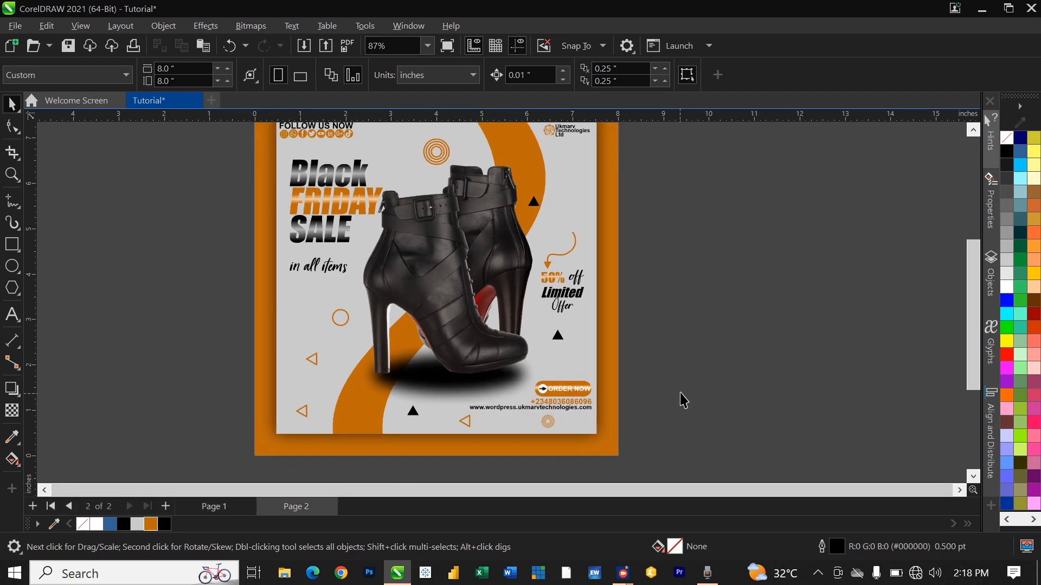